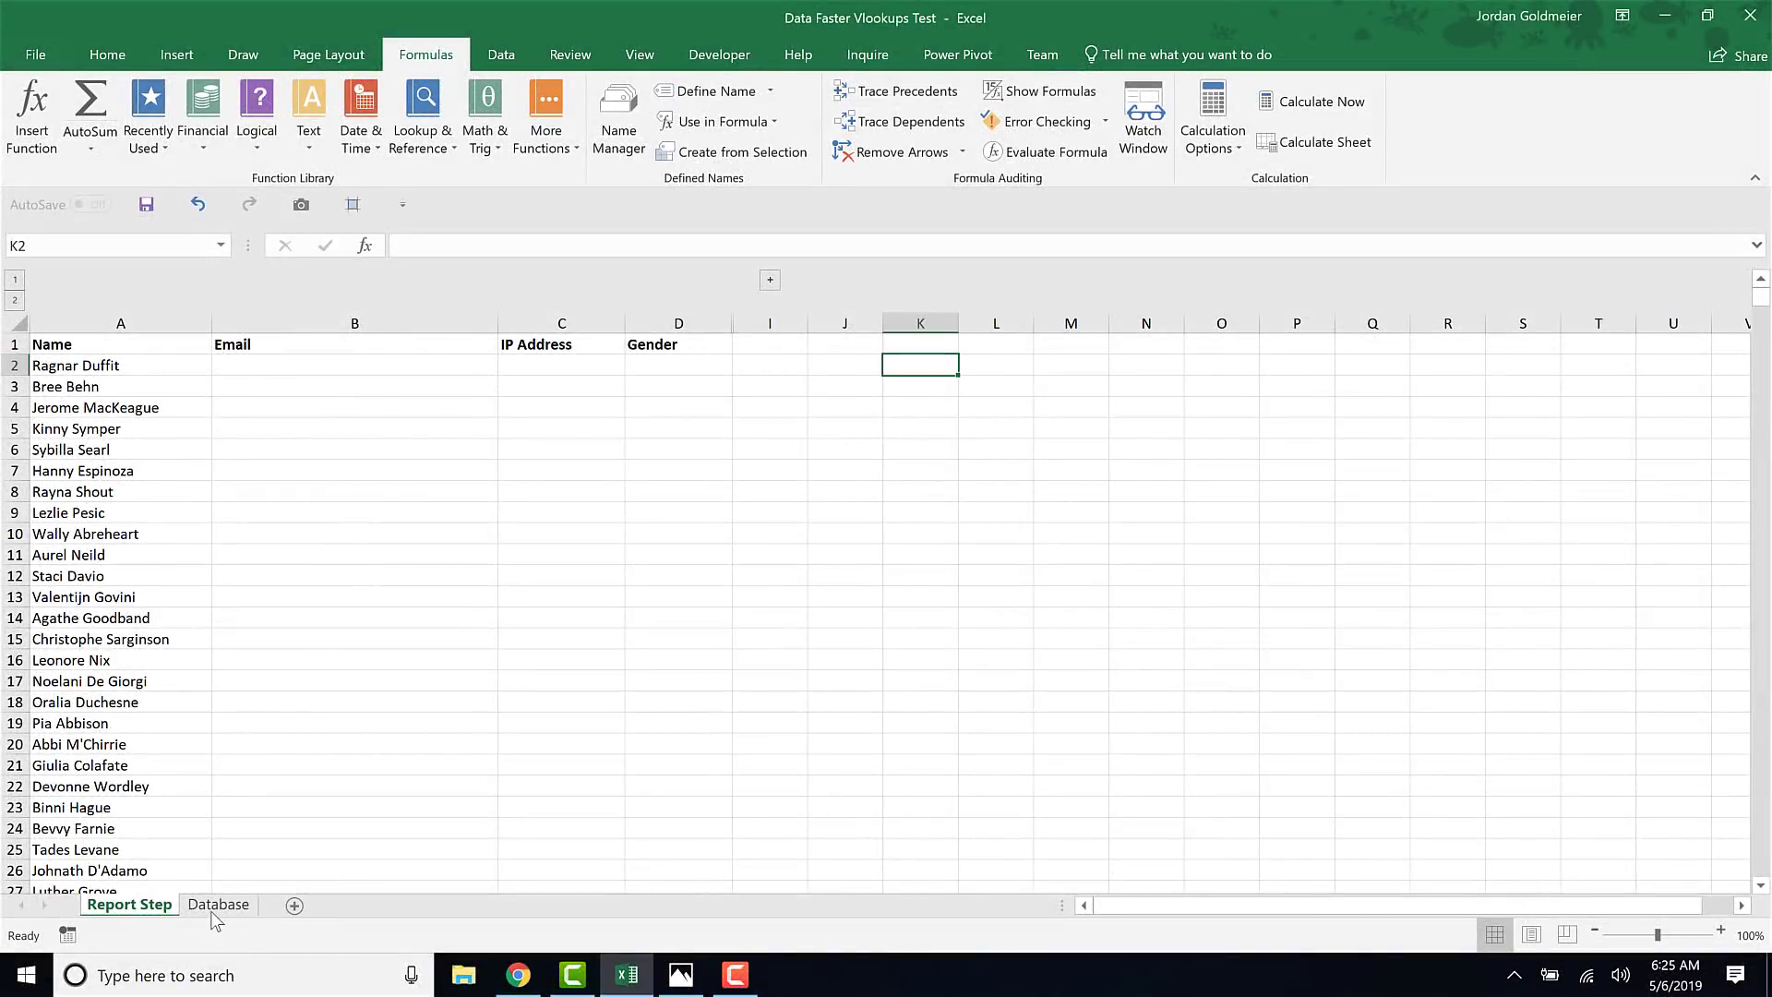
# Check how far the Database sheet's full_name data extends by jumping to its last row
pyautogui.click(217, 904)
pyautogui.click(438, 635)
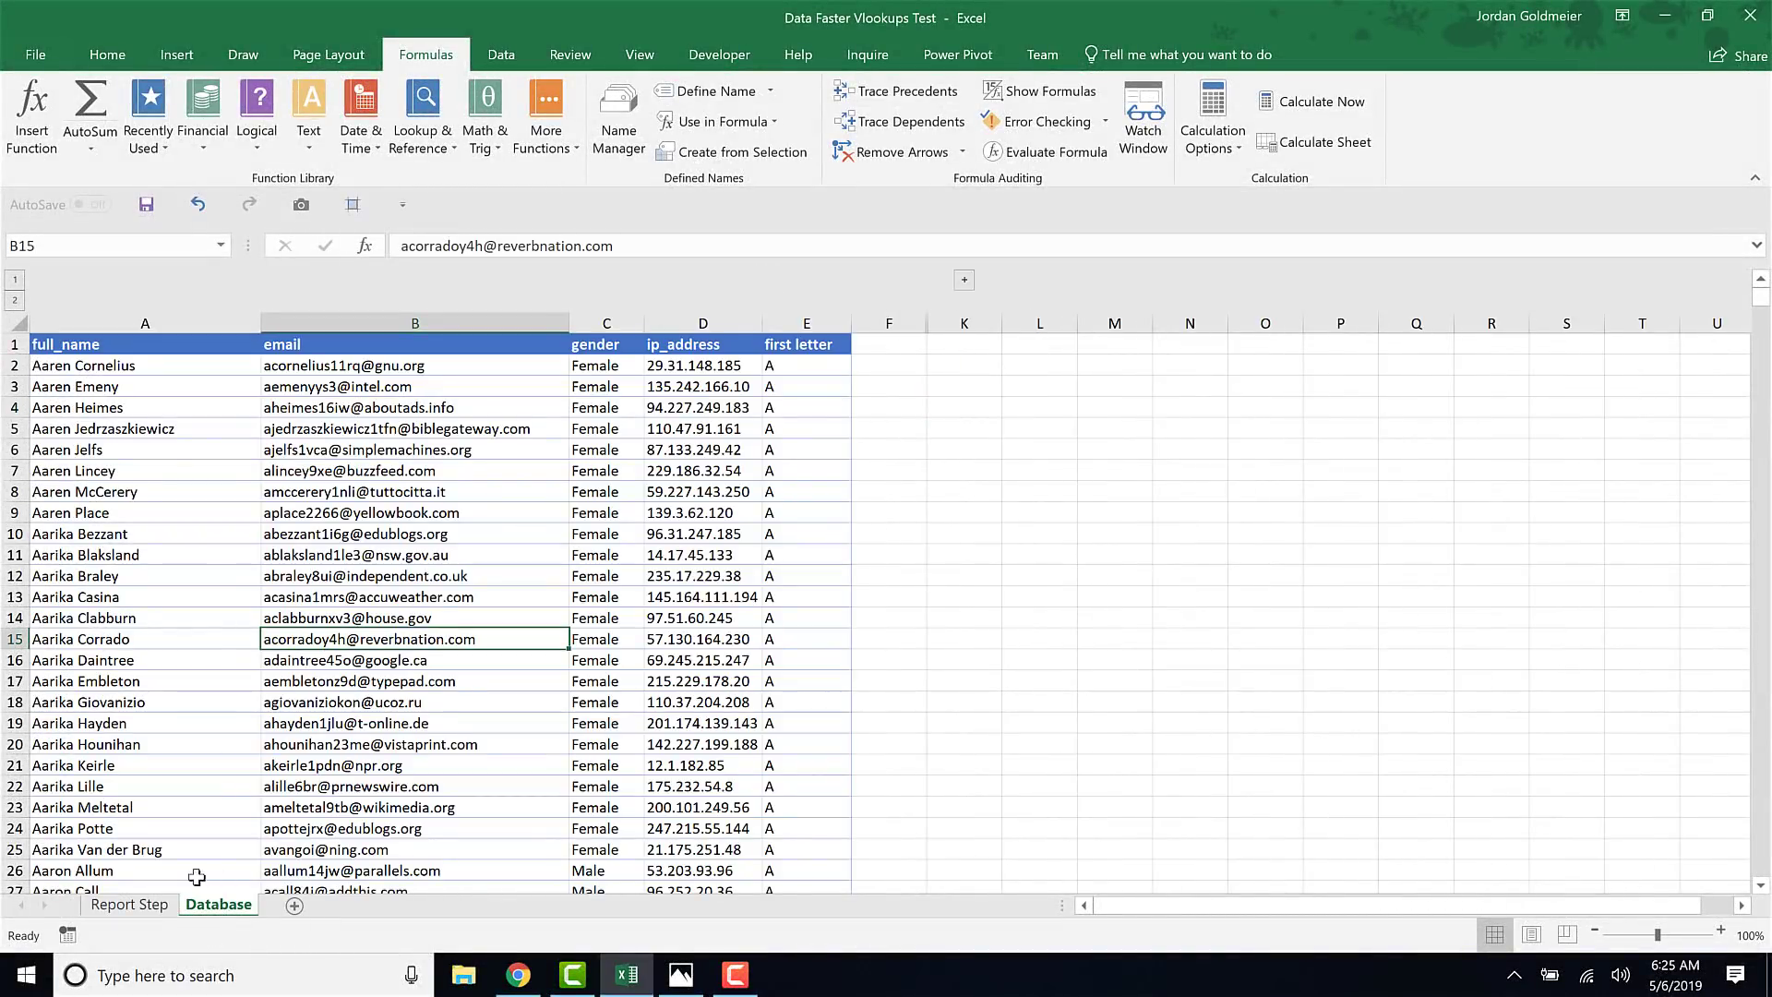
pyautogui.click(122, 443)
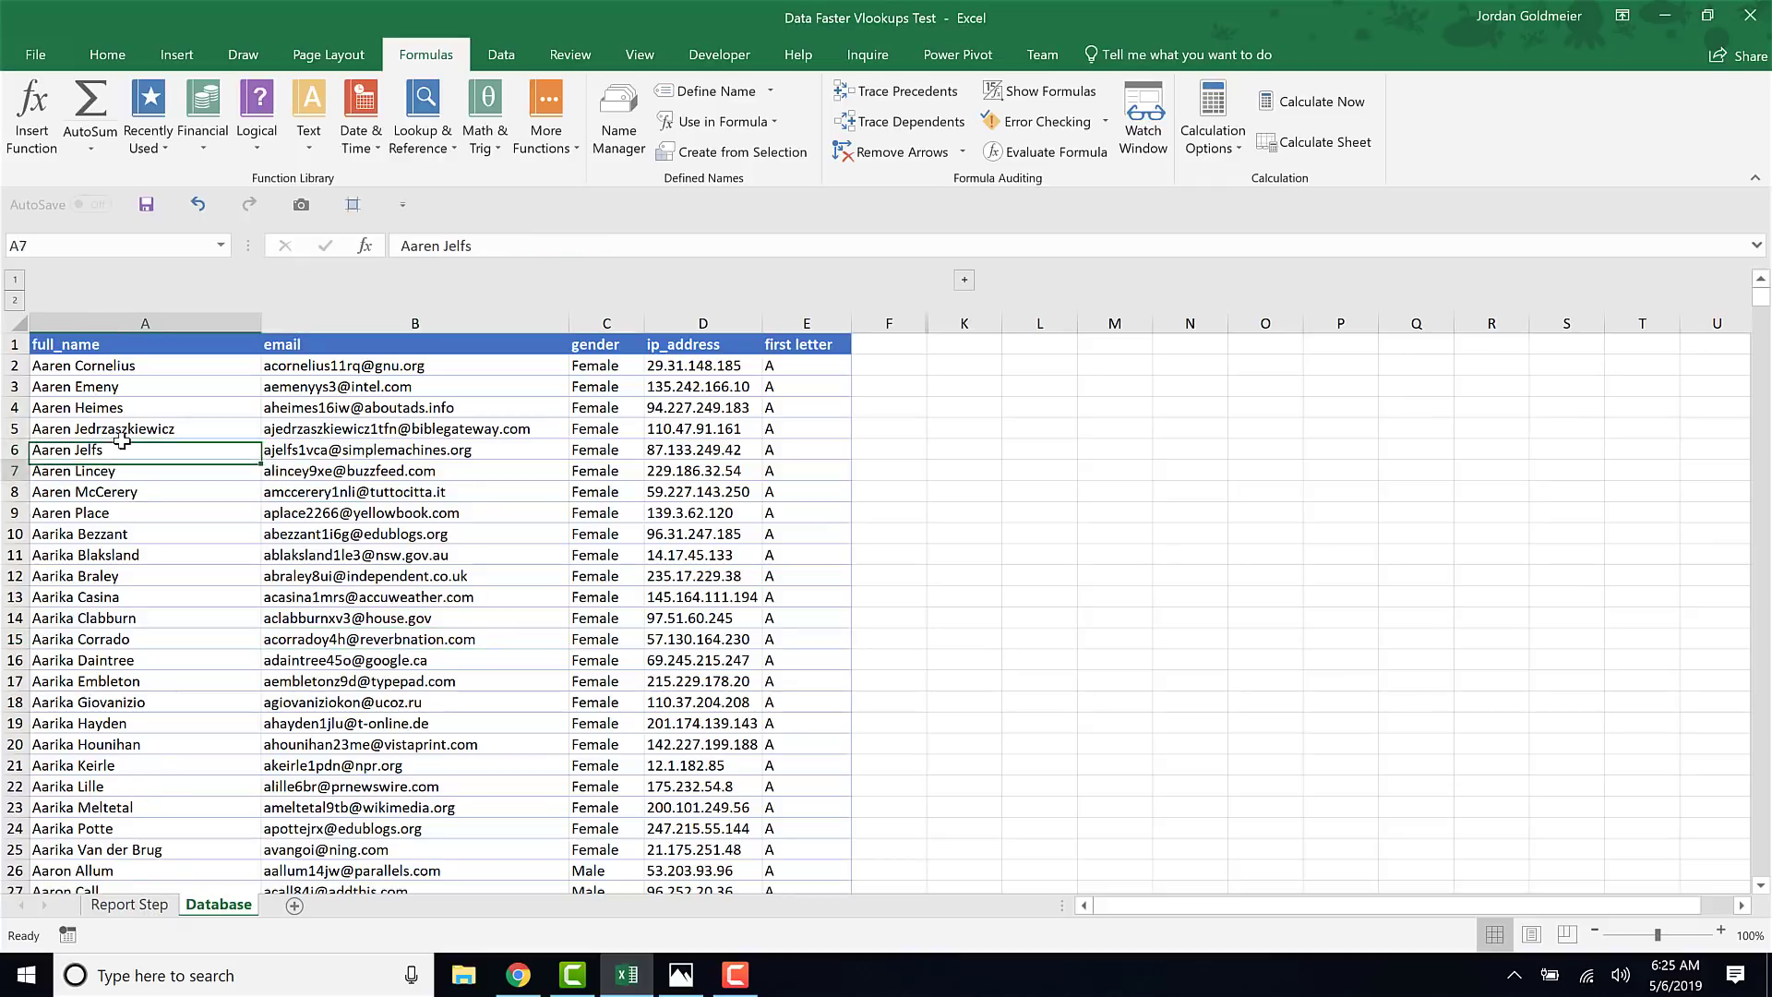
pyautogui.press('Up')
pyautogui.press('Up')
pyautogui.press('Up')
pyautogui.press('Up')
pyautogui.press('Up')
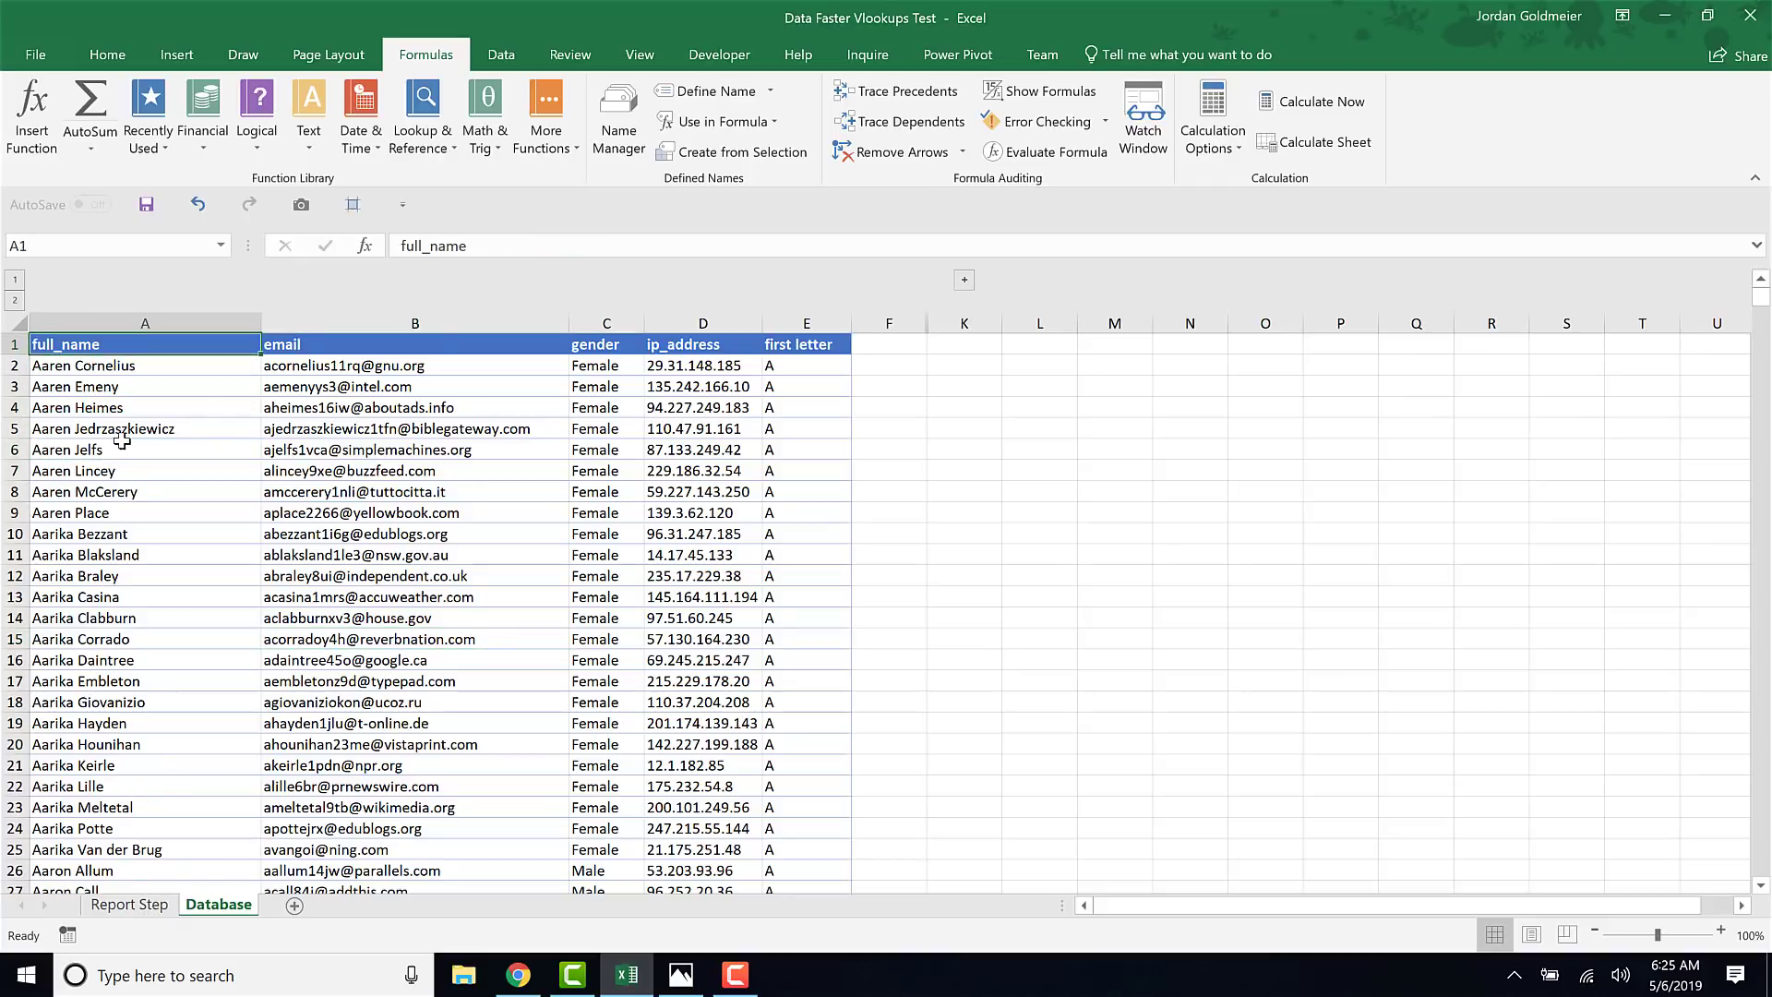
pyautogui.press('Down')
pyautogui.press('Down')
pyautogui.press('Down')
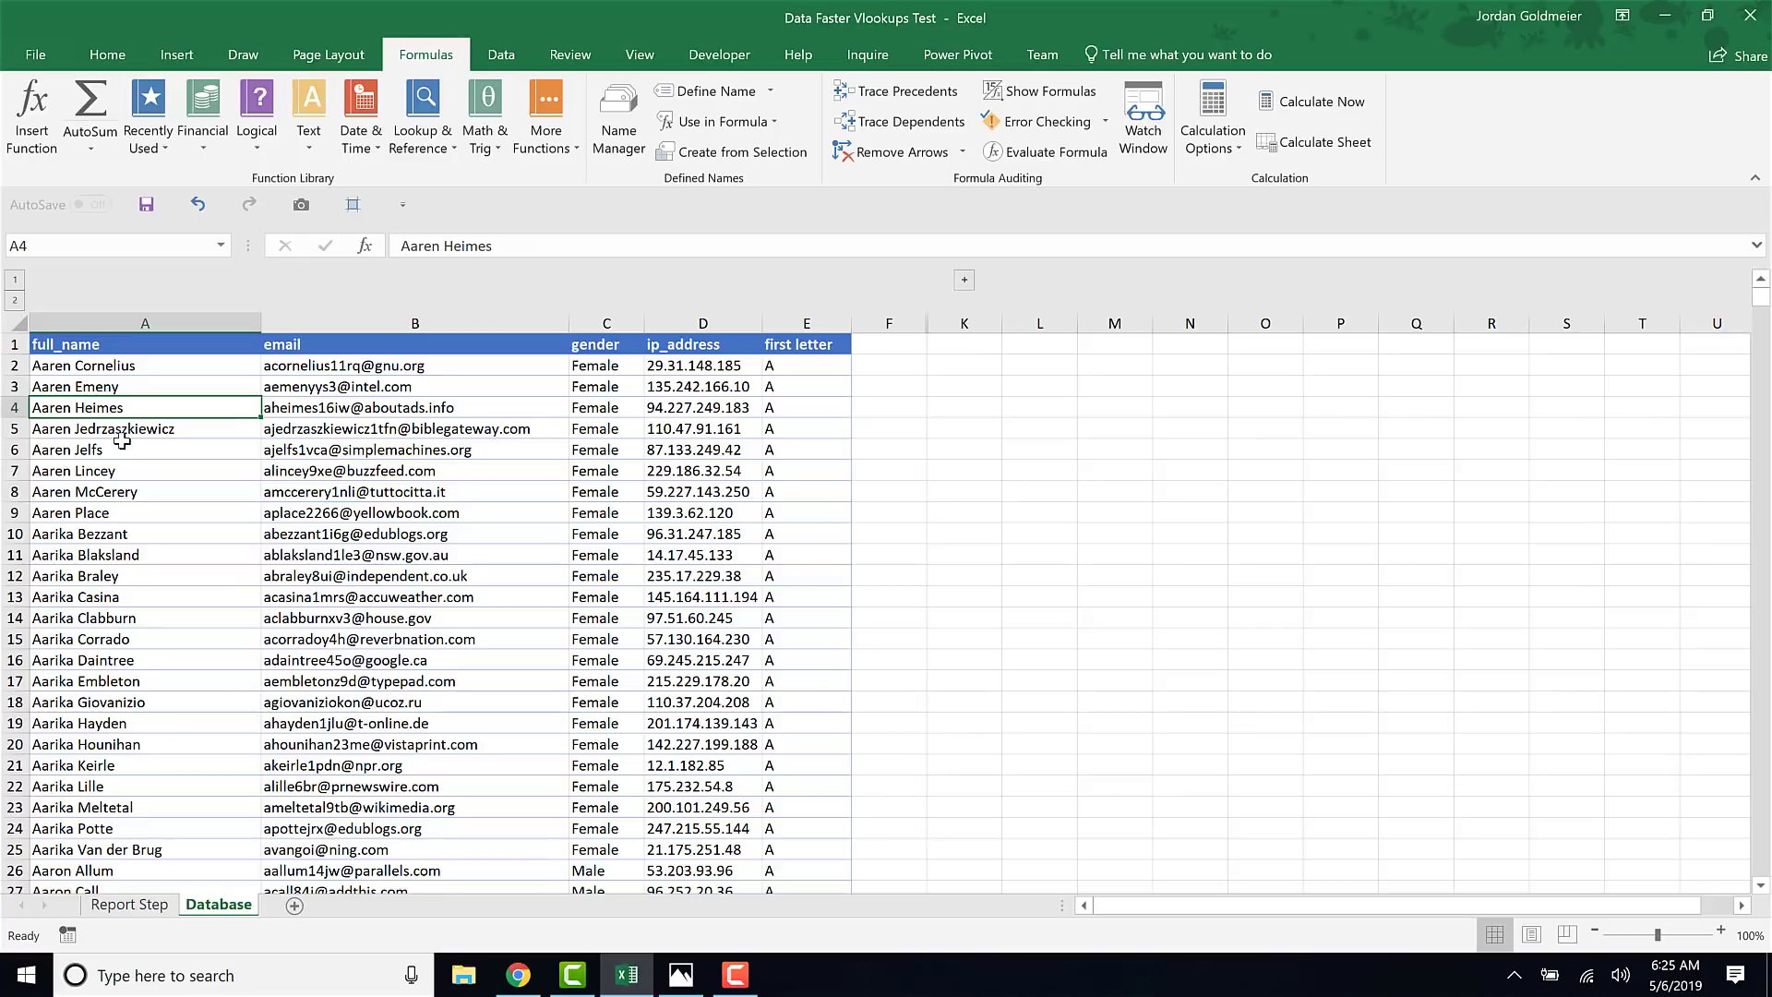
pyautogui.hotkey('ctrl', 'Down')
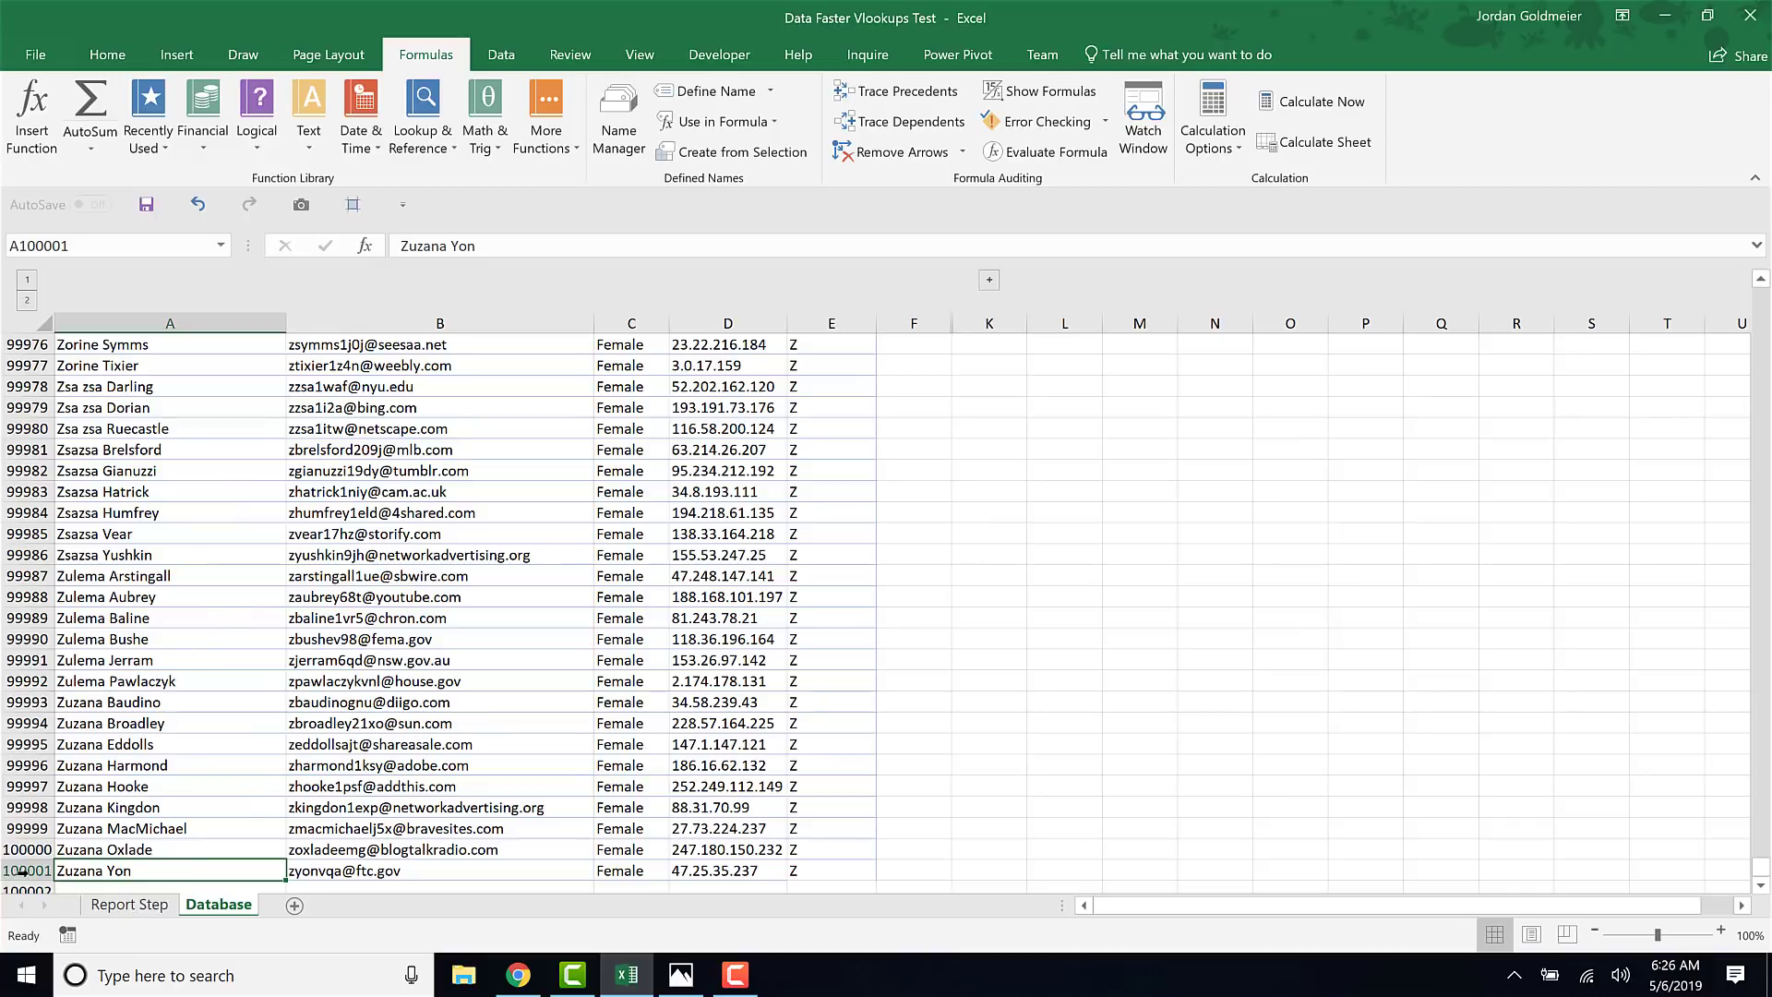
pyautogui.scroll(20, 229, 618)
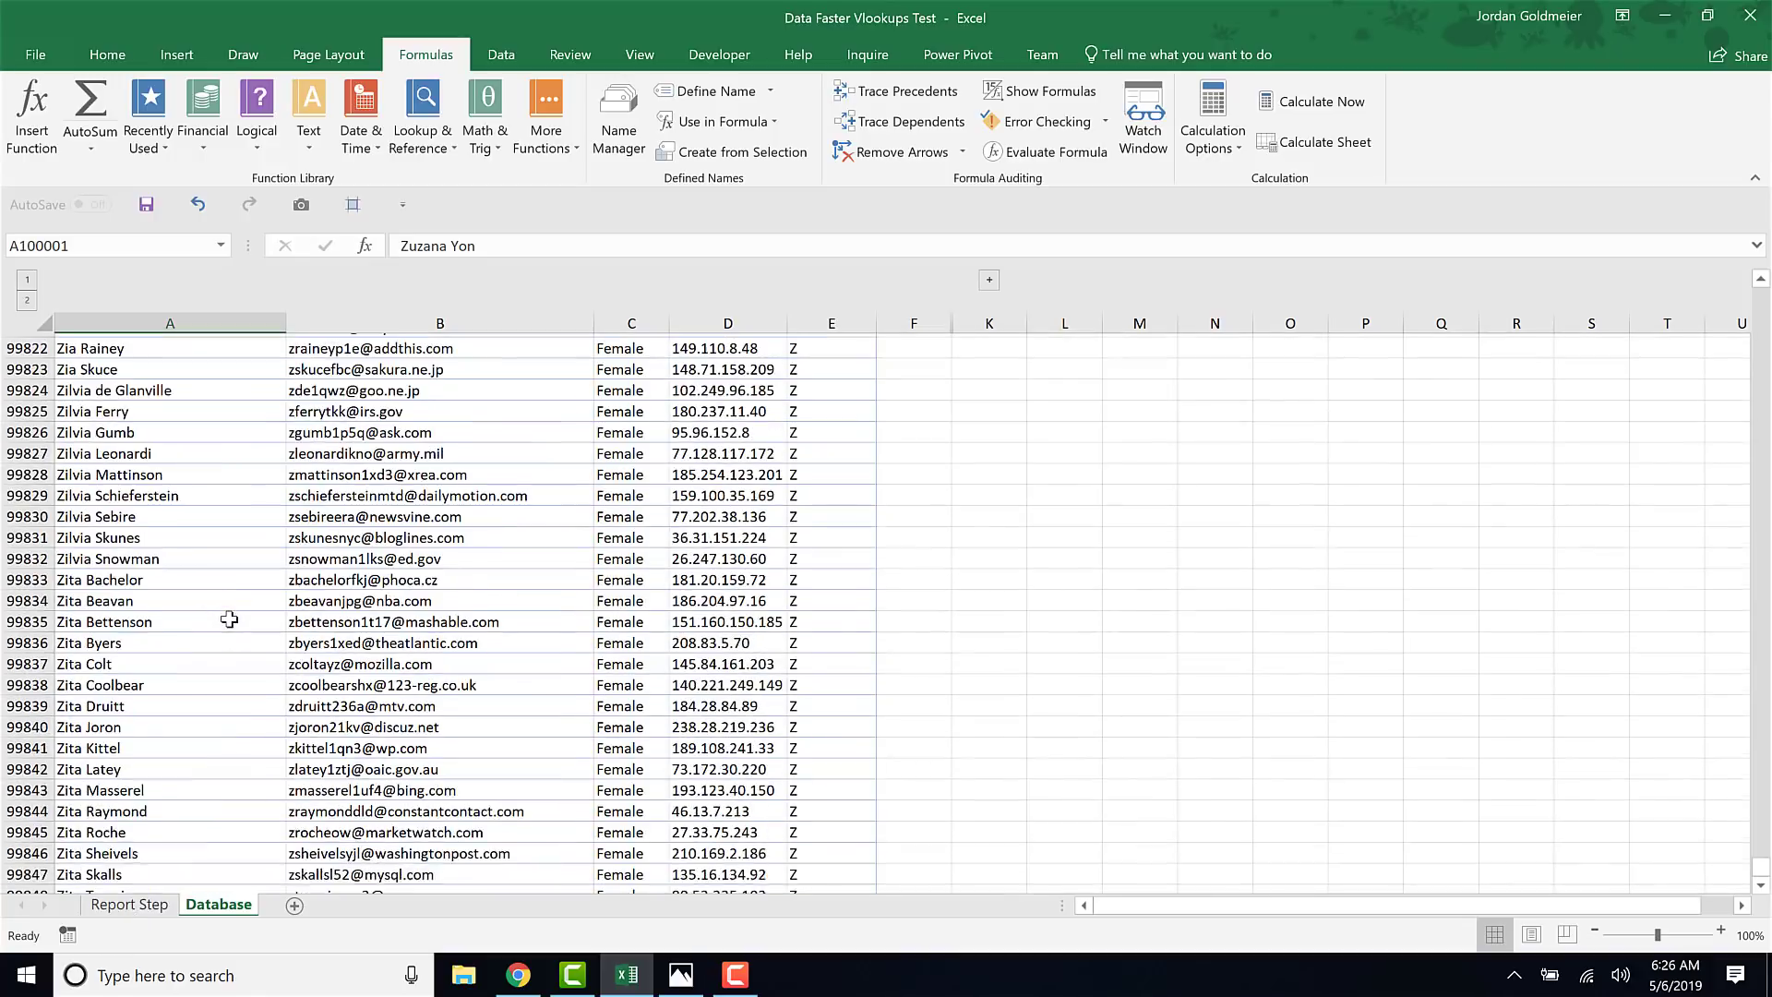
pyautogui.scroll(1, 229, 619)
pyautogui.click(178, 727)
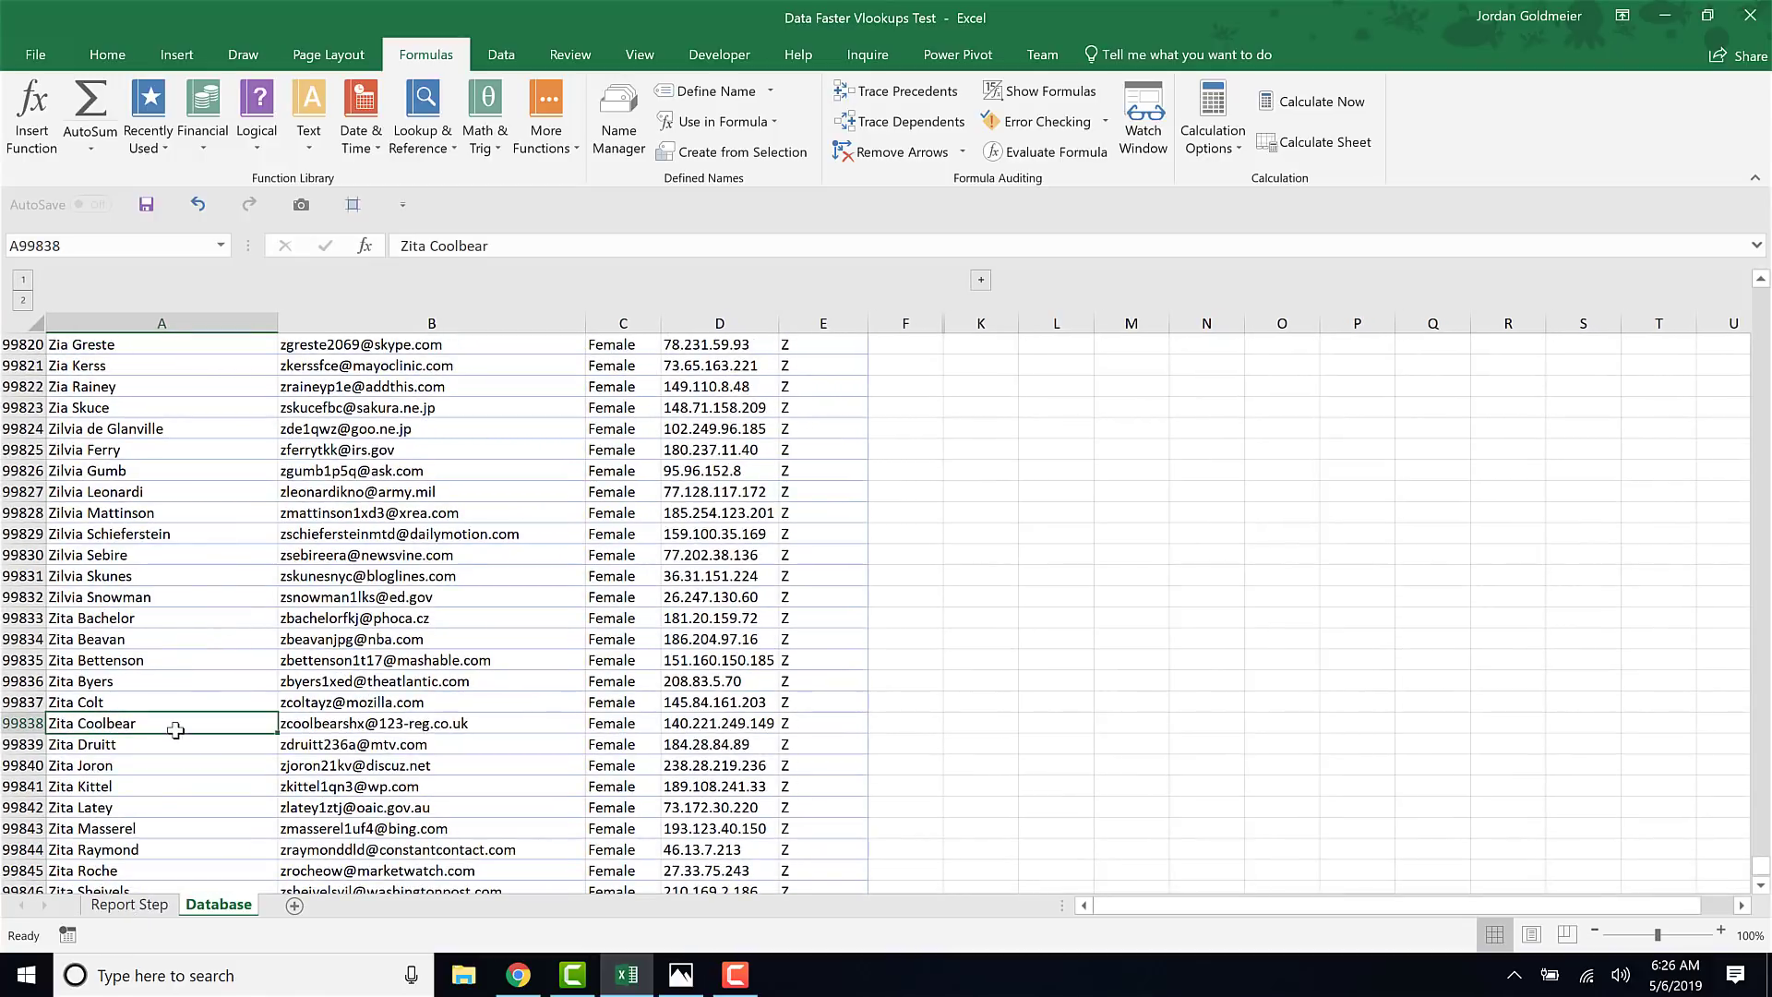
# Compare with the Report Step sheet's name list, which ends near row 4359
pyautogui.click(111, 908)
pyautogui.click(111, 600)
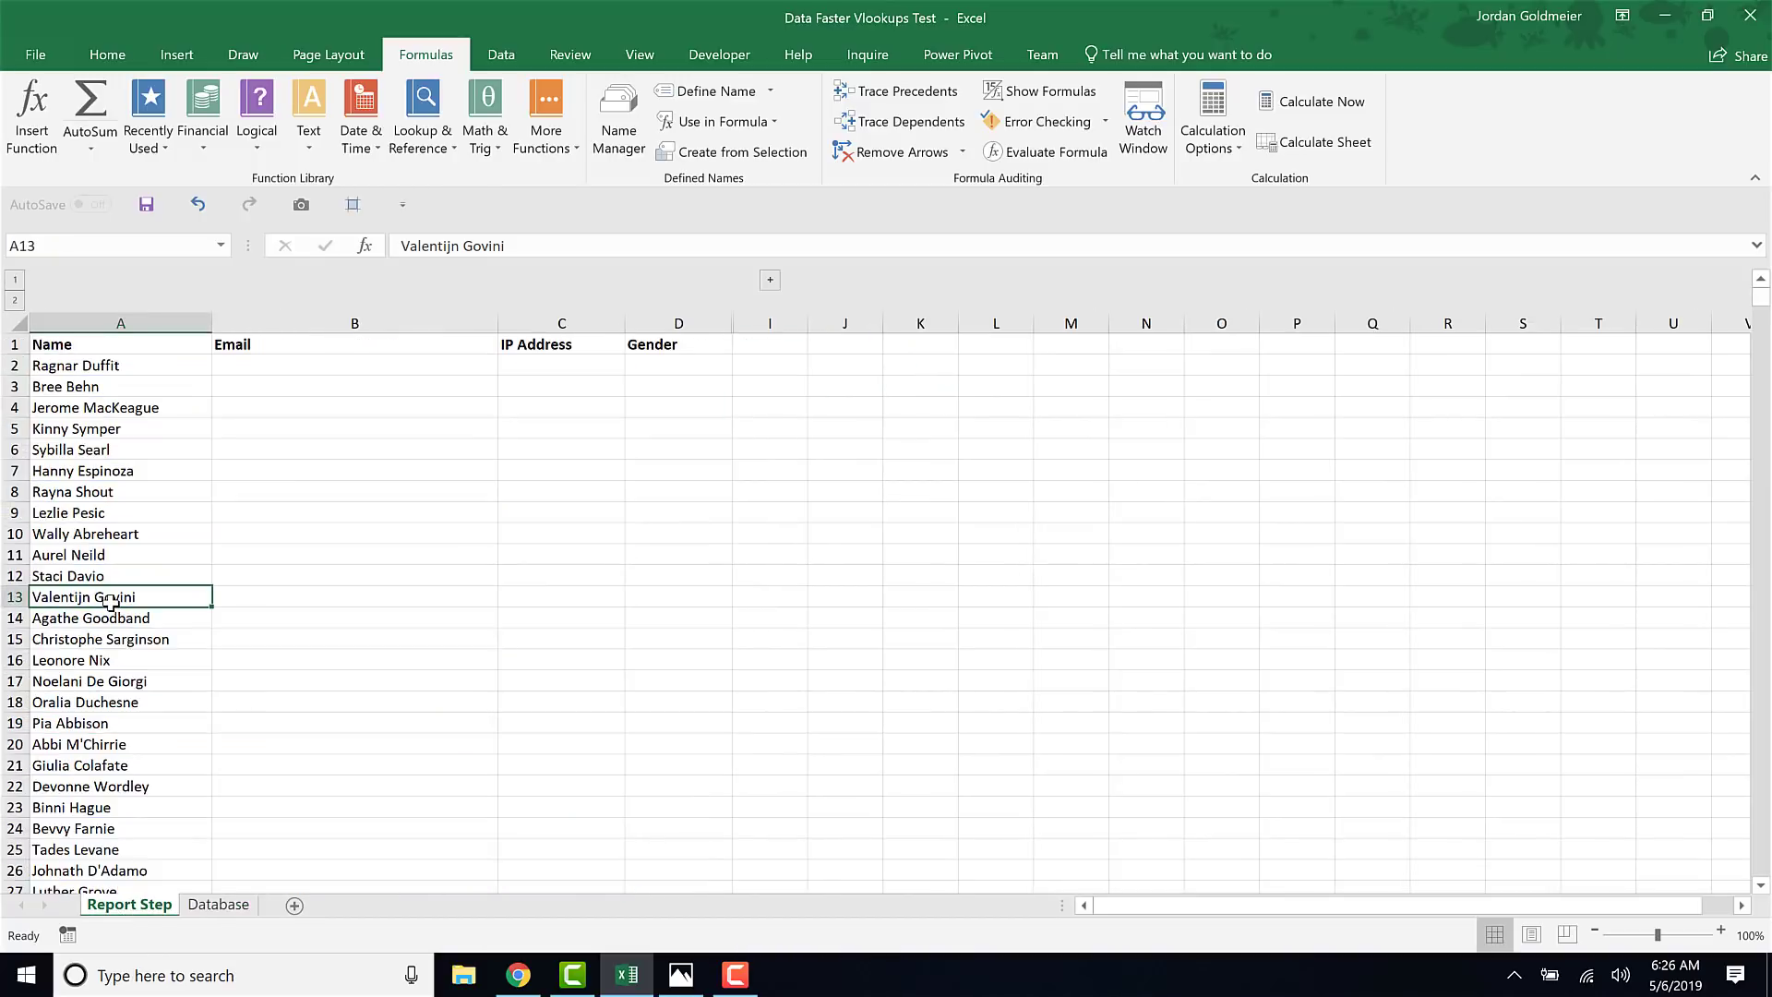
pyautogui.press('Up')
pyautogui.press('Up')
pyautogui.press('Up')
pyautogui.press('Up')
pyautogui.press('Up')
pyautogui.press('Up')
pyautogui.press('Up')
pyautogui.press('Up')
pyautogui.press('Up')
pyautogui.press('Up')
pyautogui.press('Up')
pyautogui.hotkey('ctrl', 'Down')
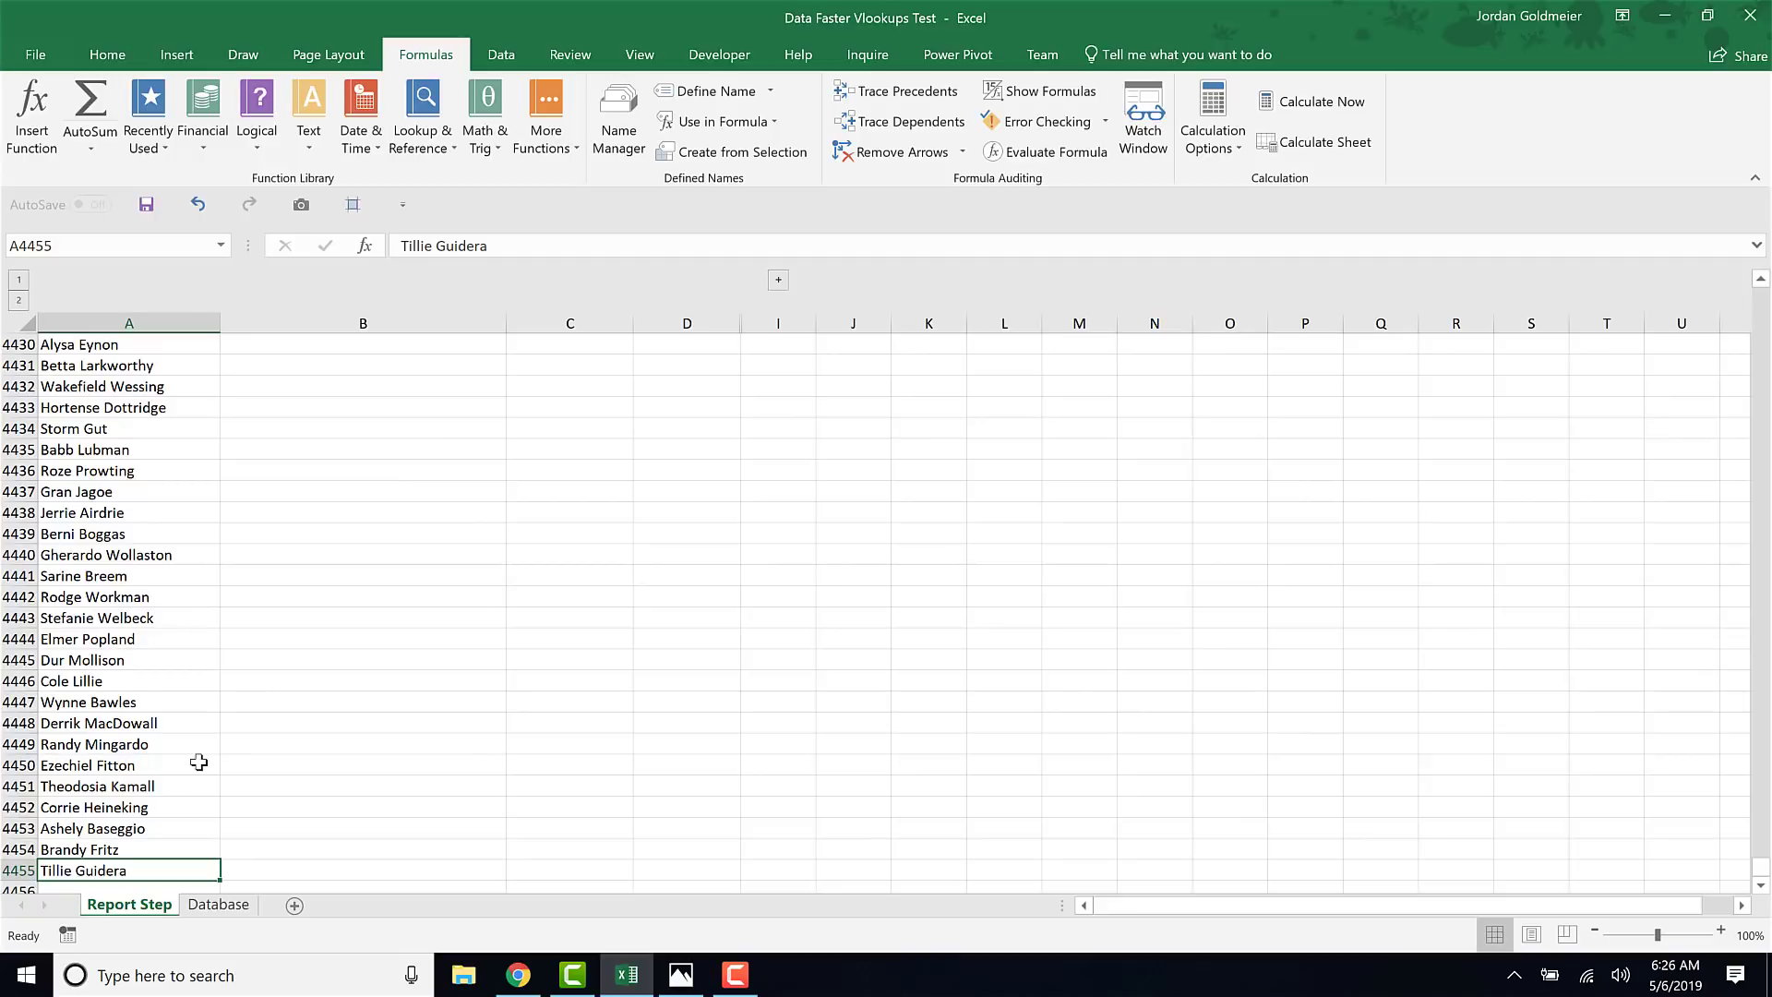
pyautogui.scroll(20, 199, 763)
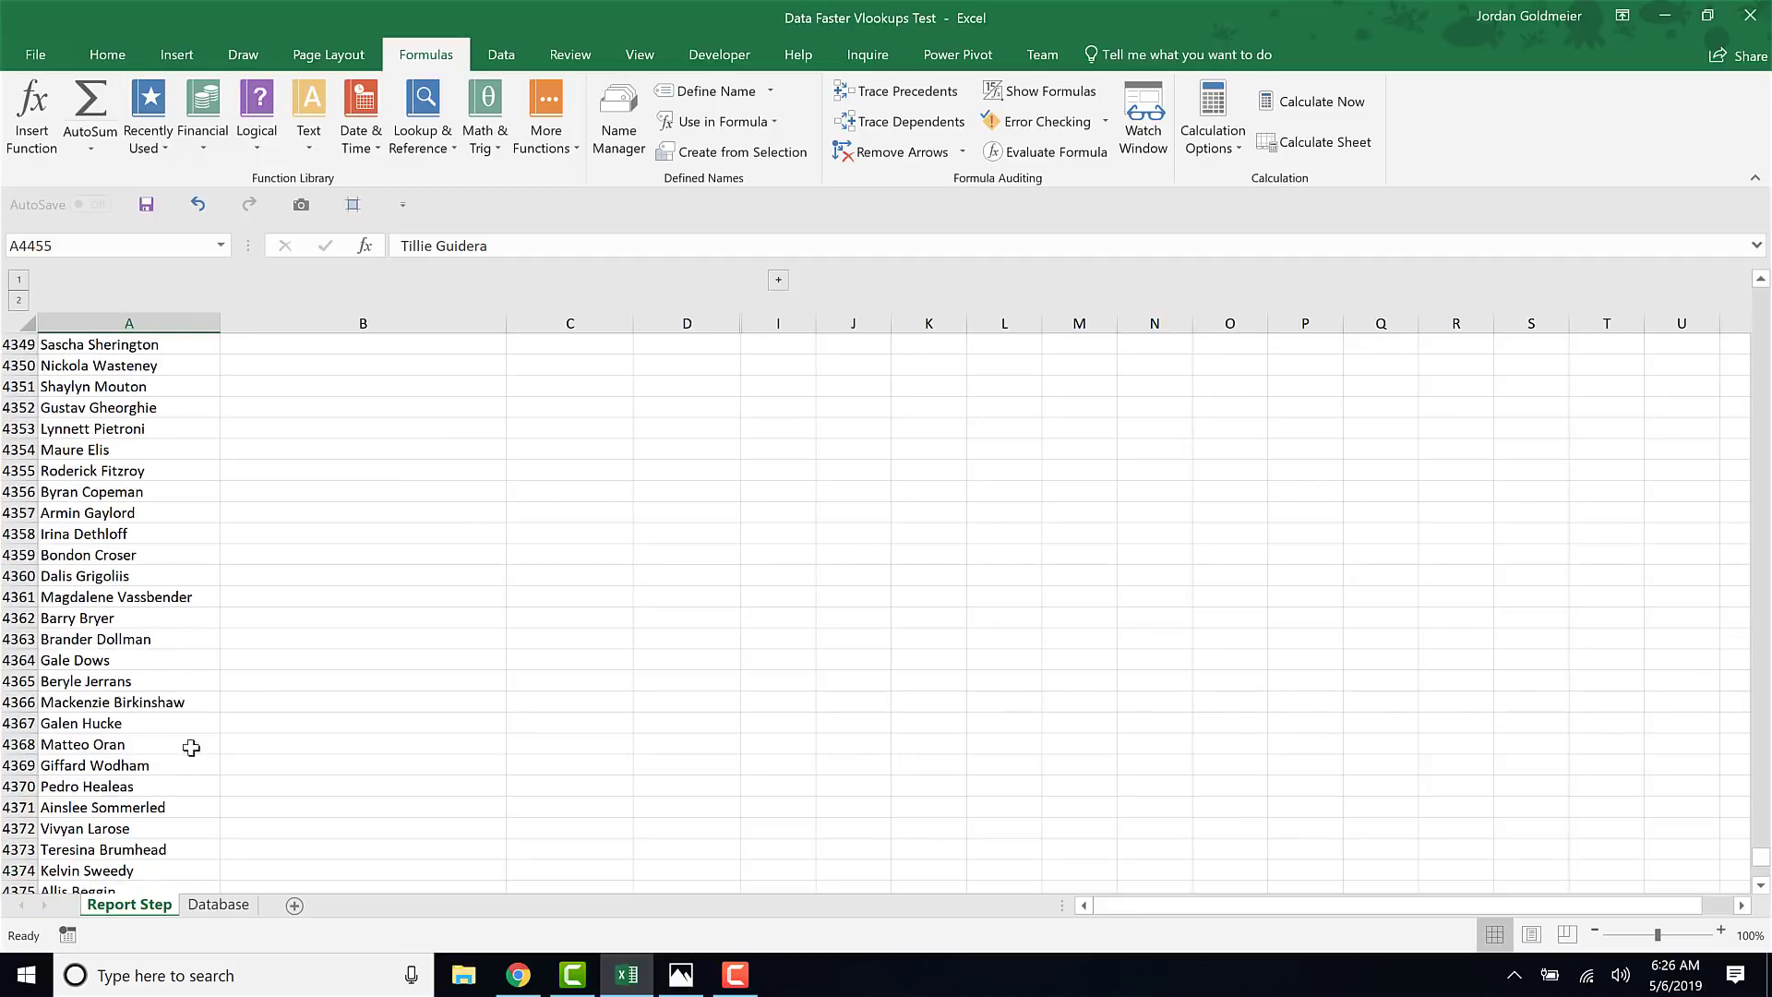
pyautogui.click(130, 556)
# Return to Database and review the email, gender, IP address and first letter columns in row 2
pyautogui.click(218, 904)
pyautogui.scroll(20, 411, 438)
pyautogui.click(411, 435)
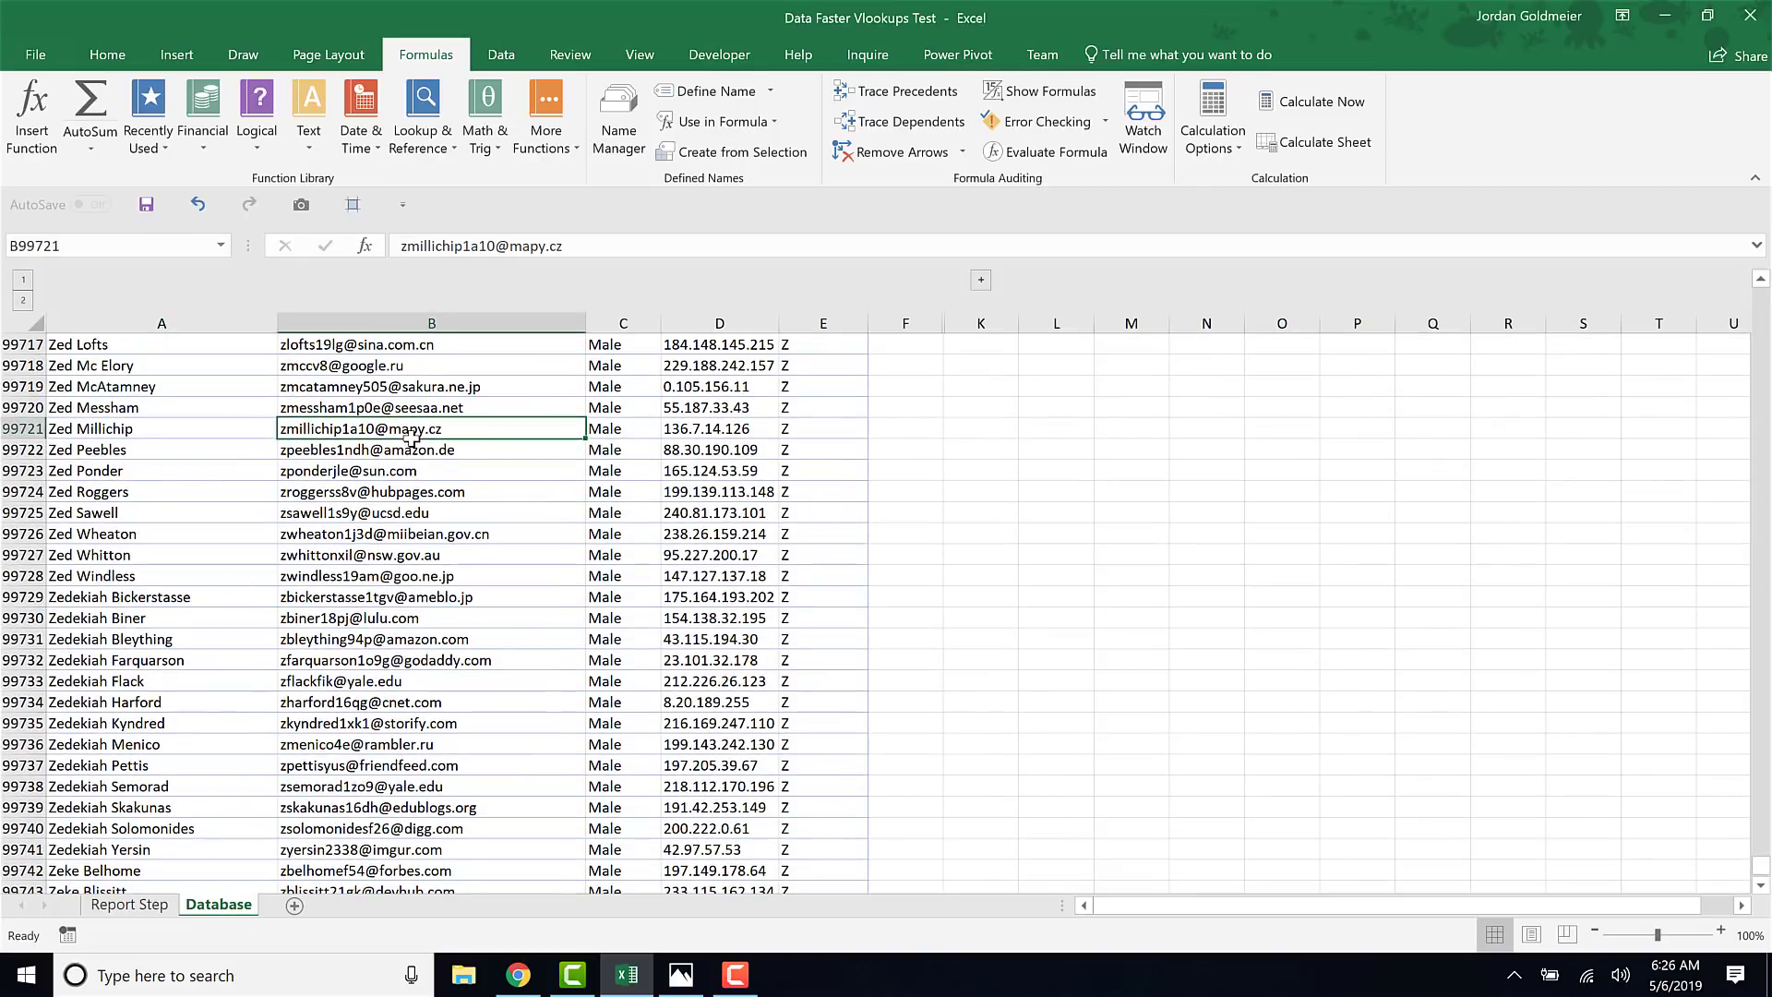
pyautogui.hotkey('ctrl', 'Up')
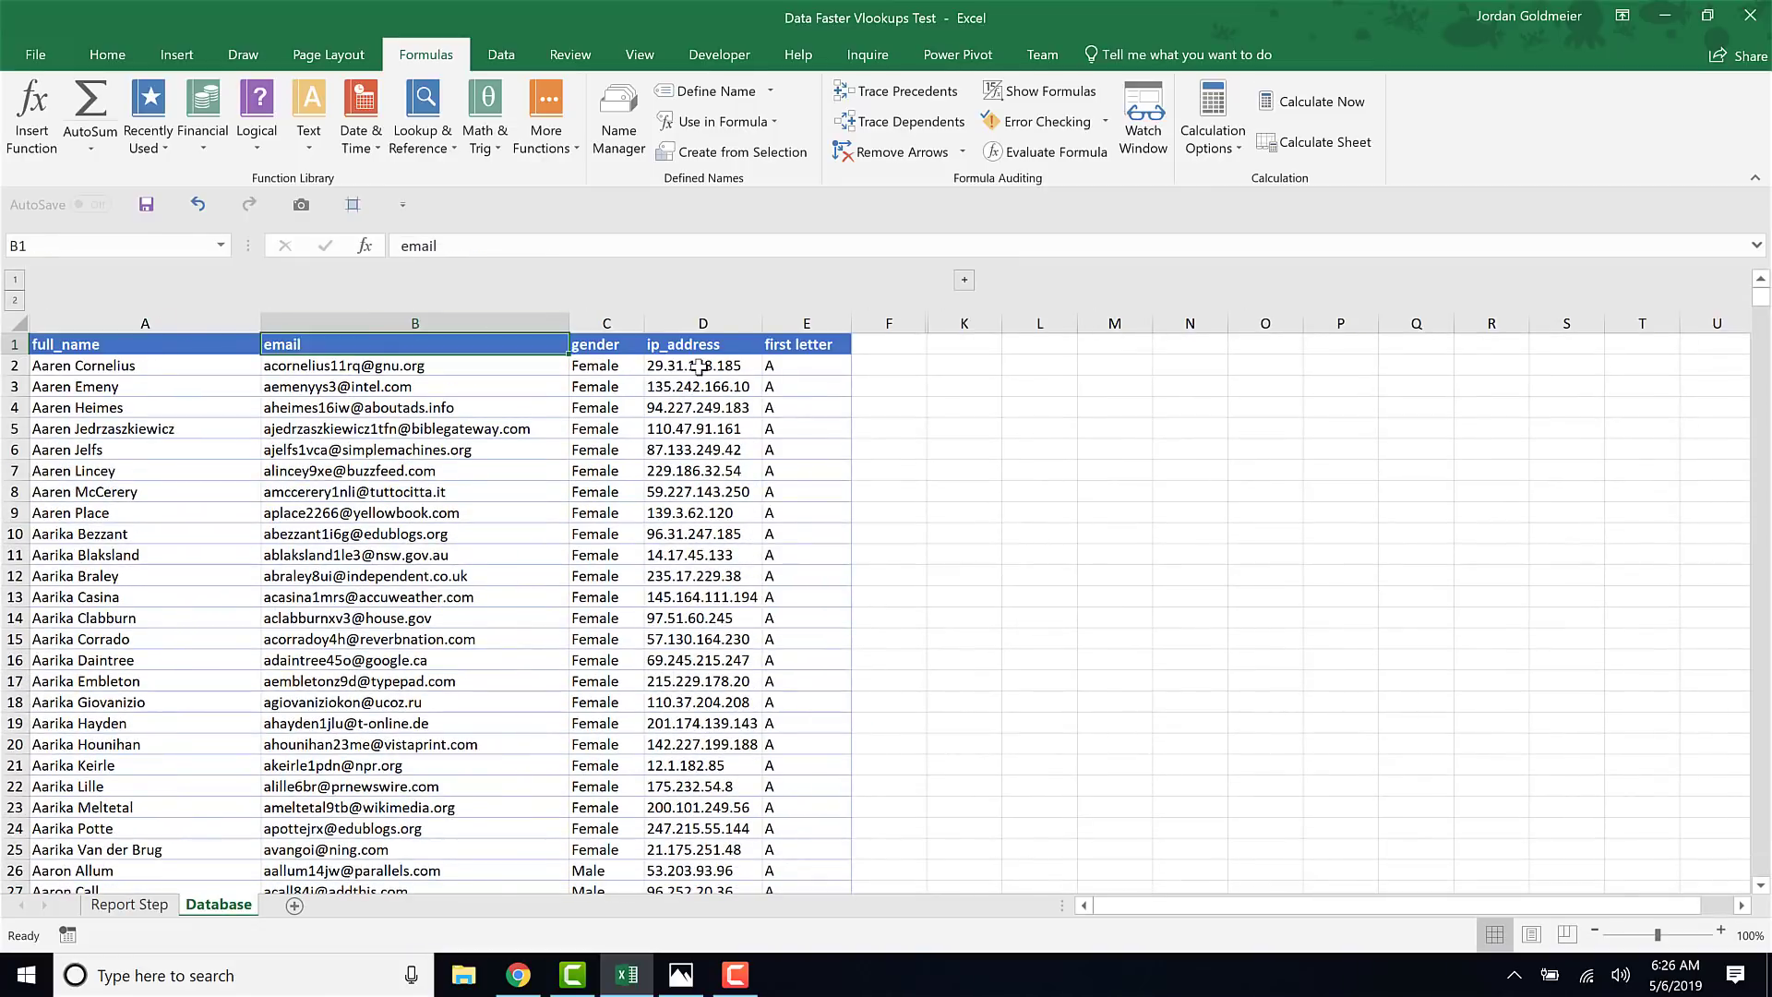
pyautogui.click(802, 344)
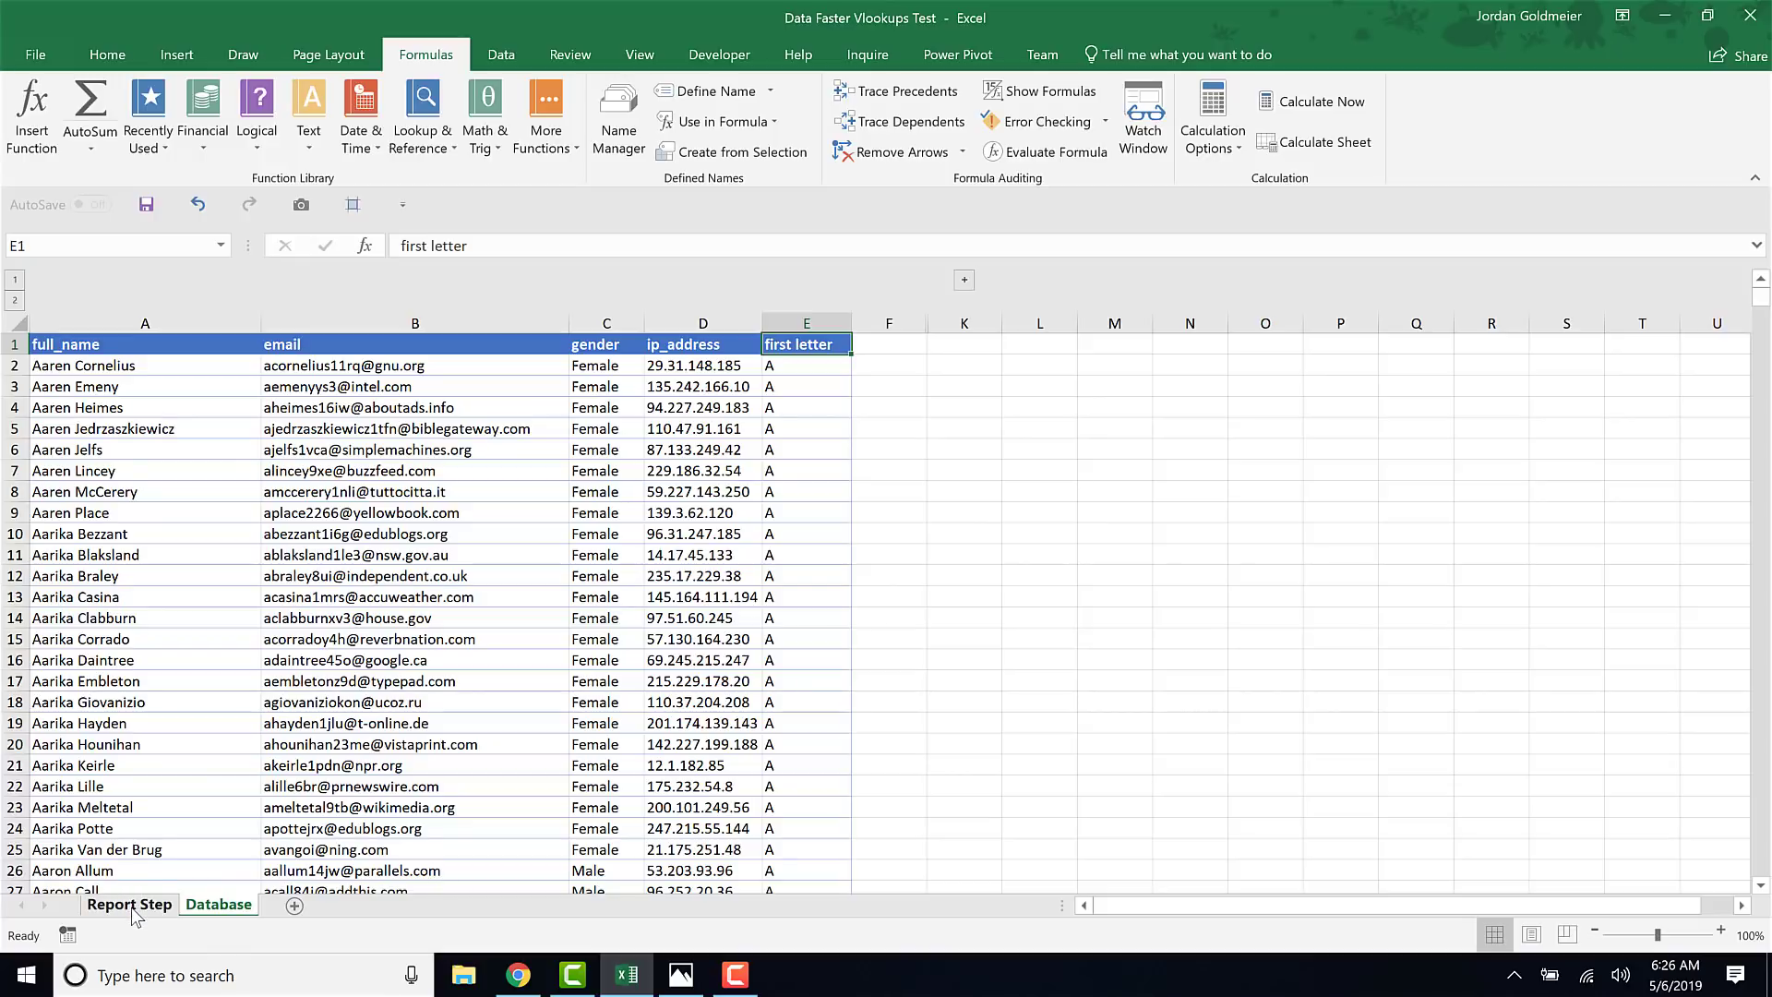
pyautogui.click(344, 369)
pyautogui.click(691, 363)
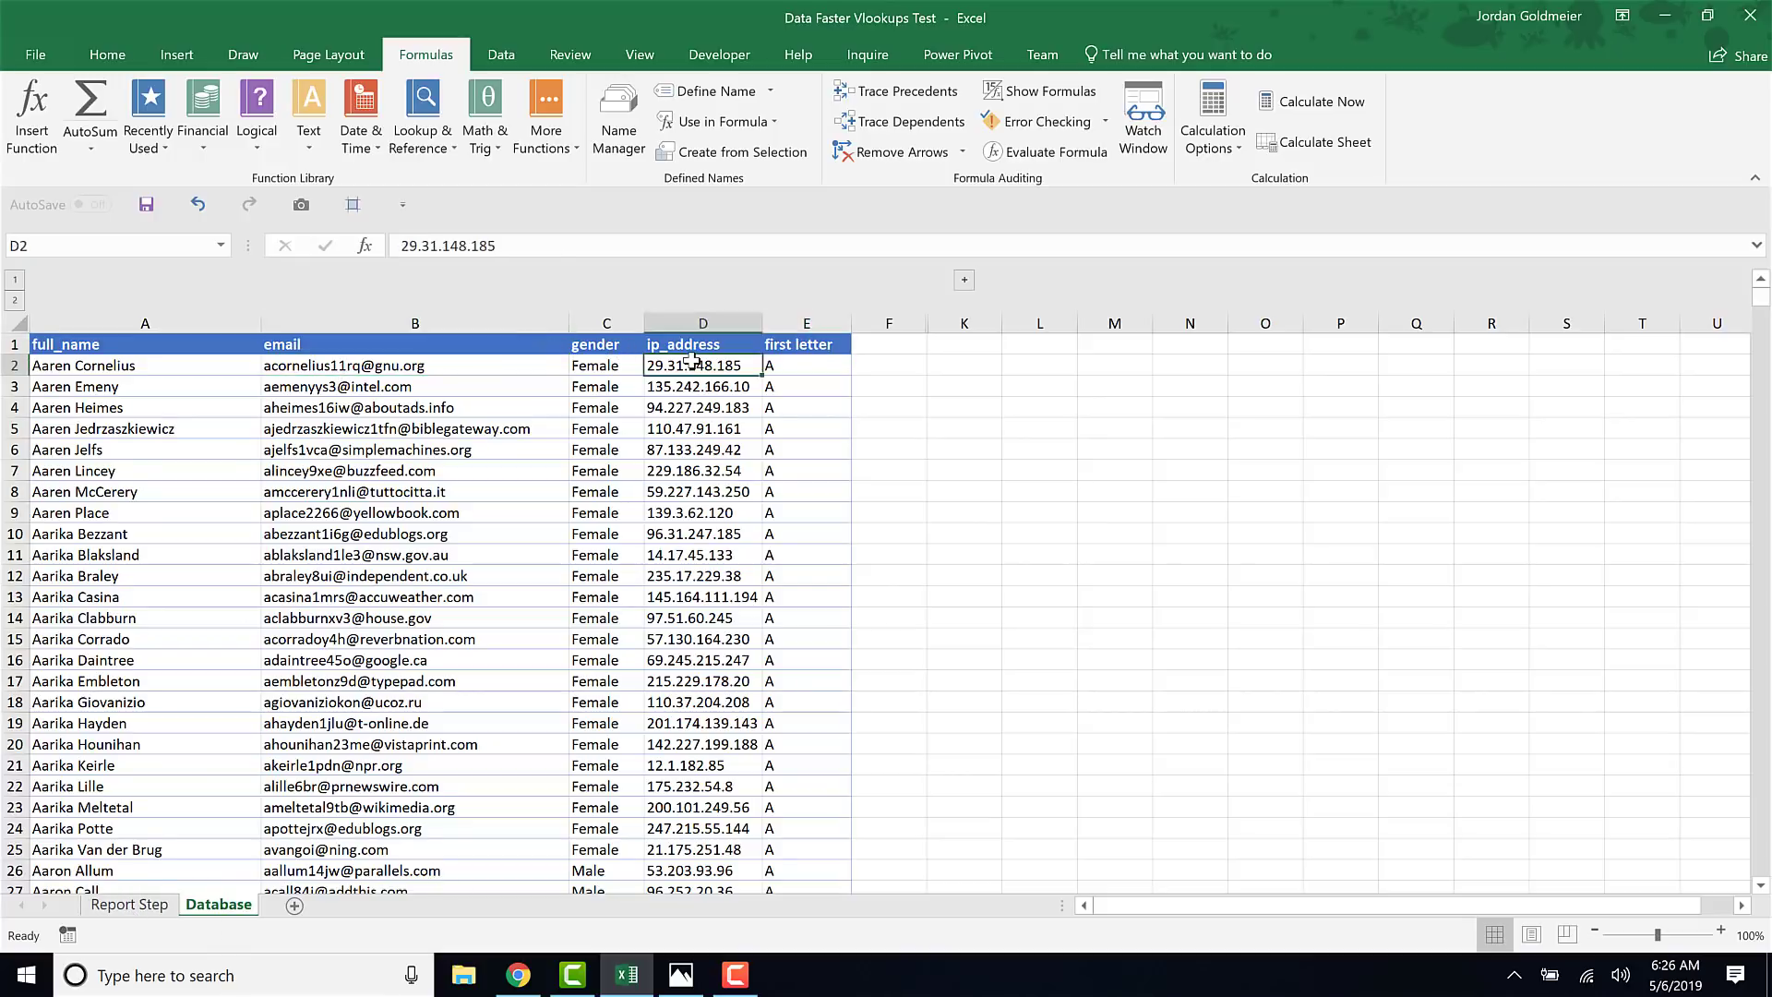
pyautogui.click(615, 365)
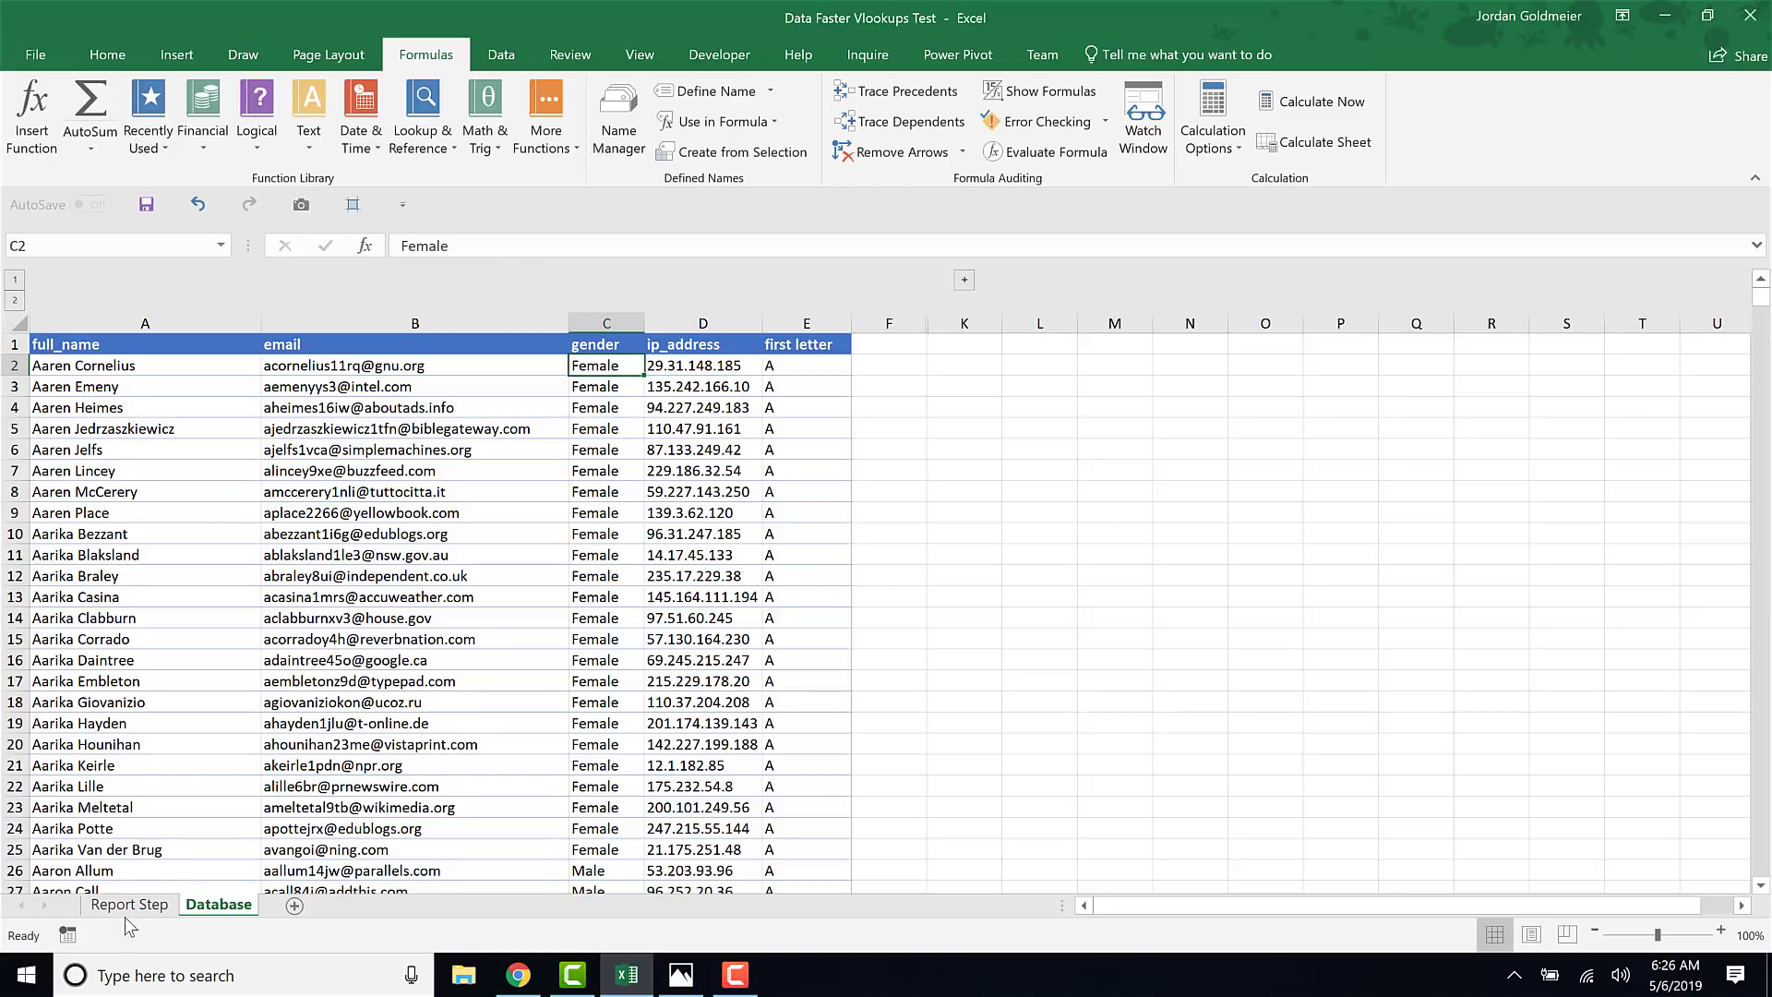
# Start a VLOOKUP in Report Step cell B2 using the name in A2 as lookup value
pyautogui.click(129, 906)
pyautogui.click(376, 431)
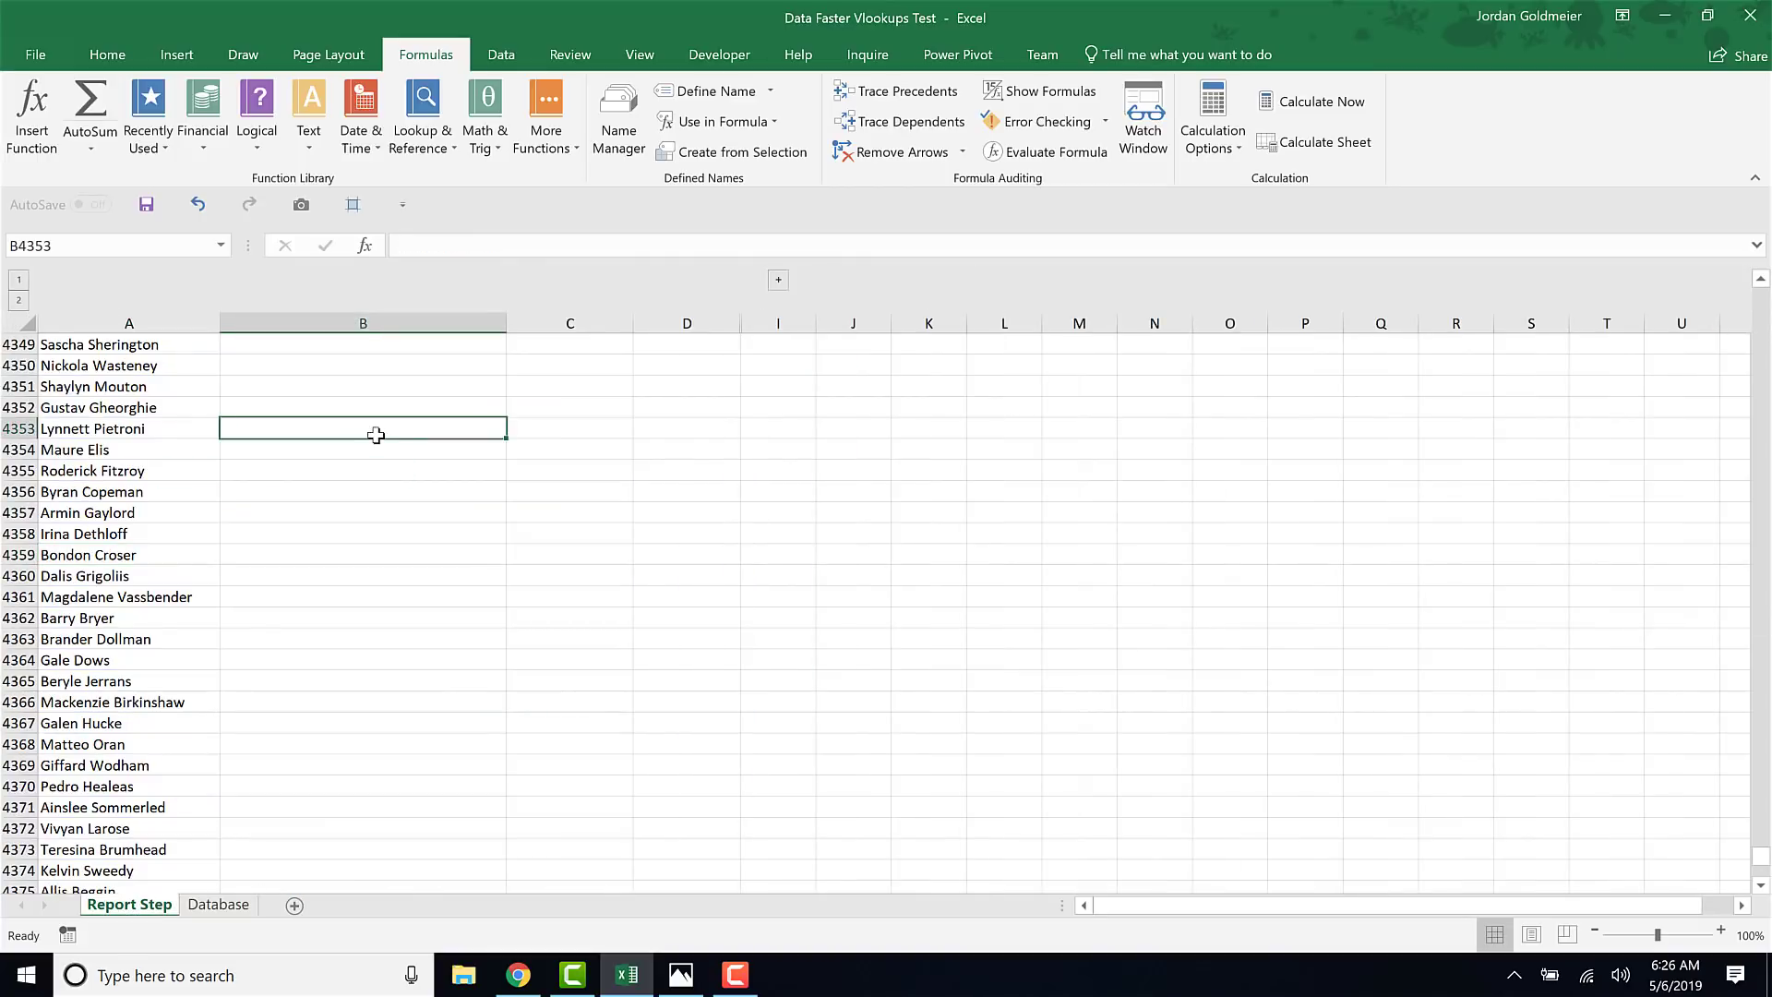
pyautogui.hotkey('ctrl', 'Up')
pyautogui.press('Down')
pyautogui.press('Down')
pyautogui.click(273, 361)
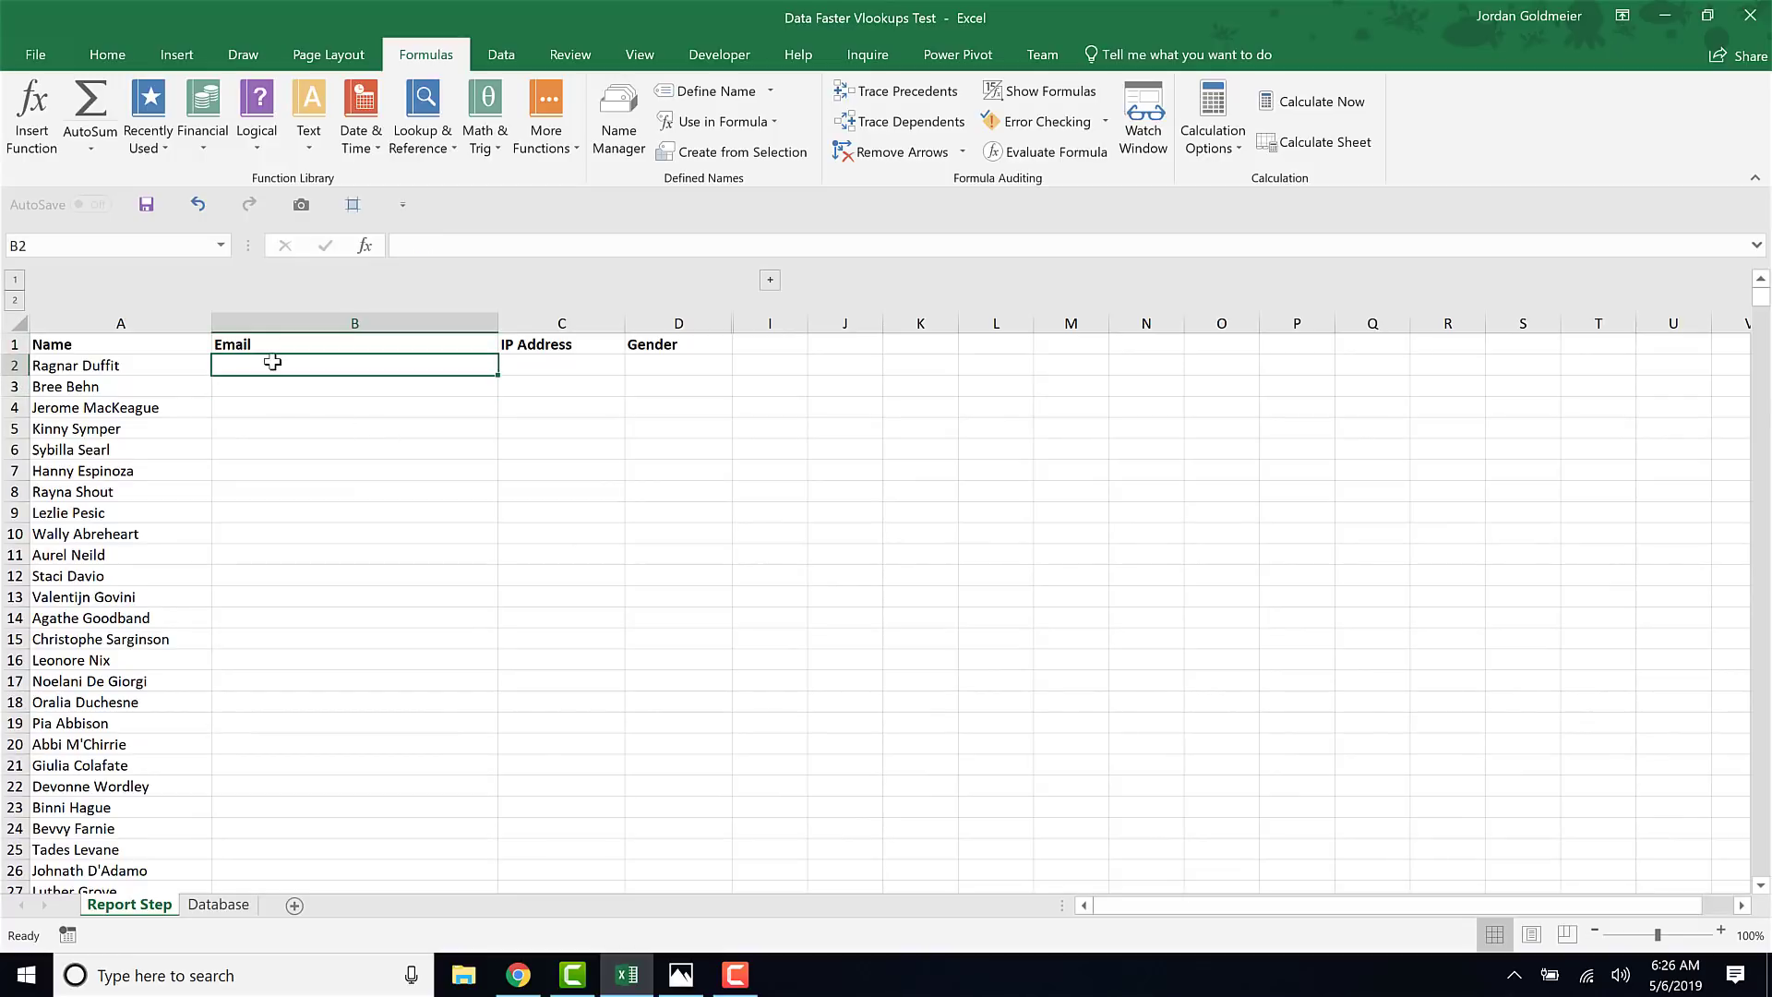
pyautogui.write('=vlooku')
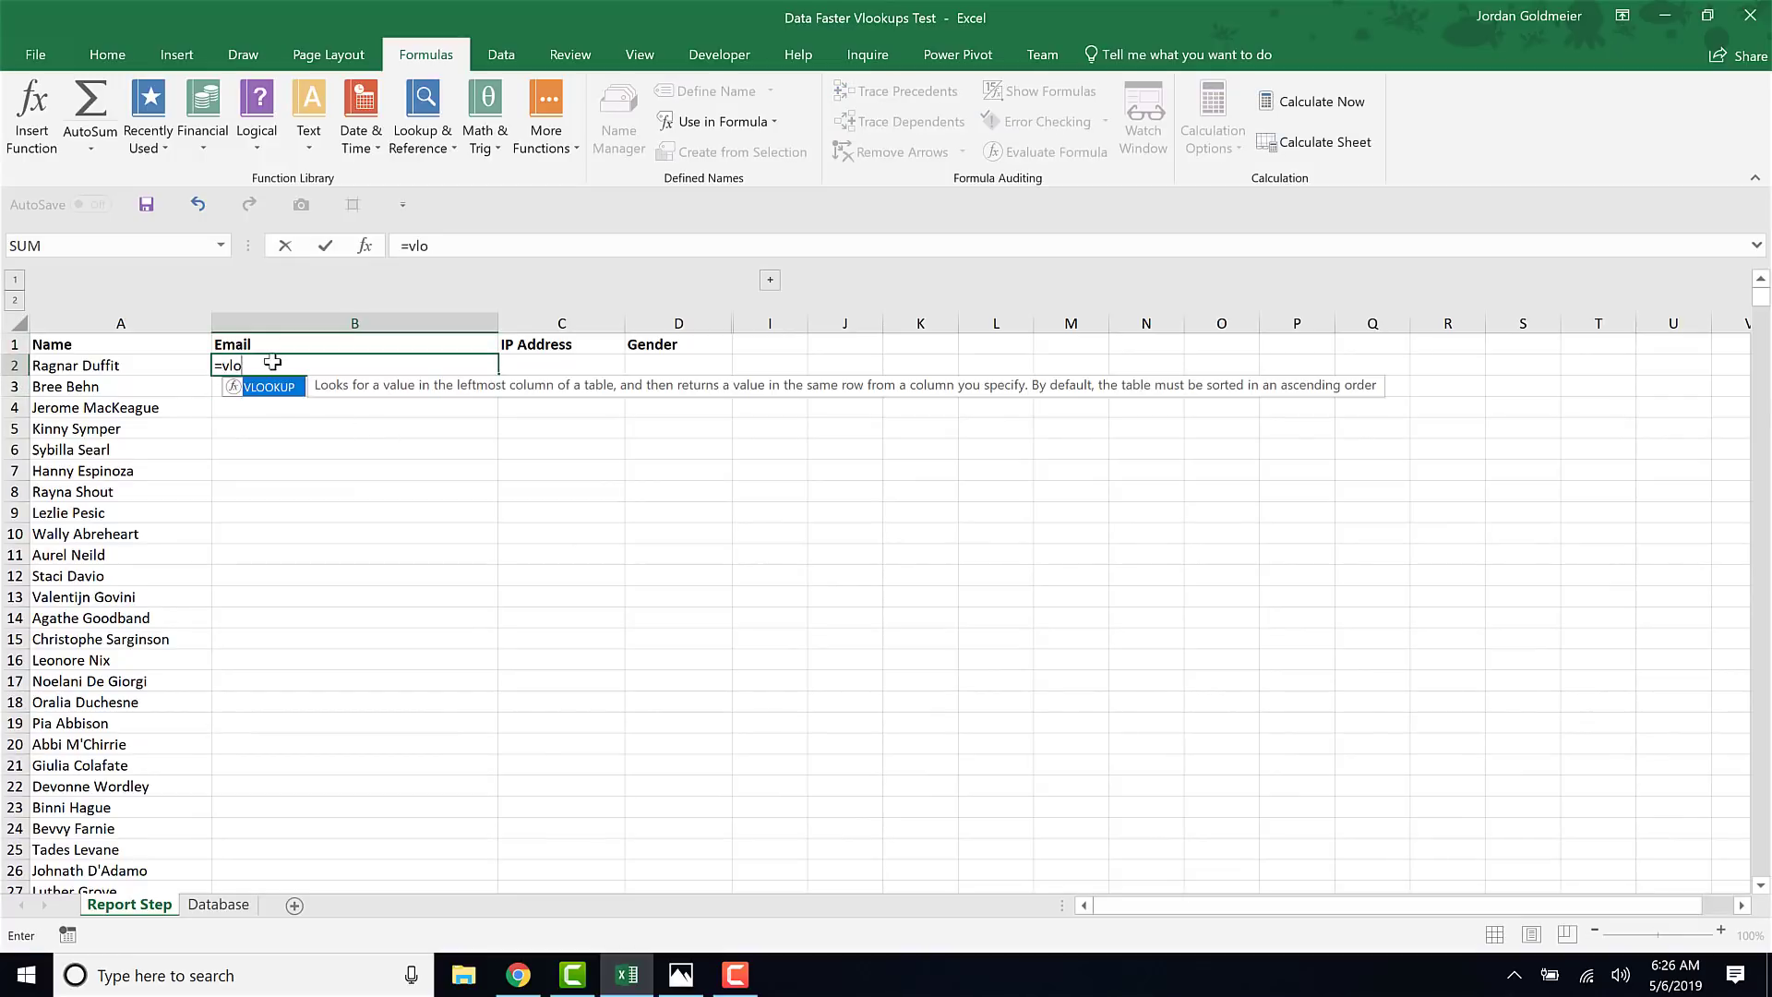
pyautogui.press('Tab')
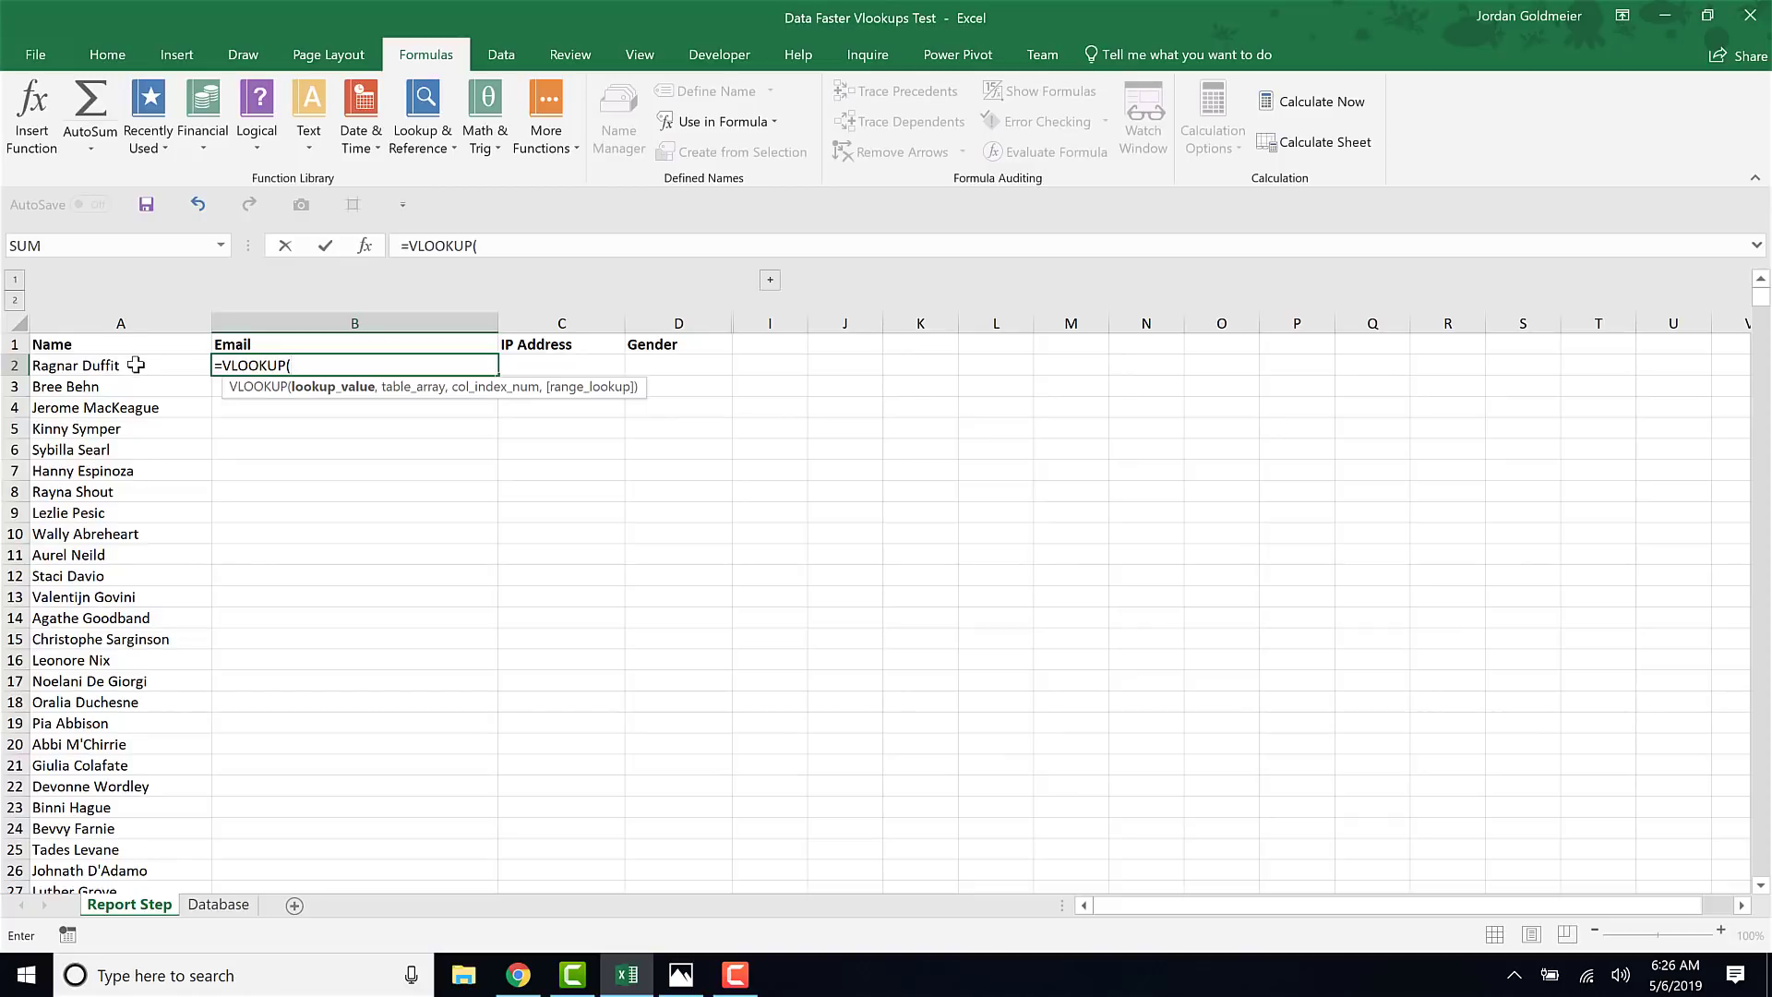
pyautogui.click(136, 364)
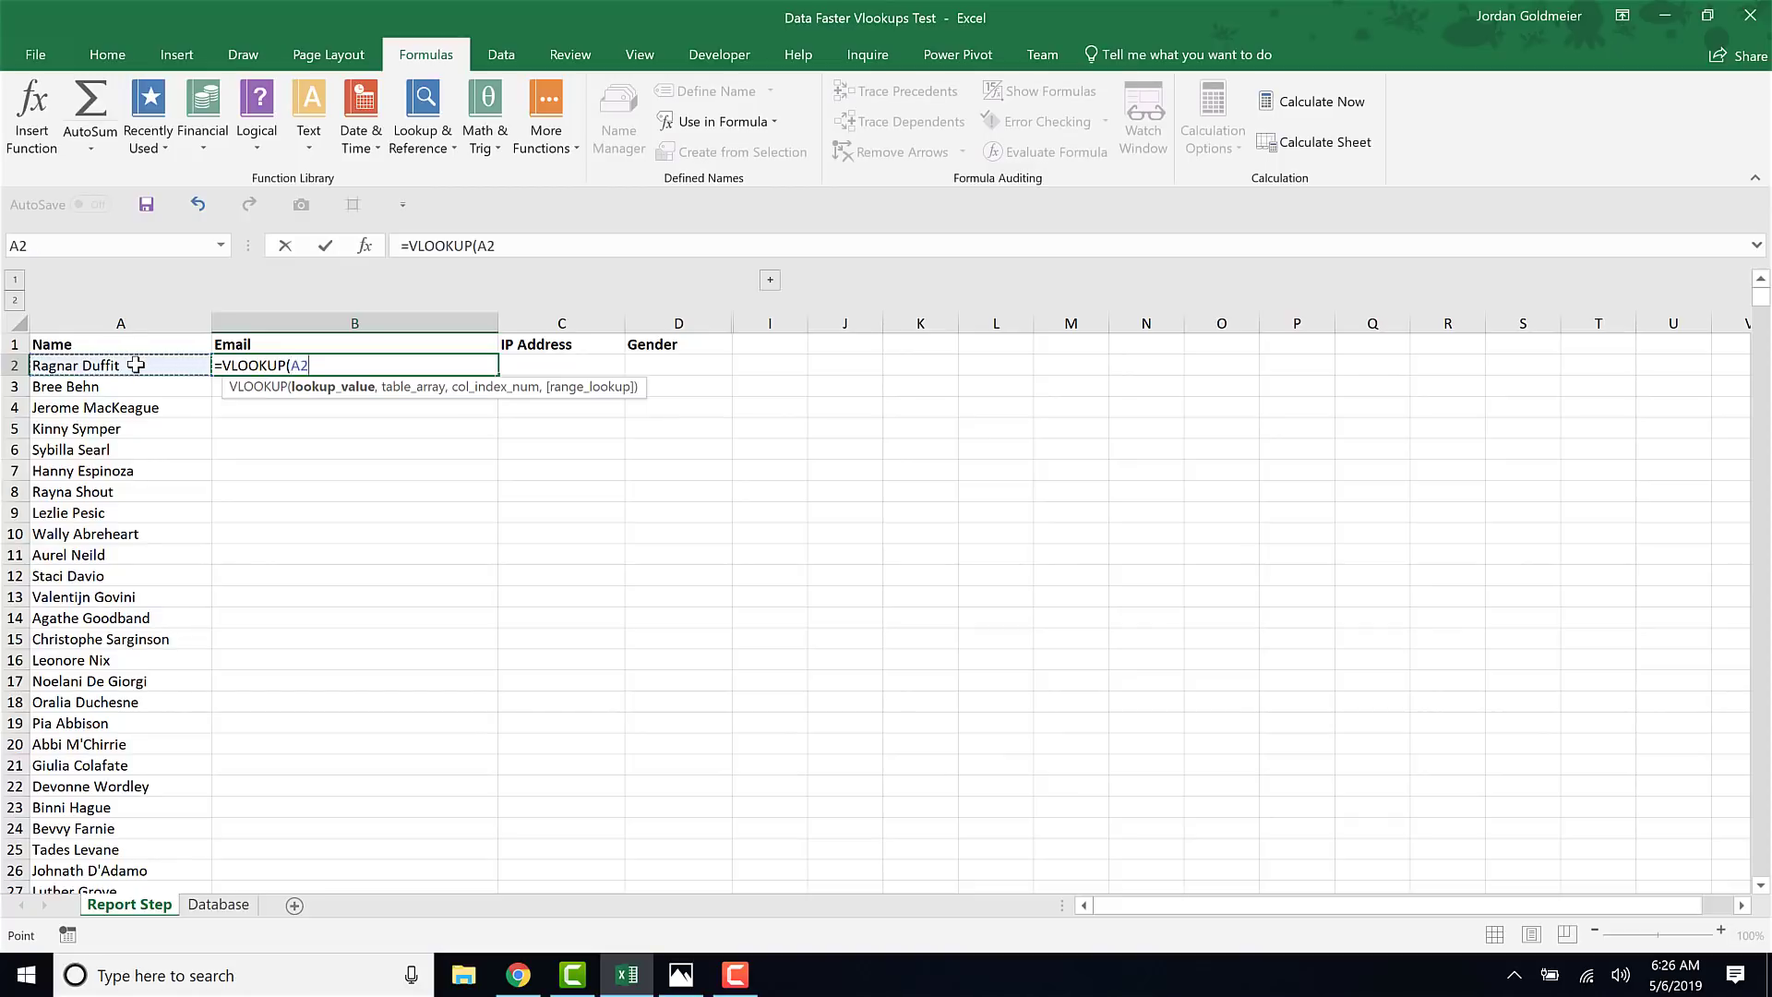
pyautogui.write(',')
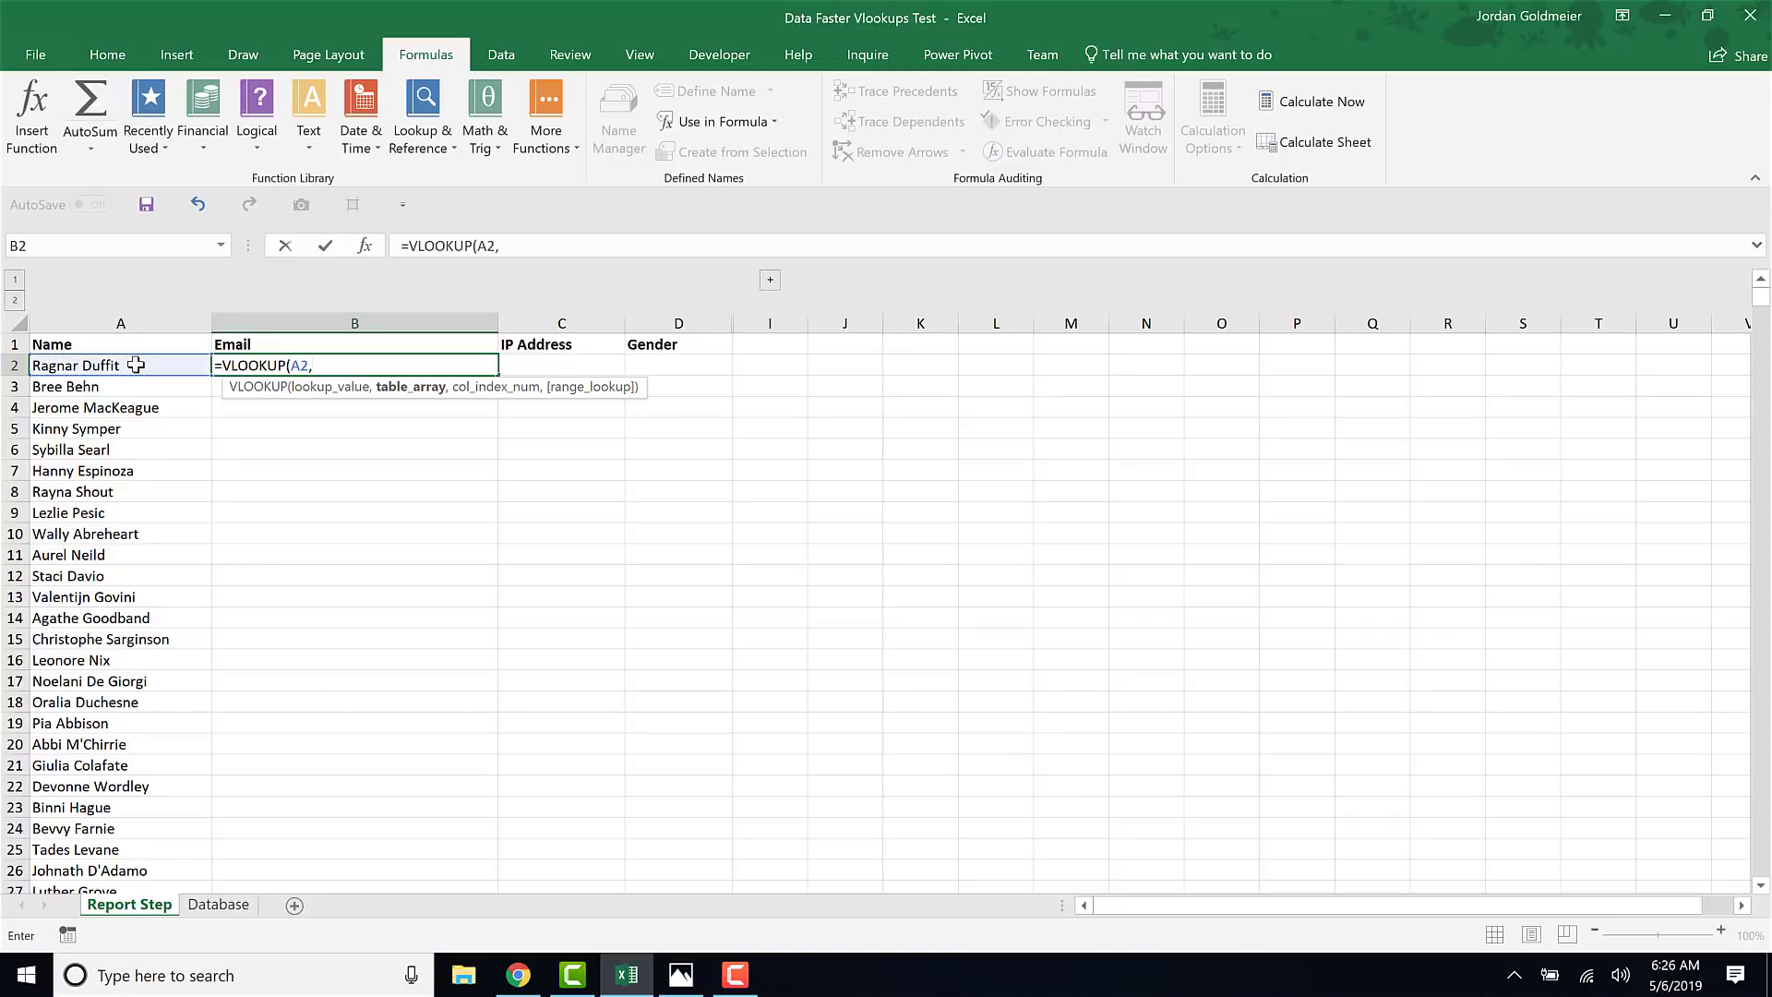
# Finish it with the absolute Database!$A$2:$E$100001 range, column 2 and FALSE for exact match
pyautogui.click(218, 905)
pyautogui.click(104, 367)
pyautogui.hotkey('shift', 'Right')
pyautogui.hotkey('shift', 'Right')
pyautogui.hotkey('shift', 'Right')
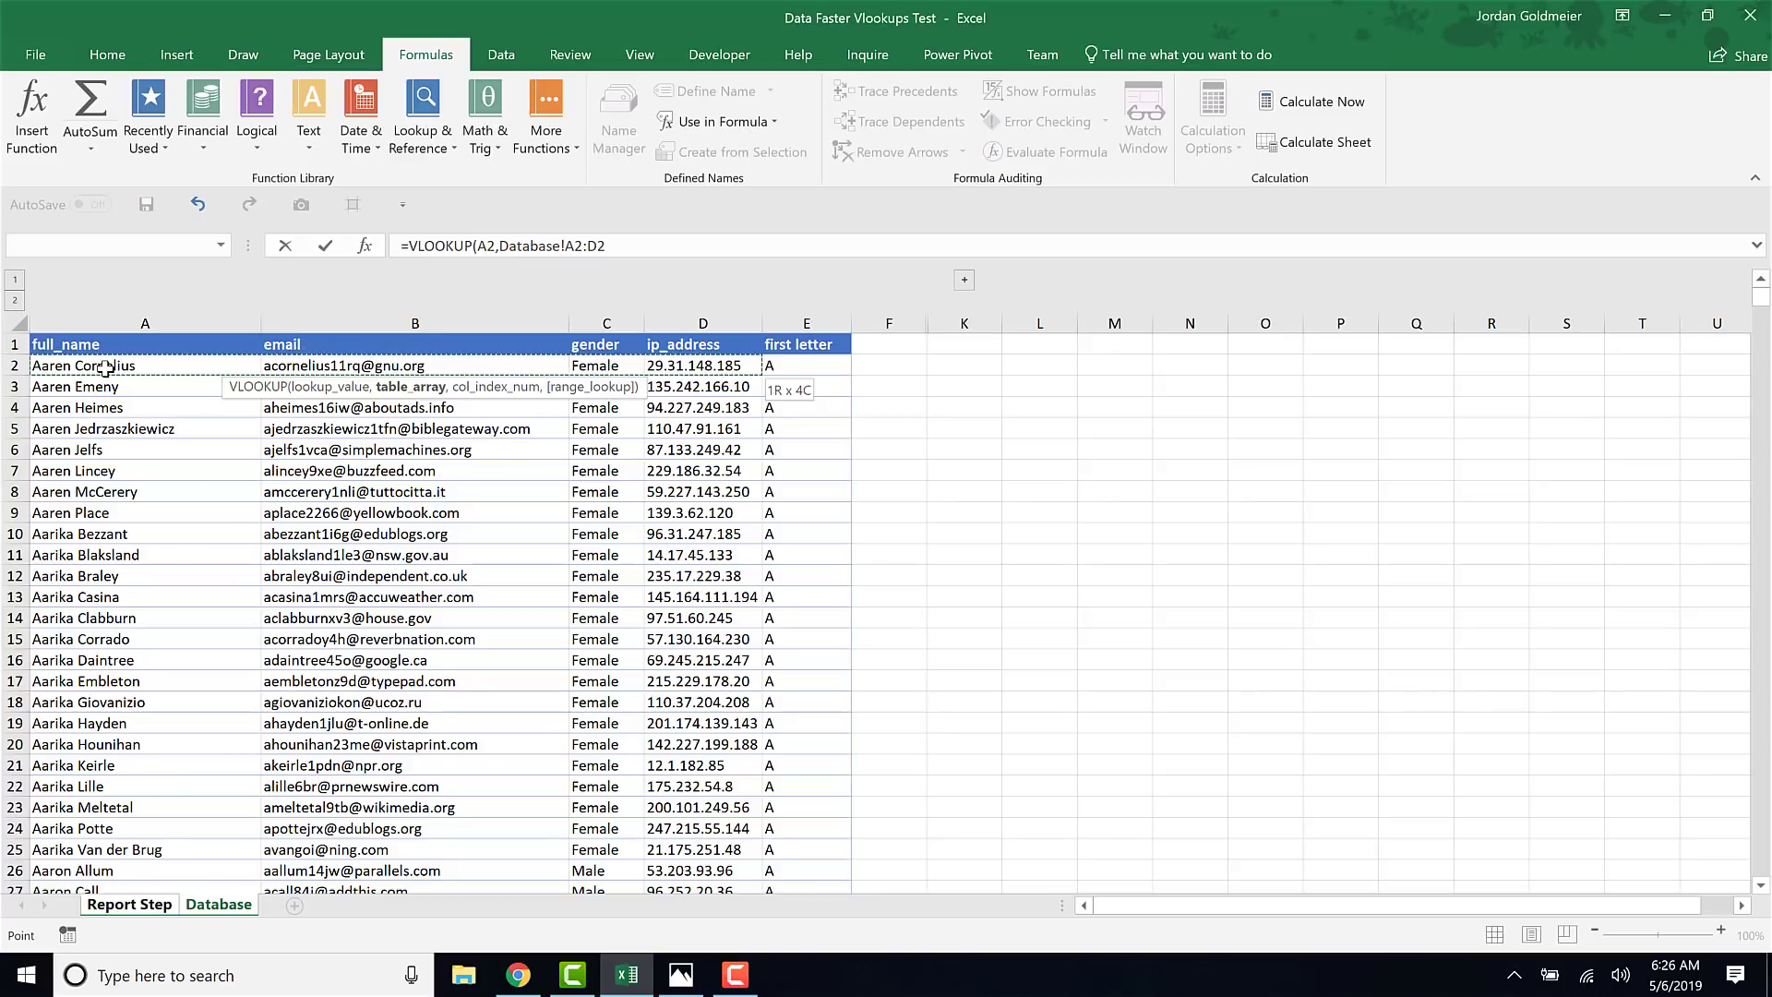
pyautogui.hotkey('shift', 'Right')
pyautogui.hotkey('ctrl', 'shift', 'Down')
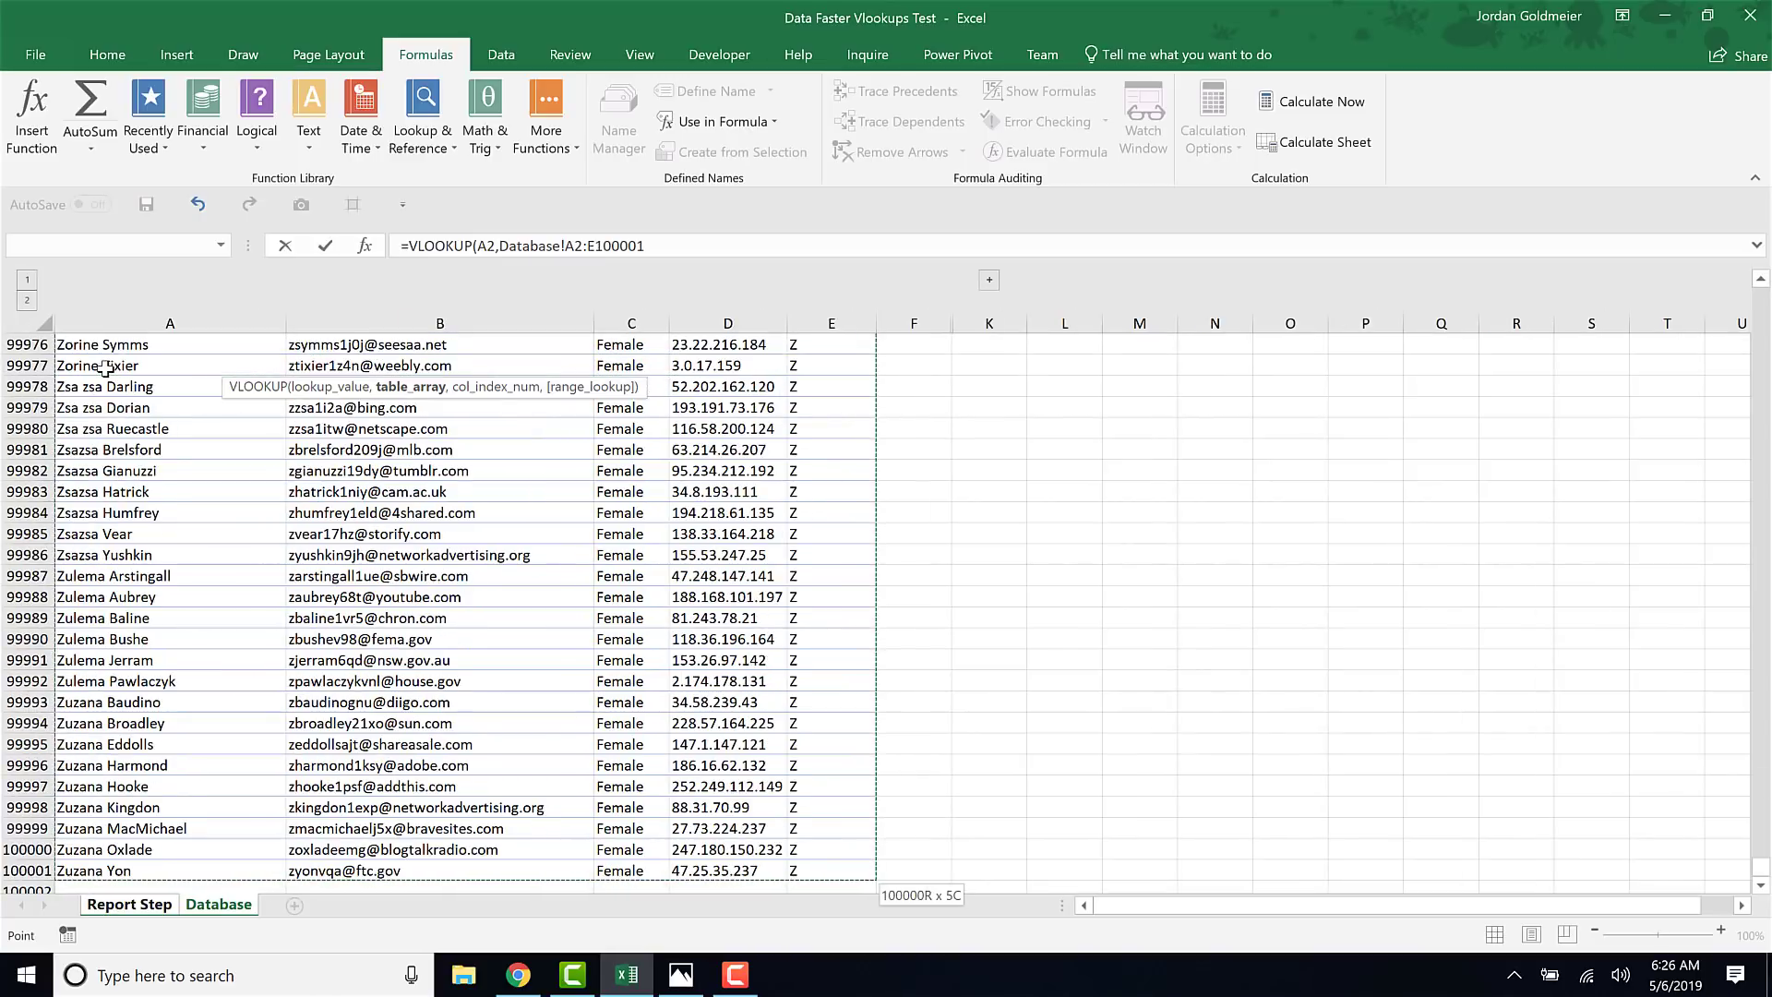
pyautogui.press('F4')
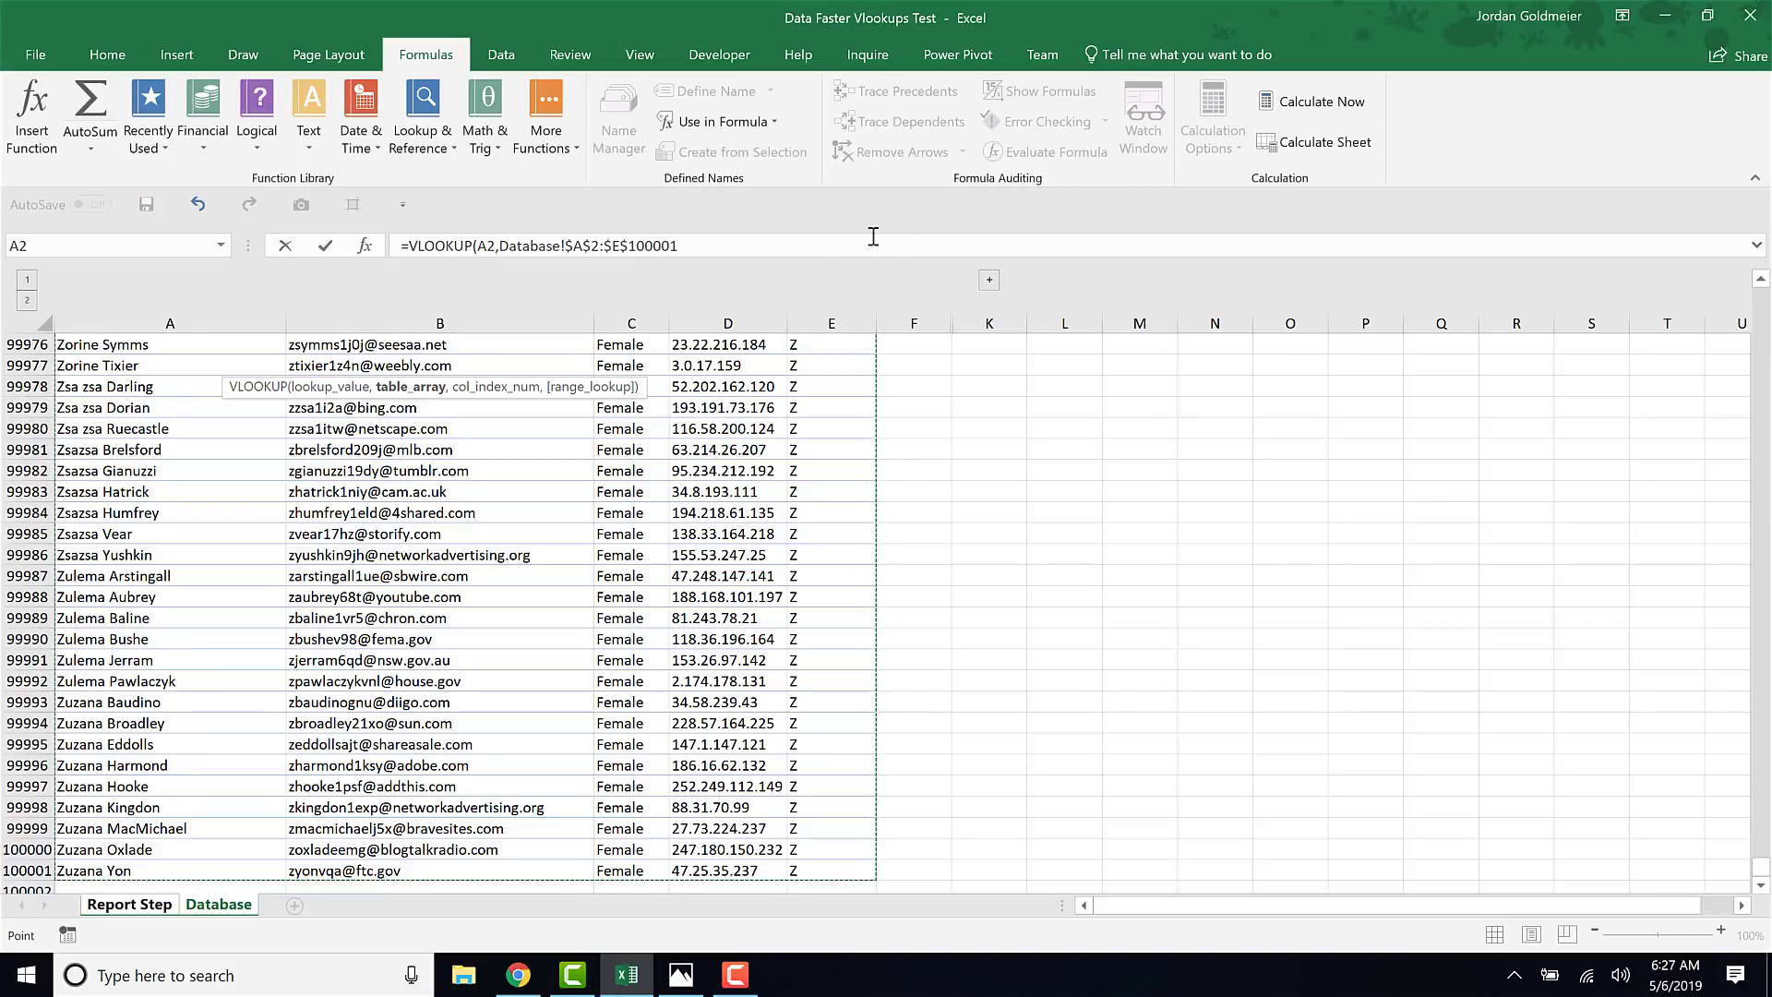
pyautogui.click(791, 241)
pyautogui.write(',')
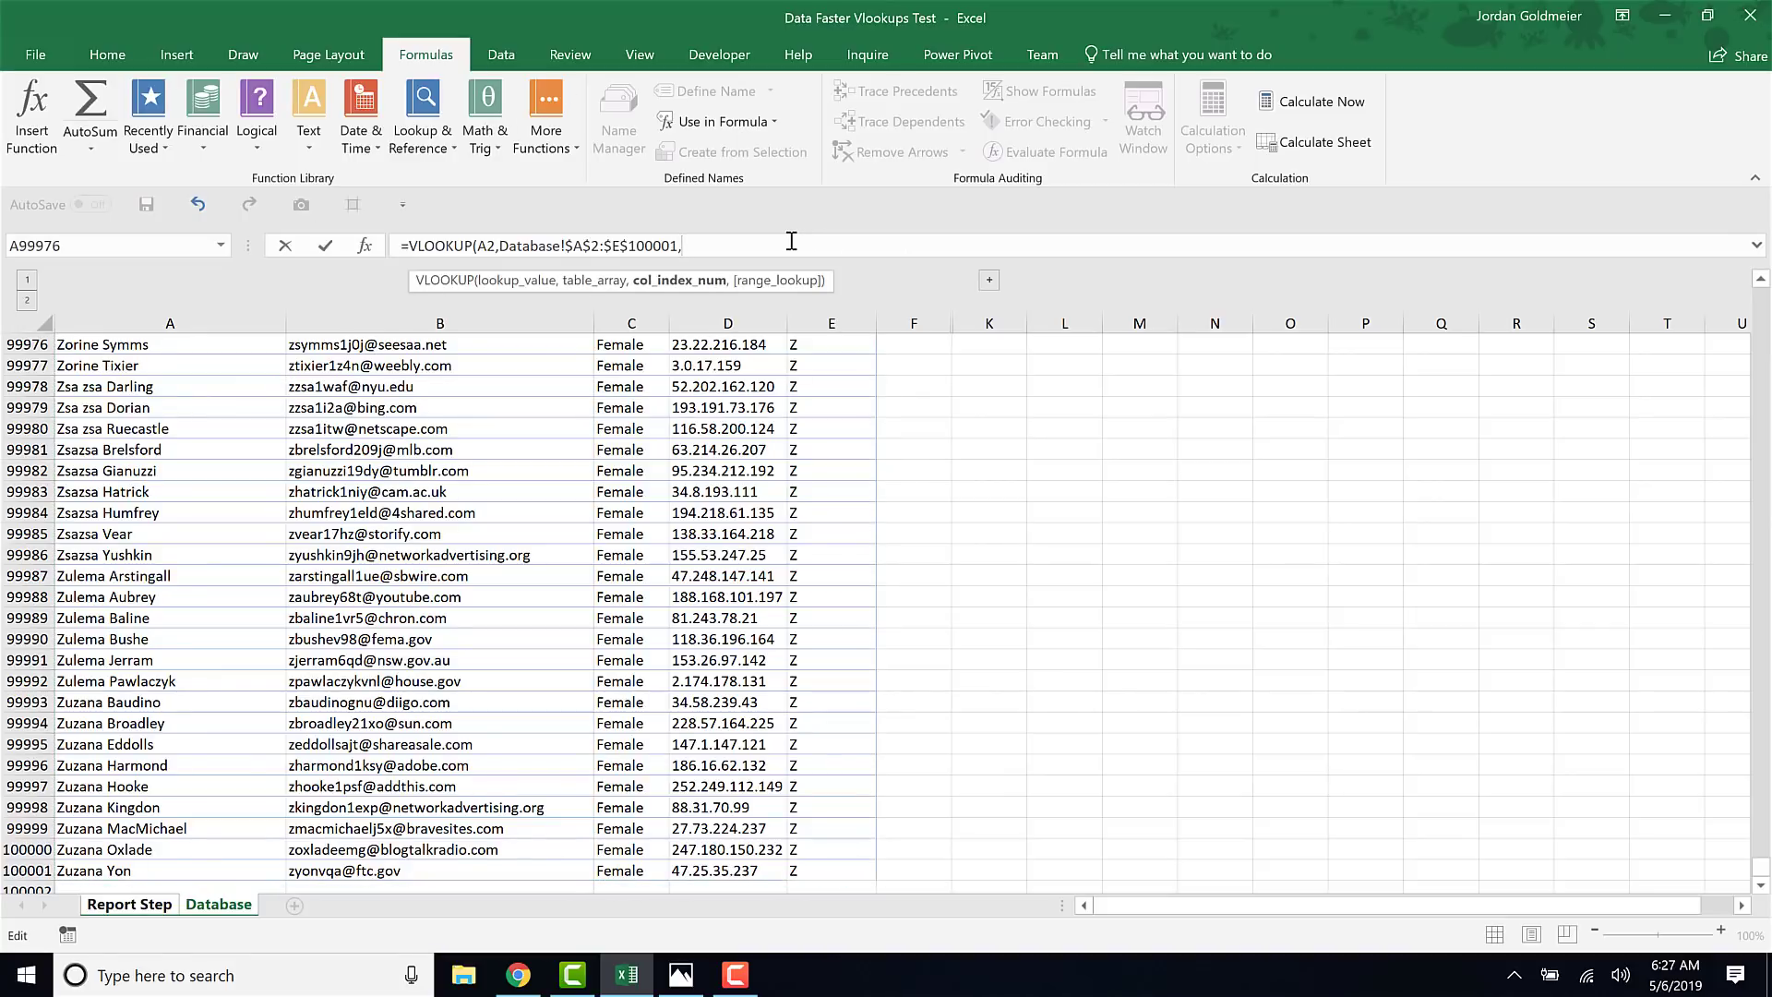
pyautogui.write('2,')
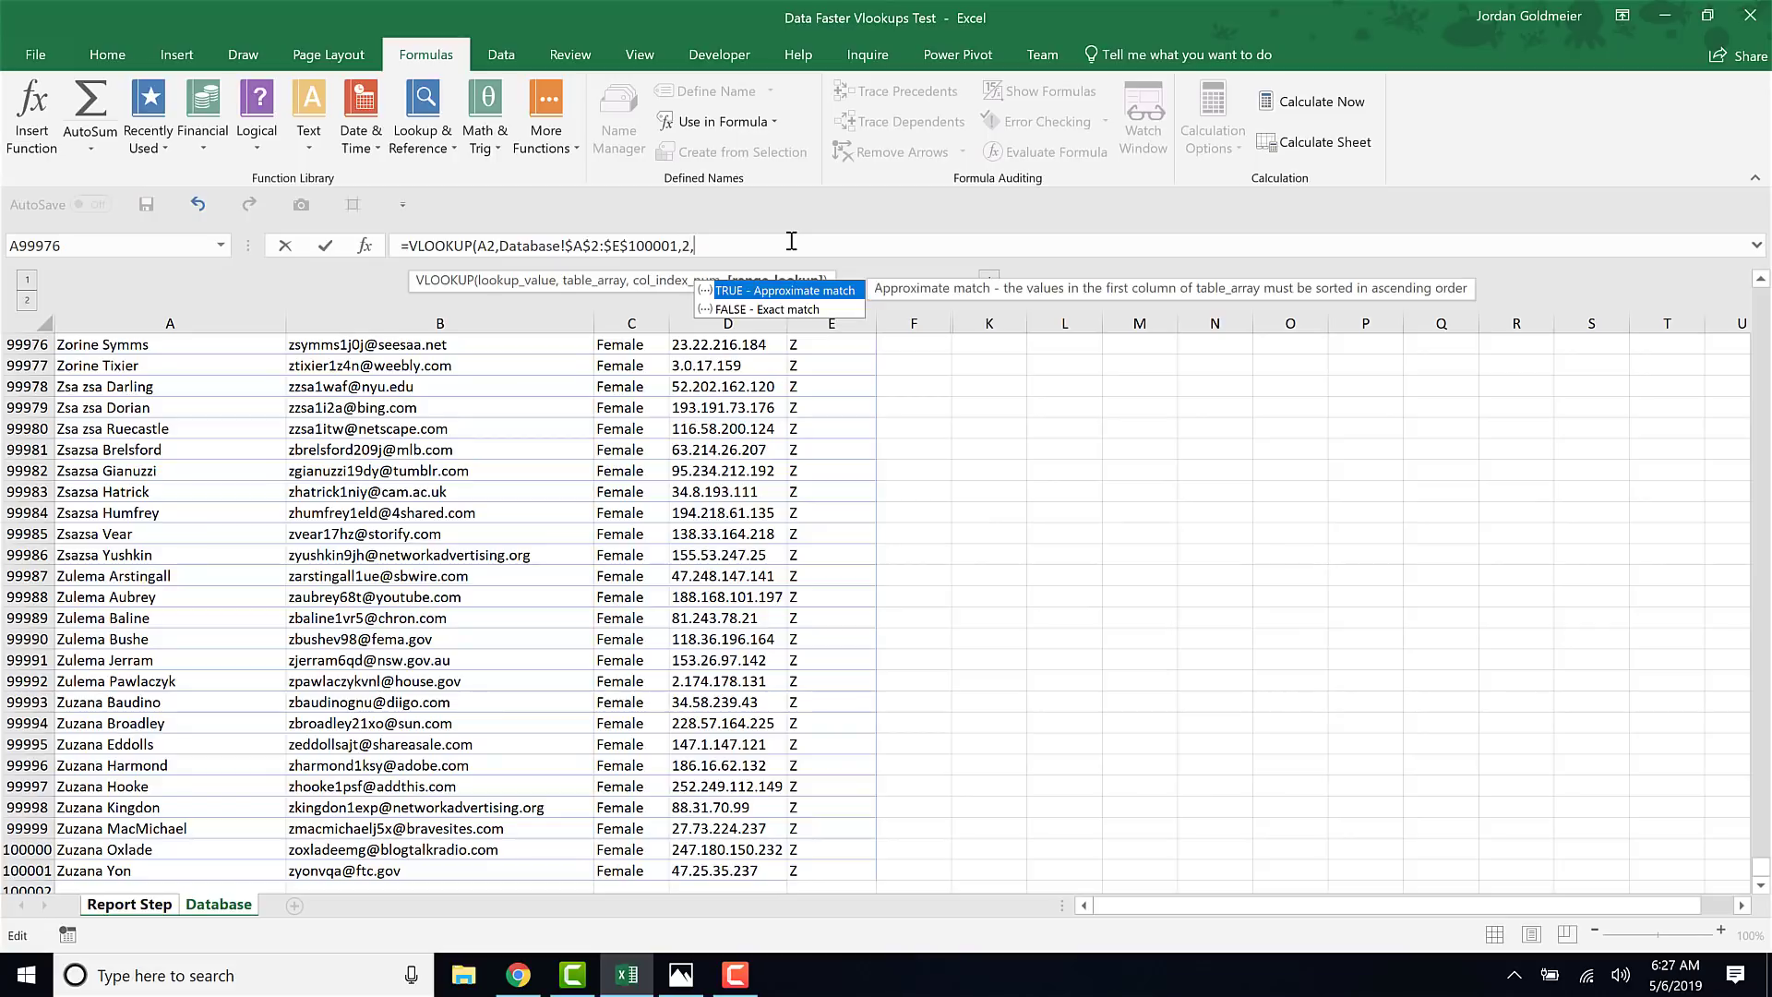
pyautogui.write('false)')
pyautogui.press('Return')
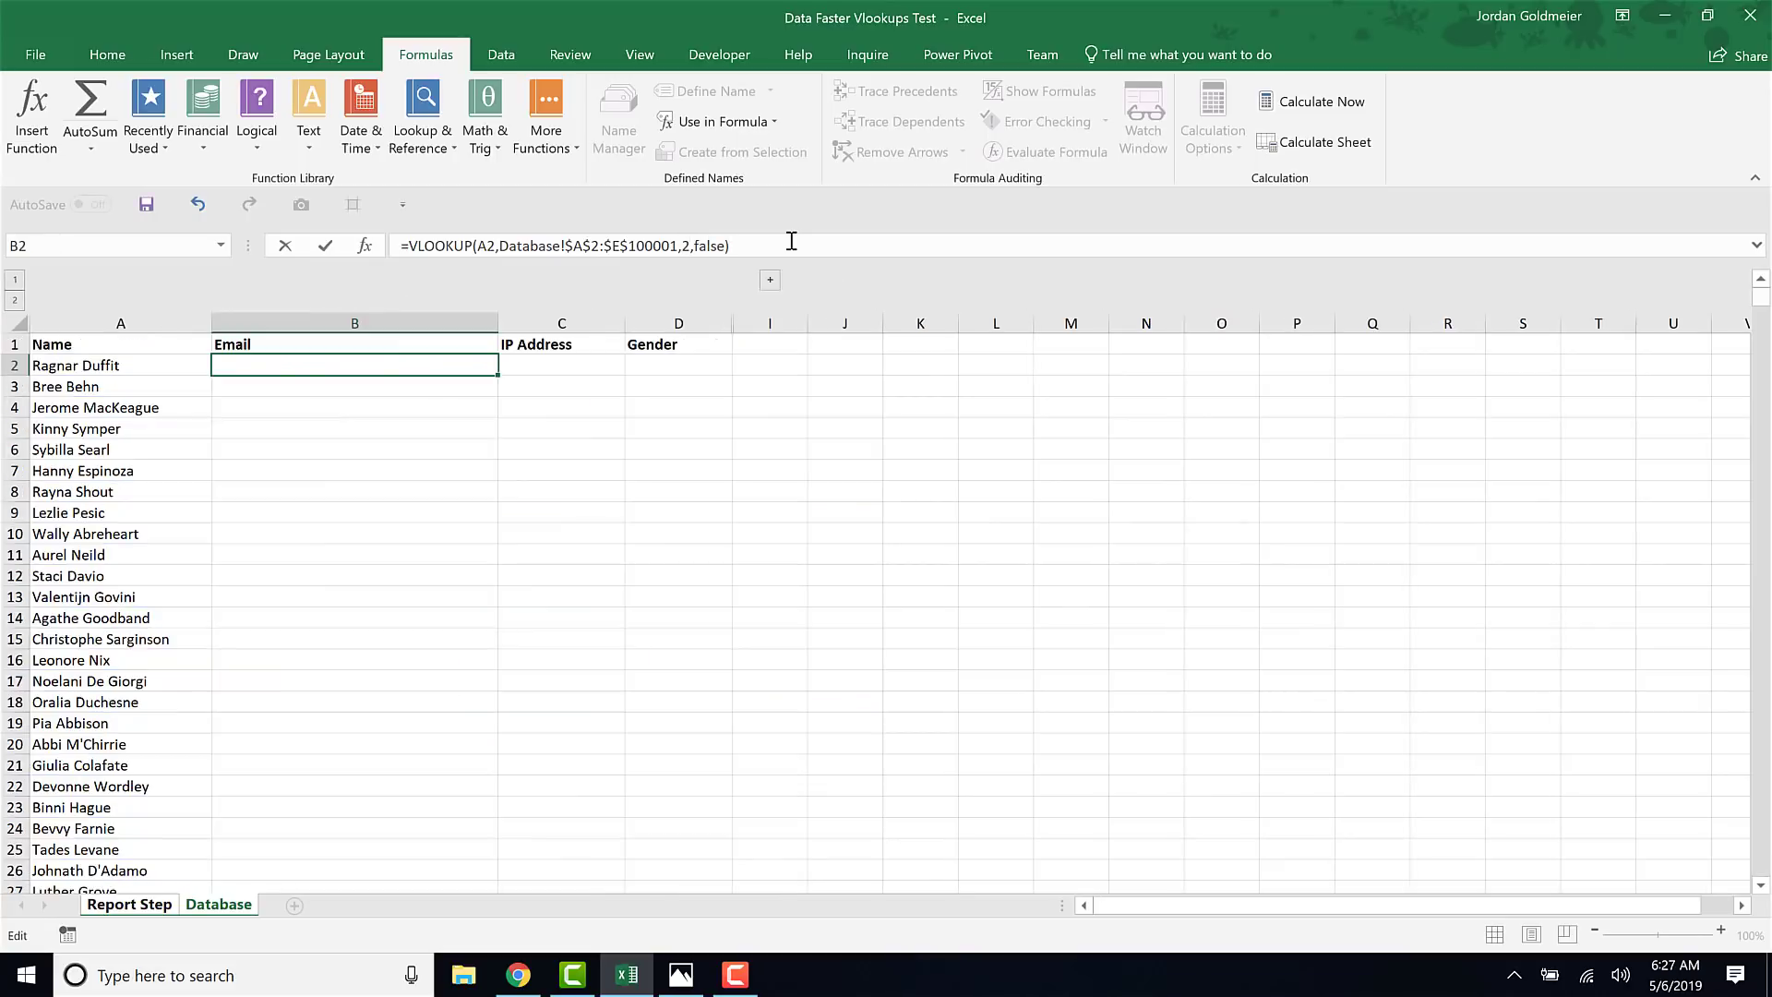
# Copy B2's VLOOKUP into C2 with its column index changed to return IP address 38.215.231.50
pyautogui.click(379, 365)
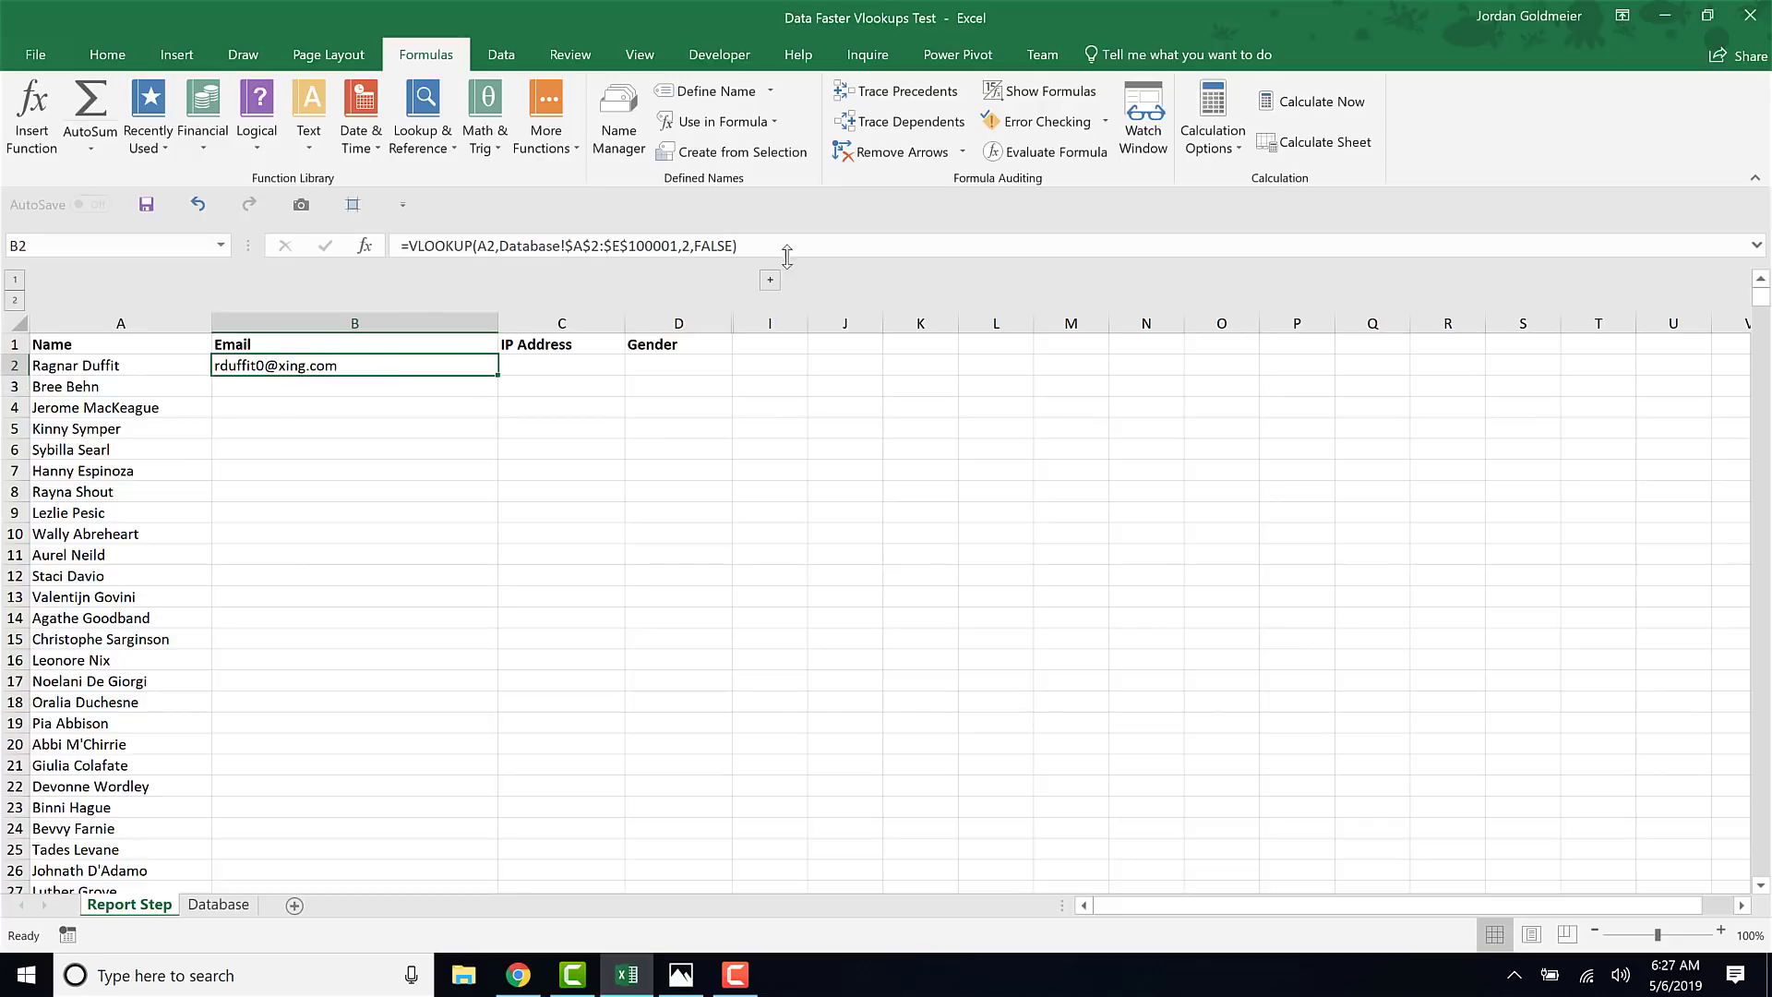
pyautogui.moveTo(407, 246); pyautogui.dragTo(803, 261)
pyautogui.hotkey('ctrl', 'c')
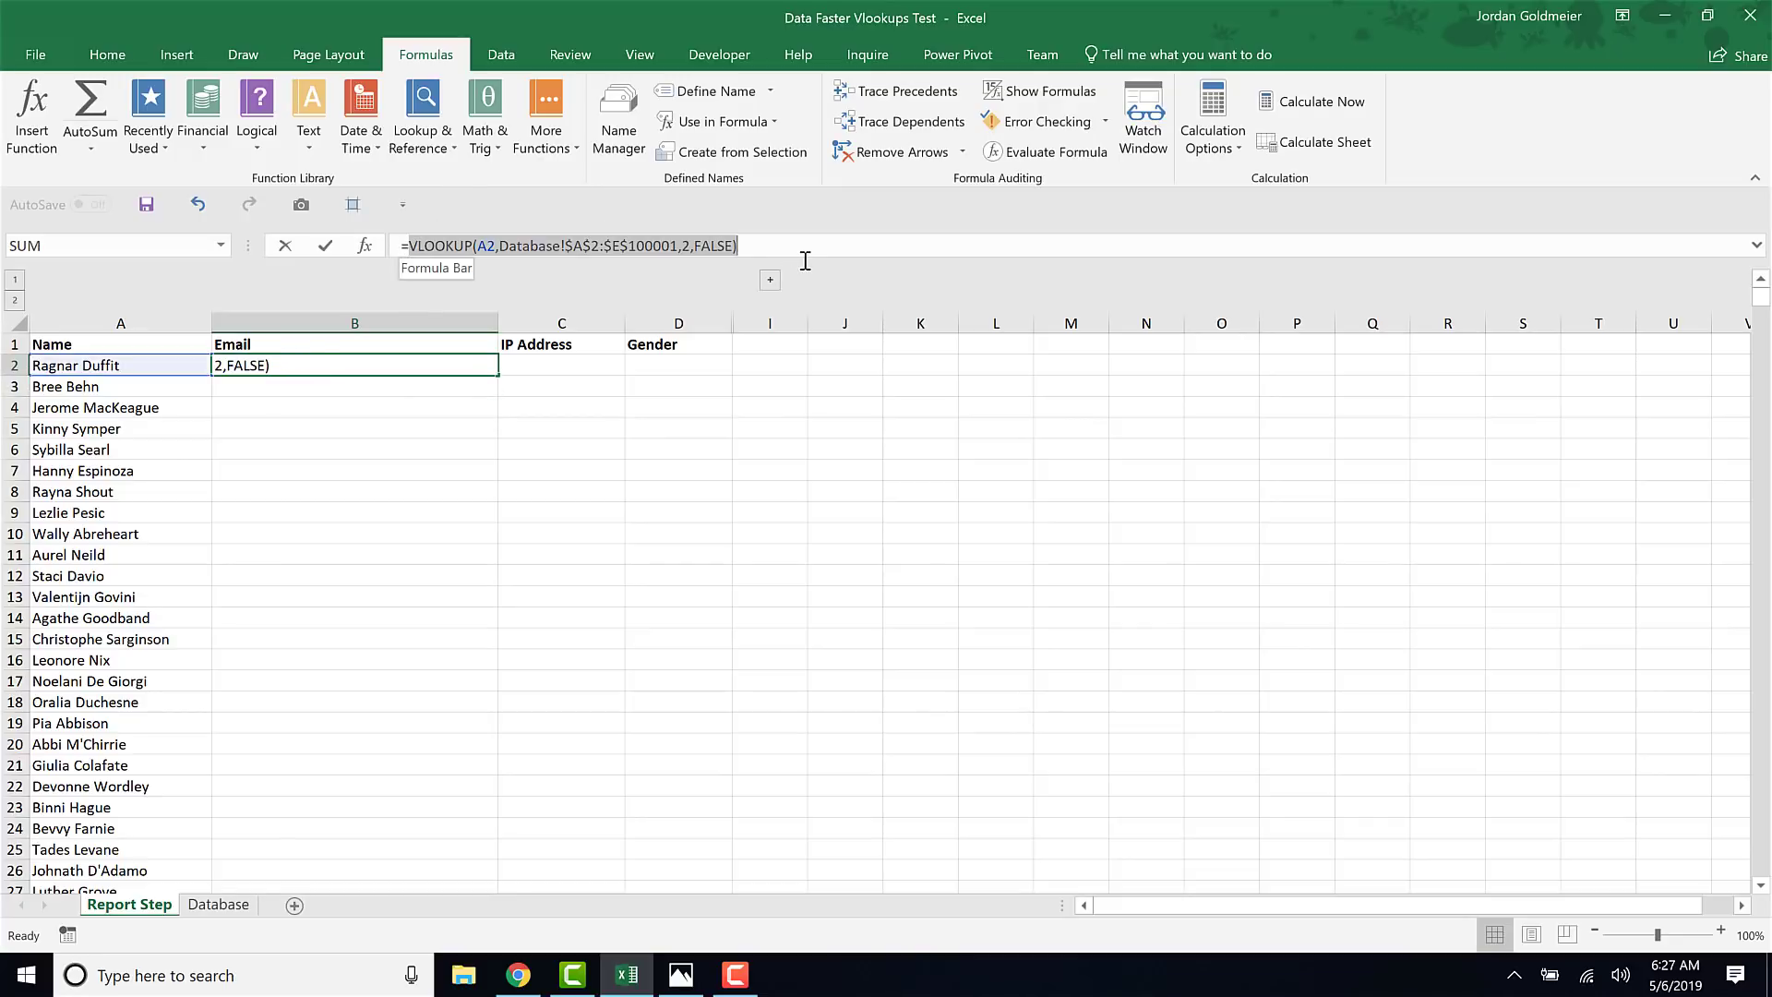
pyautogui.press('Escape')
pyautogui.click(601, 370)
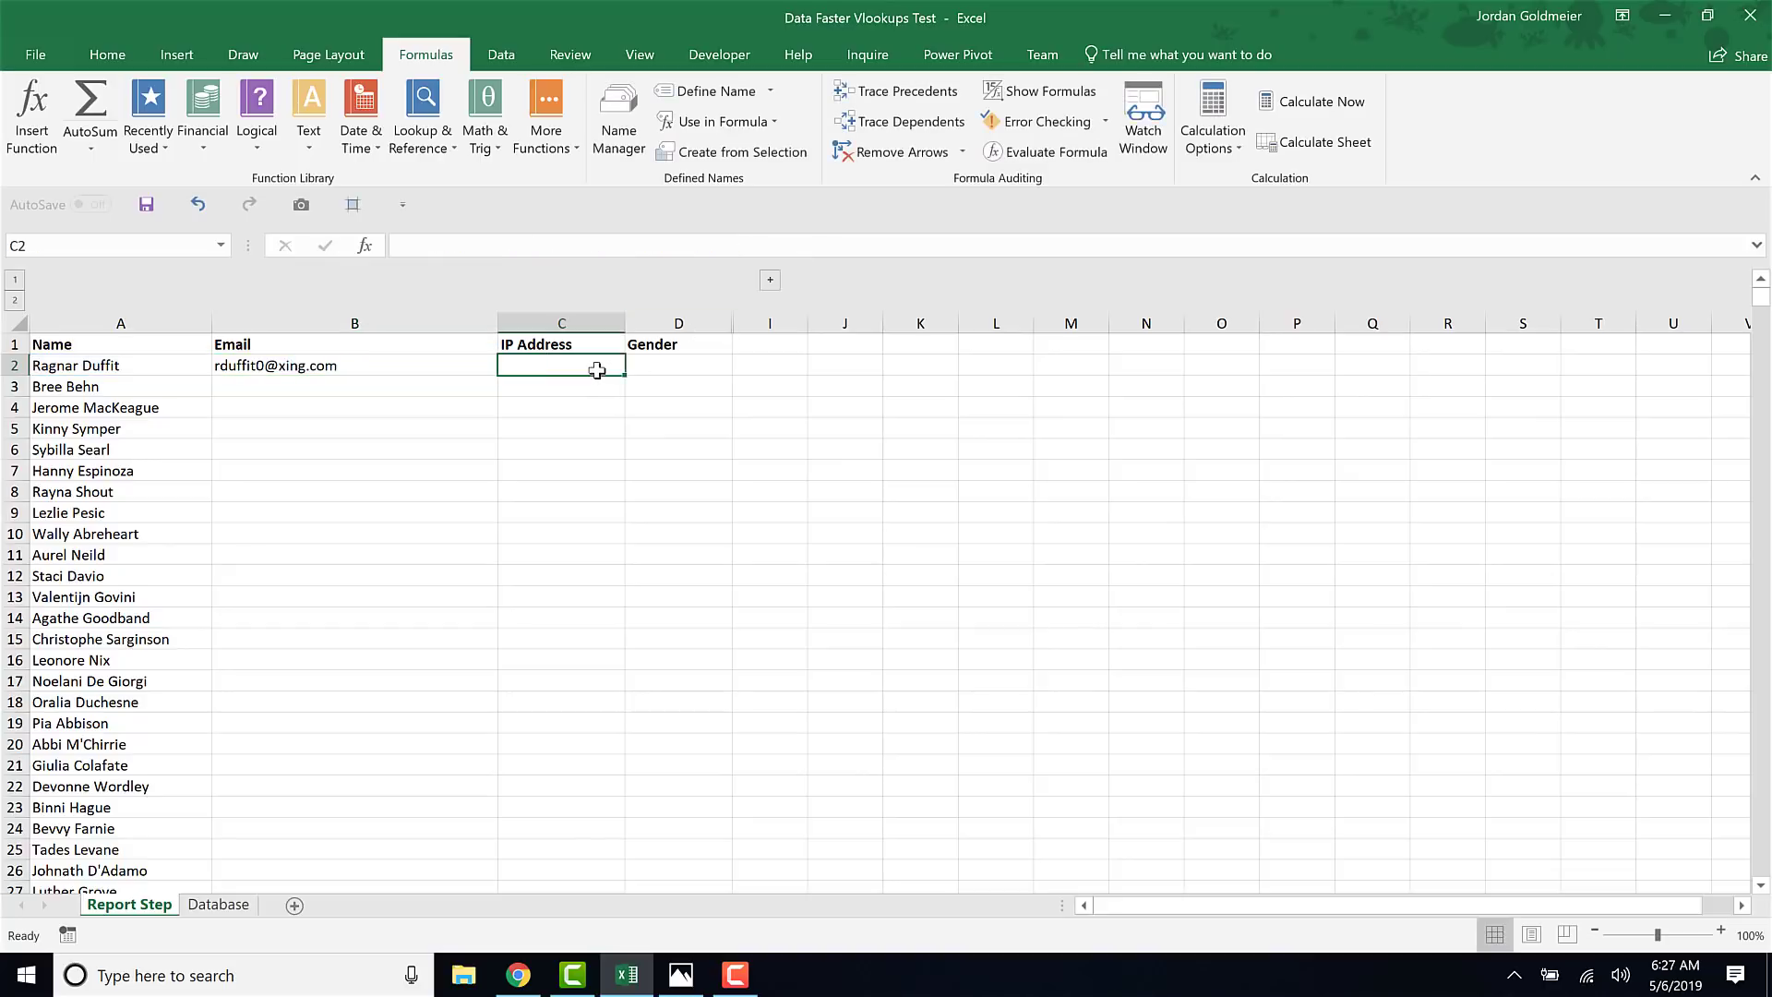
pyautogui.click(496, 244)
pyautogui.write('=')
pyautogui.hotkey('ctrl', 'v')
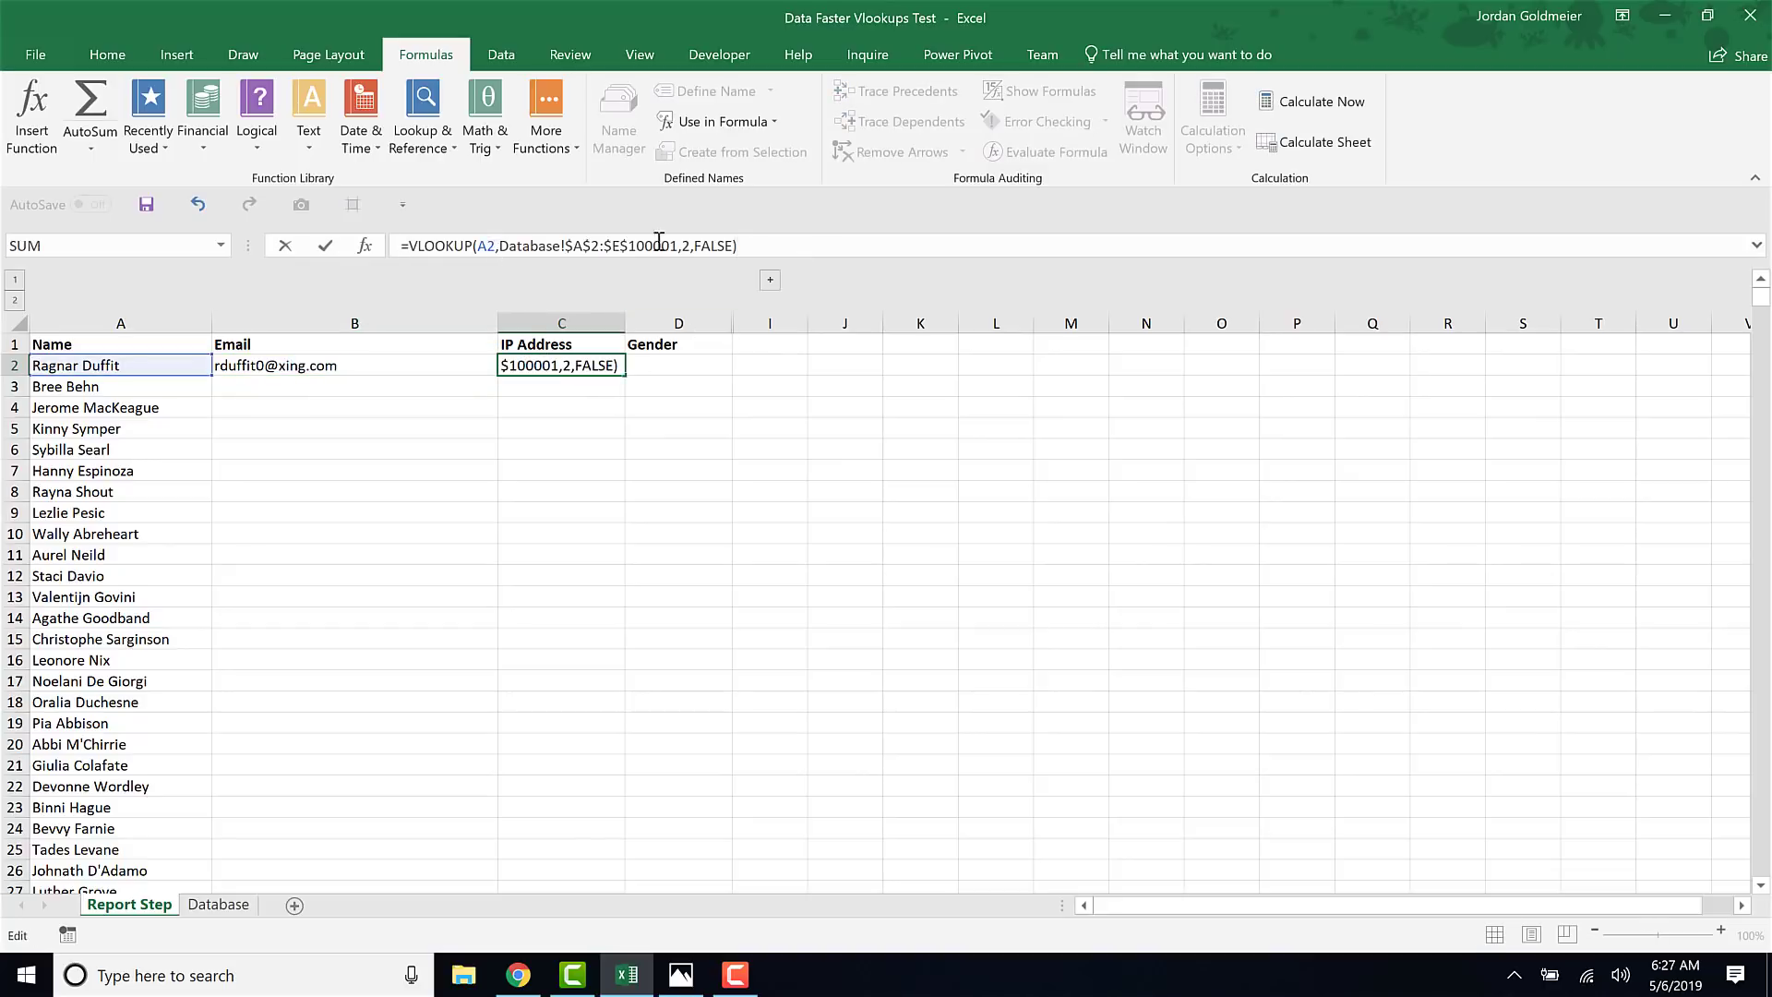
pyautogui.click(691, 247)
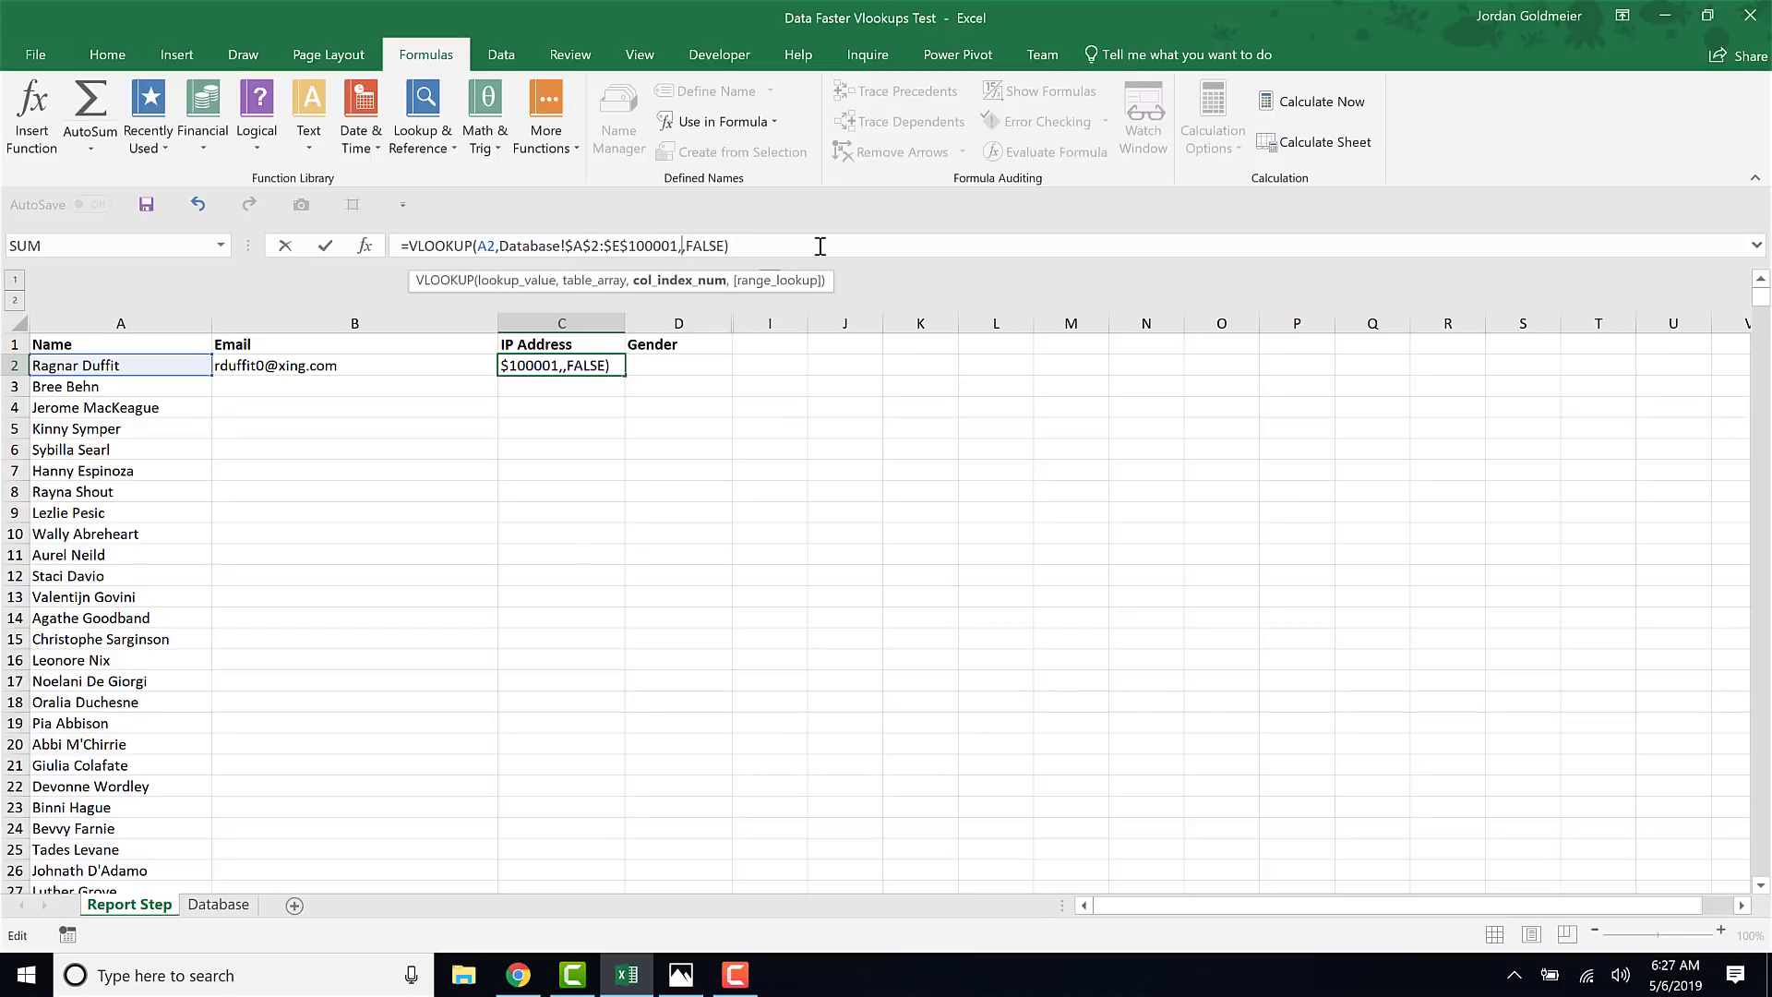
pyautogui.press('Return')
# Paste the VLOOKUP into D2 with column index 3 so it returns the gender Male
pyautogui.press('Up')
pyautogui.press('Right')
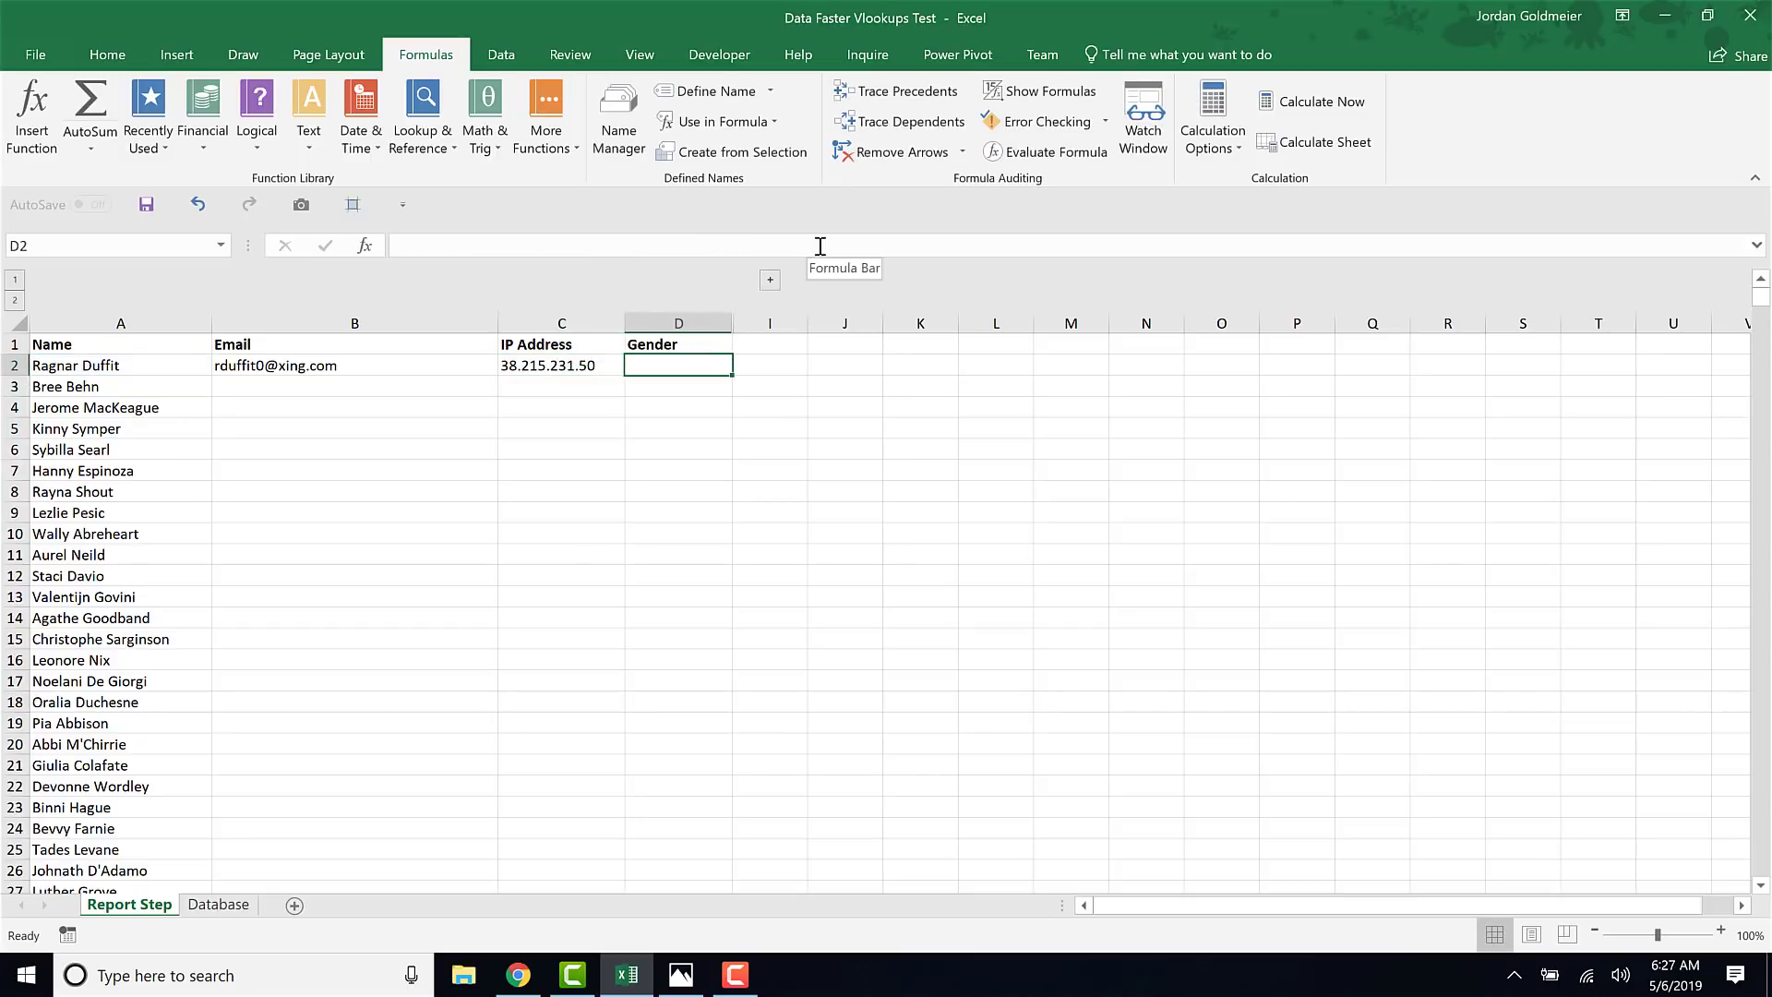
pyautogui.click(609, 255)
pyautogui.hotkey('ctrl', 'v')
pyautogui.press('Home')
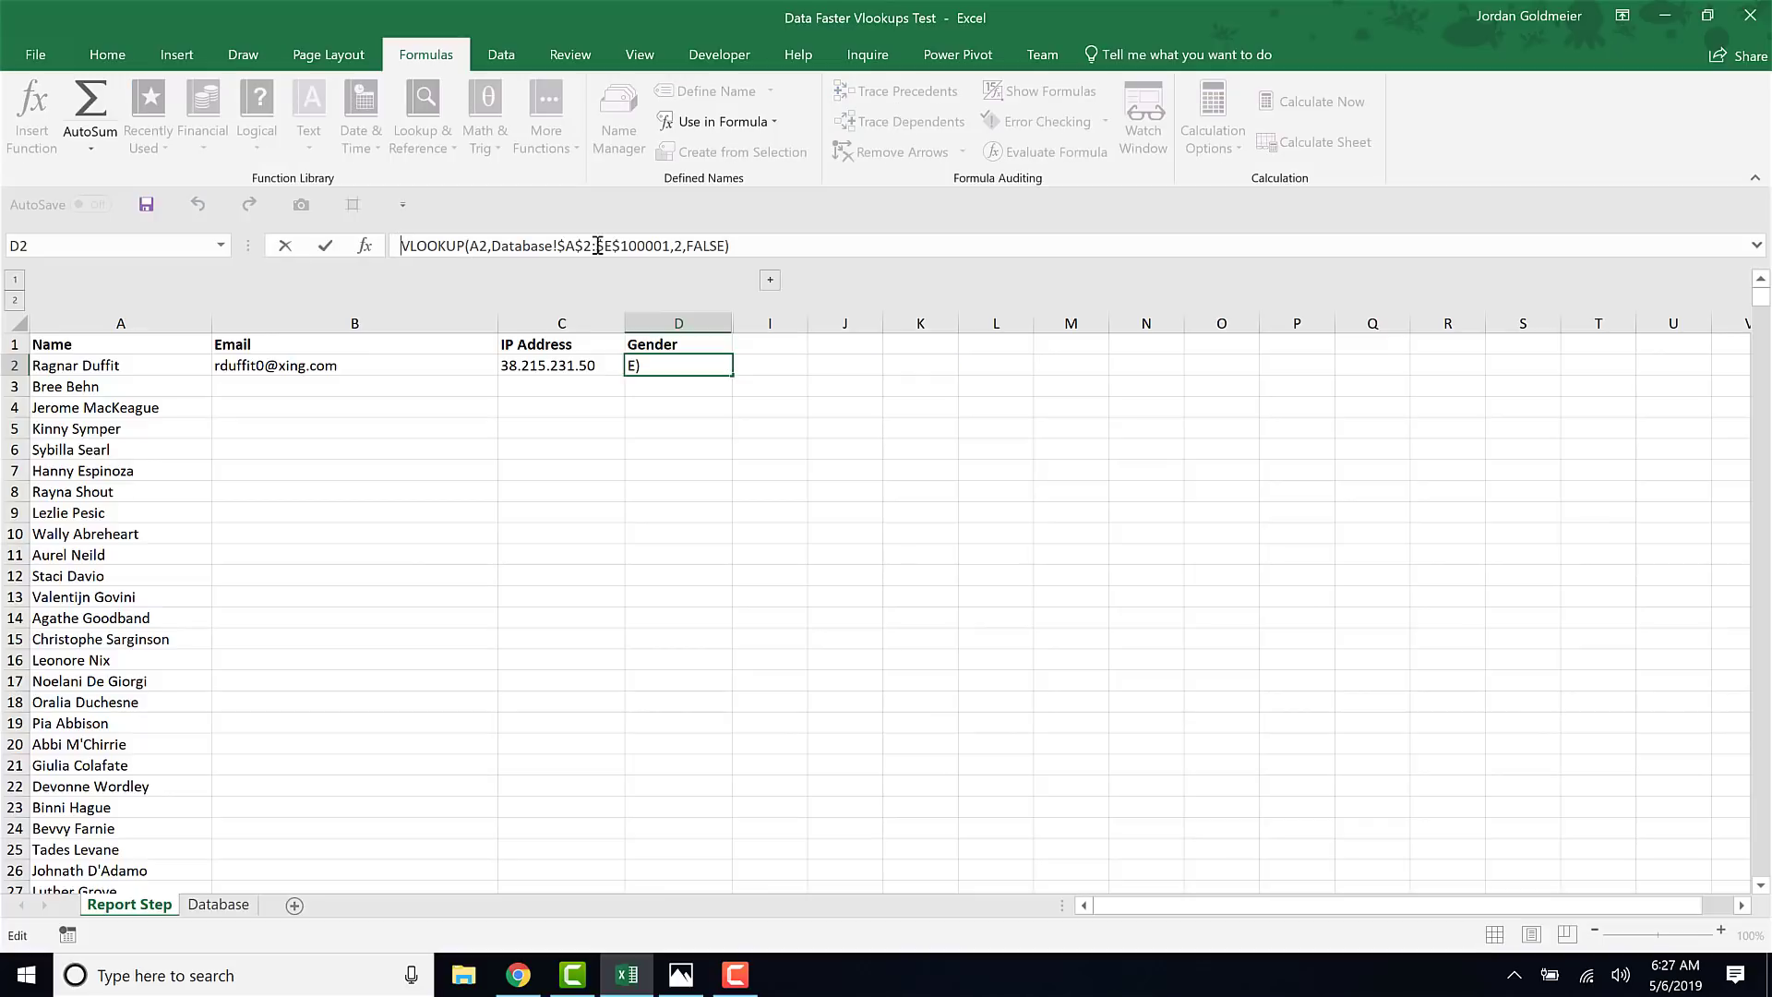
pyautogui.write('=')
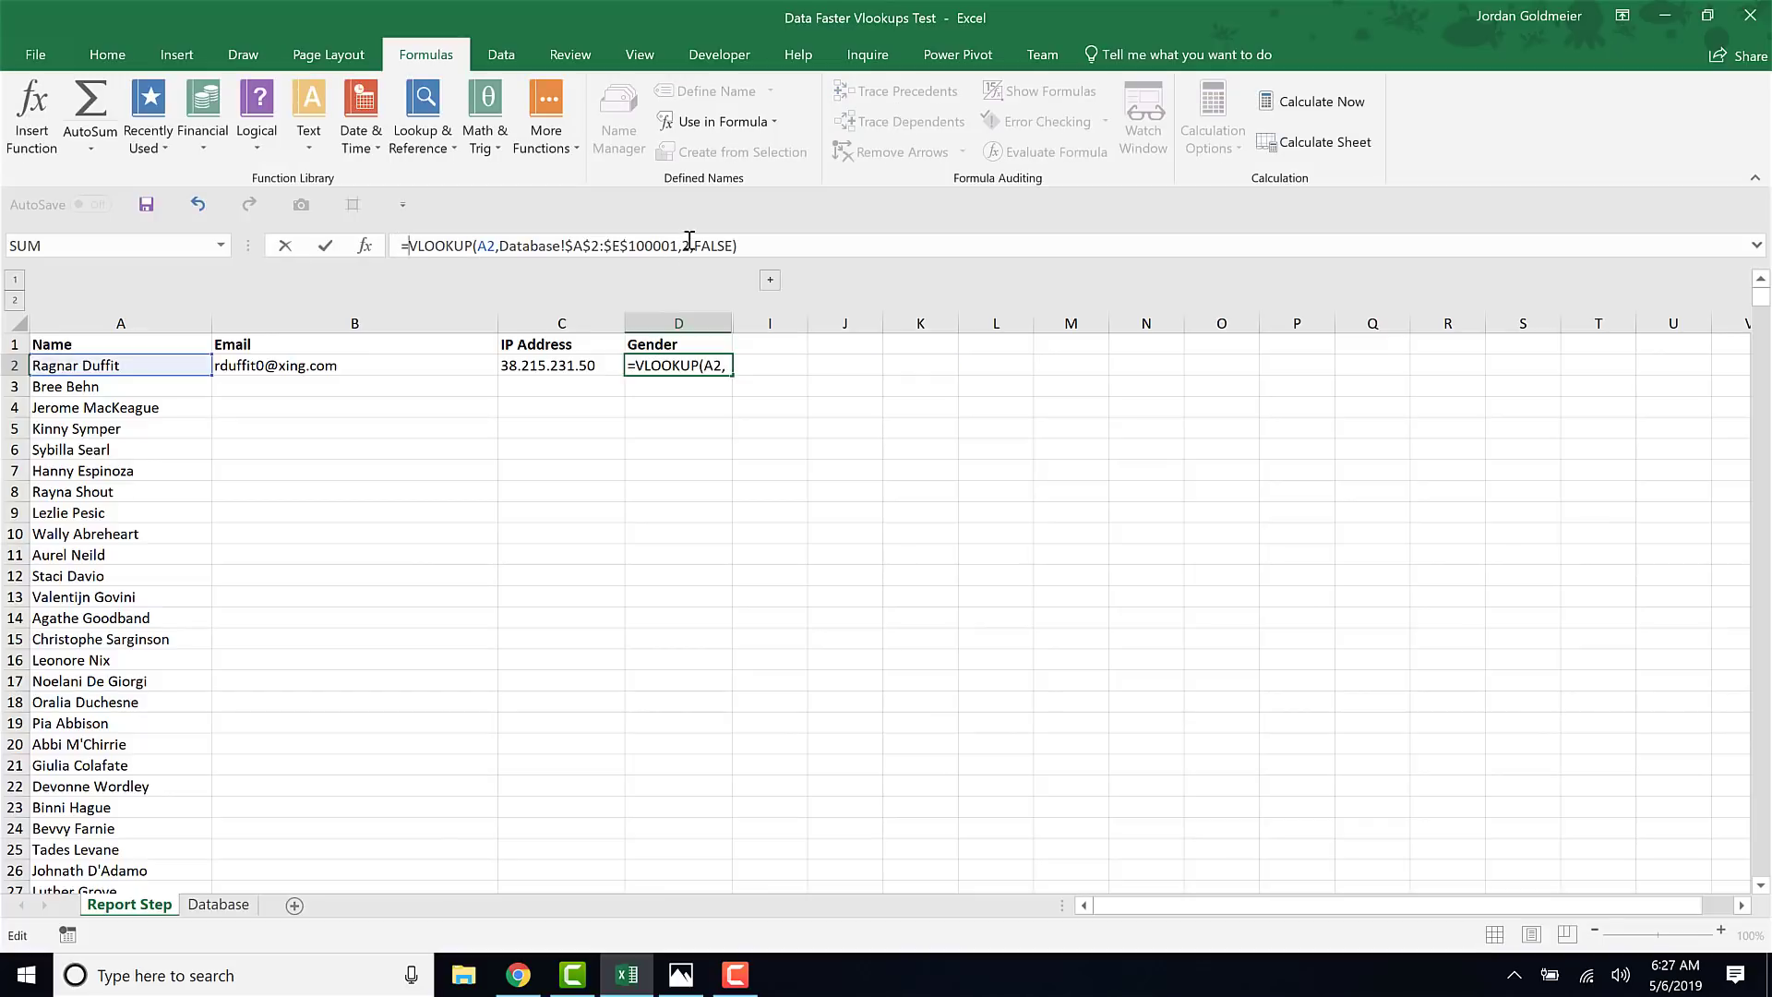
pyautogui.click(687, 246)
pyautogui.press('BackSpace')
pyautogui.write('3')
pyautogui.press('Return')
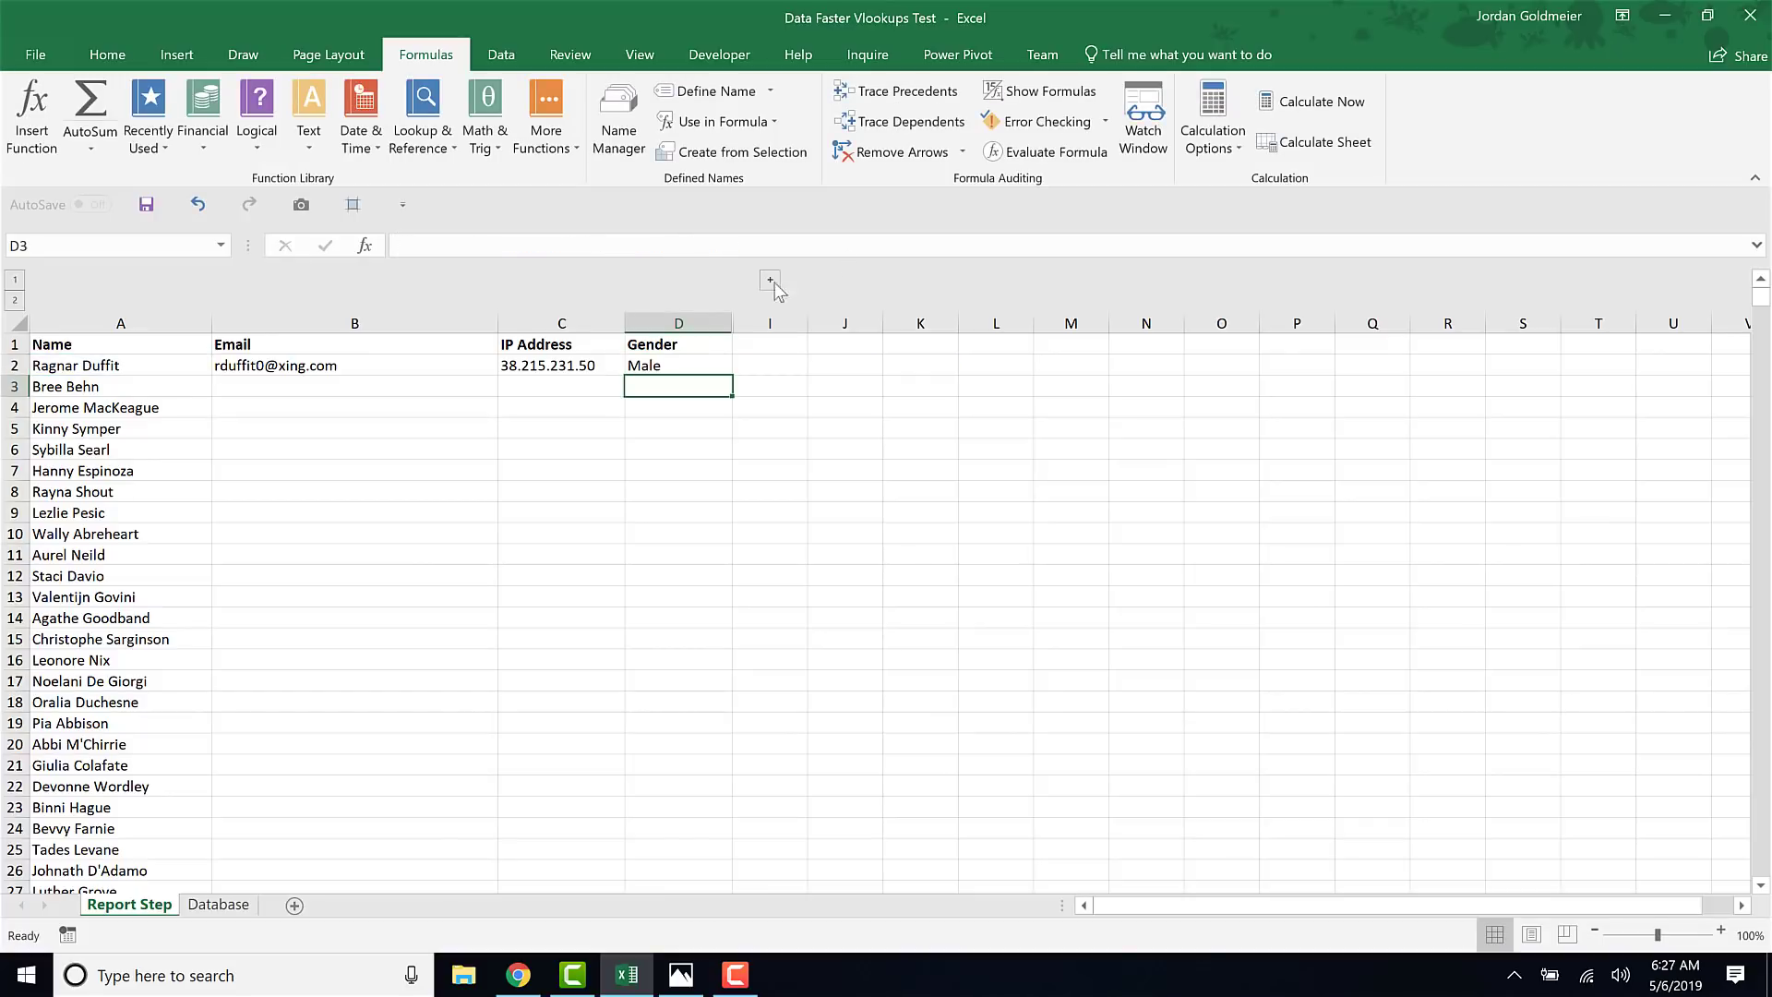
# Fill the B2:D2 VLOOKUP formulas down the entire Report Step name list
pyautogui.moveTo(276, 365); pyautogui.dragTo(696, 365)
pyautogui.doubleClick(734, 376)
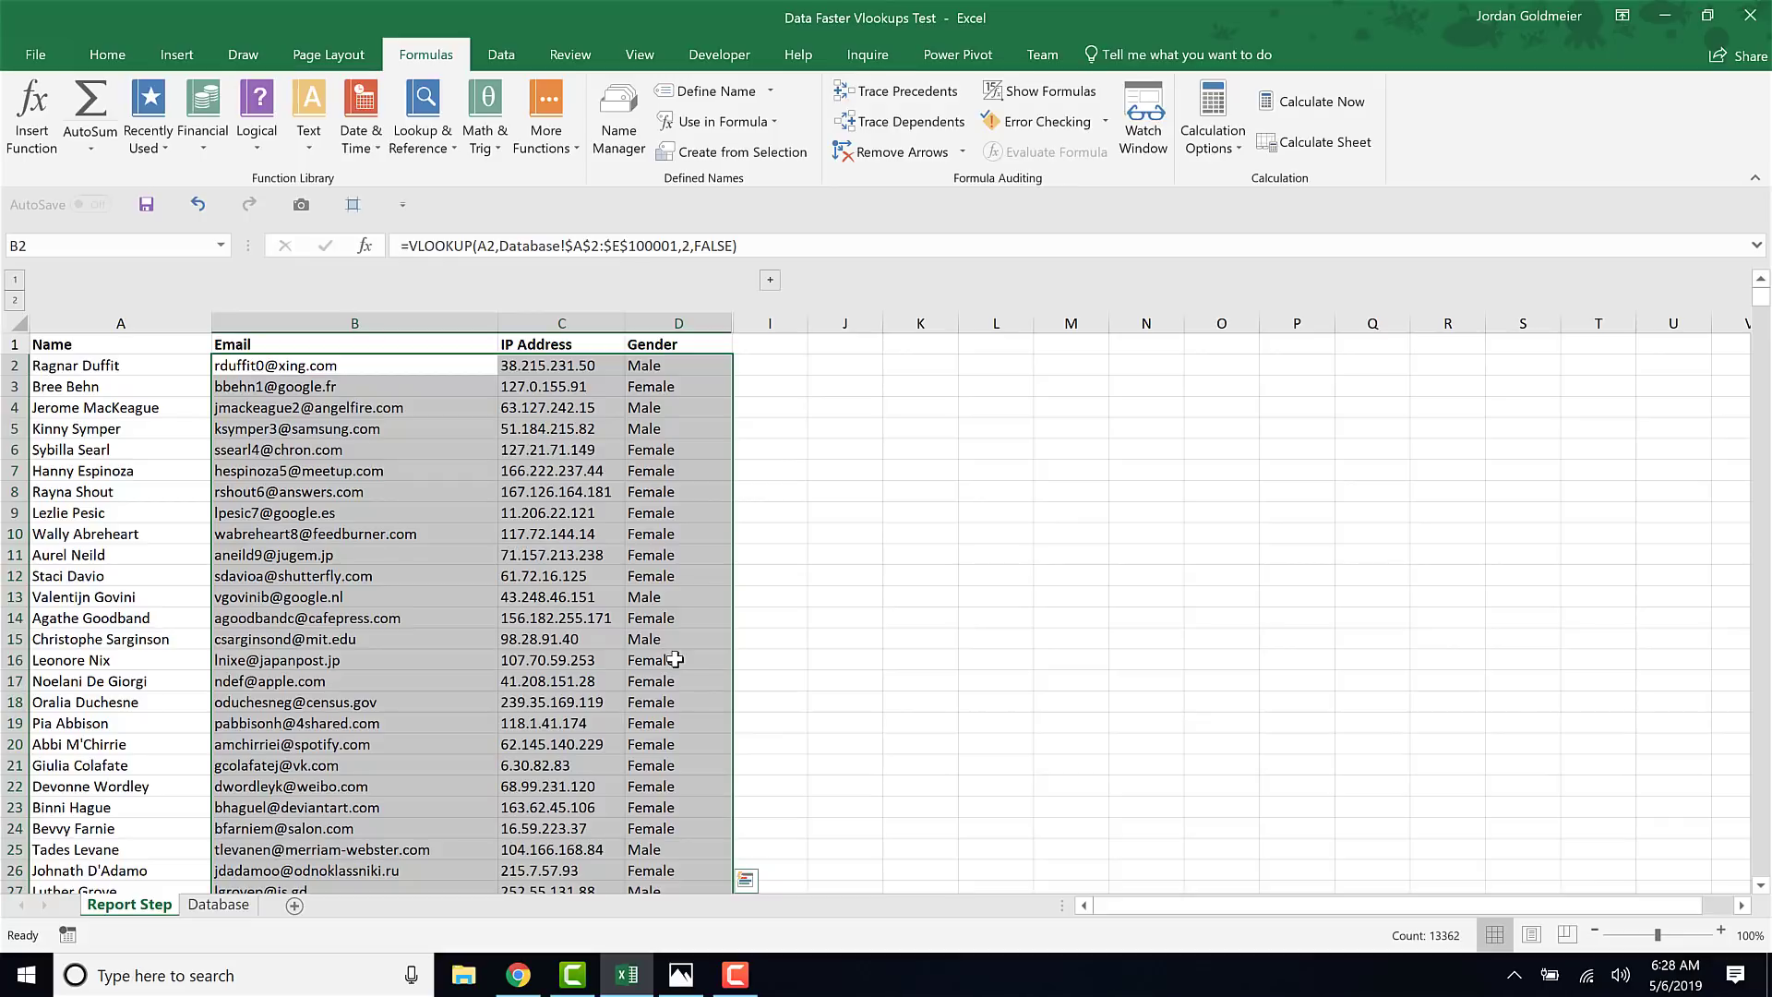
# Verify the filled lookups reach row 4455 and compare the Email, IP Address and Gender formulas
pyautogui.click(120, 386)
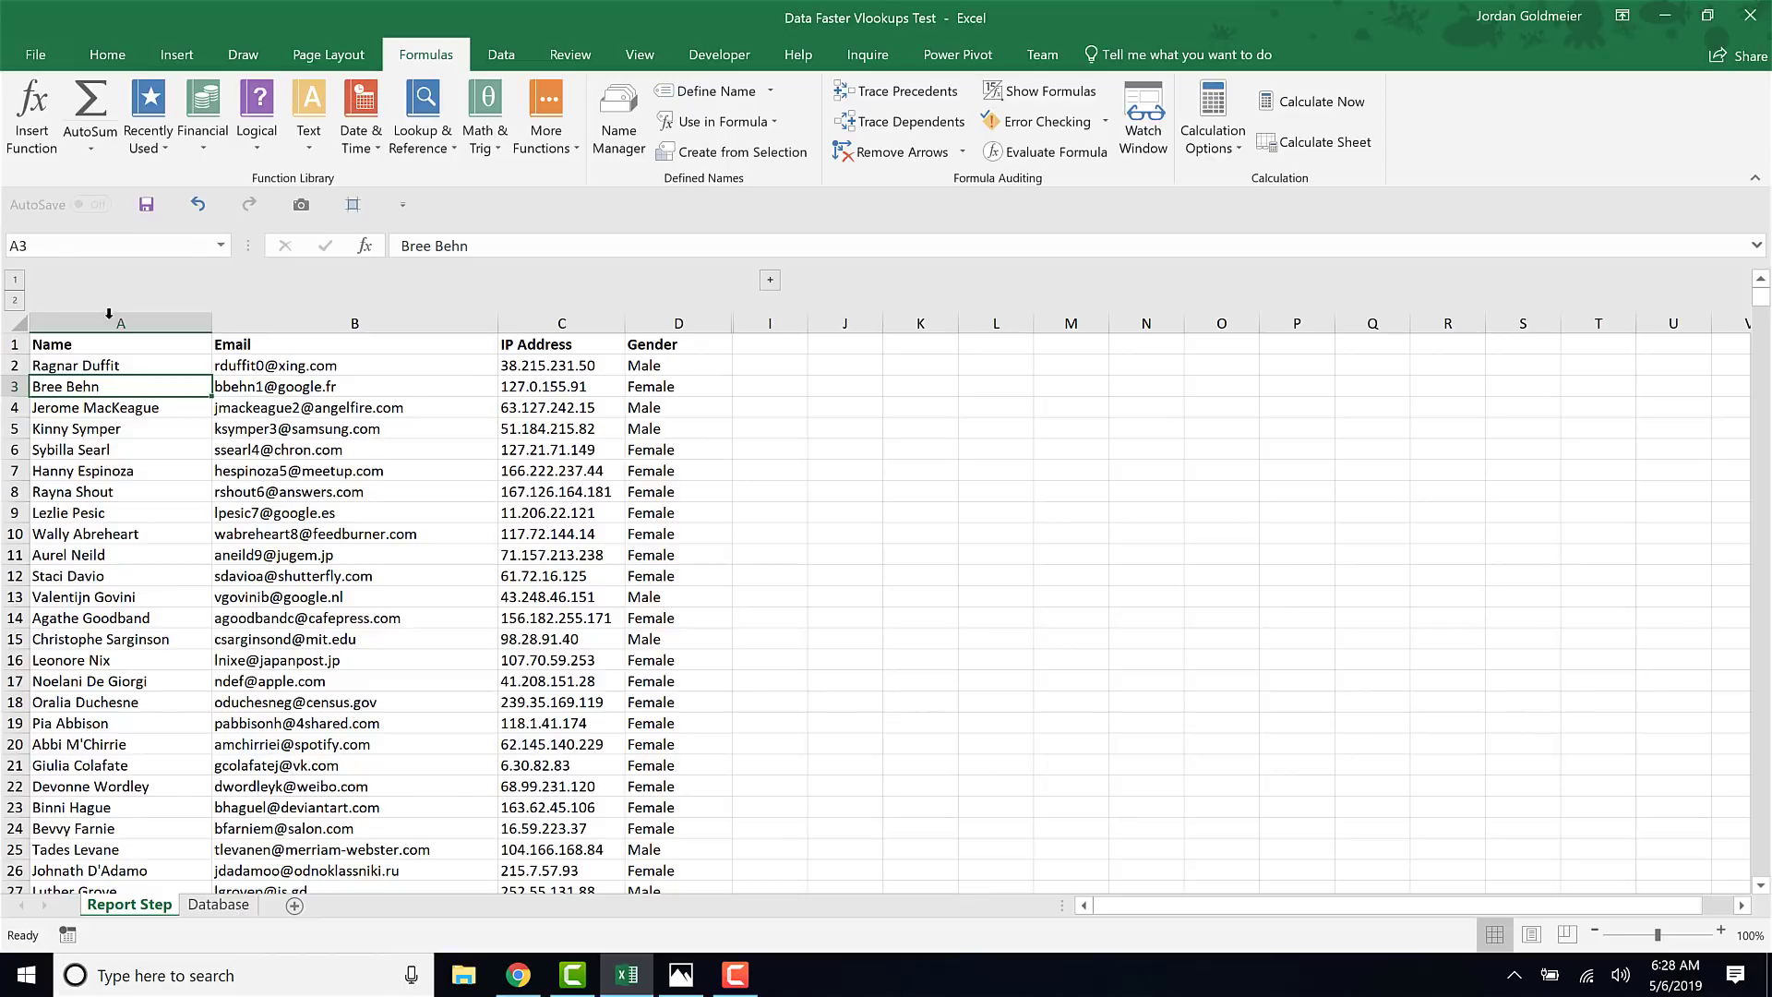
pyautogui.click(311, 365)
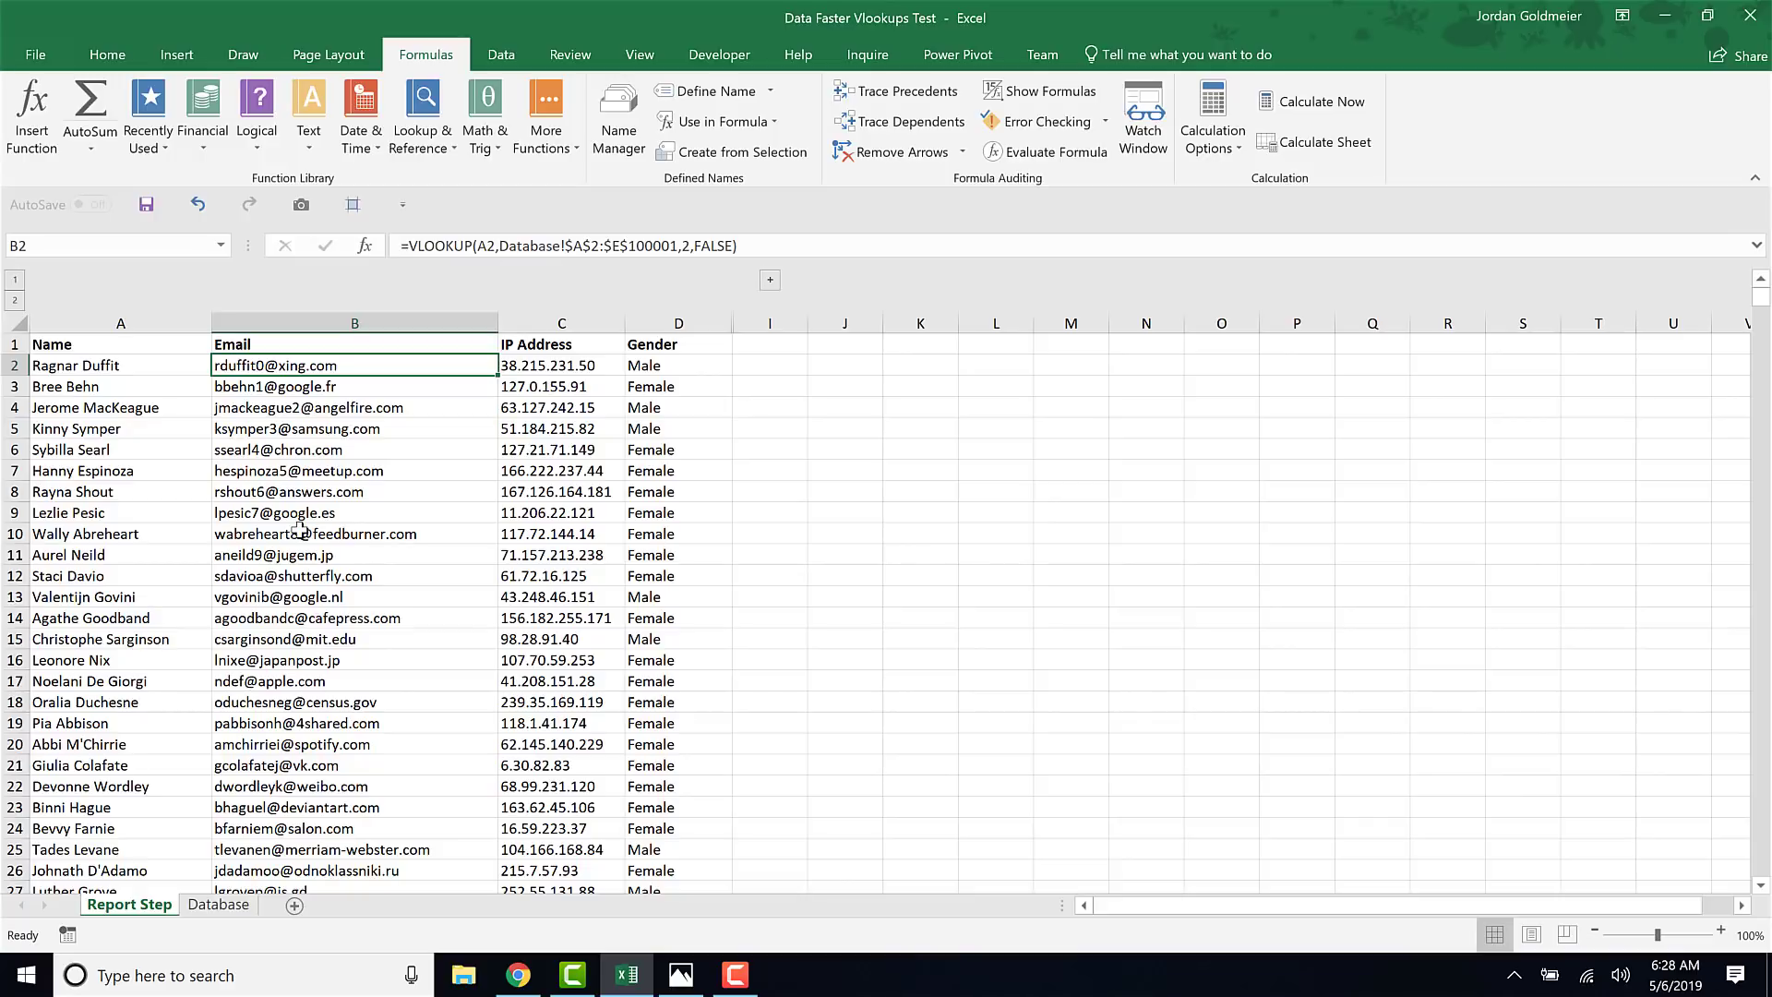
pyautogui.hotkey('ctrl', 'Down')
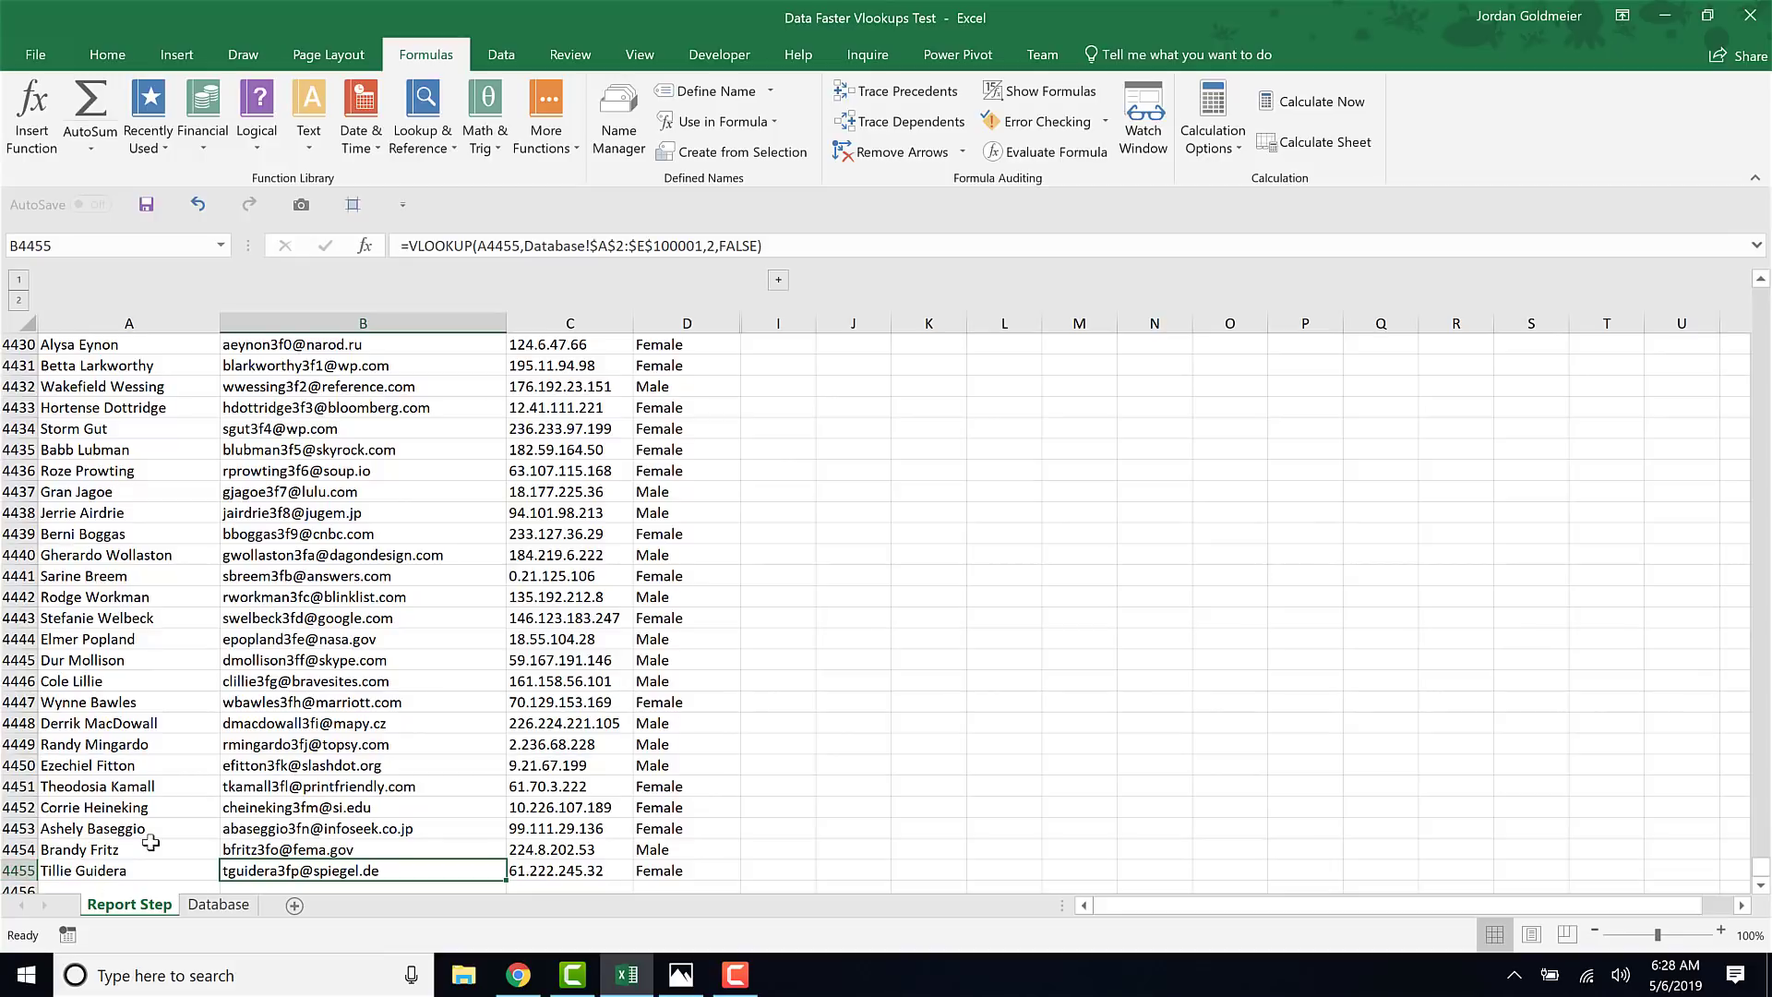
pyautogui.hotkey('ctrl', 'Up')
pyautogui.press('Down')
pyautogui.press('Right')
pyautogui.press('Right')
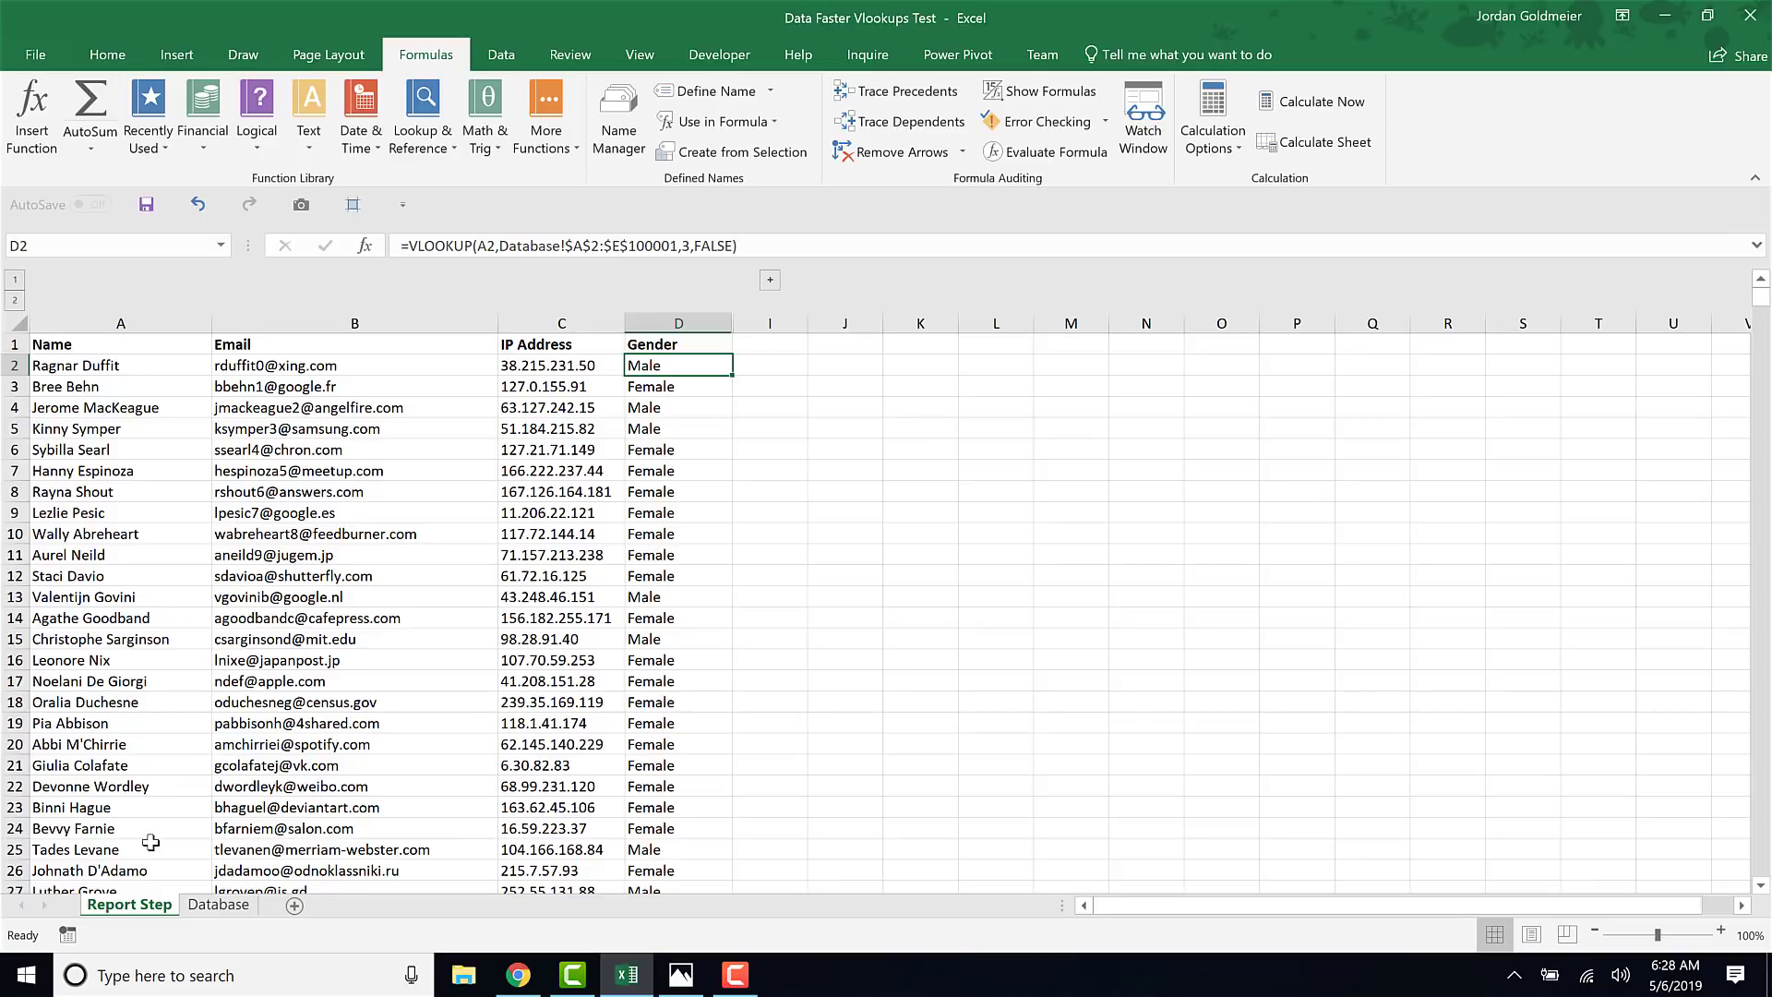
pyautogui.press('Left')
pyautogui.press('Left')
pyautogui.press('Right')
pyautogui.press('Right')
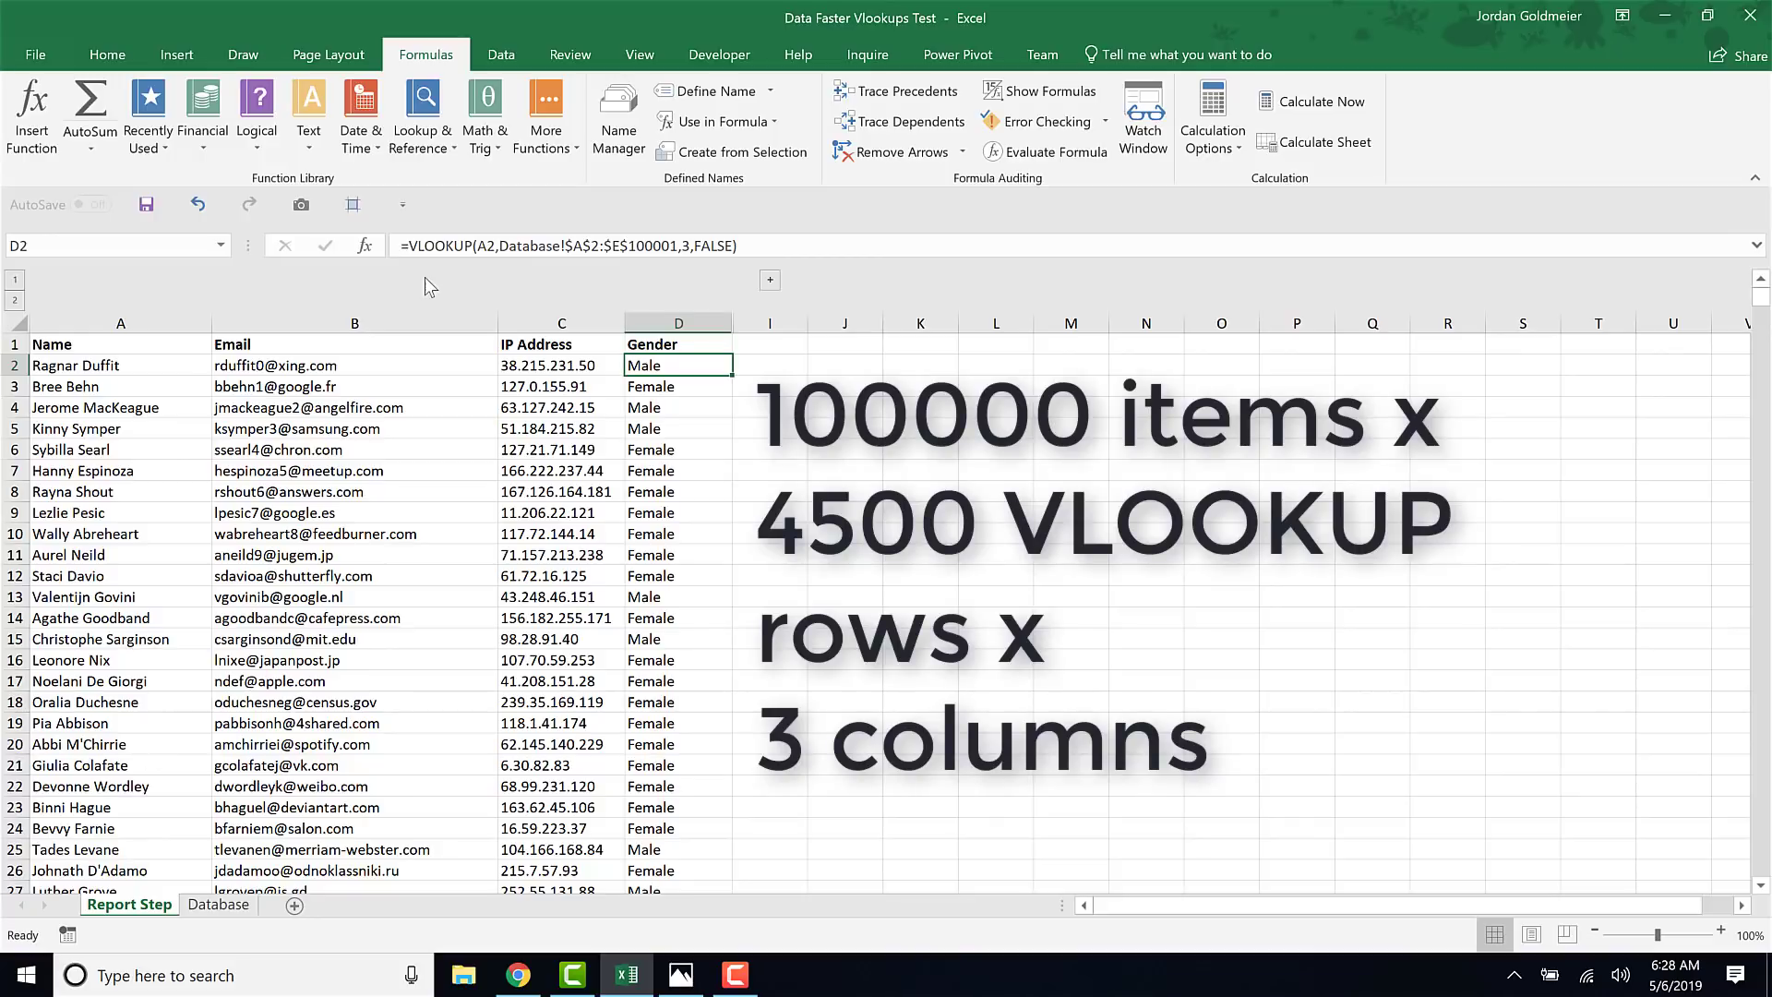
pyautogui.click(360, 368)
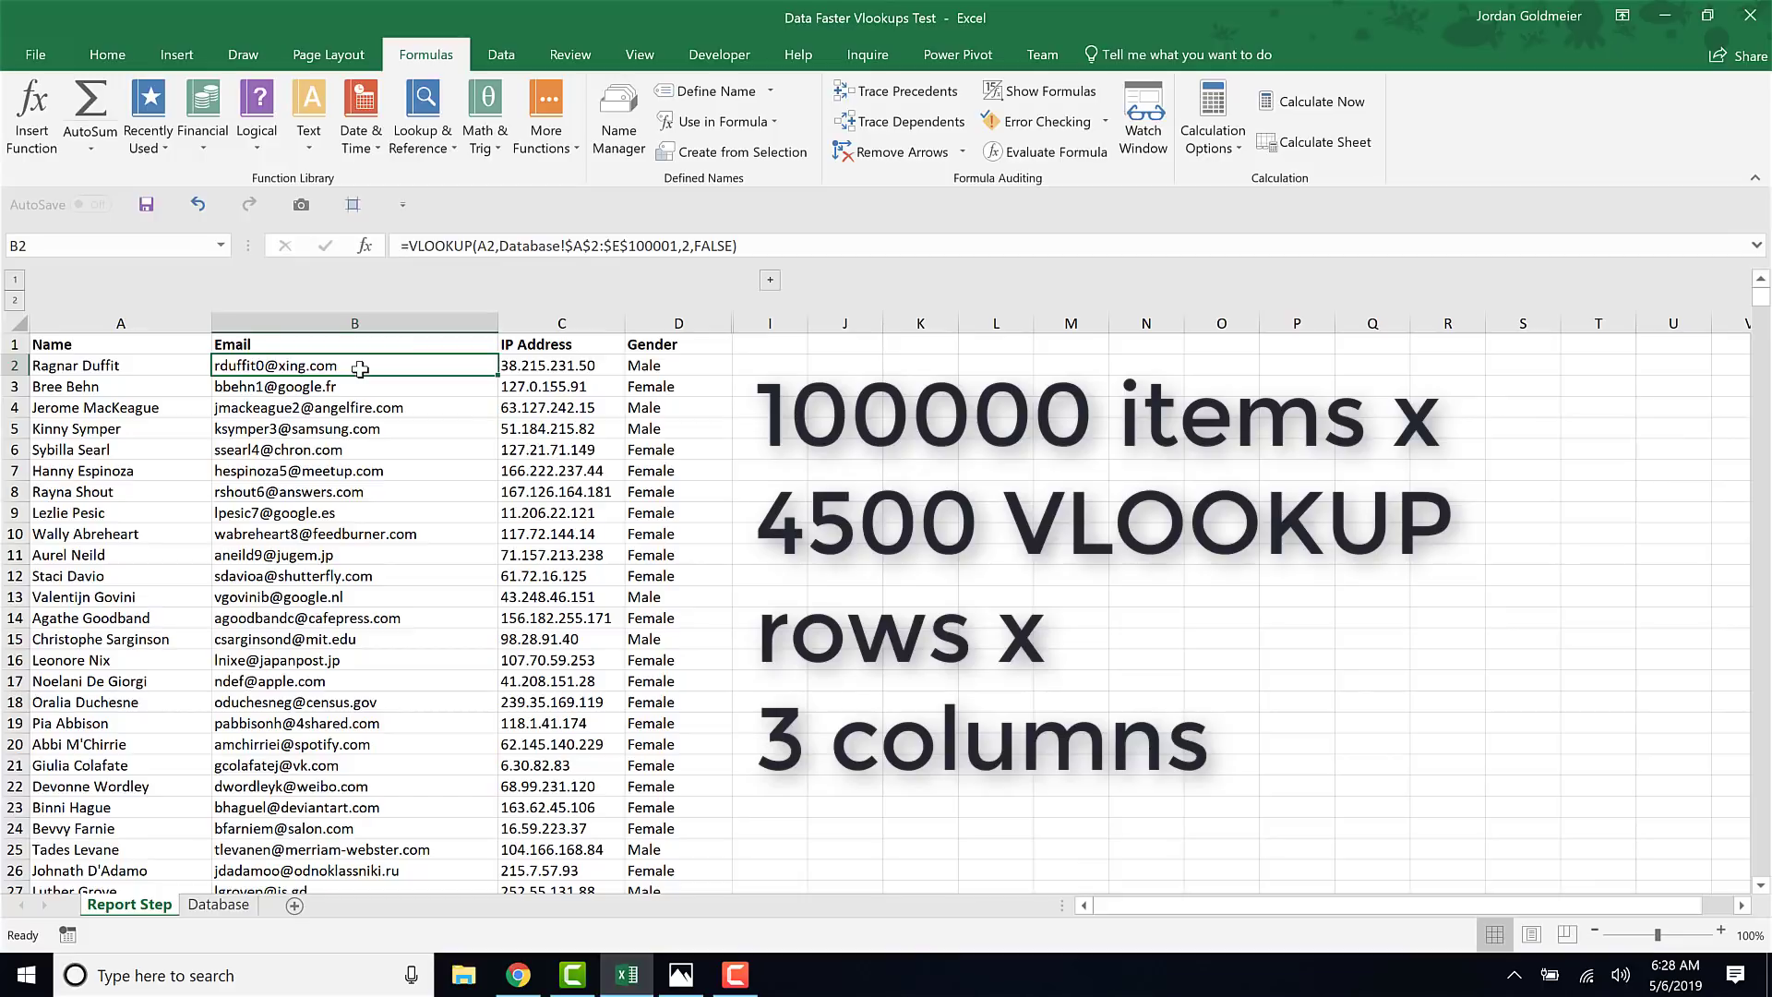
# Go back to the Database sheet and return to its first full_name record
pyautogui.click(749, 967)
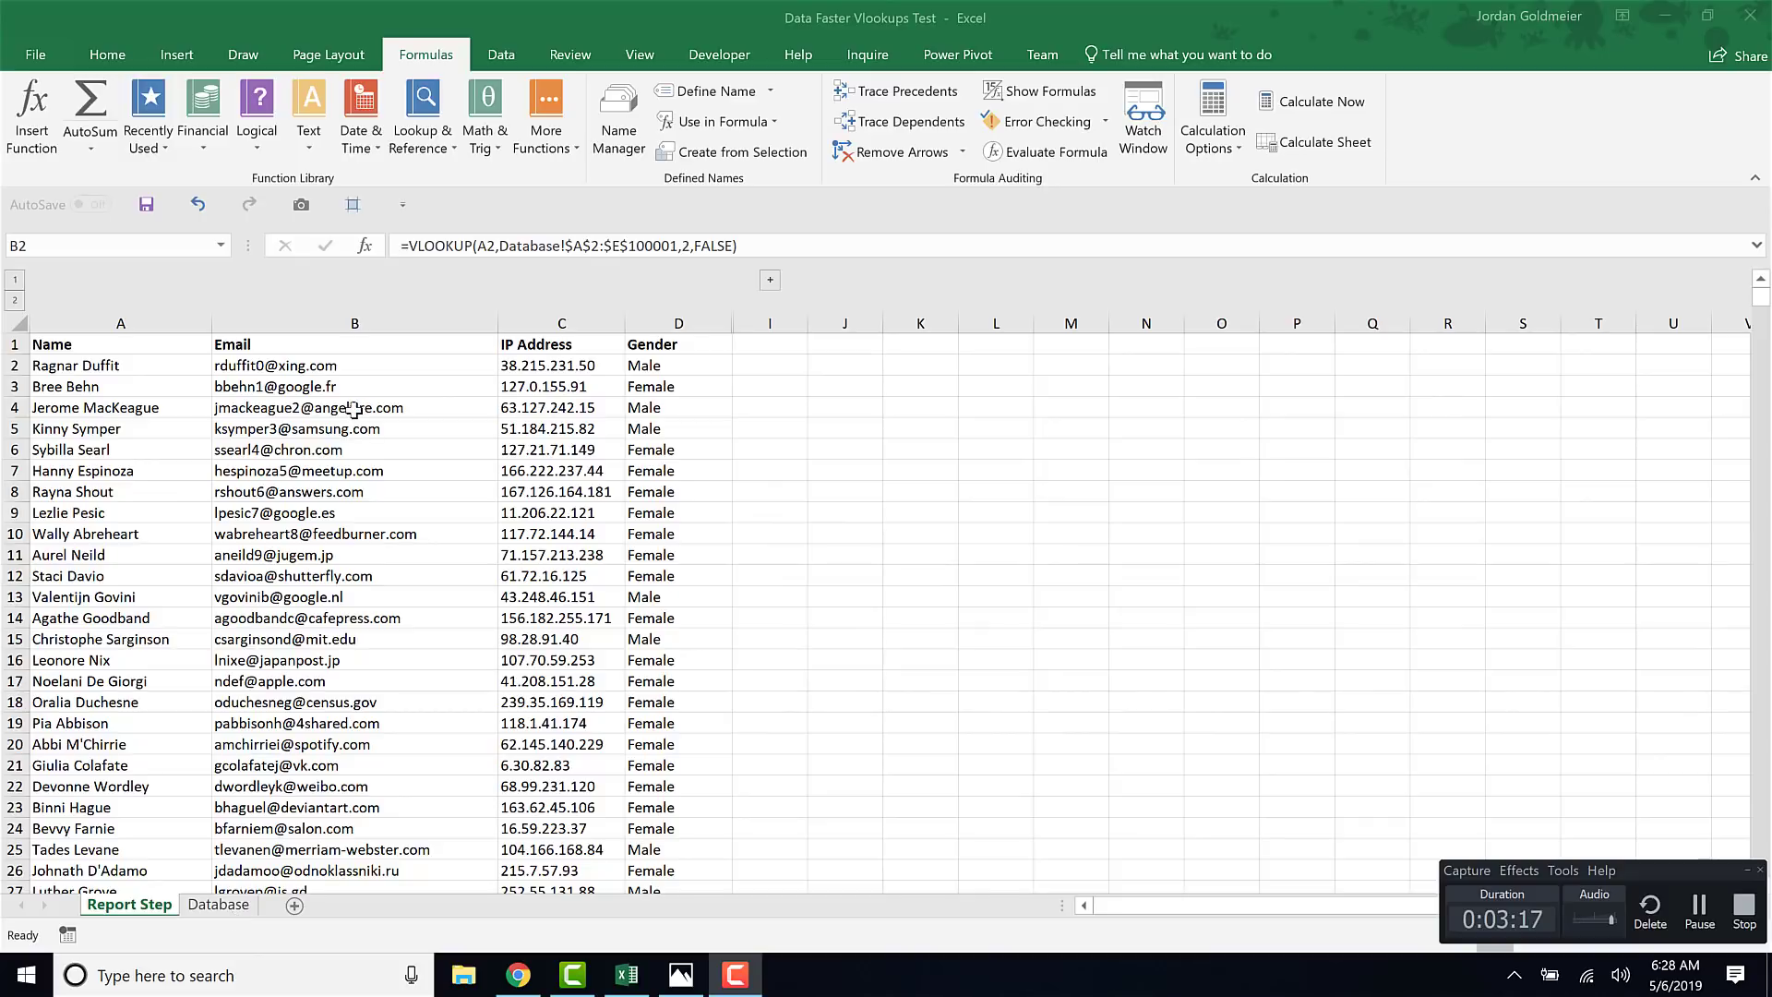
pyautogui.hotkey('alt', 'Tab')
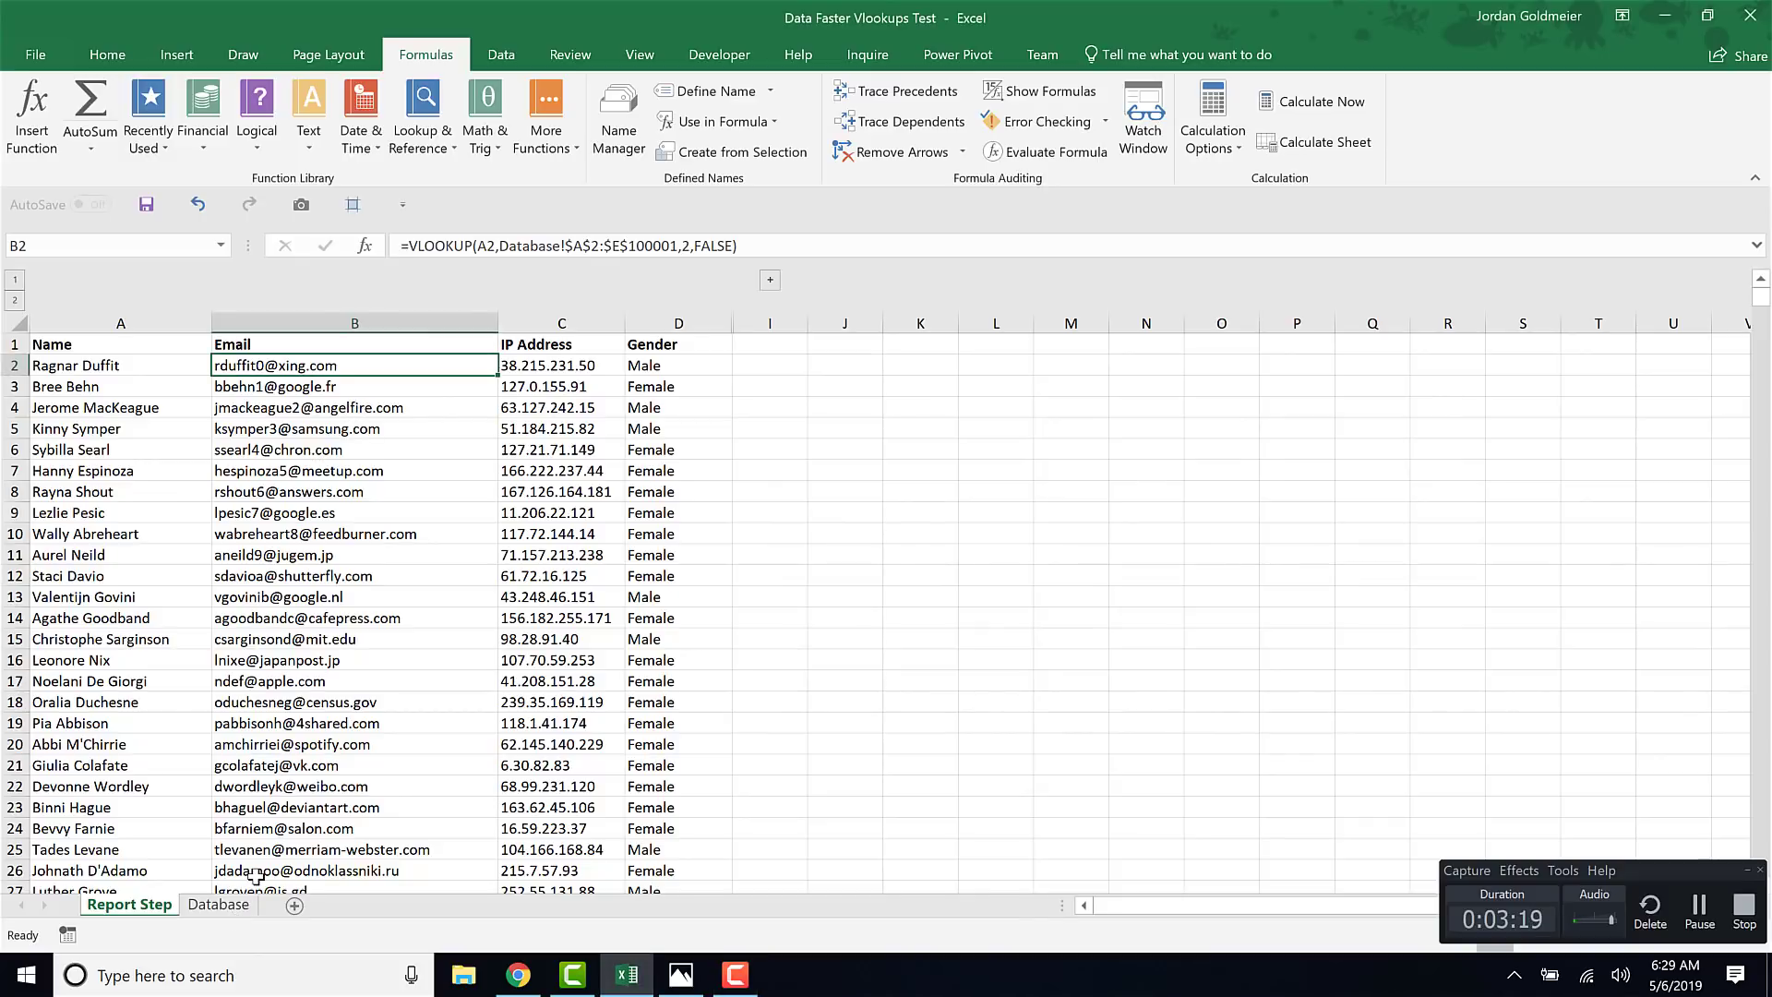
pyautogui.click(213, 905)
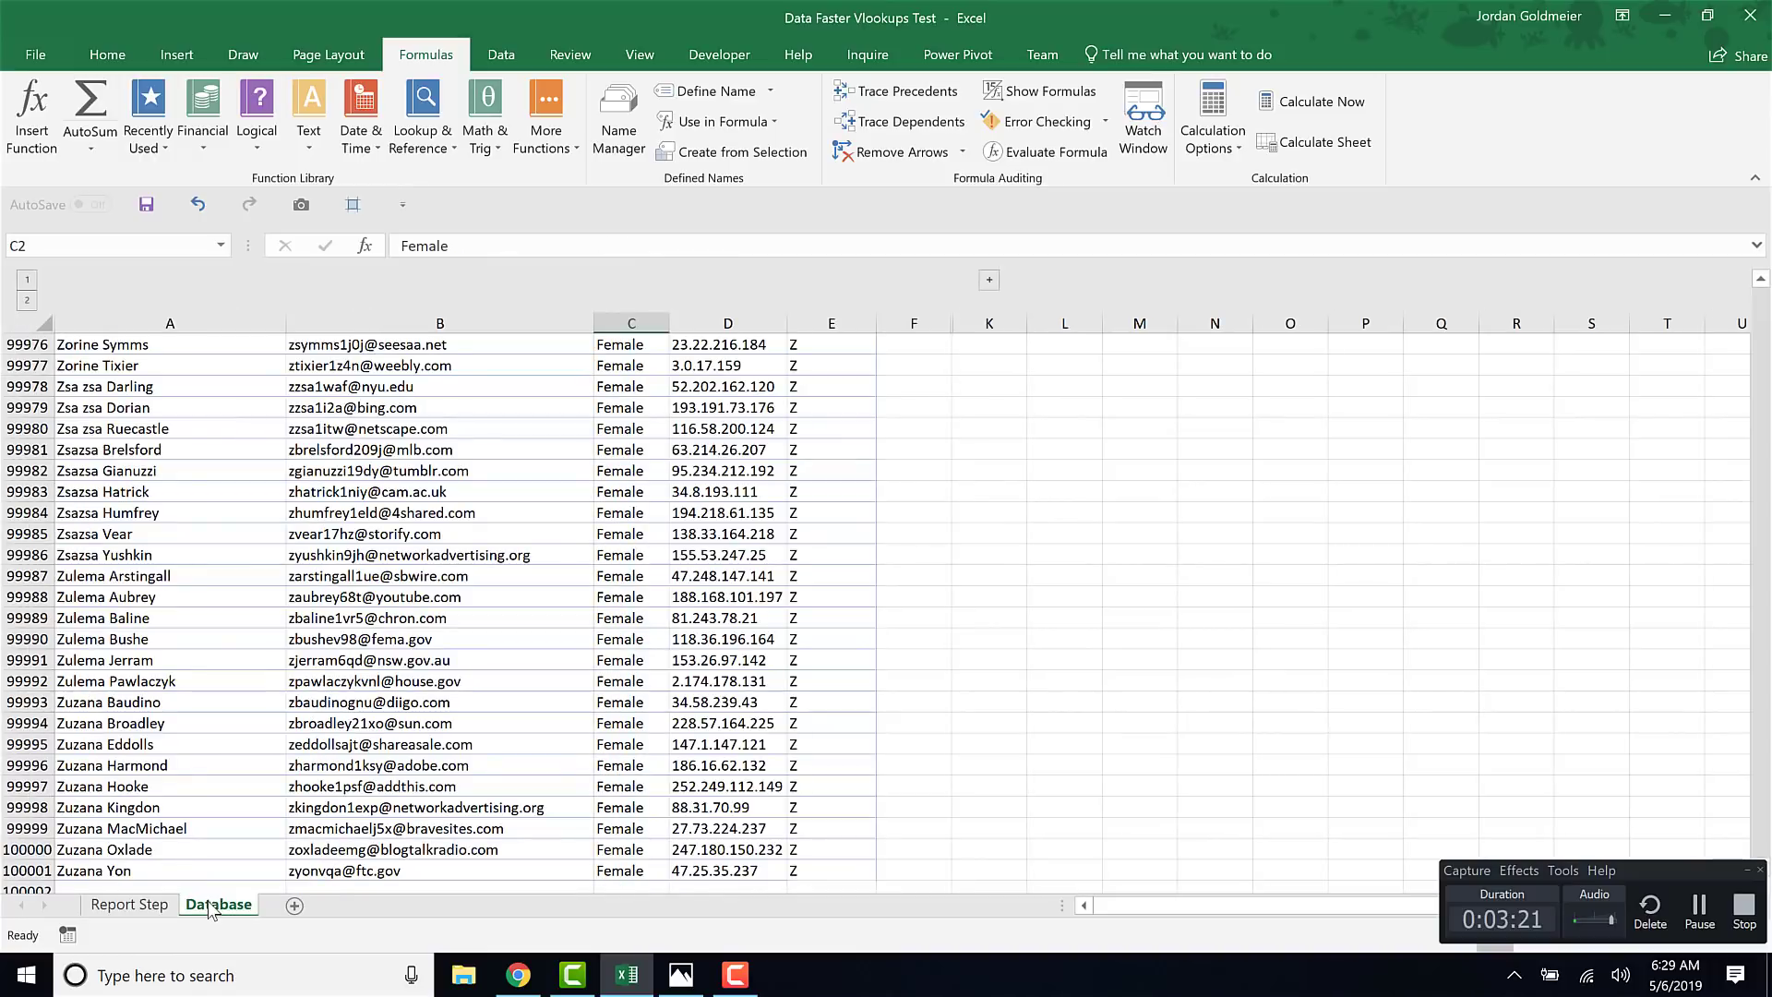
pyautogui.click(524, 609)
pyautogui.hotkey('ctrl', 'Up')
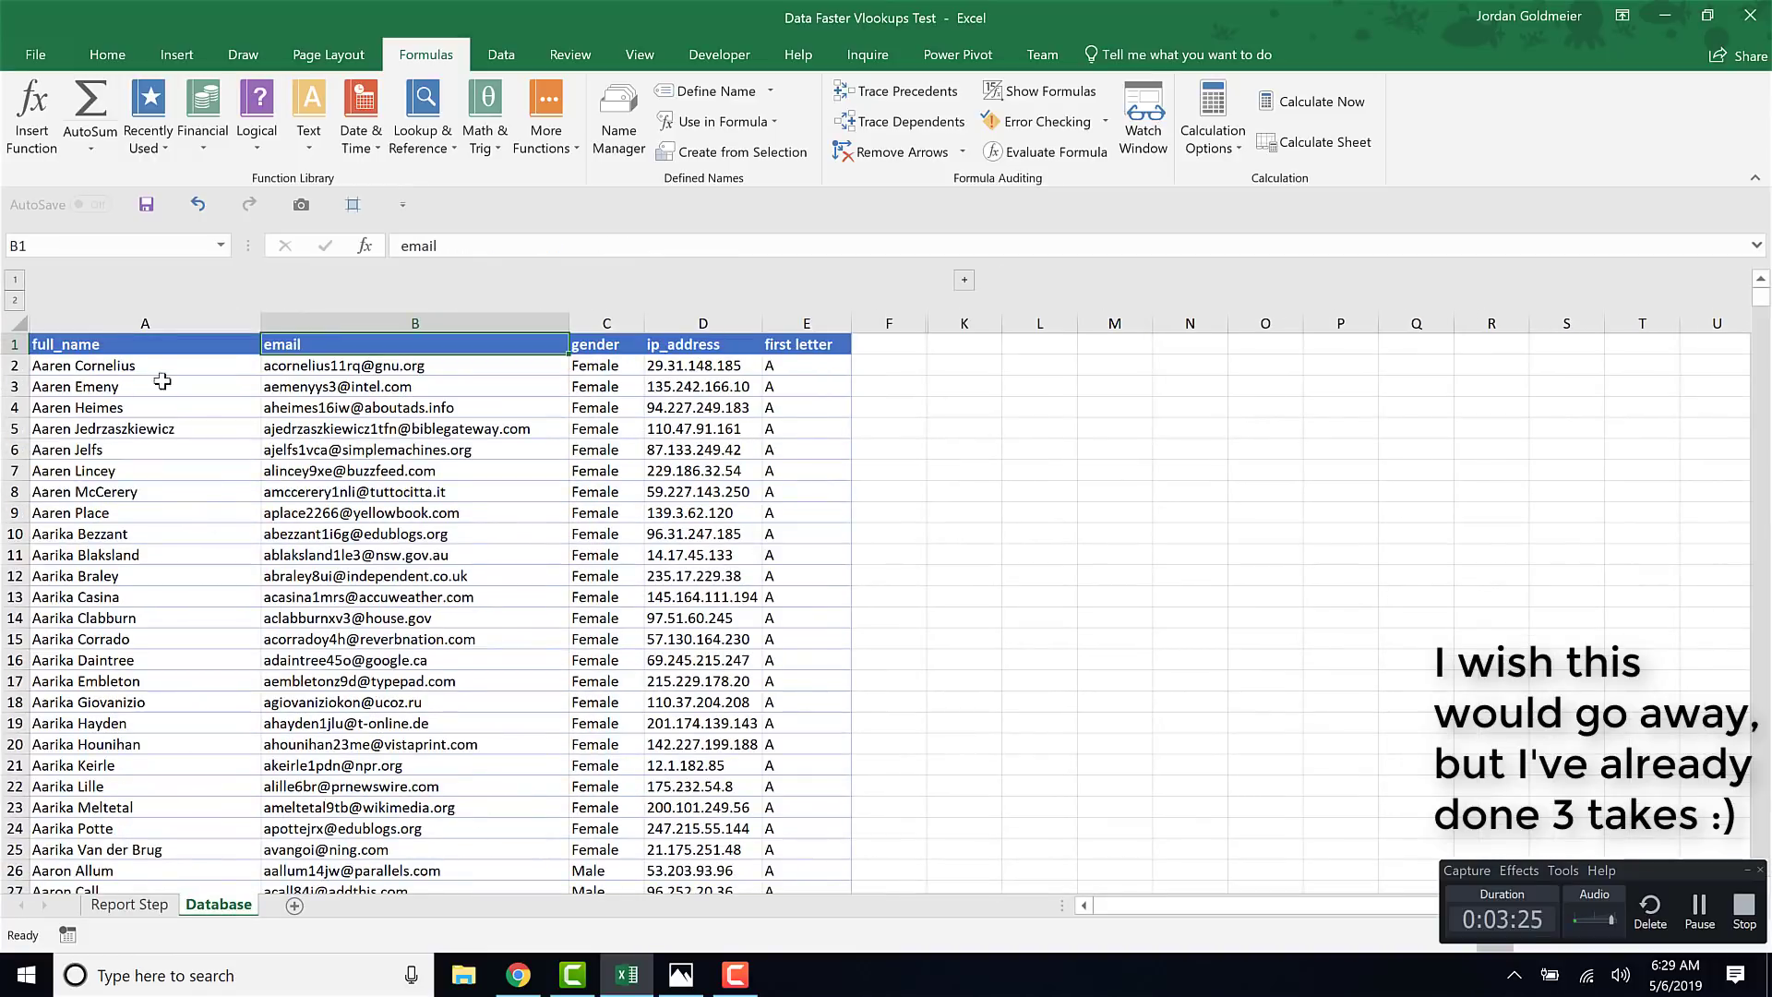
pyautogui.click(135, 366)
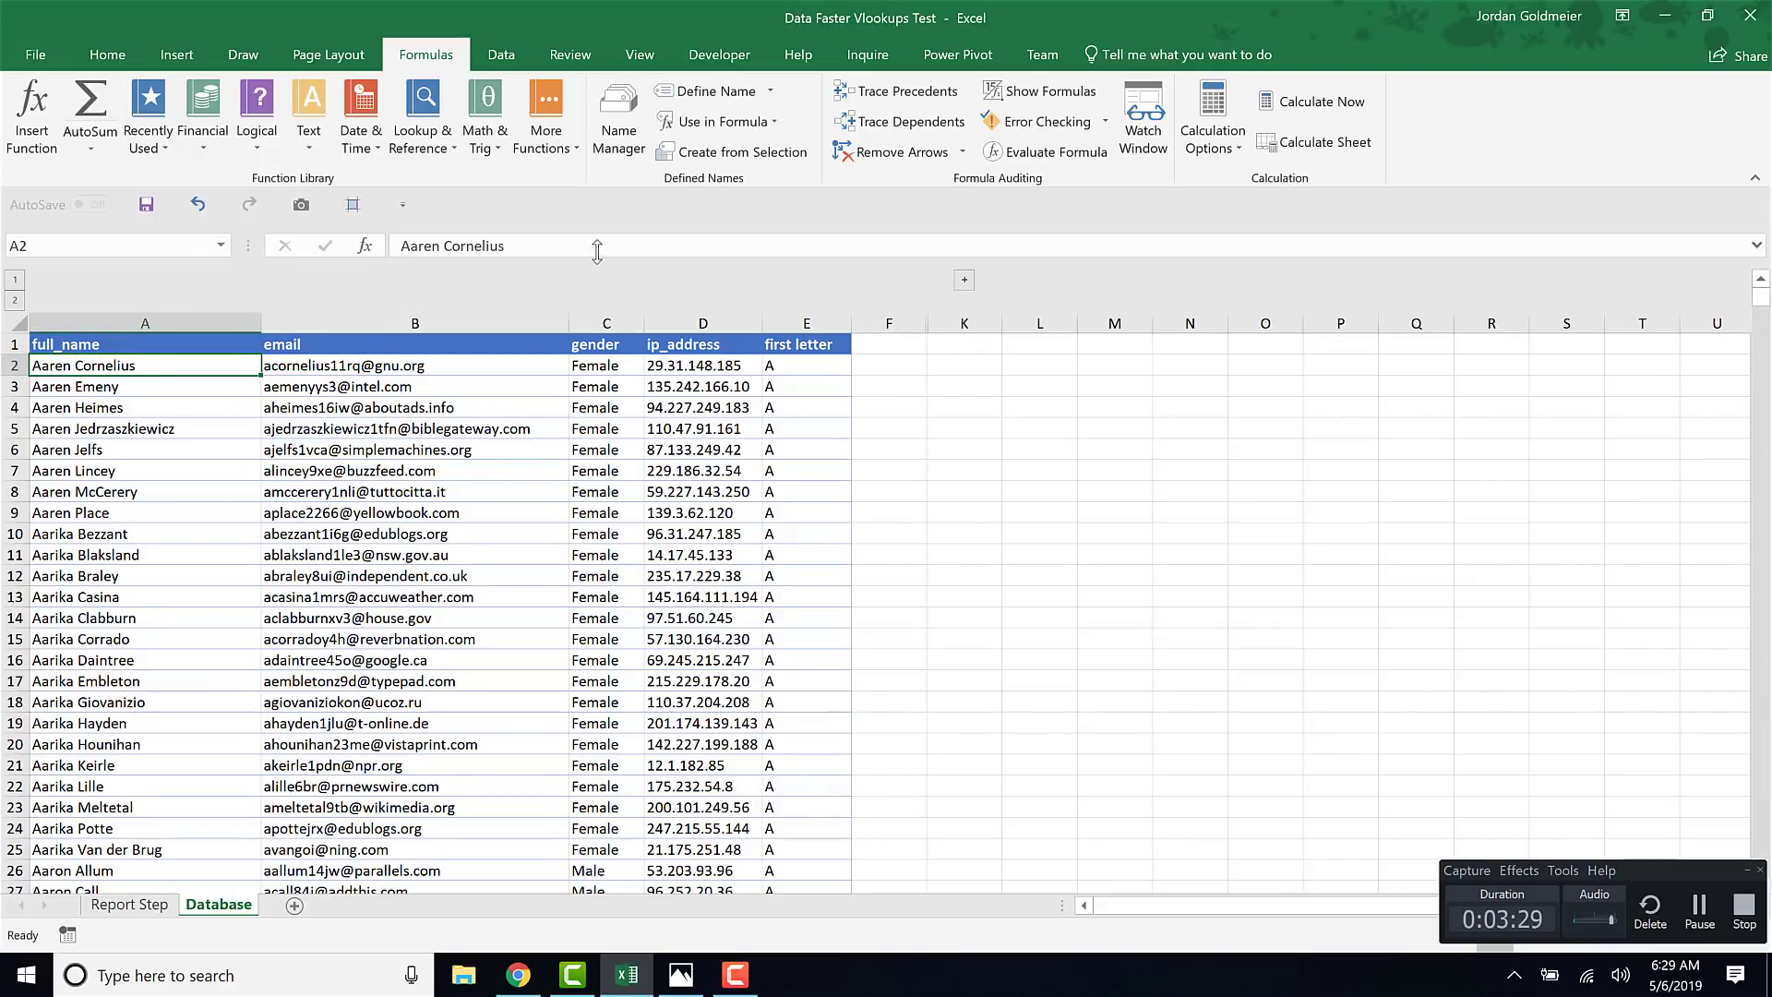
# Expand the hidden columns G–J to show the letter Index and A–Z Lookup Table
pyautogui.click(964, 282)
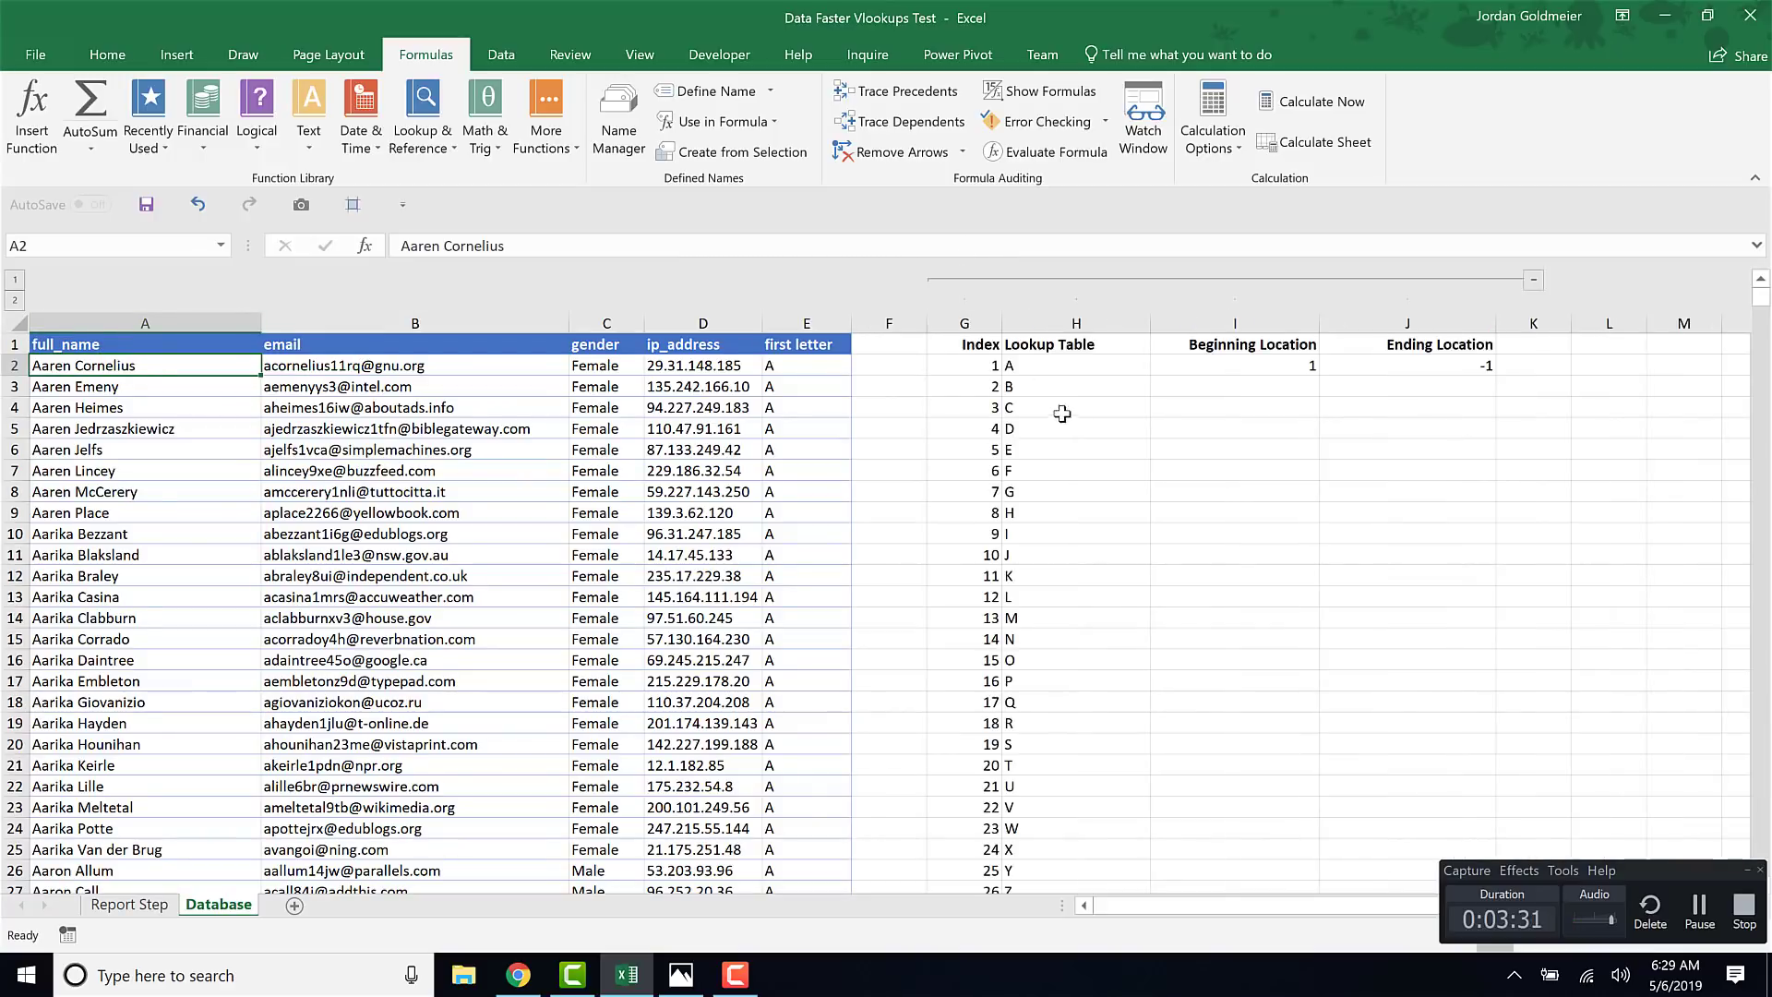
pyautogui.click(1068, 407)
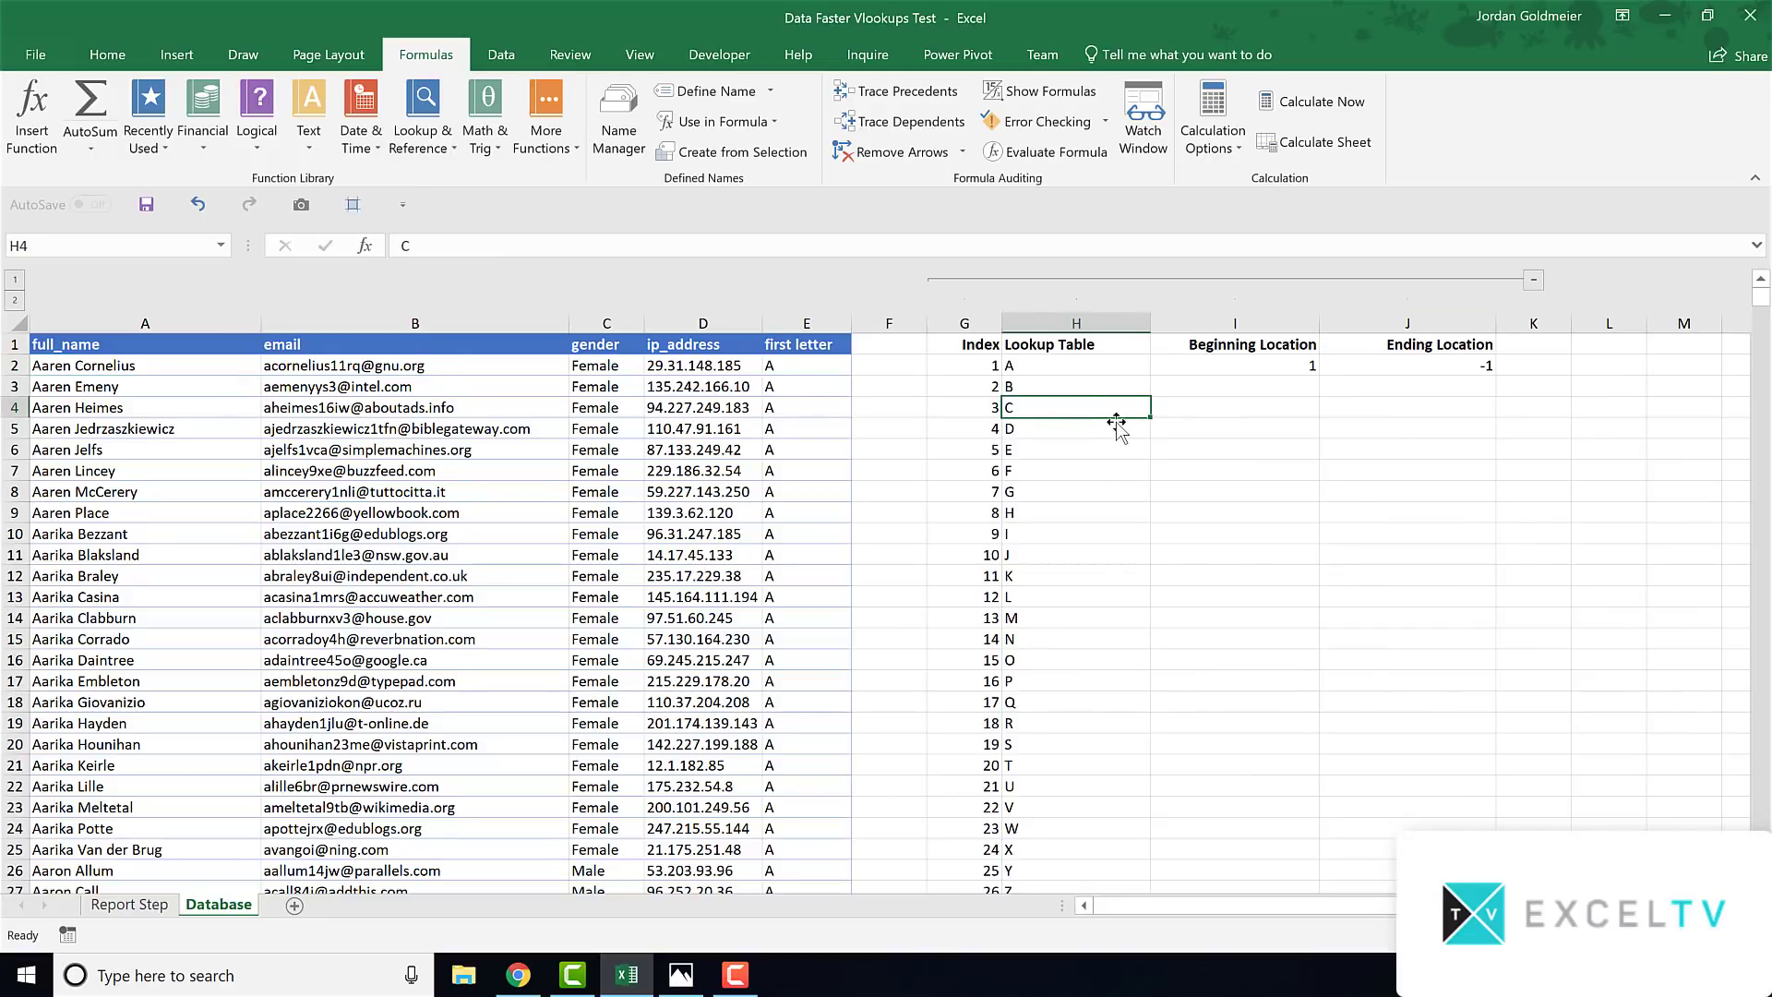
pyautogui.click(1052, 366)
pyautogui.scroll(-1, 1094, 571)
pyautogui.scroll(1, 1076, 740)
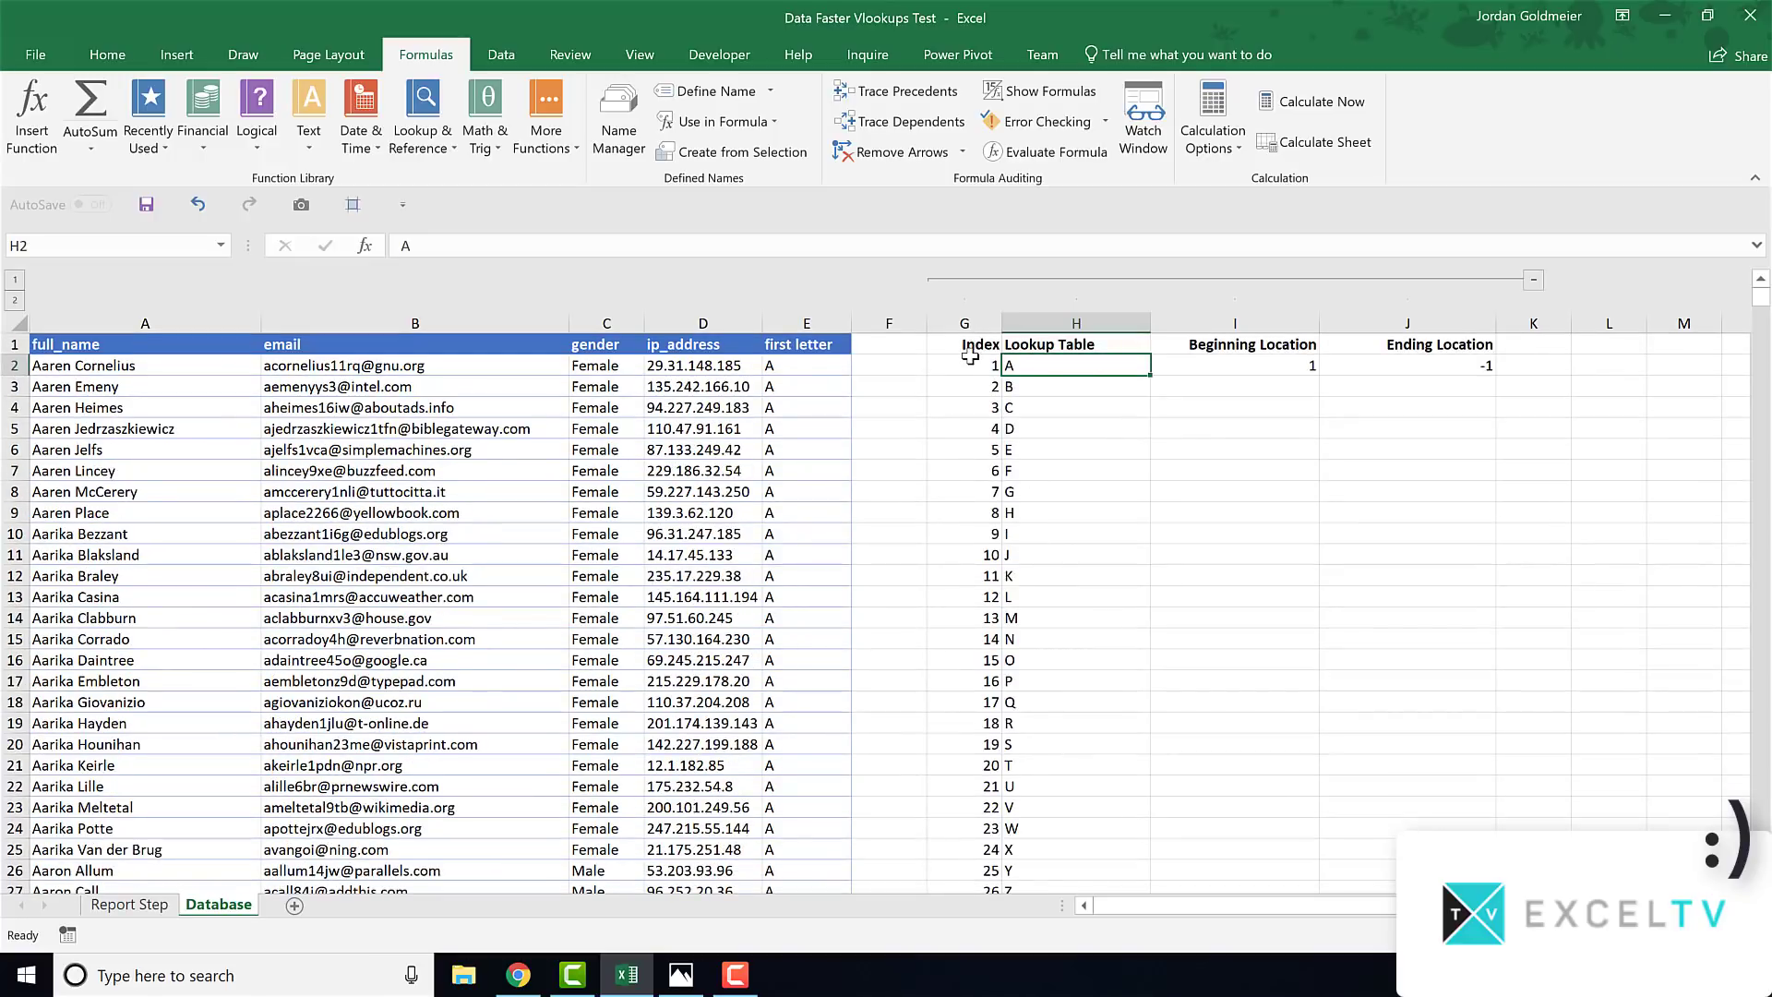
pyautogui.moveTo(978, 366); pyautogui.dragTo(979, 512)
pyautogui.click(1062, 471)
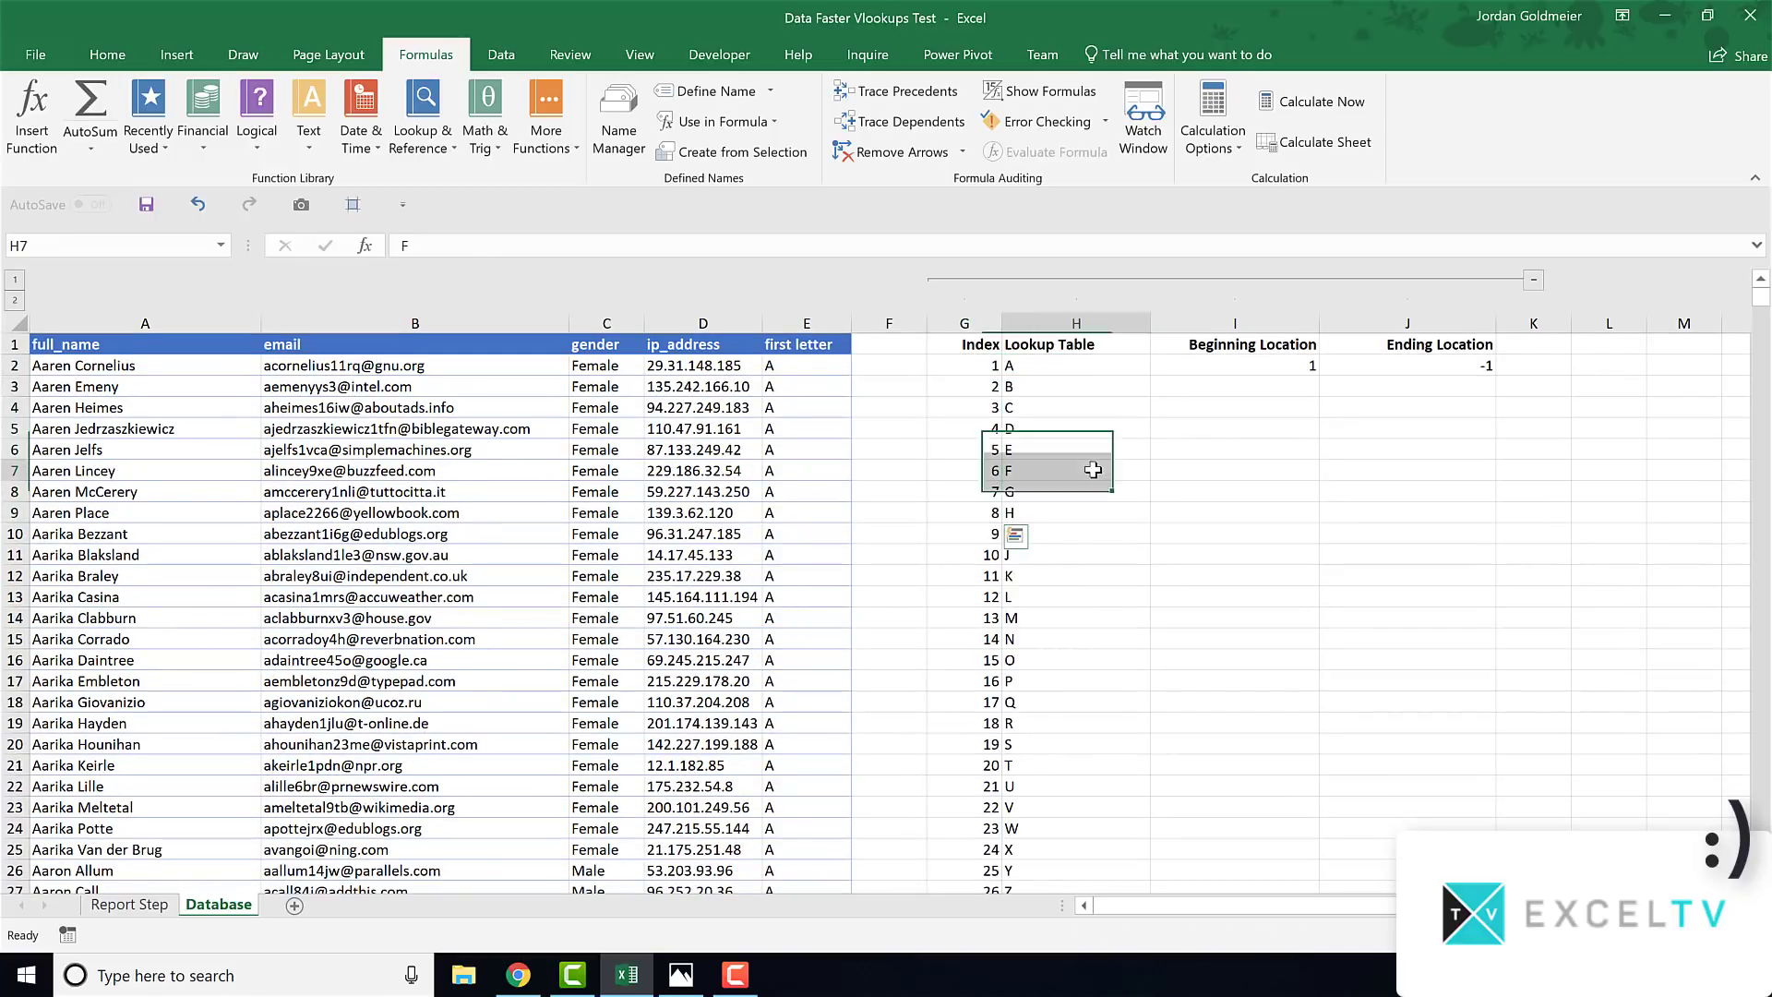
# Begin rewriting Beginning Location I2 as =MATCH(H2, using letter A
pyautogui.click(1230, 363)
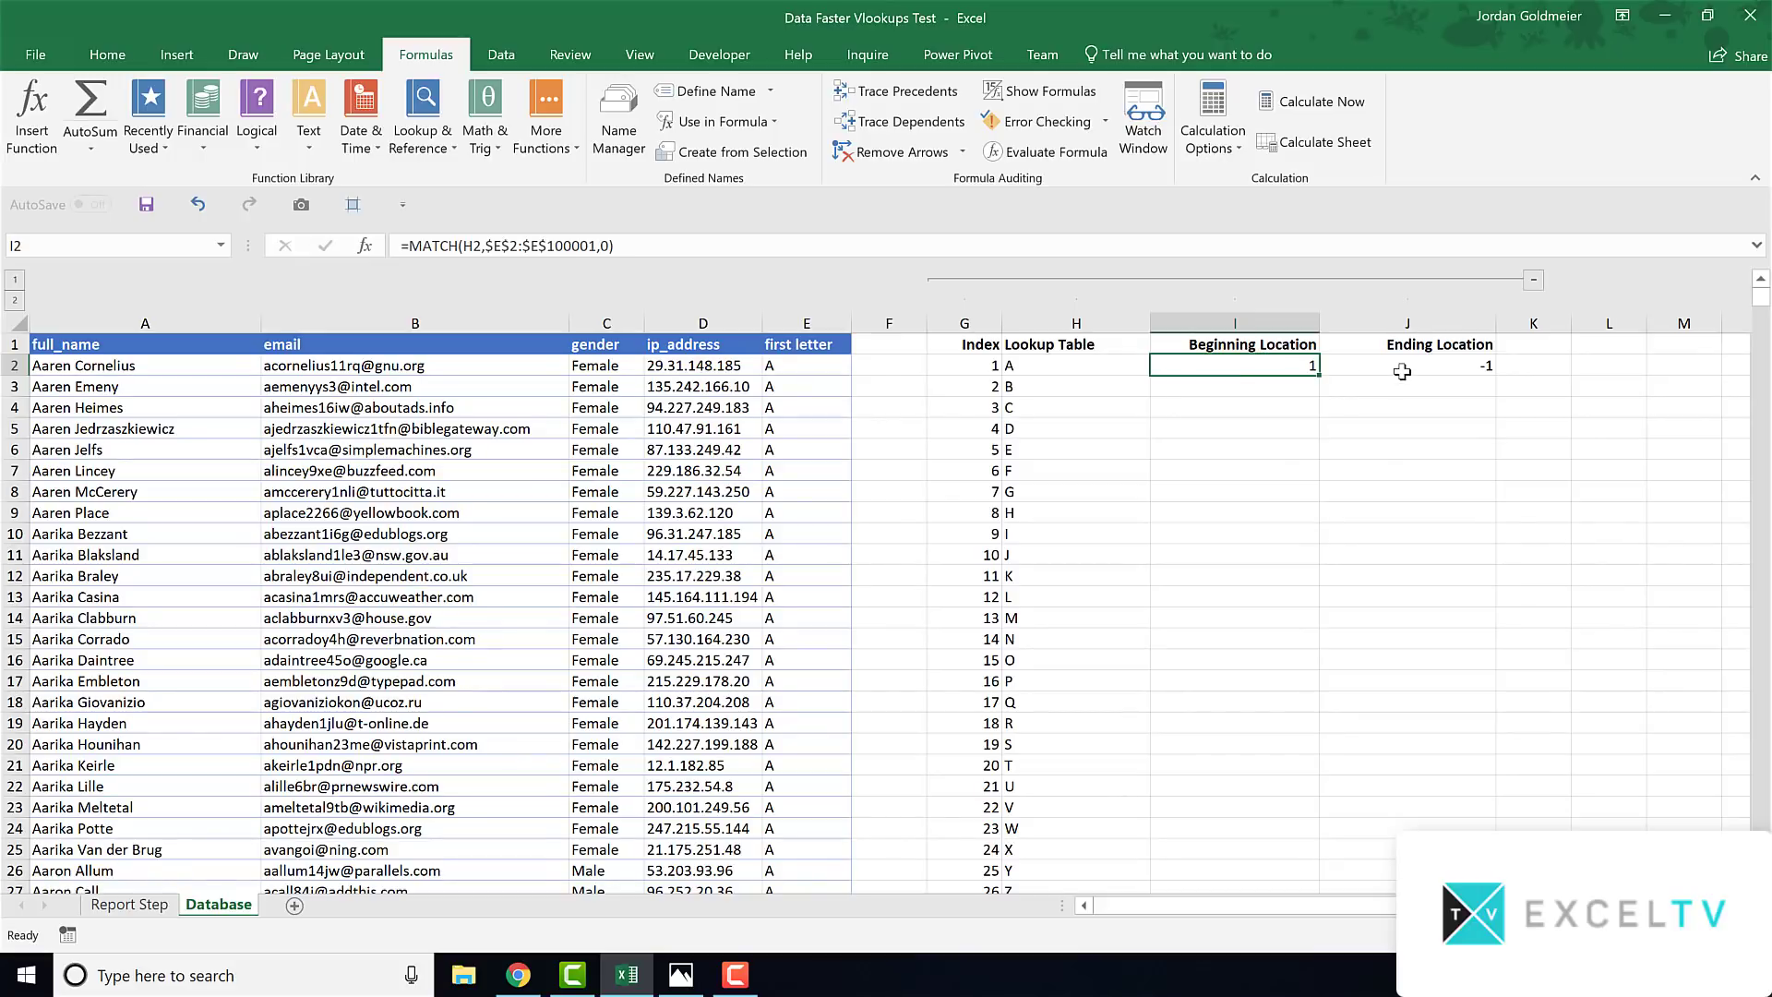
pyautogui.write('=match(')
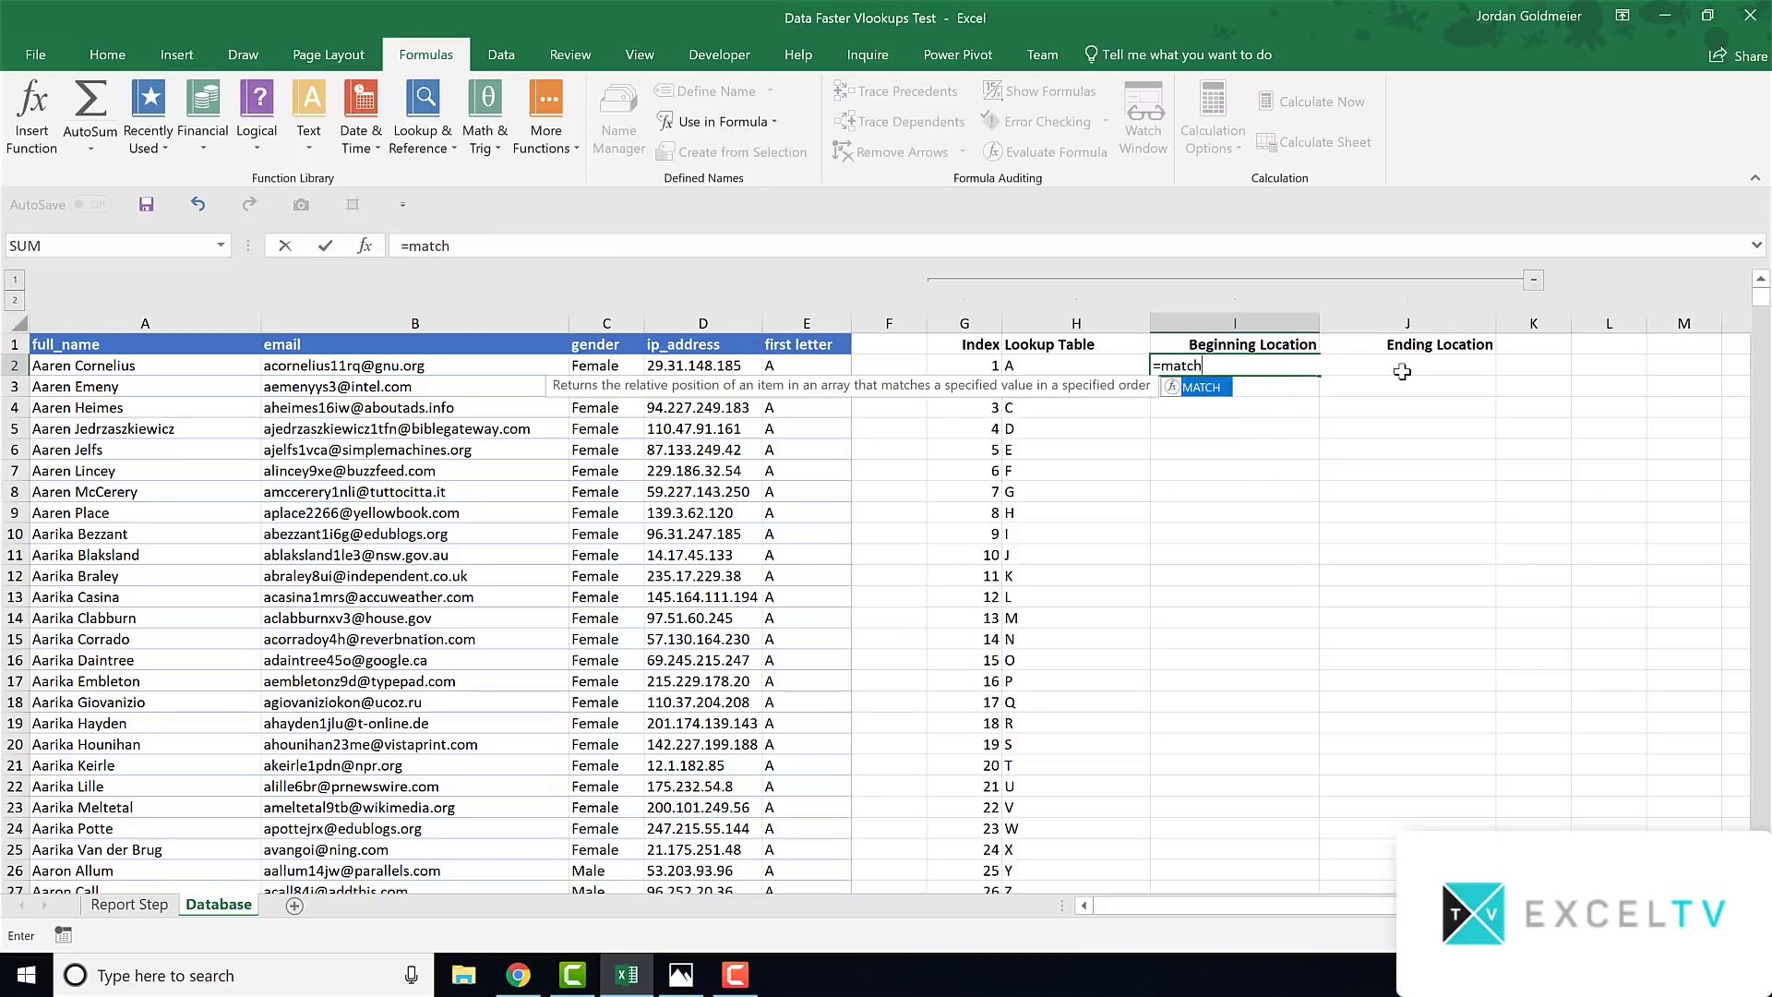
pyautogui.click(1037, 363)
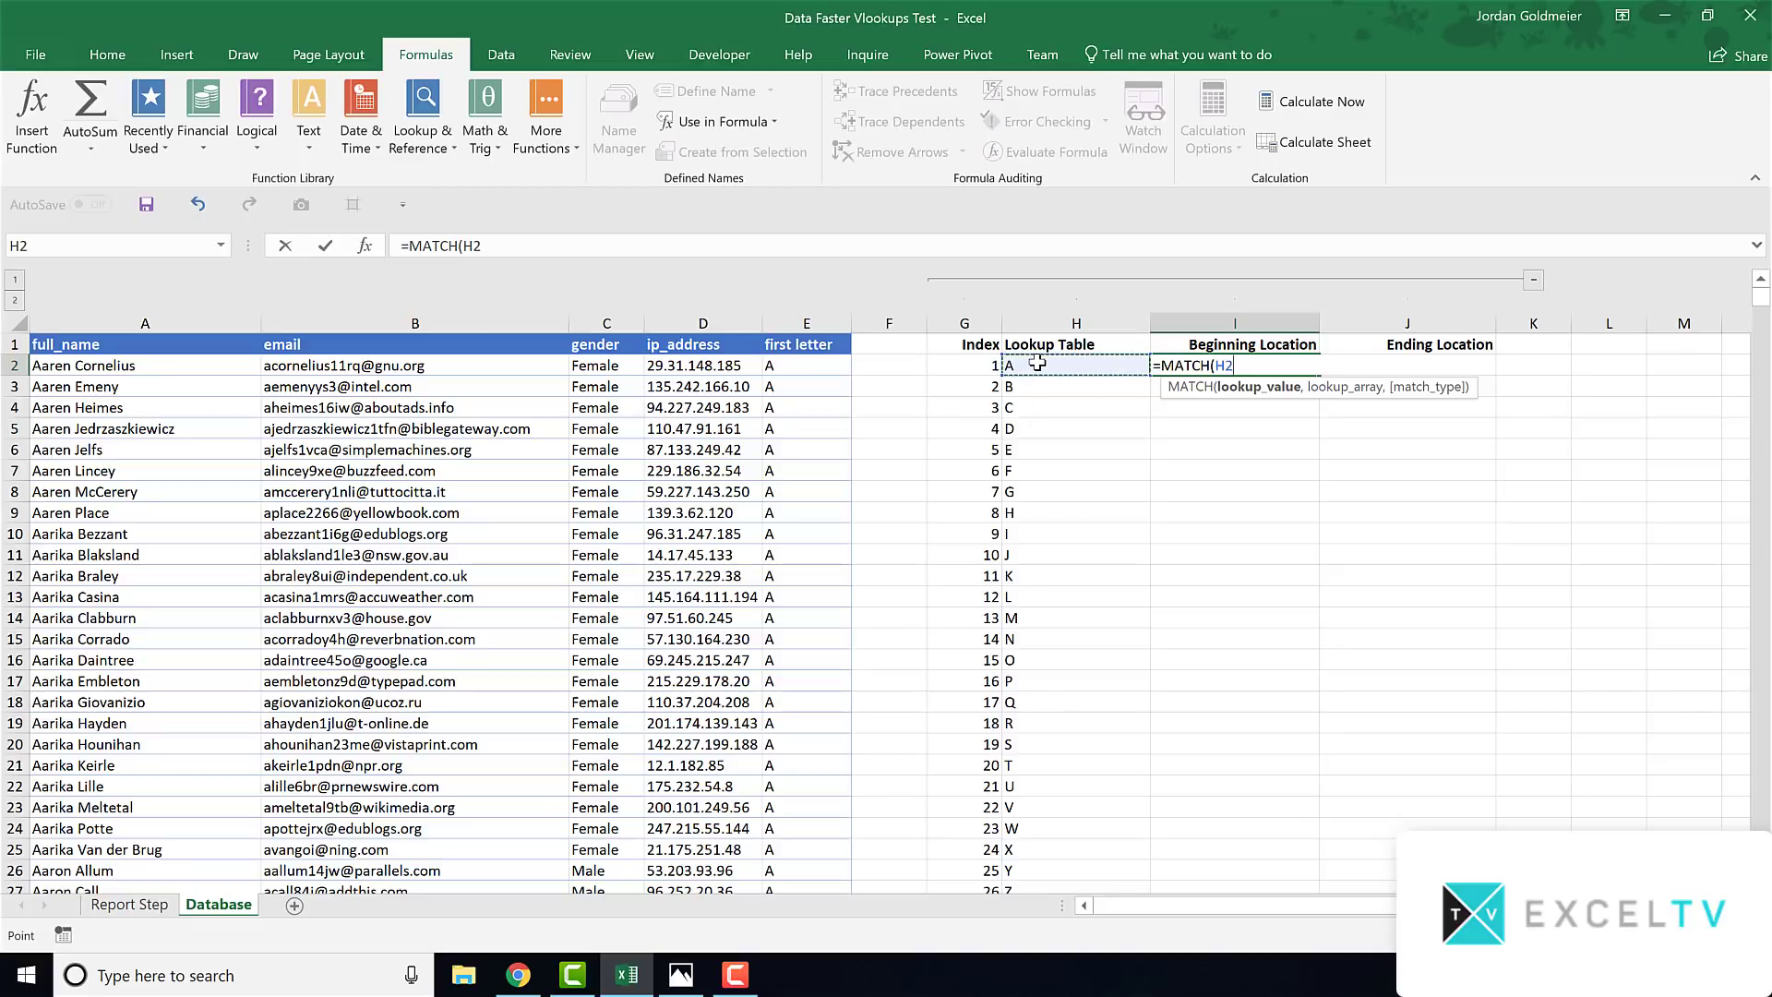
pyautogui.write(',')
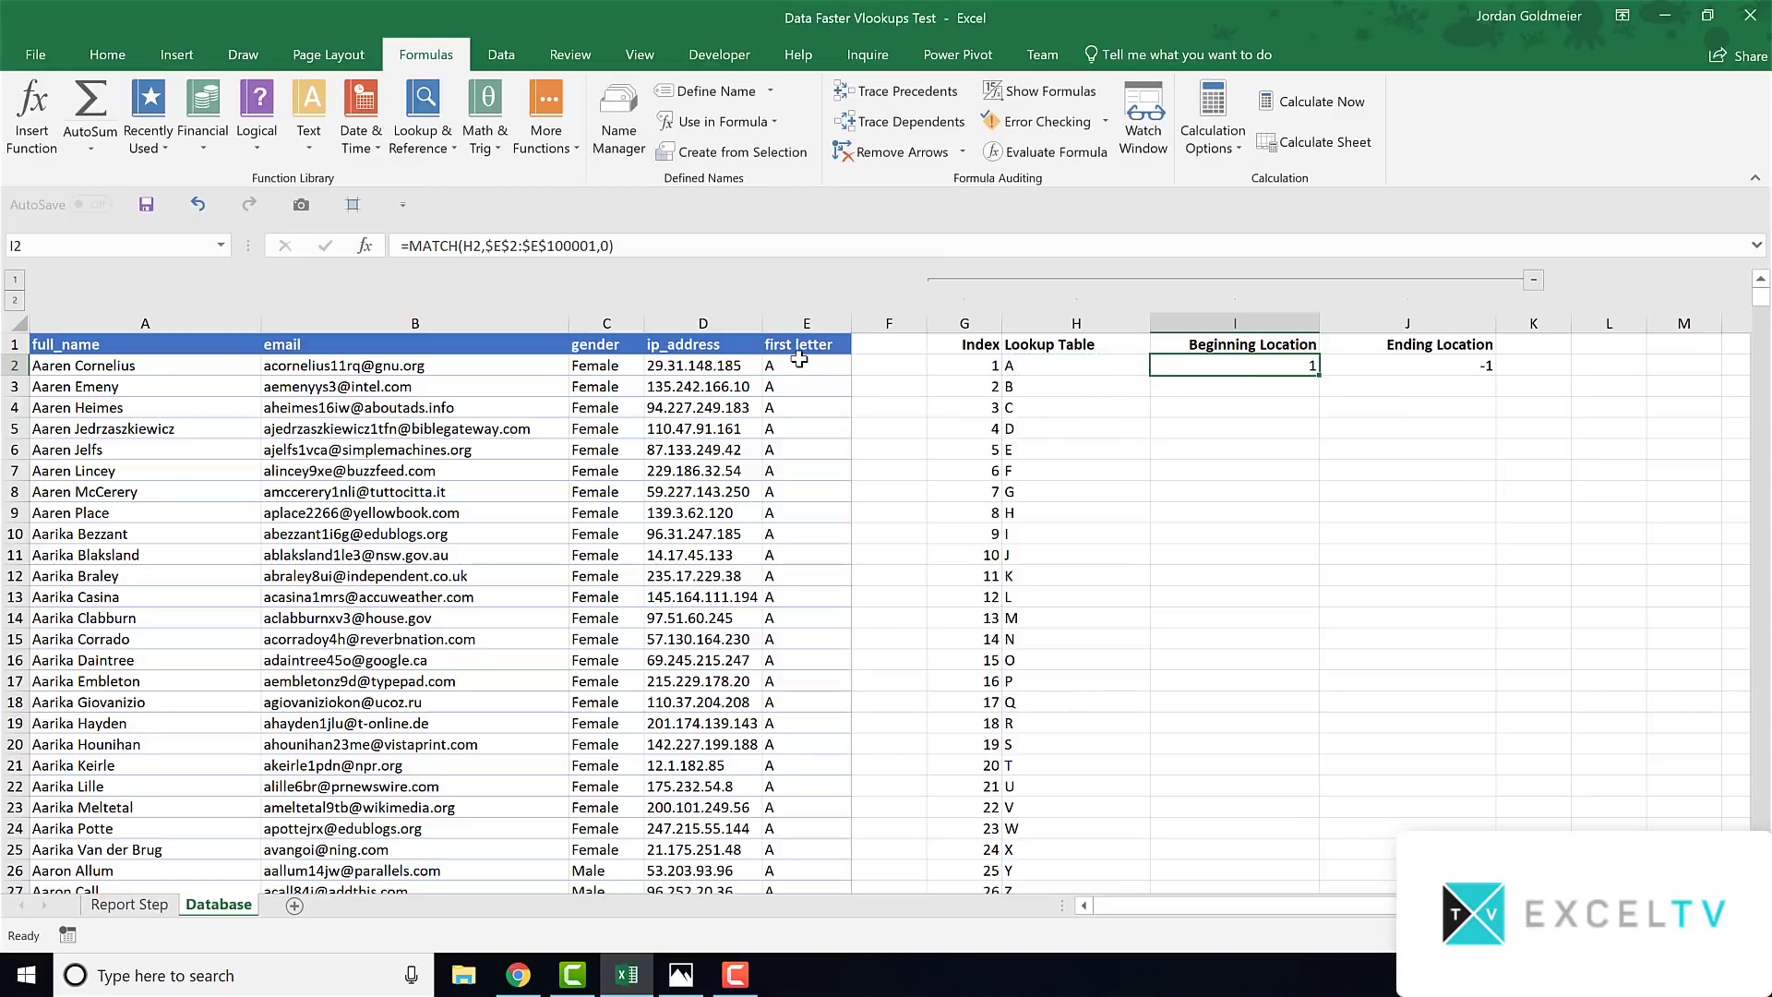
# Replace E2's formula with =LEFT(A2,1) so it returns the initial A
pyautogui.click(800, 363)
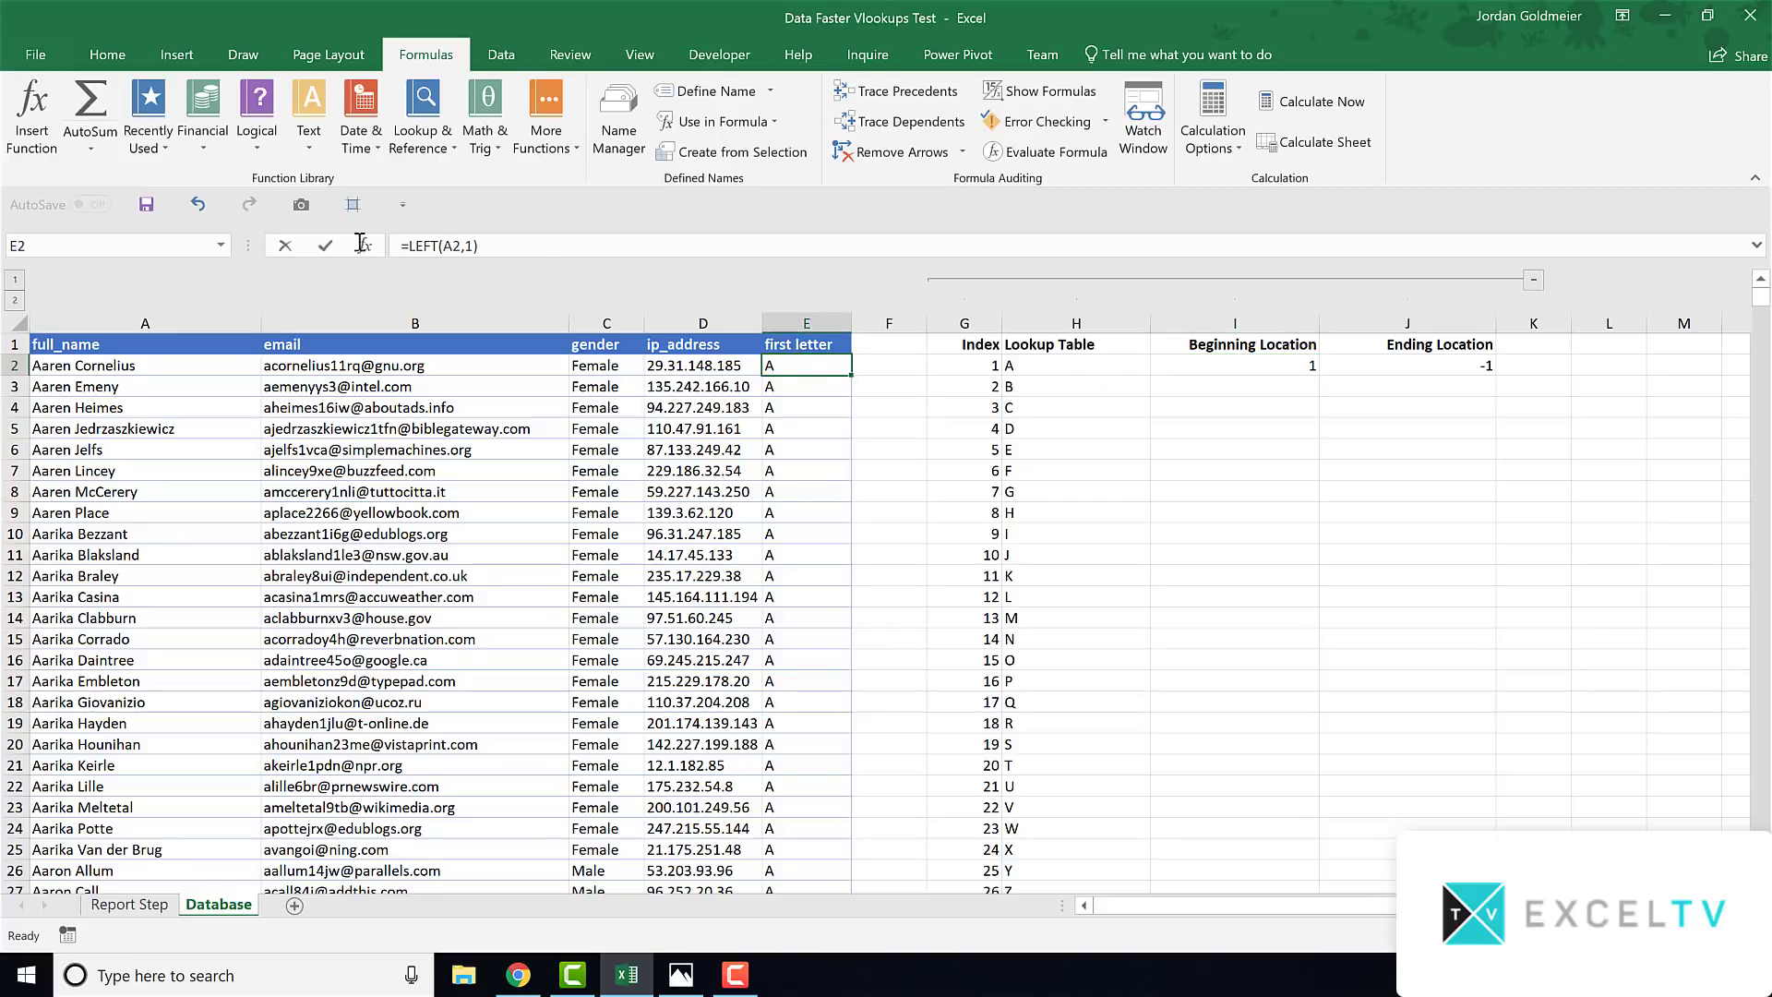
pyautogui.click(586, 246)
pyautogui.hotkey('shift', 'Home')
pyautogui.write('=left(')
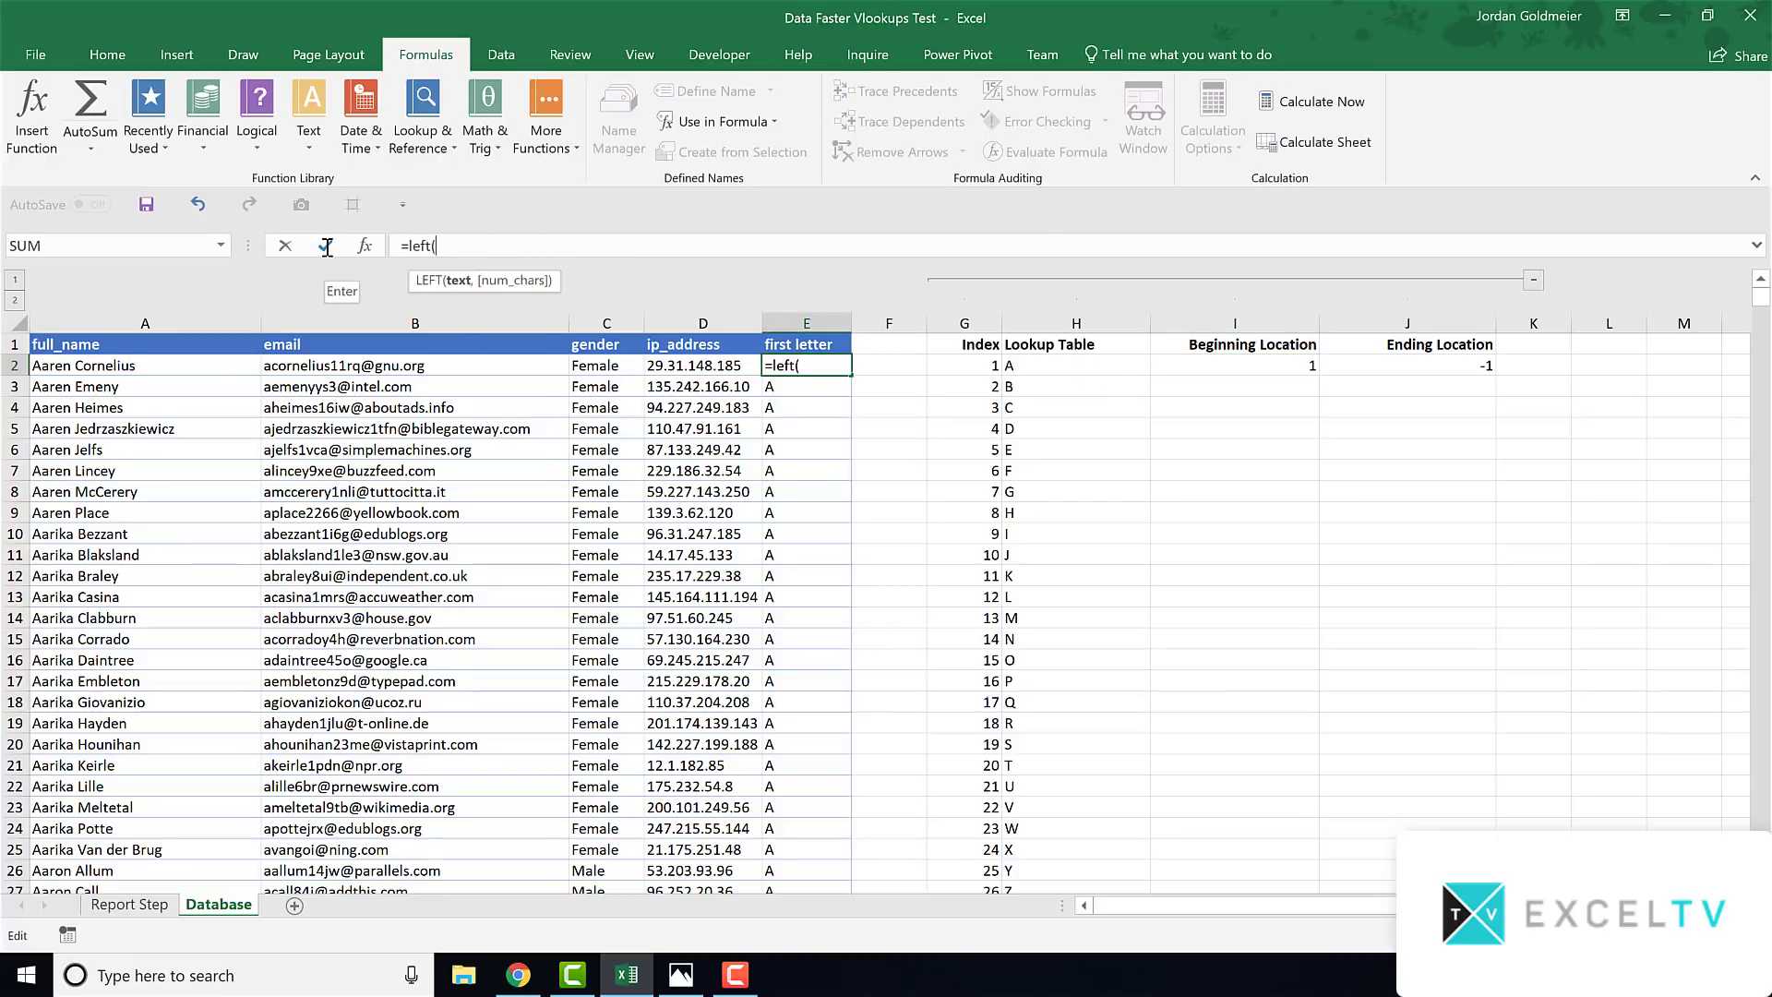
pyautogui.click(126, 367)
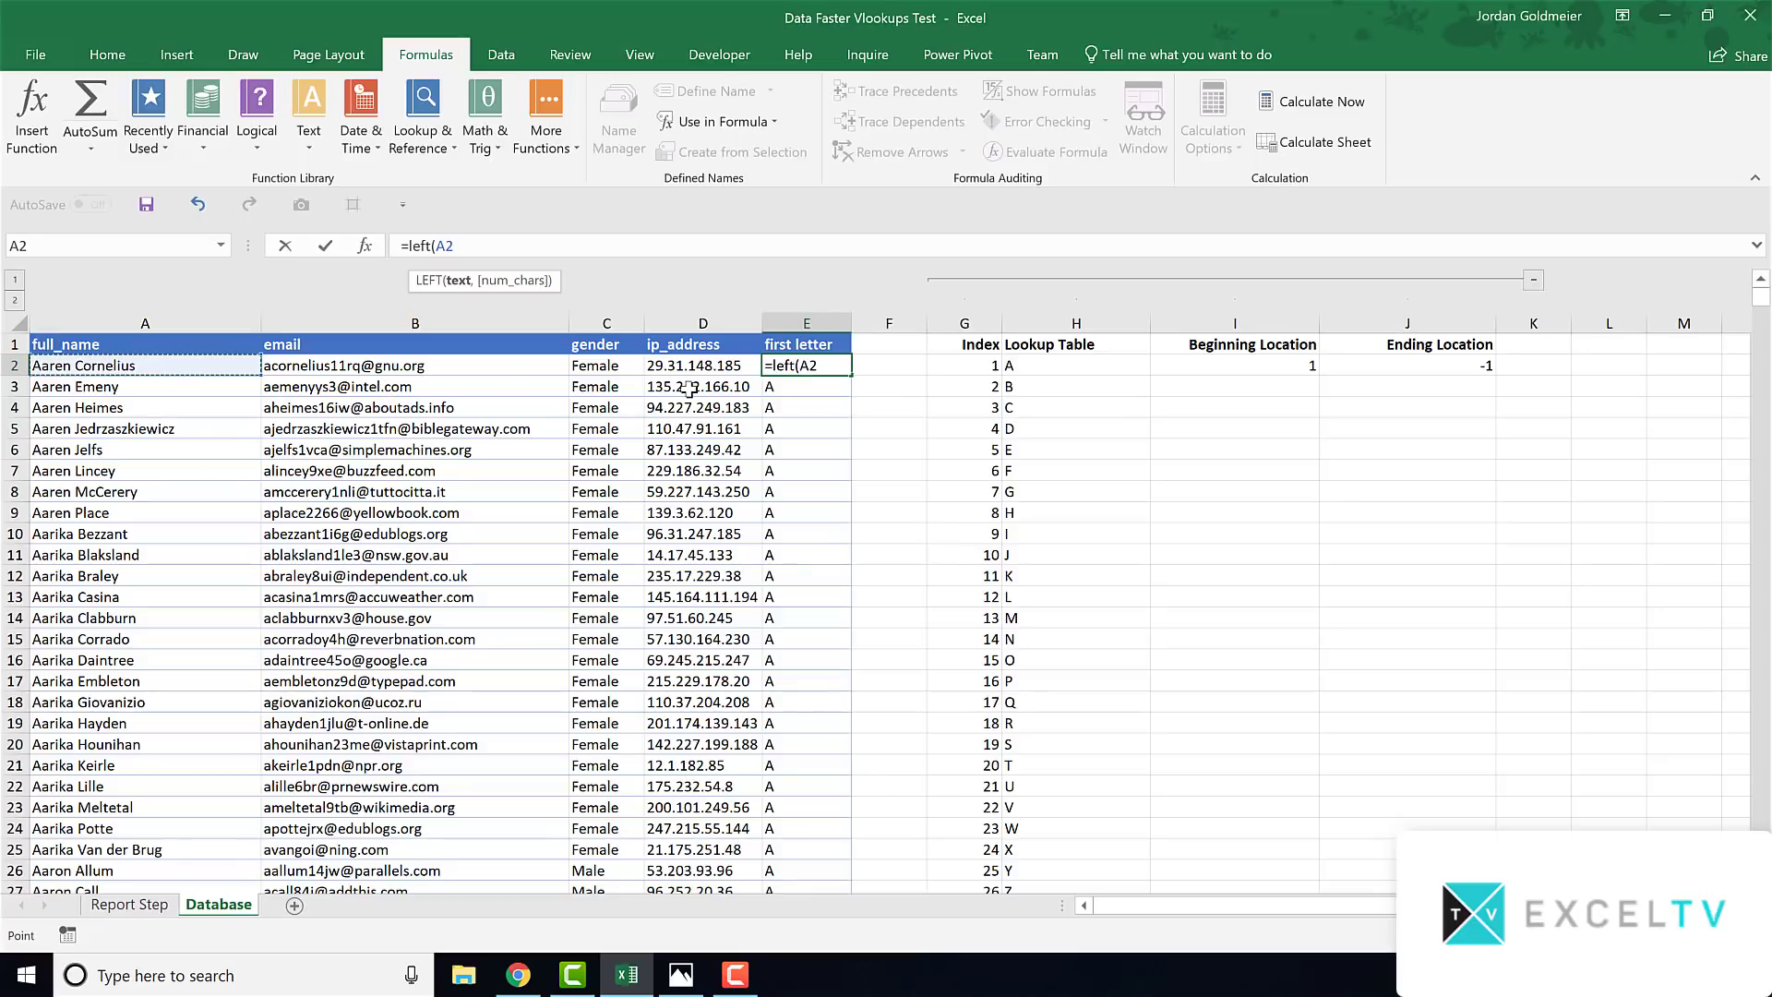
pyautogui.write(',1)')
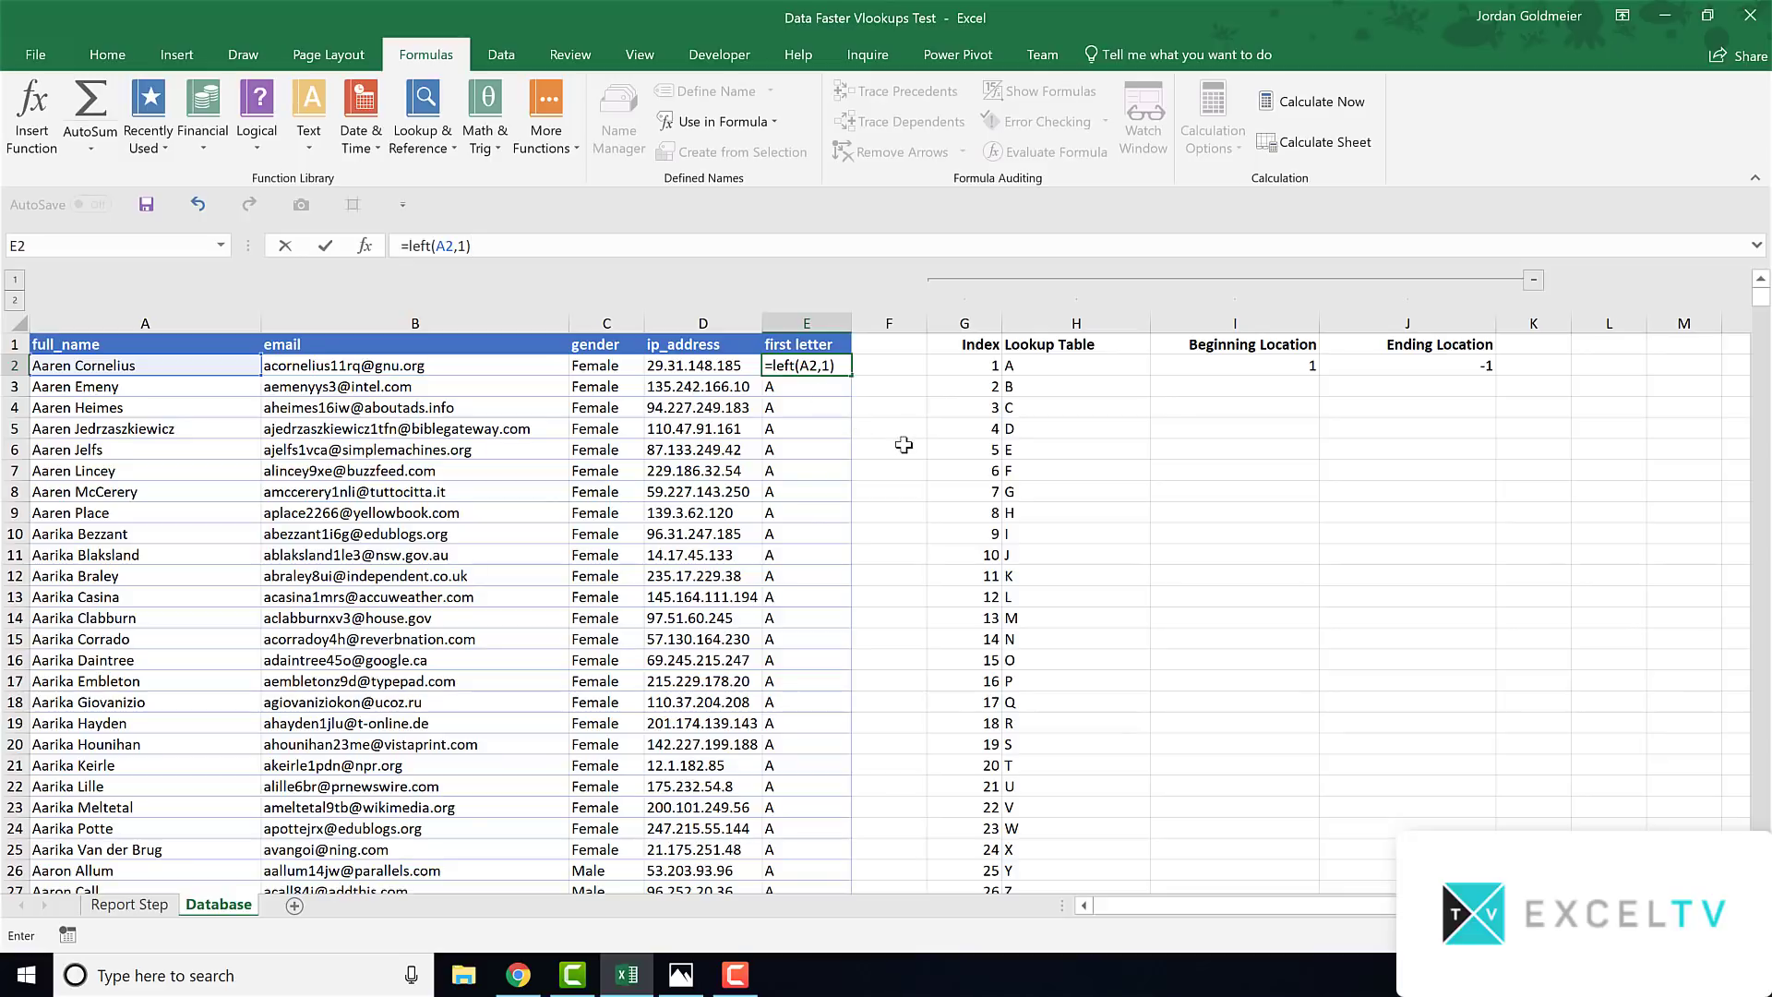
pyautogui.hotkey('ctrl', 'Return')
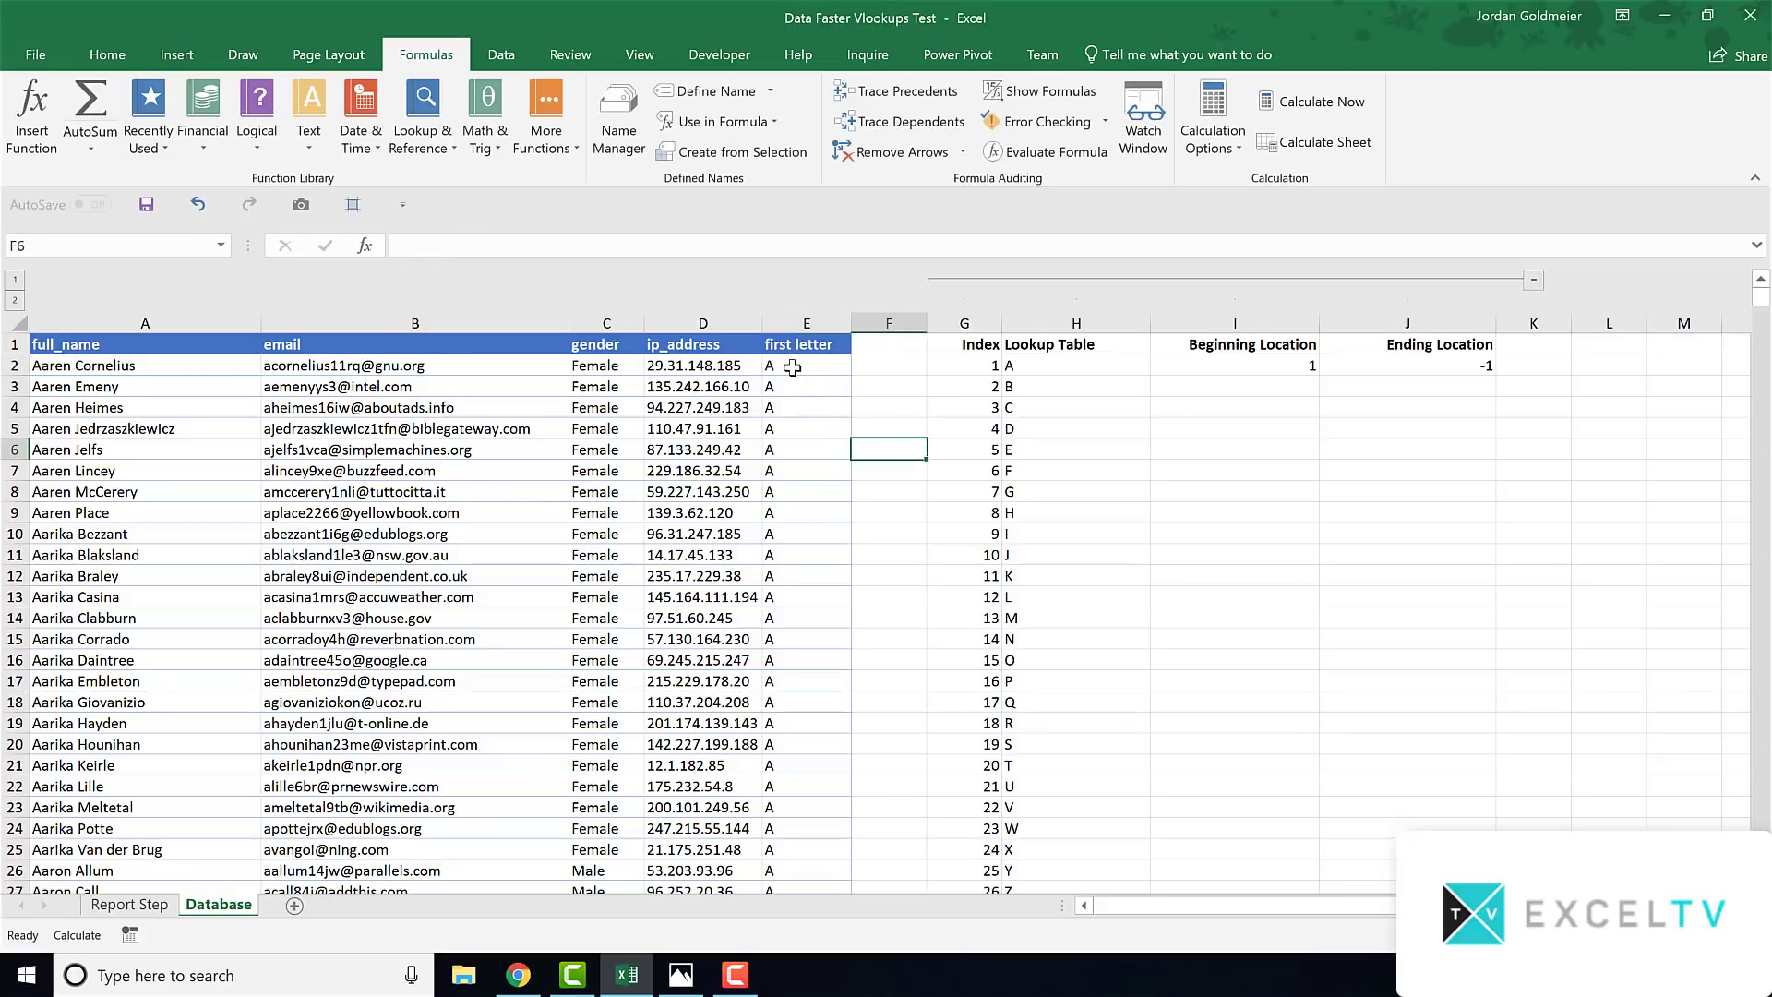
# Clear all the Email, IP Address and Gender lookup results in Report Step B2:D
pyautogui.click(149, 907)
pyautogui.hotkey('ctrl', 'shift', 'Right')
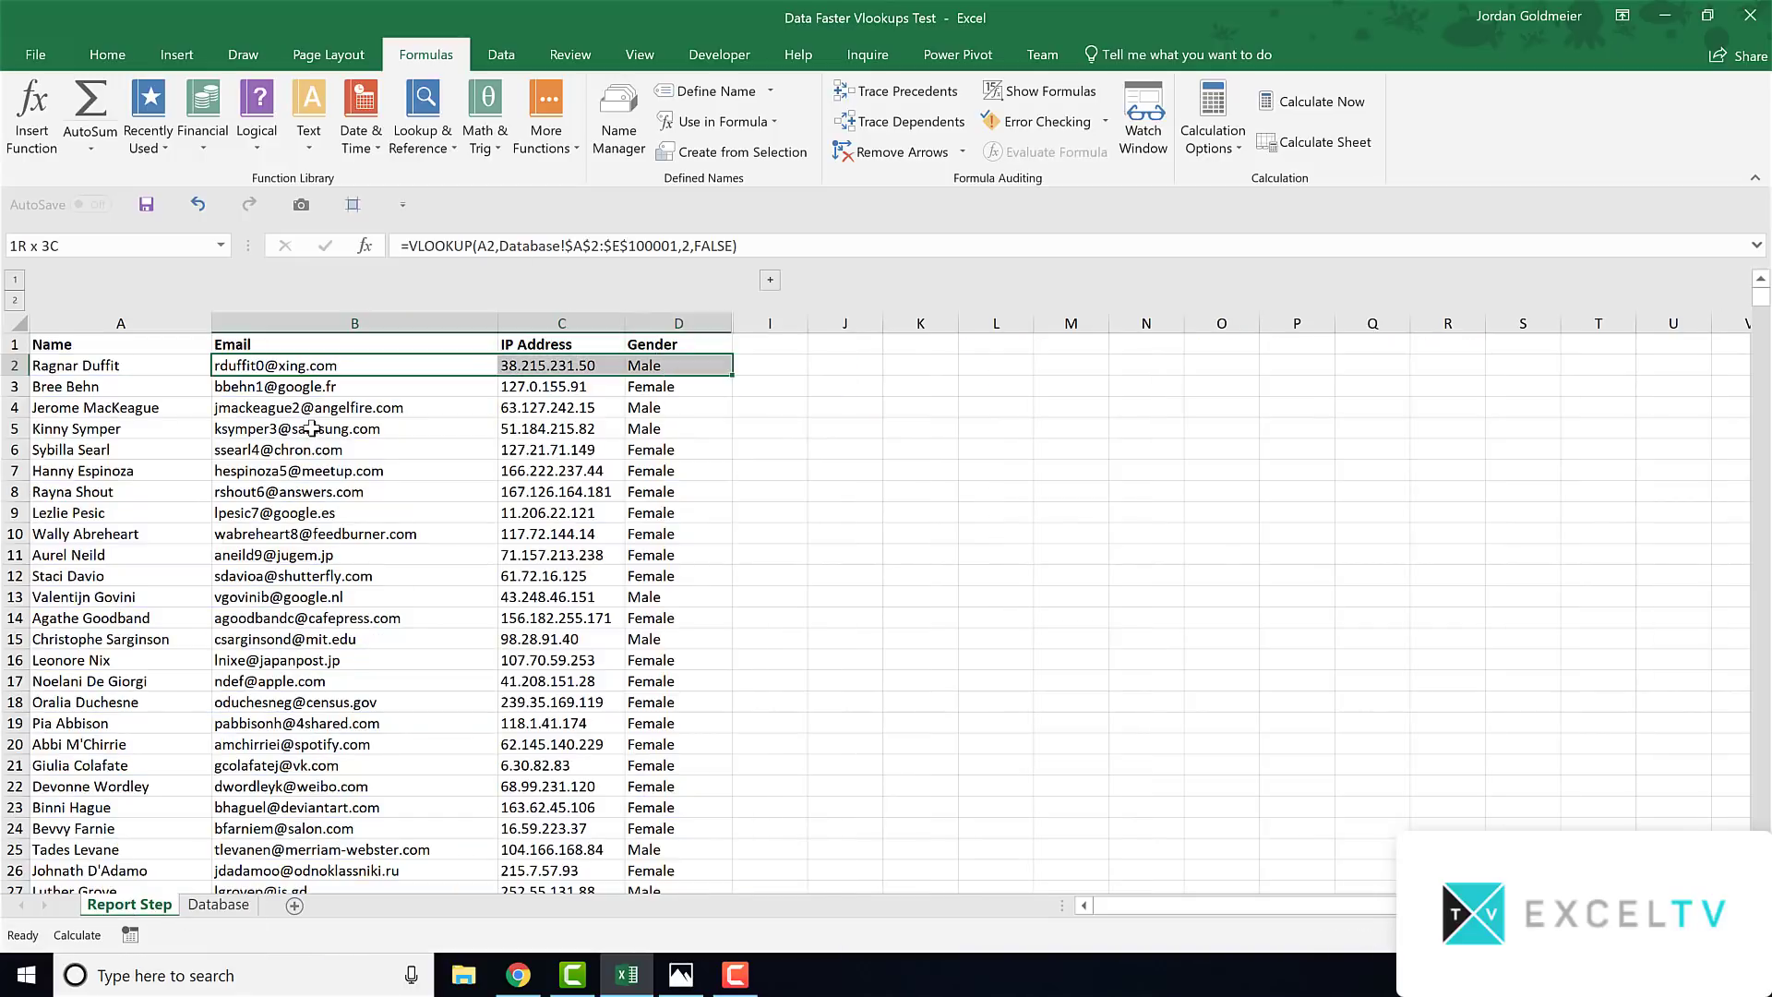
pyautogui.hotkey('ctrl', 'shift', 'Down')
pyautogui.hotkey('ctrl', 'BackSpace')
pyautogui.press('Delete')
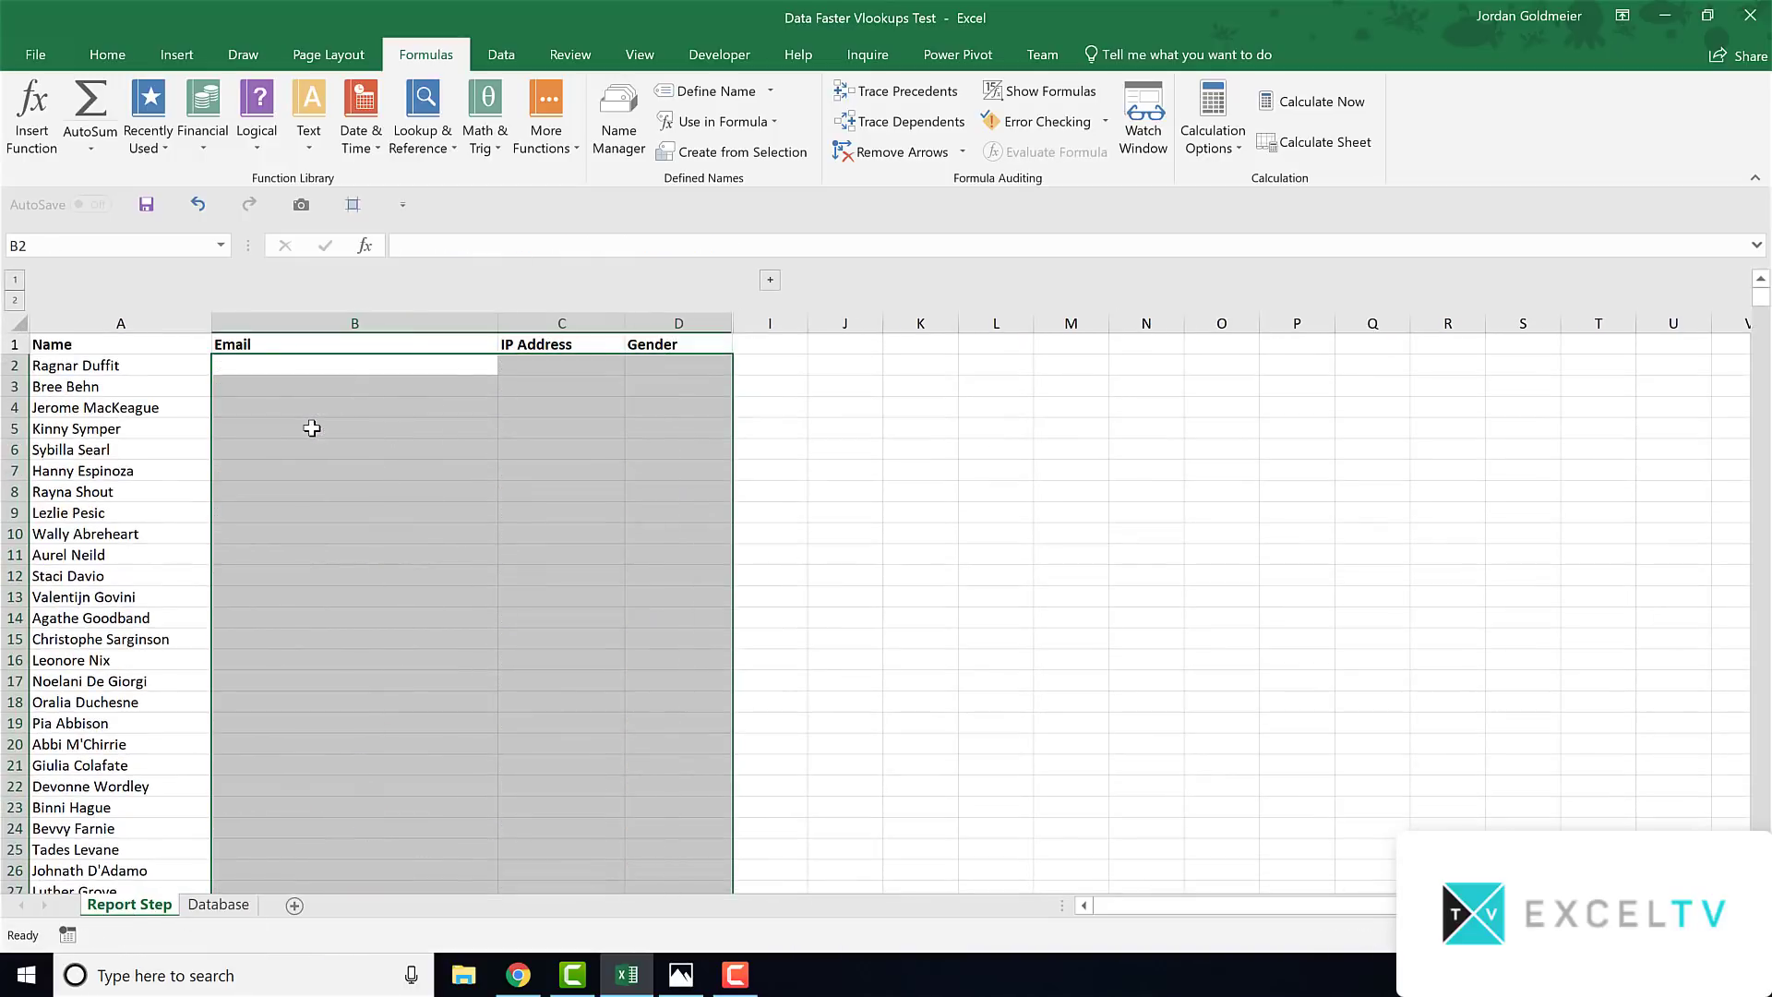
# Re-enter =LEFT(A2,1) in Database E2, fill it down the first letter column, and spot-check copies
pyautogui.click(218, 904)
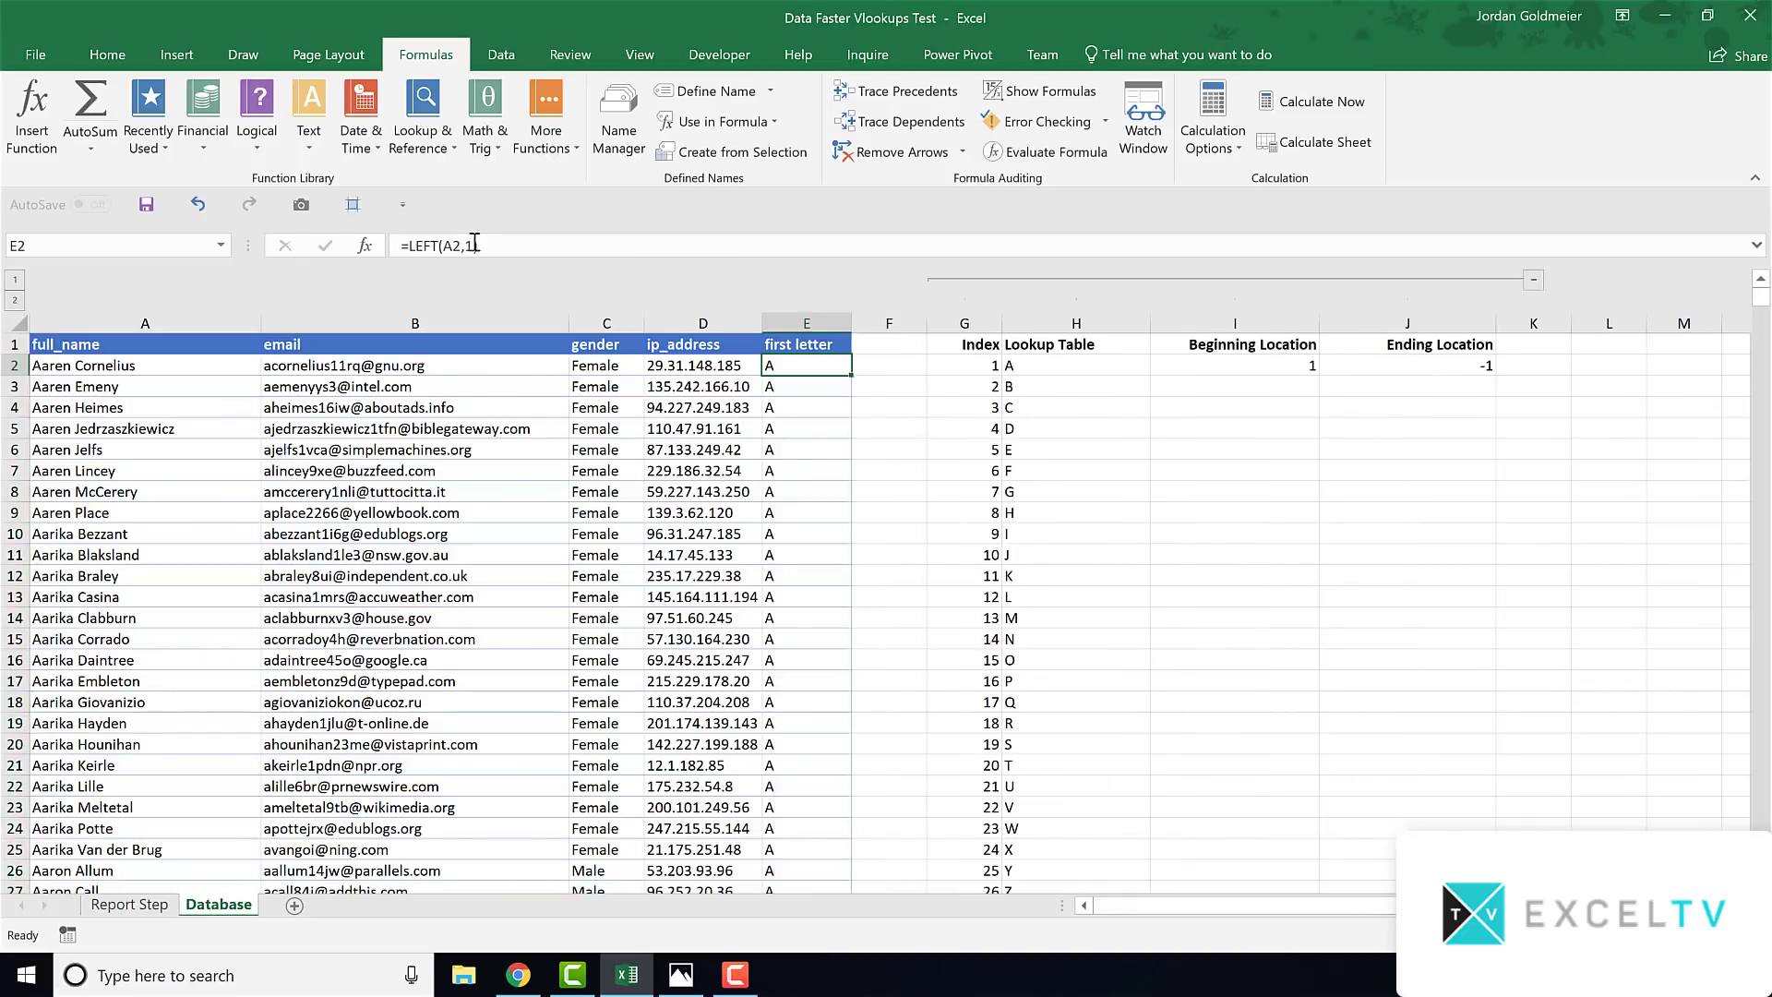
pyautogui.click(480, 245)
pyautogui.press('Return')
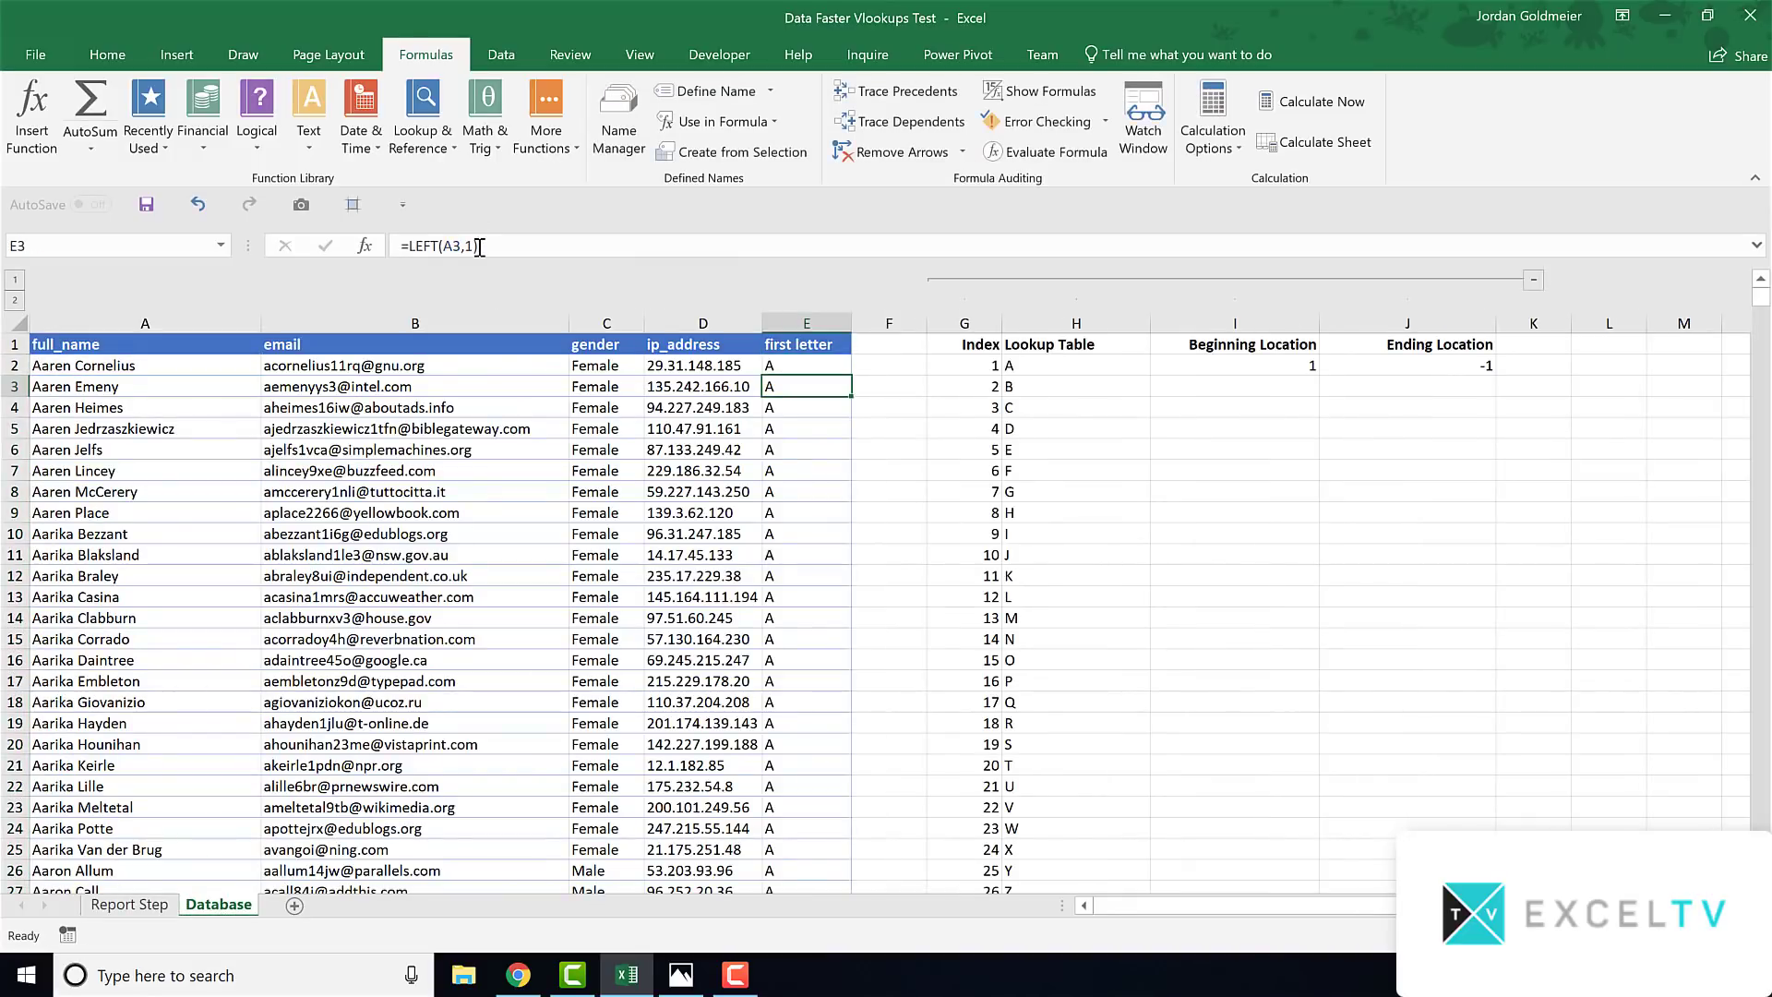
pyautogui.click(843, 365)
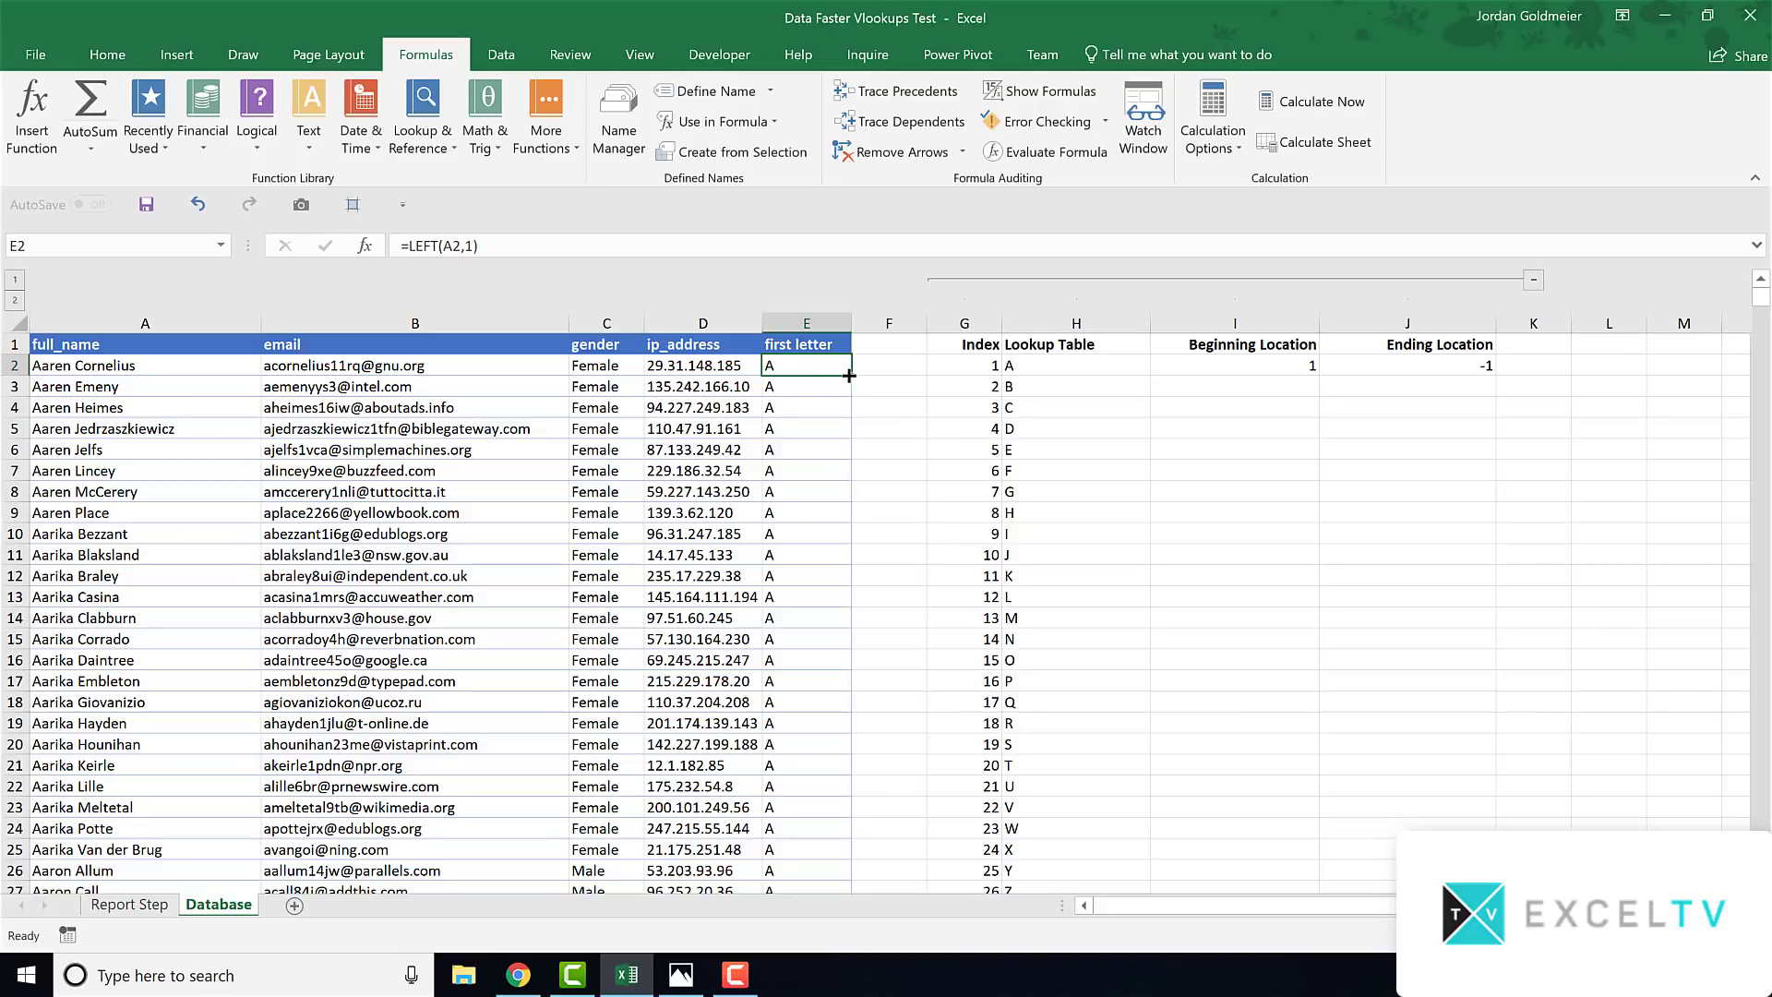
pyautogui.doubleClick(849, 376)
pyautogui.click(771, 533)
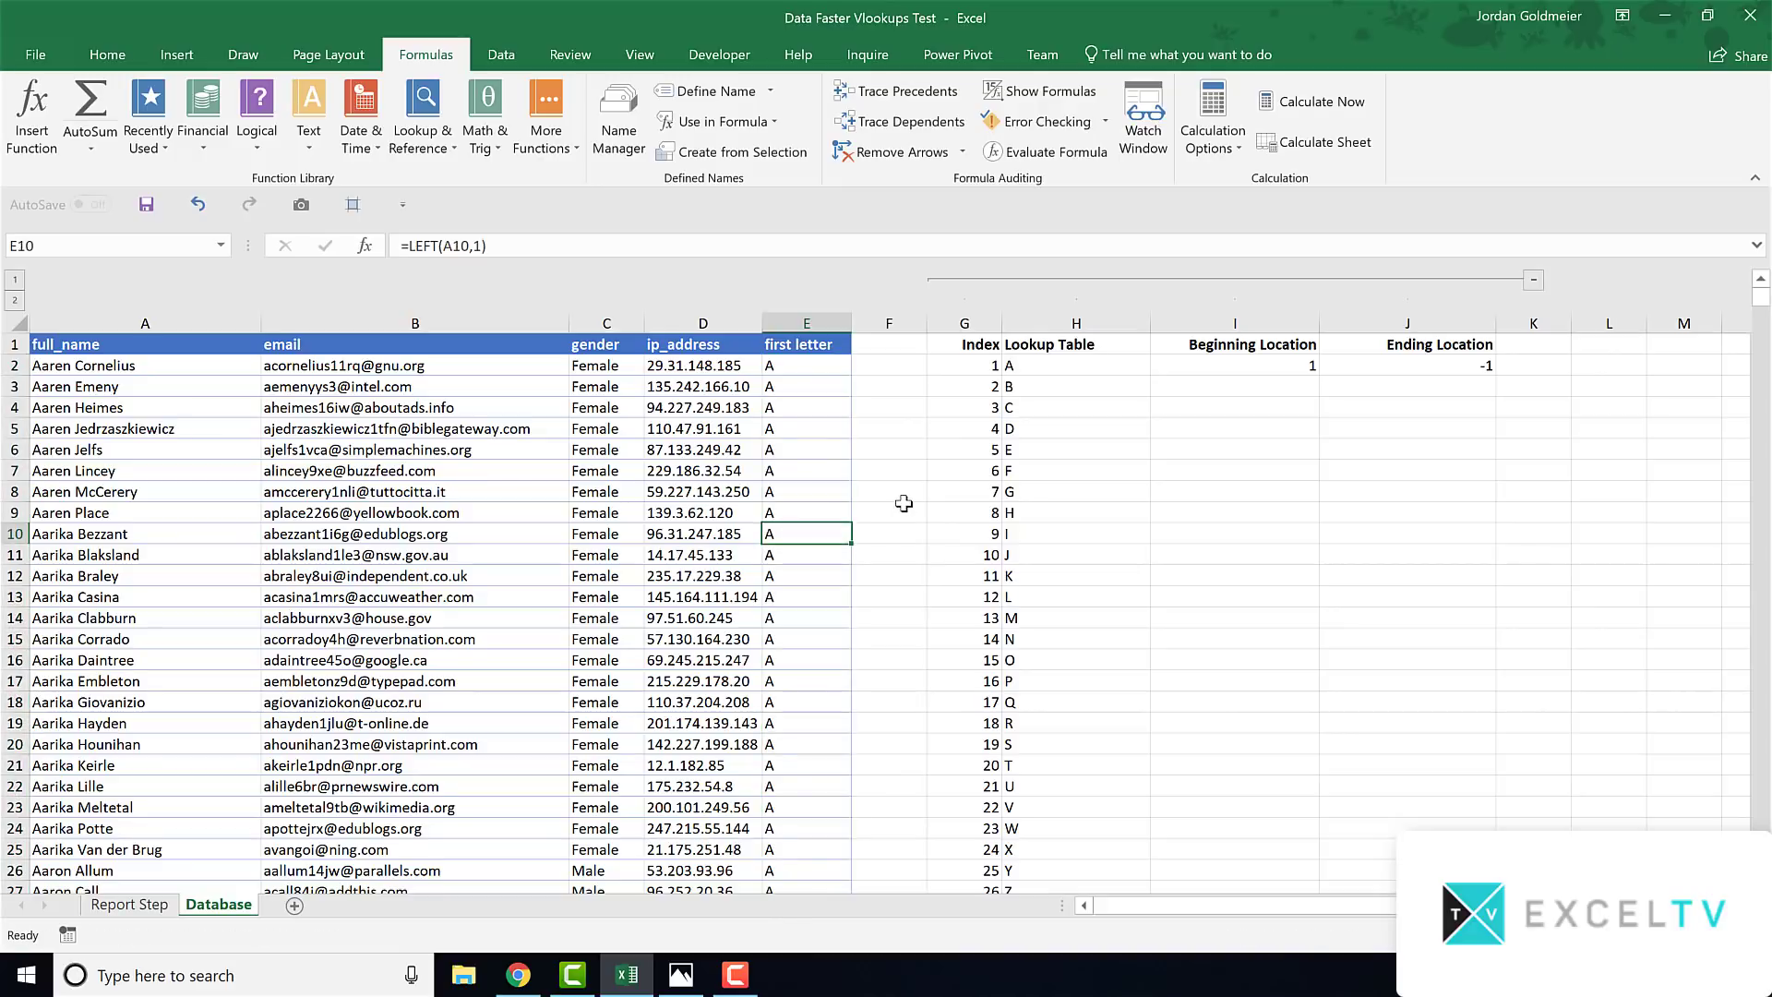
pyautogui.click(903, 503)
pyautogui.click(787, 404)
pyautogui.scroll(-7, 788, 729)
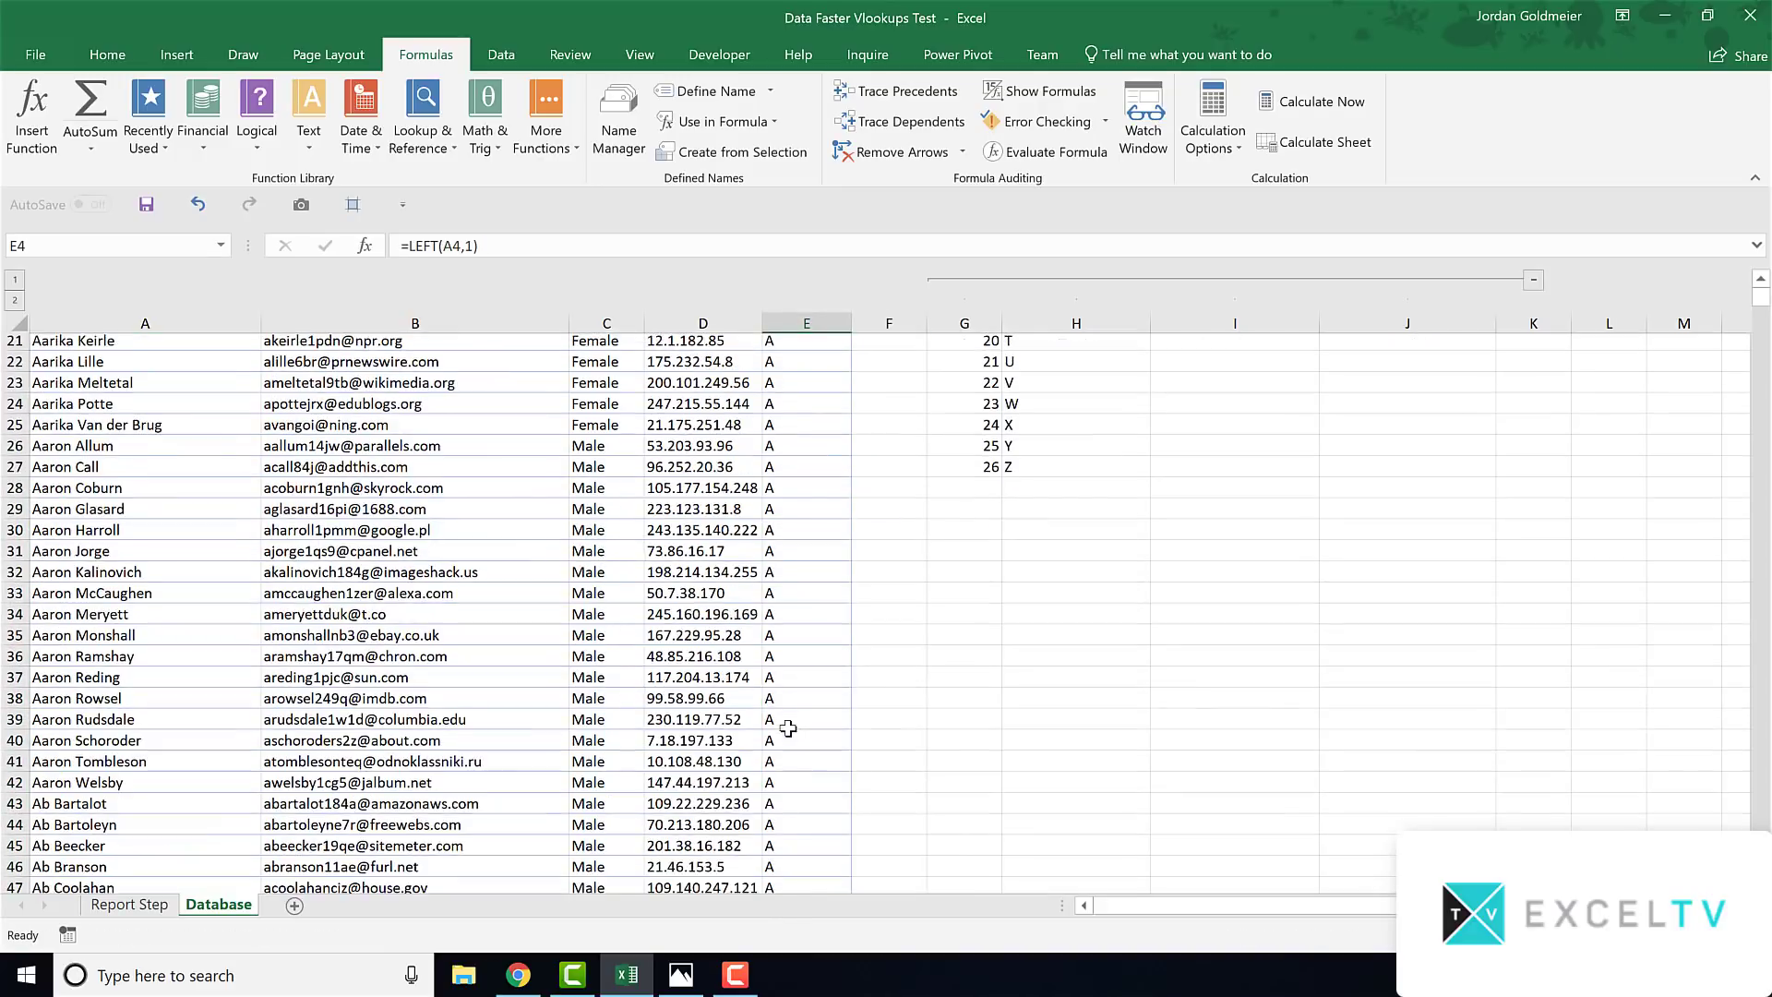
pyautogui.scroll(-8, 790, 730)
pyautogui.scroll(15, 788, 725)
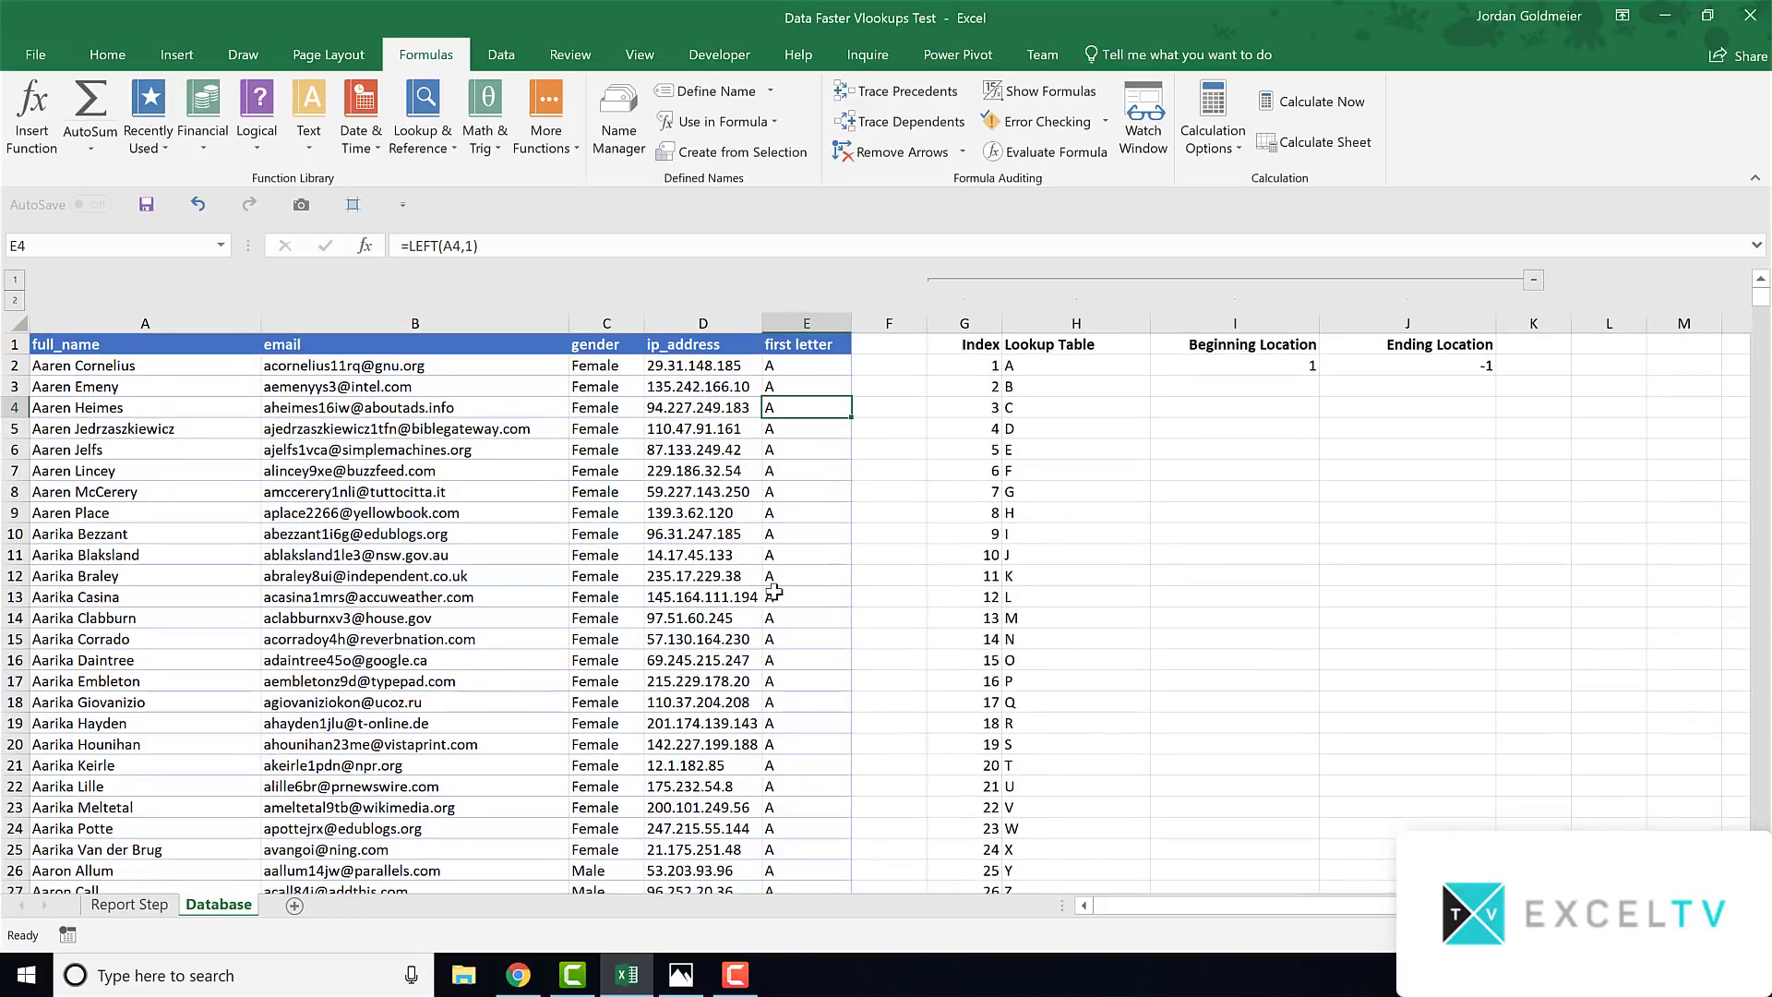
pyautogui.click(1297, 378)
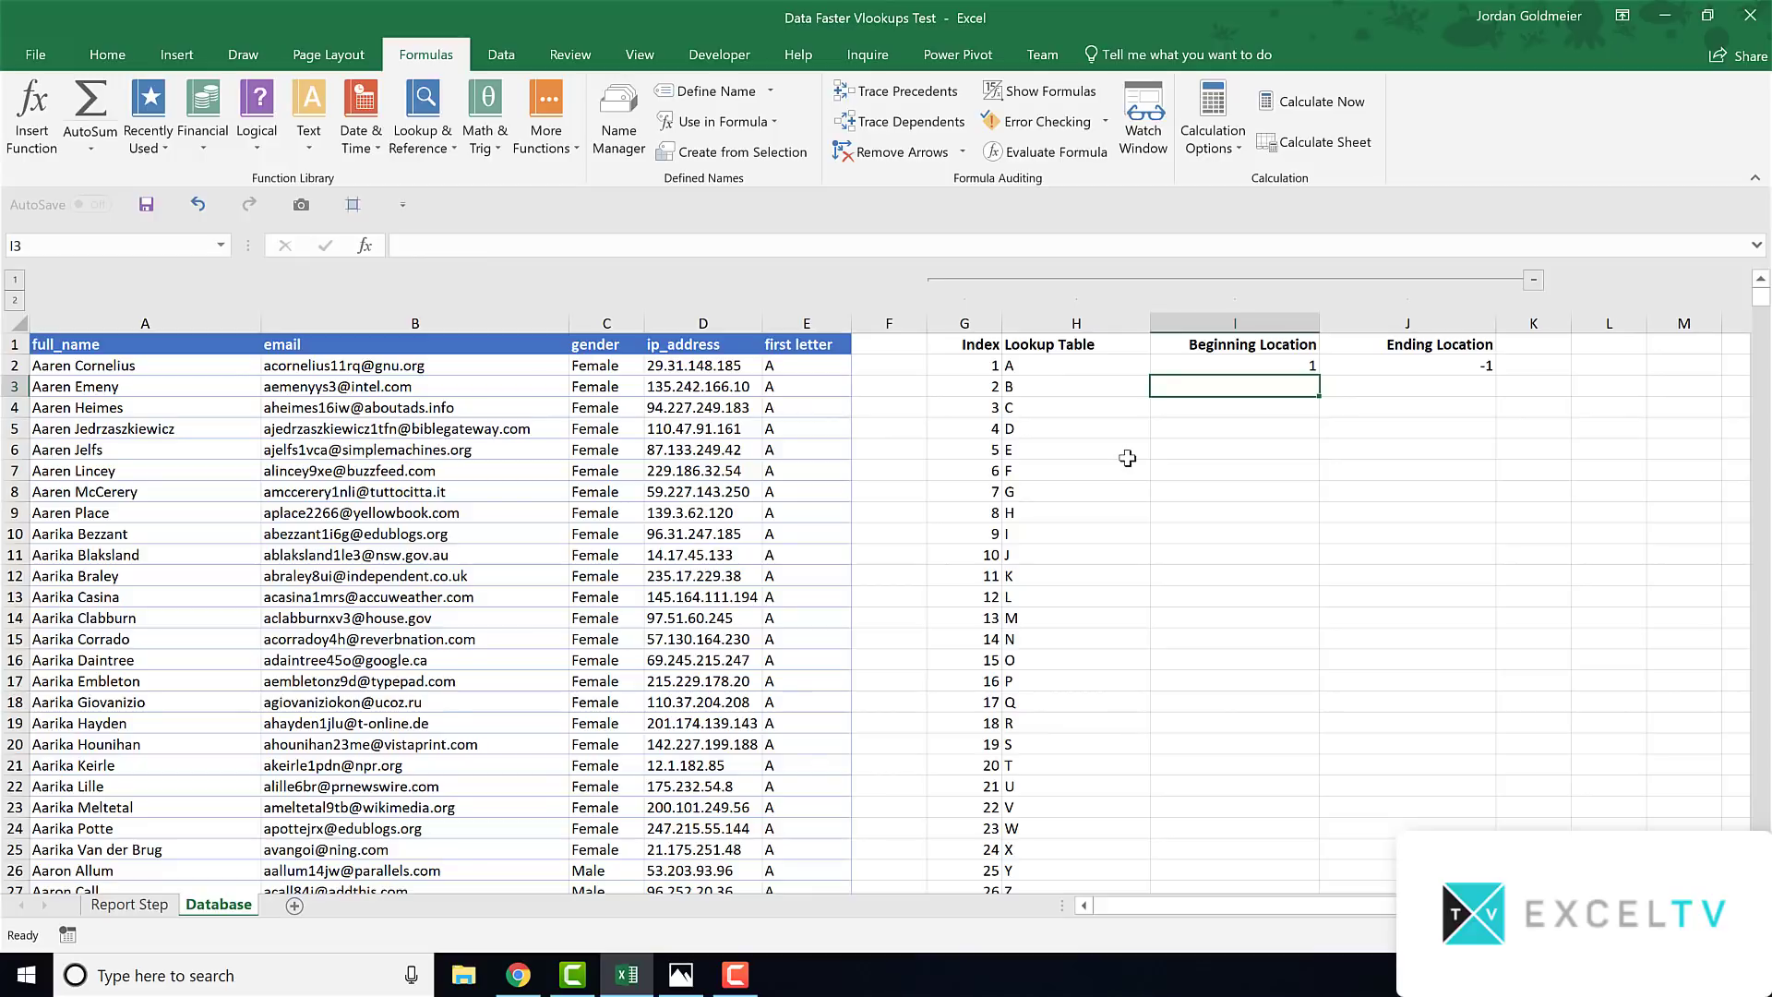
# Set I2 to =MATCH(H2,$E$2:$E$100001,0) and fill it down to I27 for letters A–Z
pyautogui.click(1257, 366)
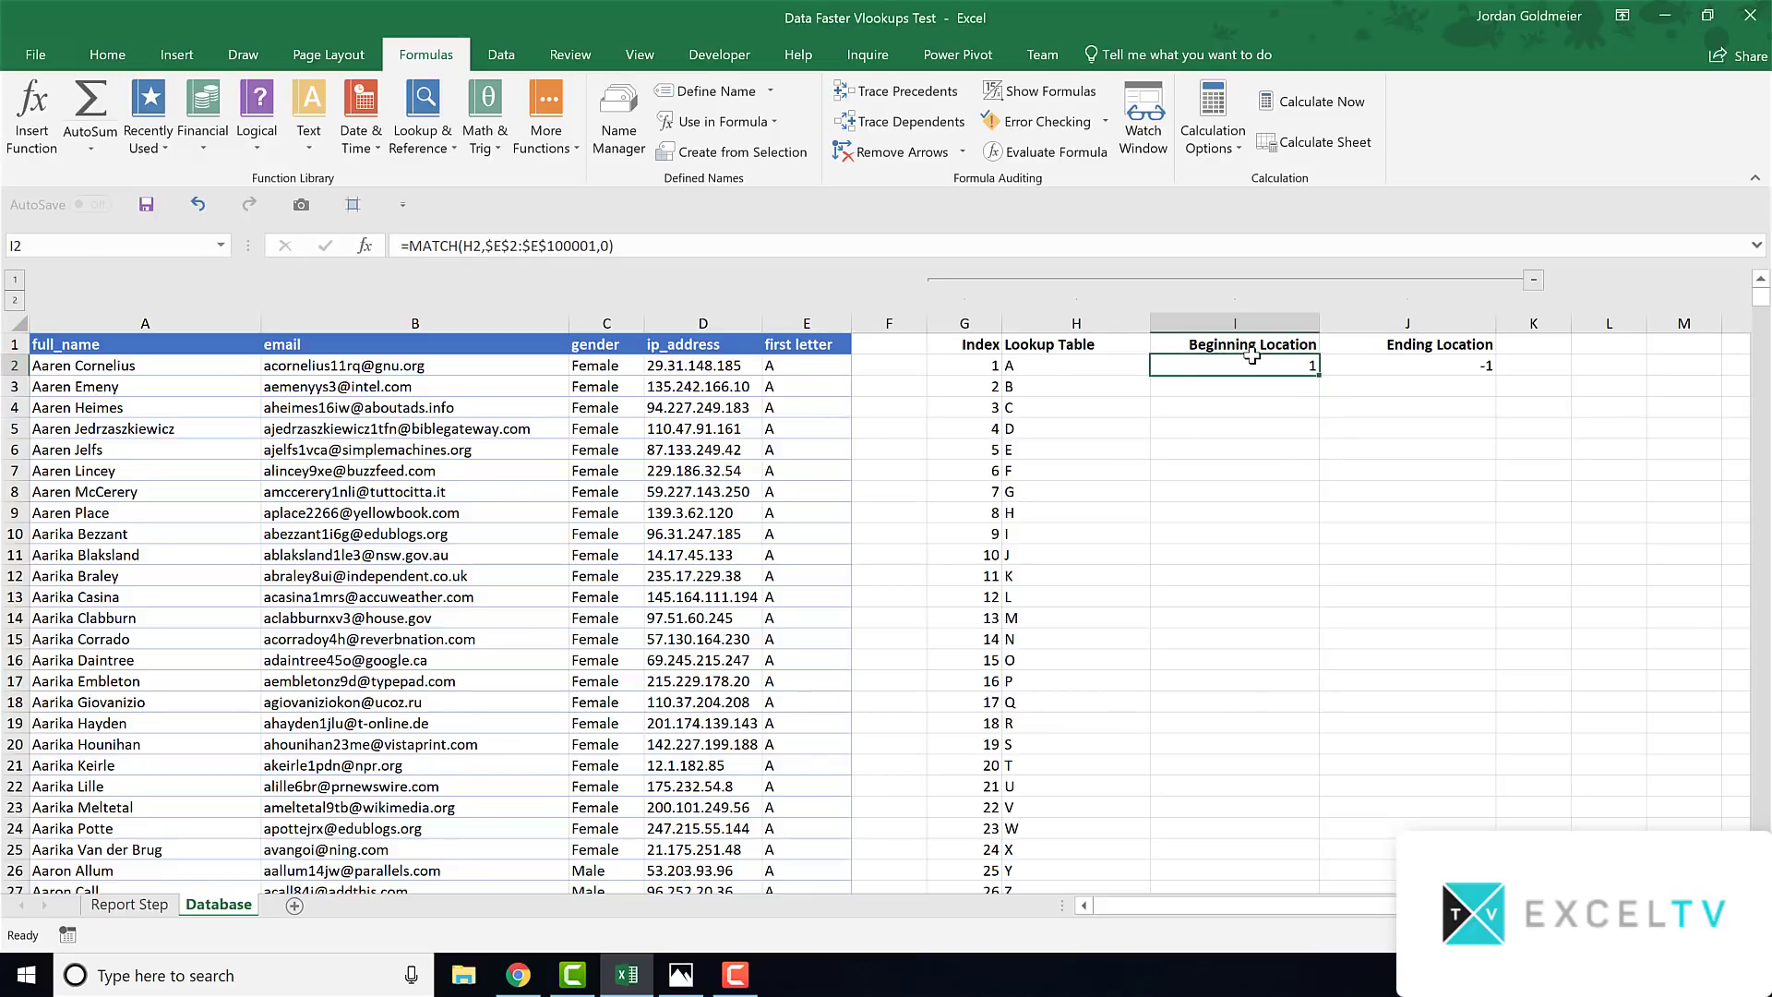
pyautogui.click(472, 246)
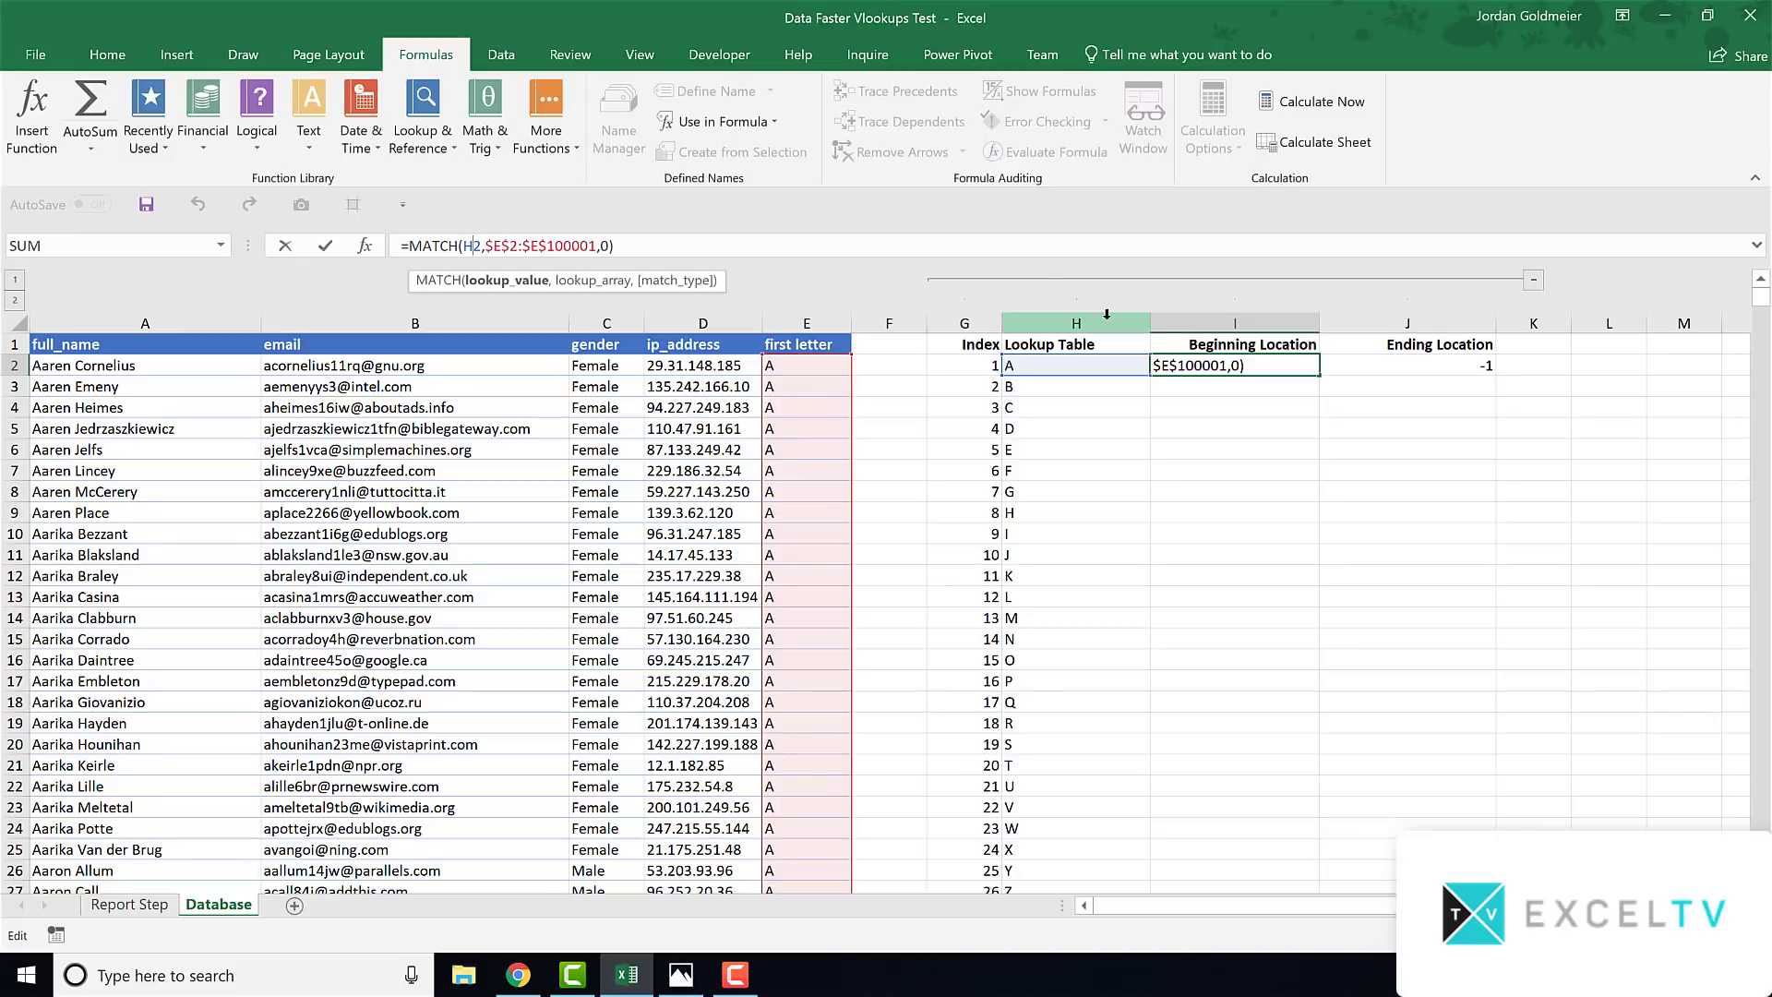
pyautogui.hotkey('ctrl', 'Return')
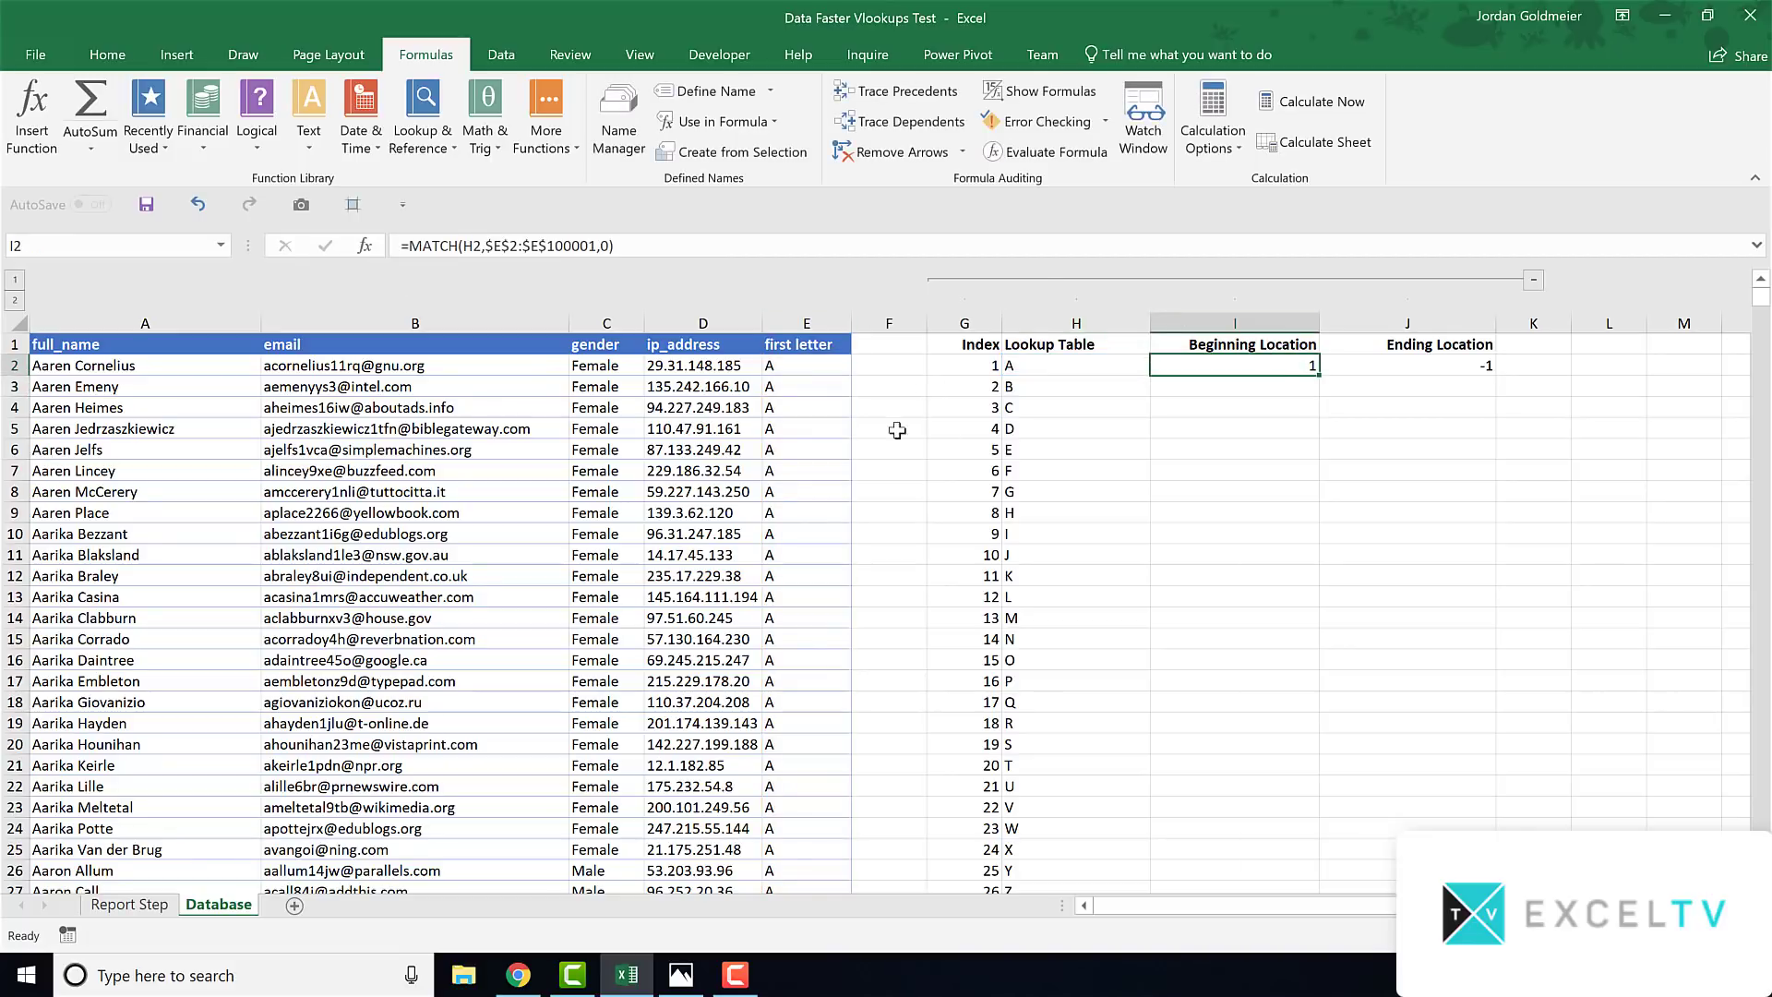
pyautogui.doubleClick(1319, 378)
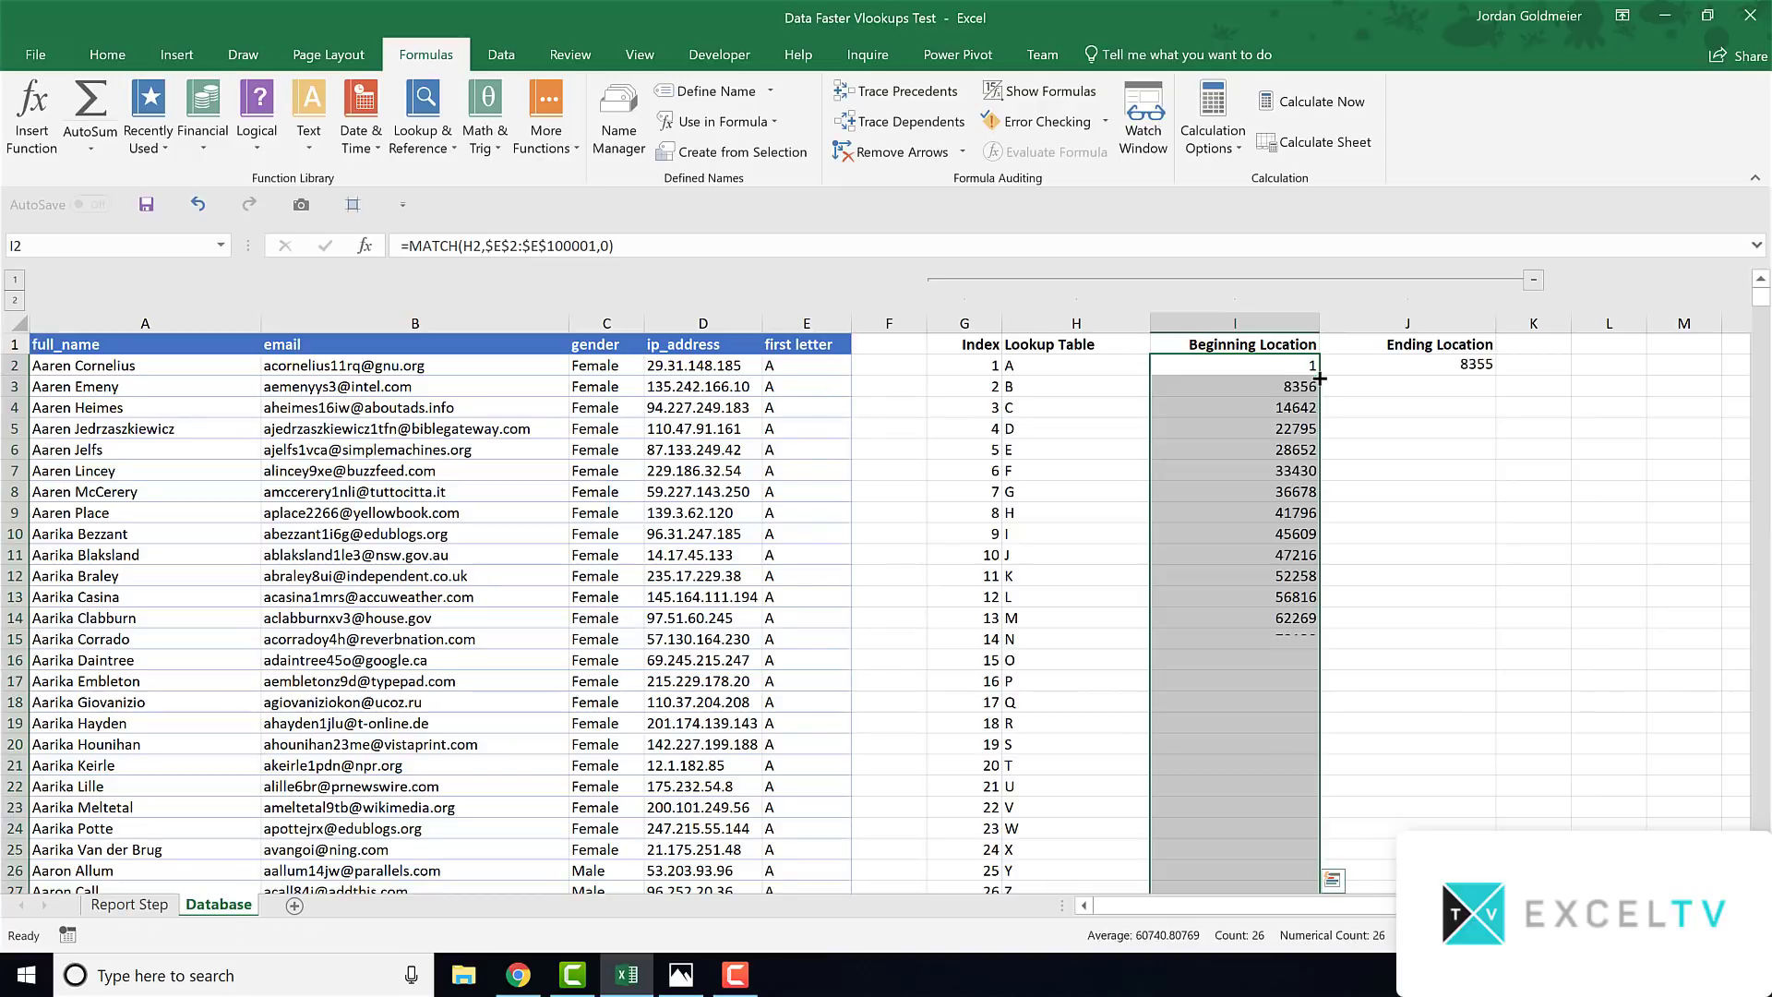
pyautogui.scroll(-1, 1187, 680)
pyautogui.scroll(1, 1189, 683)
pyautogui.scroll(-1, 1237, 393)
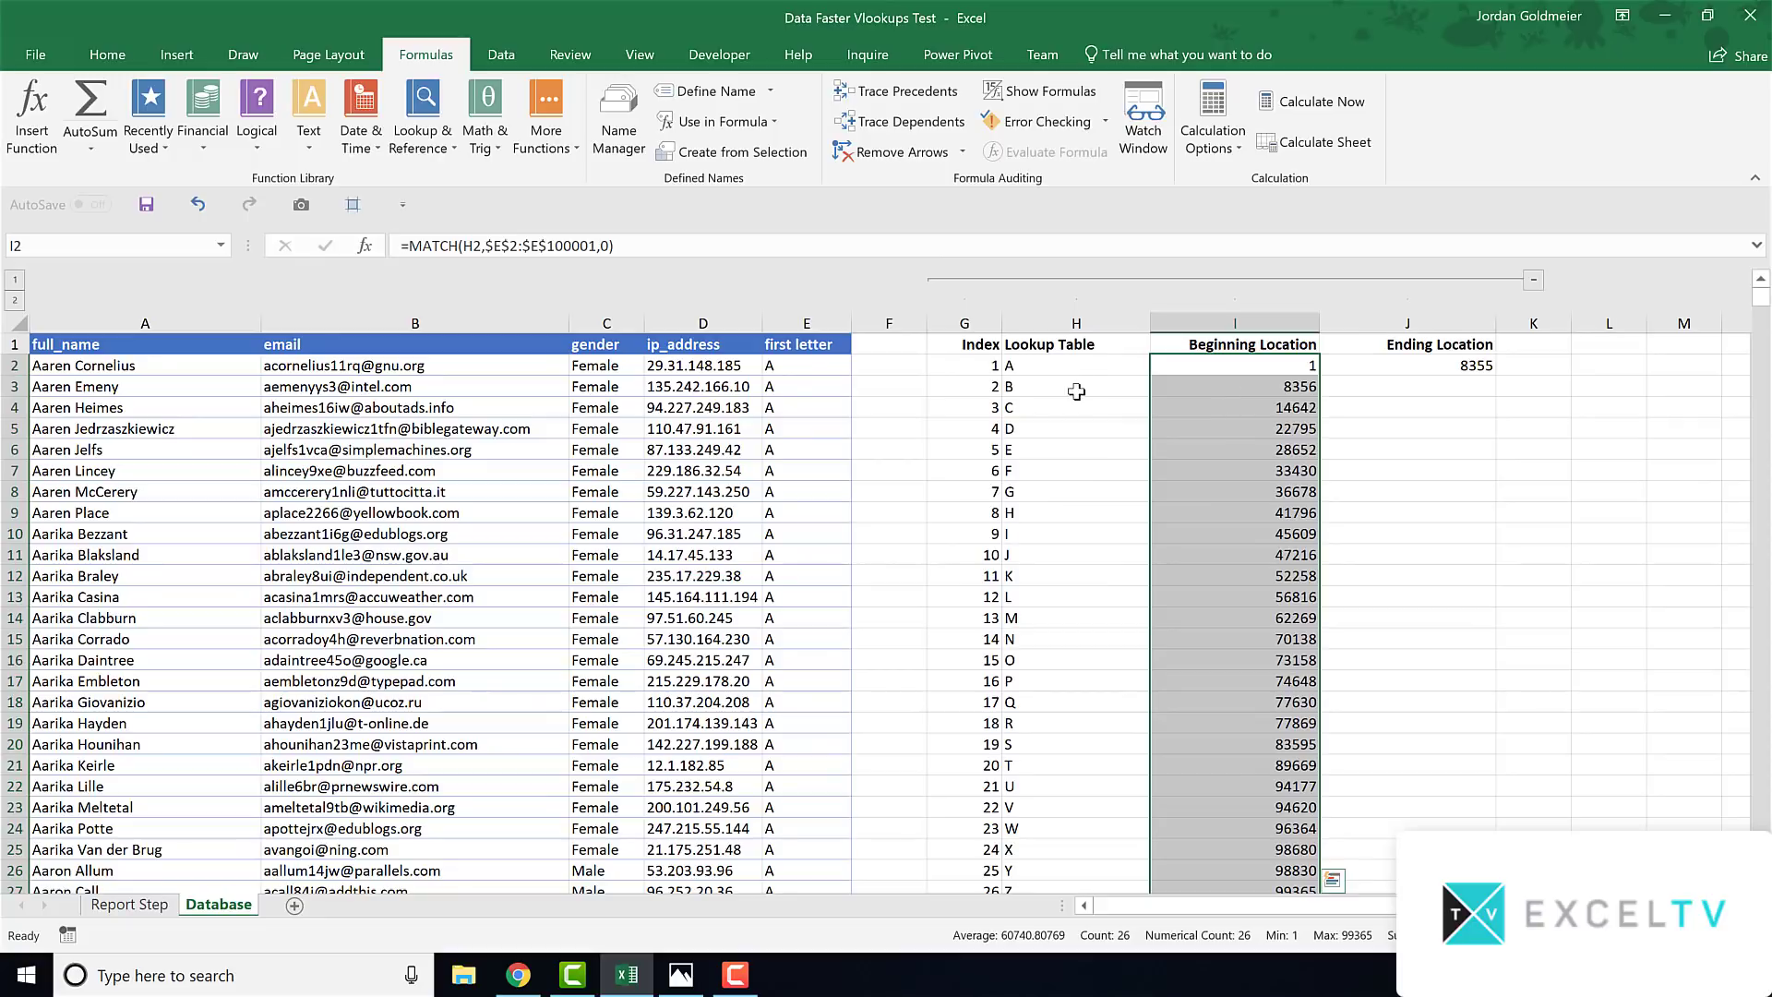
pyautogui.click(1263, 450)
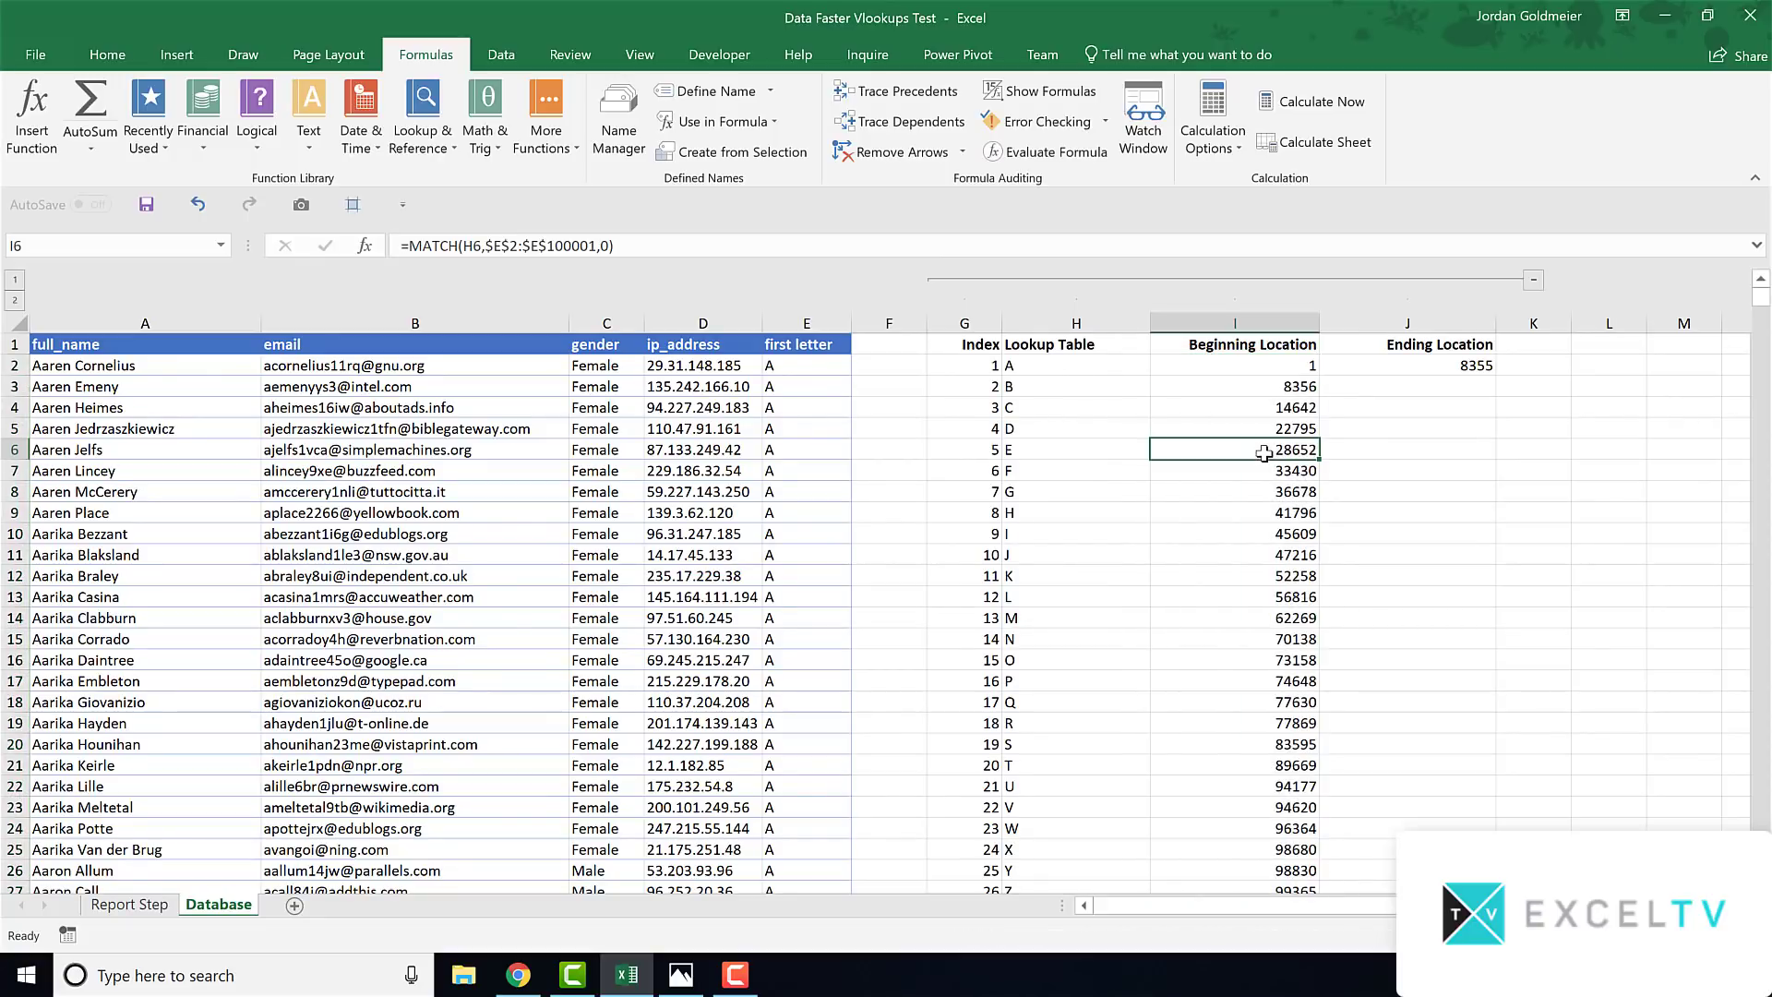
pyautogui.scroll(-1, 1259, 450)
pyautogui.scroll(1, 1273, 599)
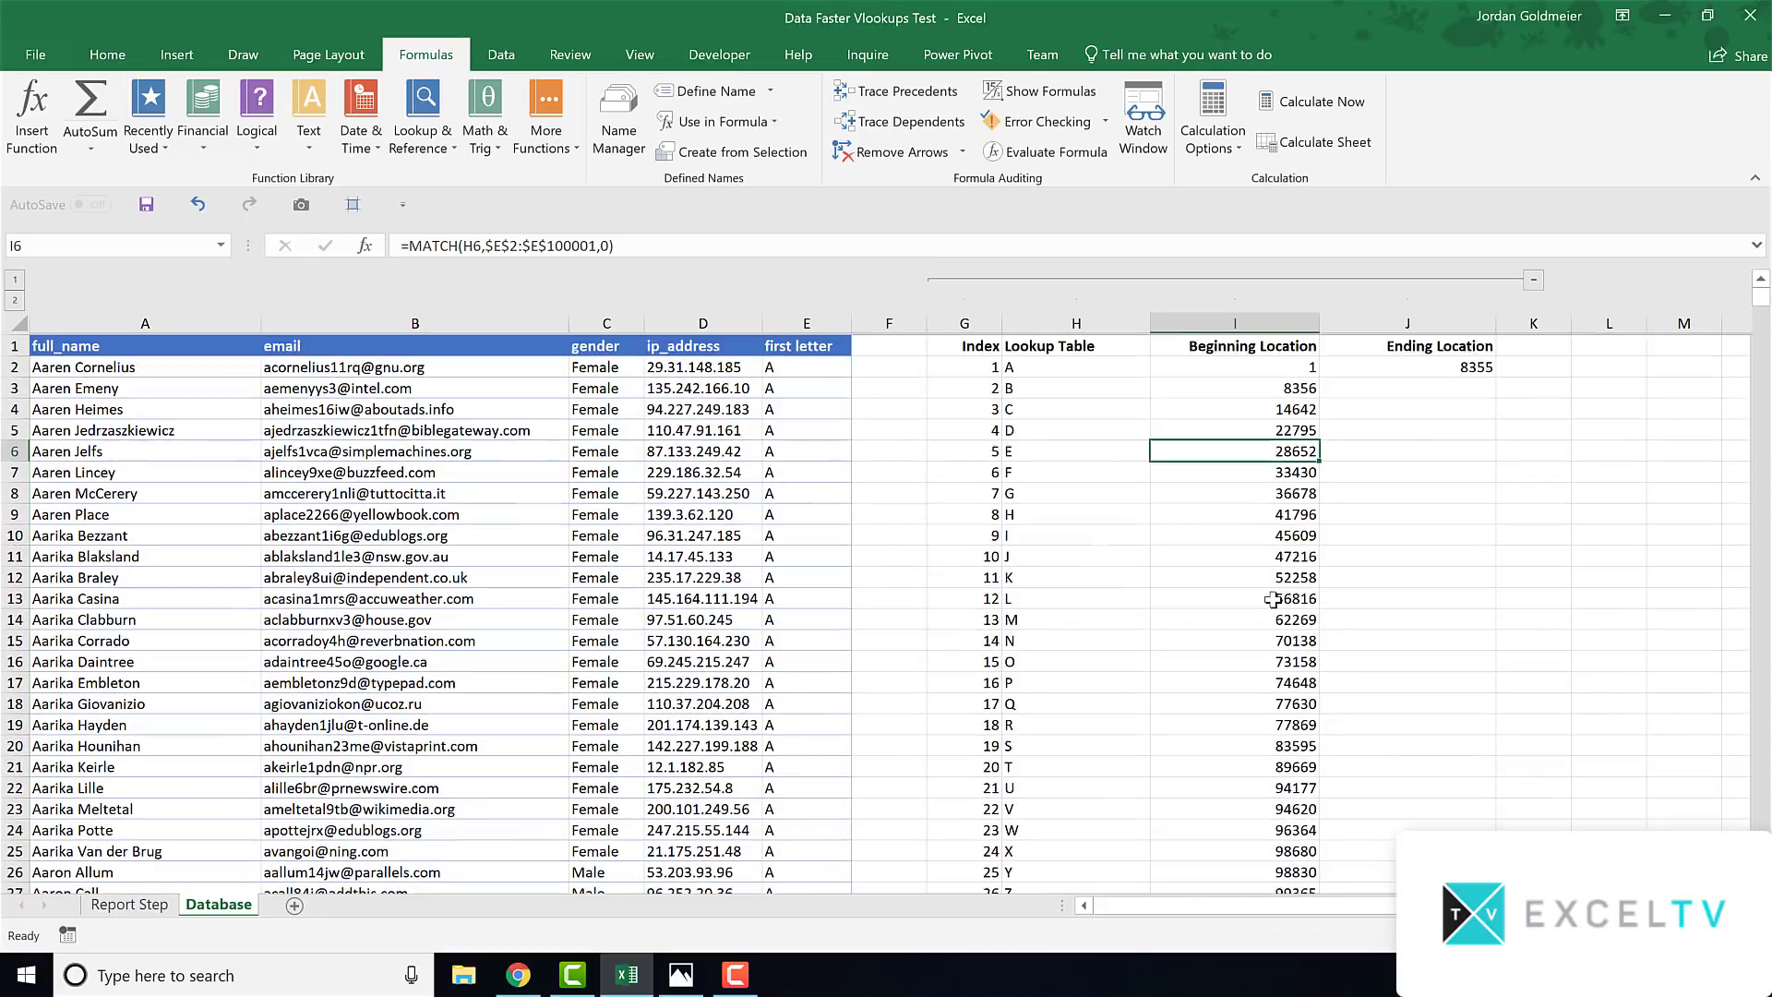
pyautogui.click(1405, 365)
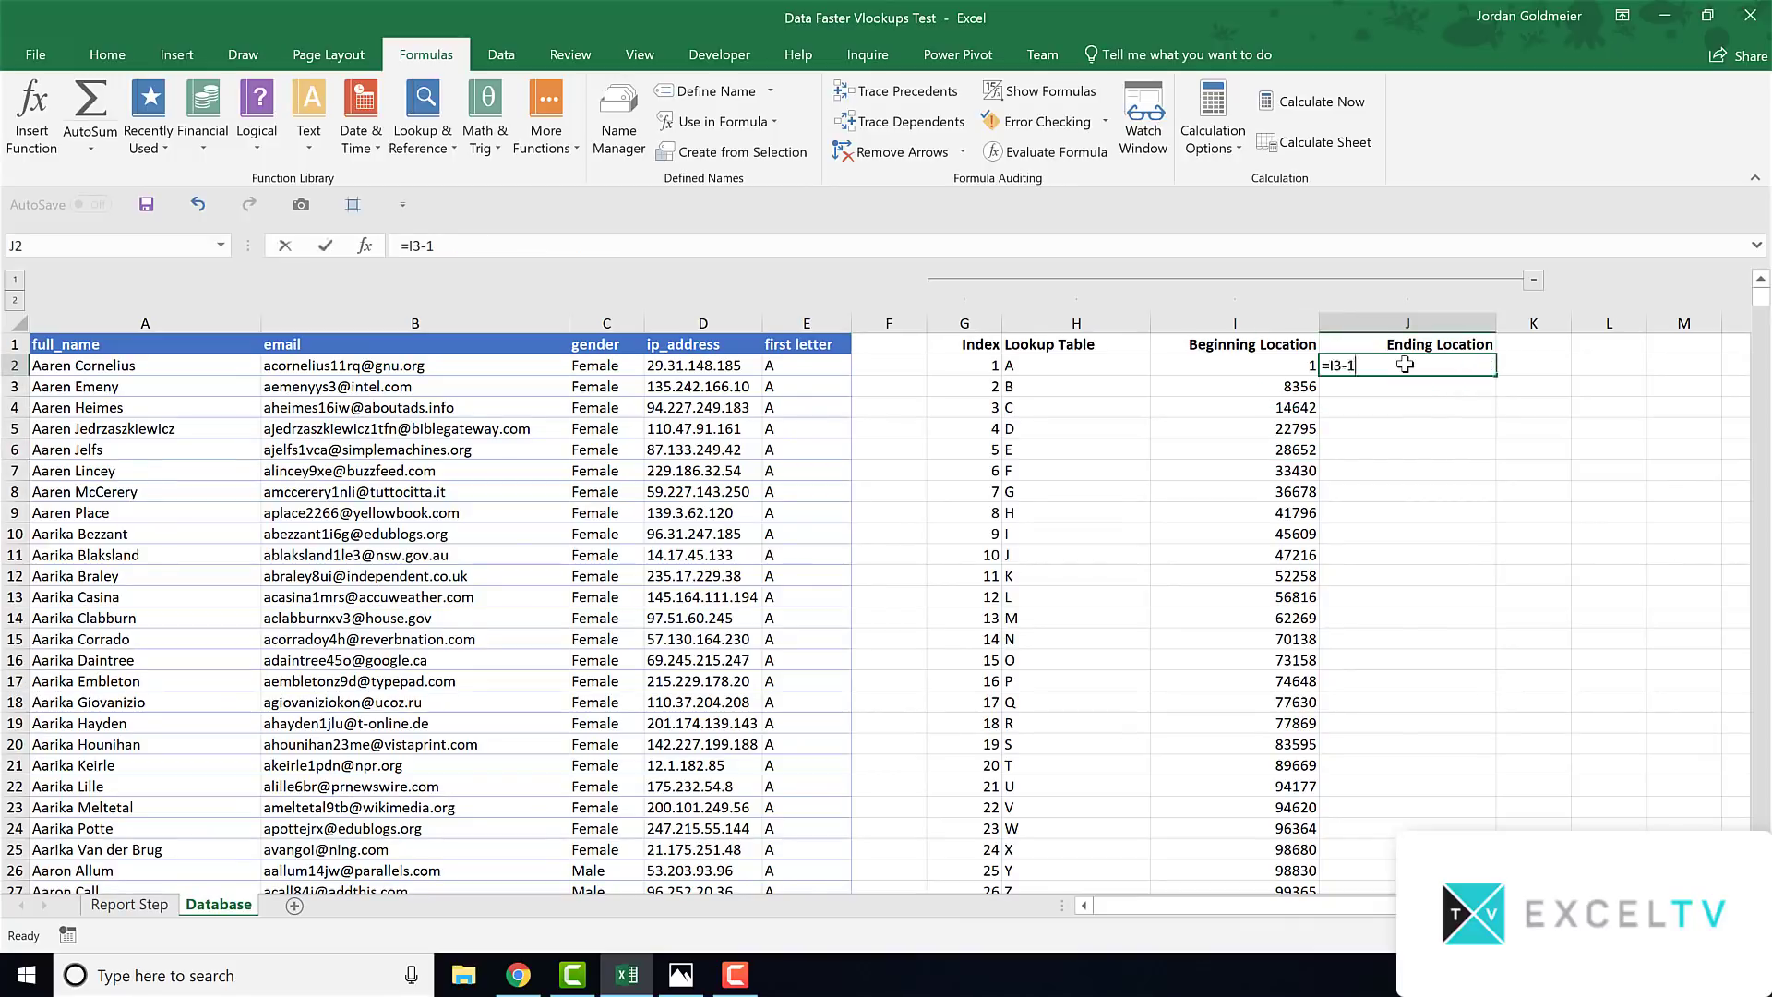
# Enter =I3-1 in J2 and fill it down the Ending Location column
pyautogui.write('=')
pyautogui.press('Down')
pyautogui.press('Left')
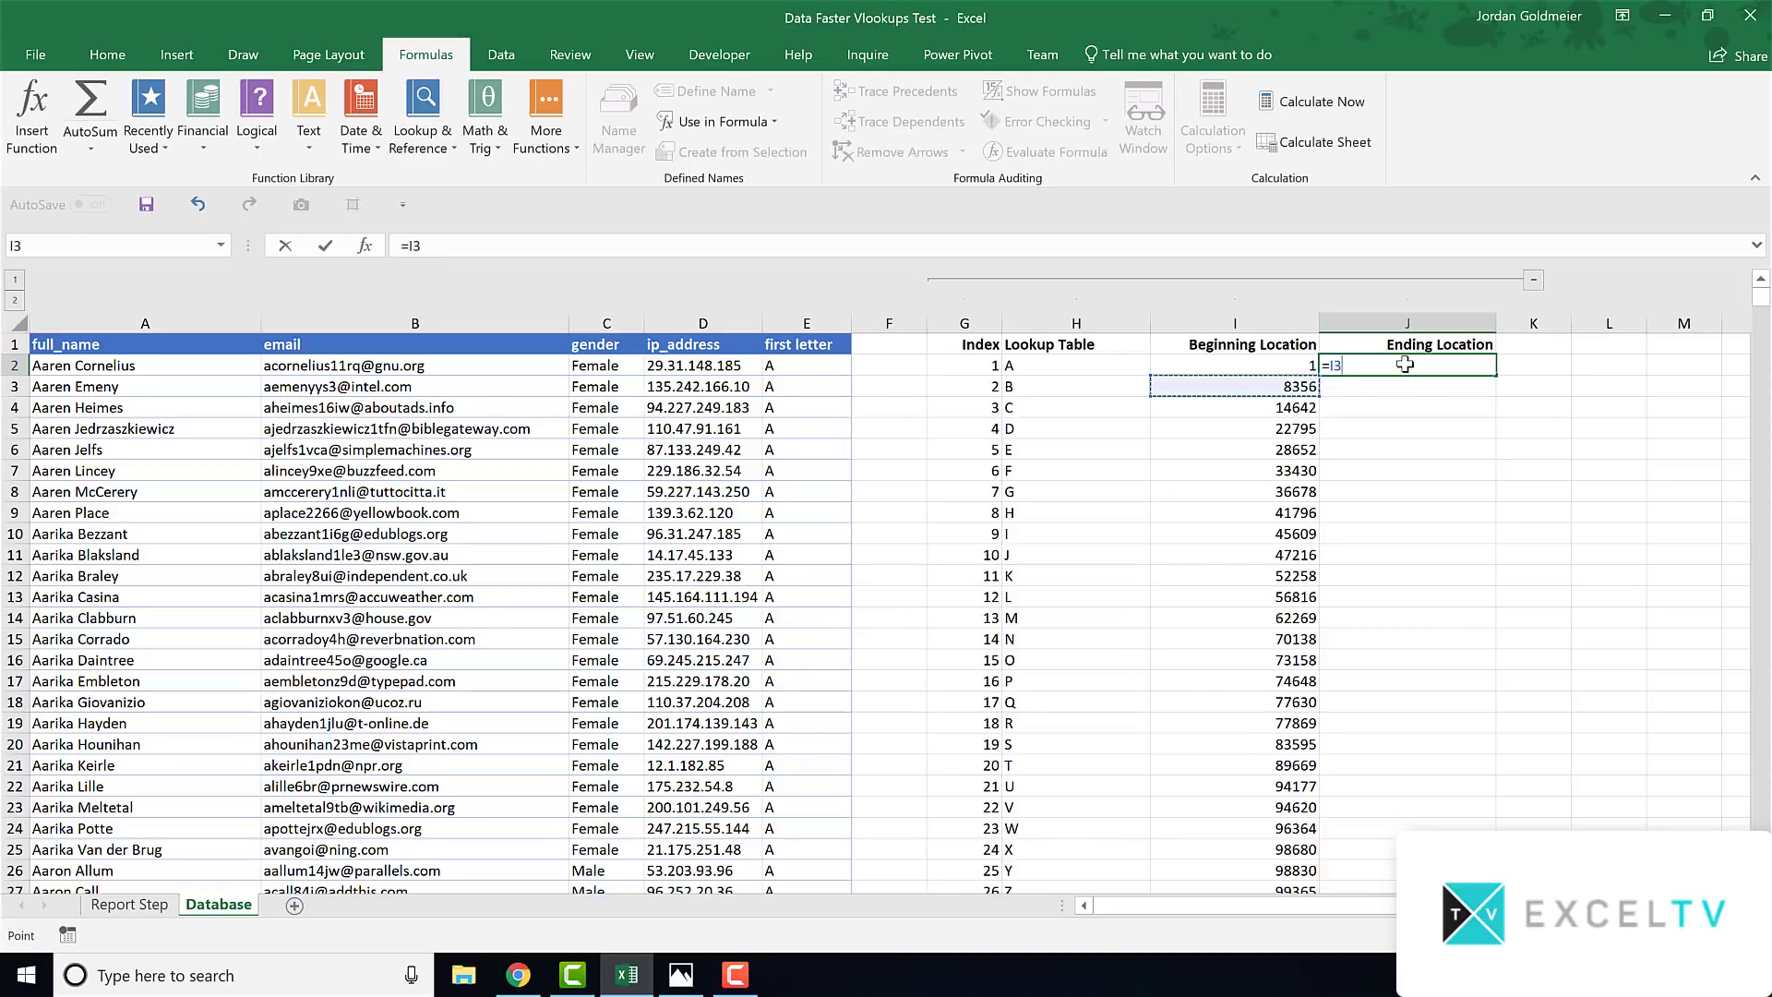
pyautogui.write('-1')
pyautogui.press('Return')
pyautogui.click(1421, 366)
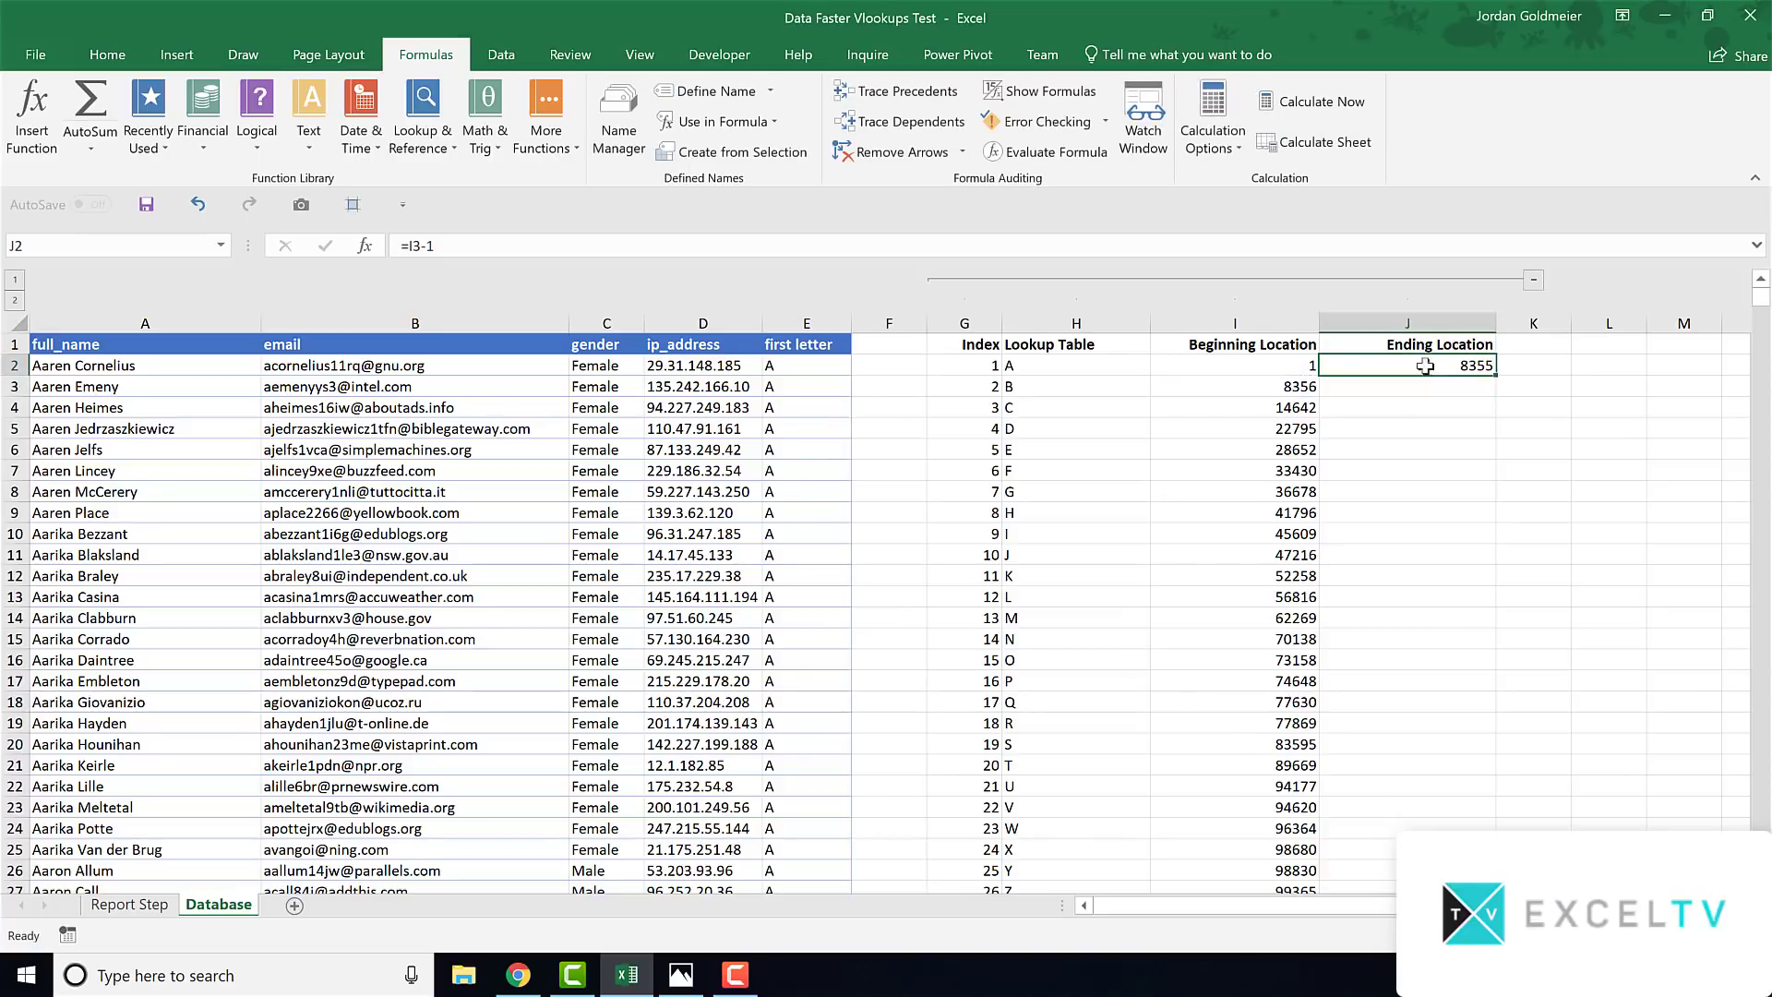
pyautogui.doubleClick(1493, 377)
# Replace letter Z's ending formula in J27 with a COUNTA function
pyautogui.scroll(-4, 1388, 565)
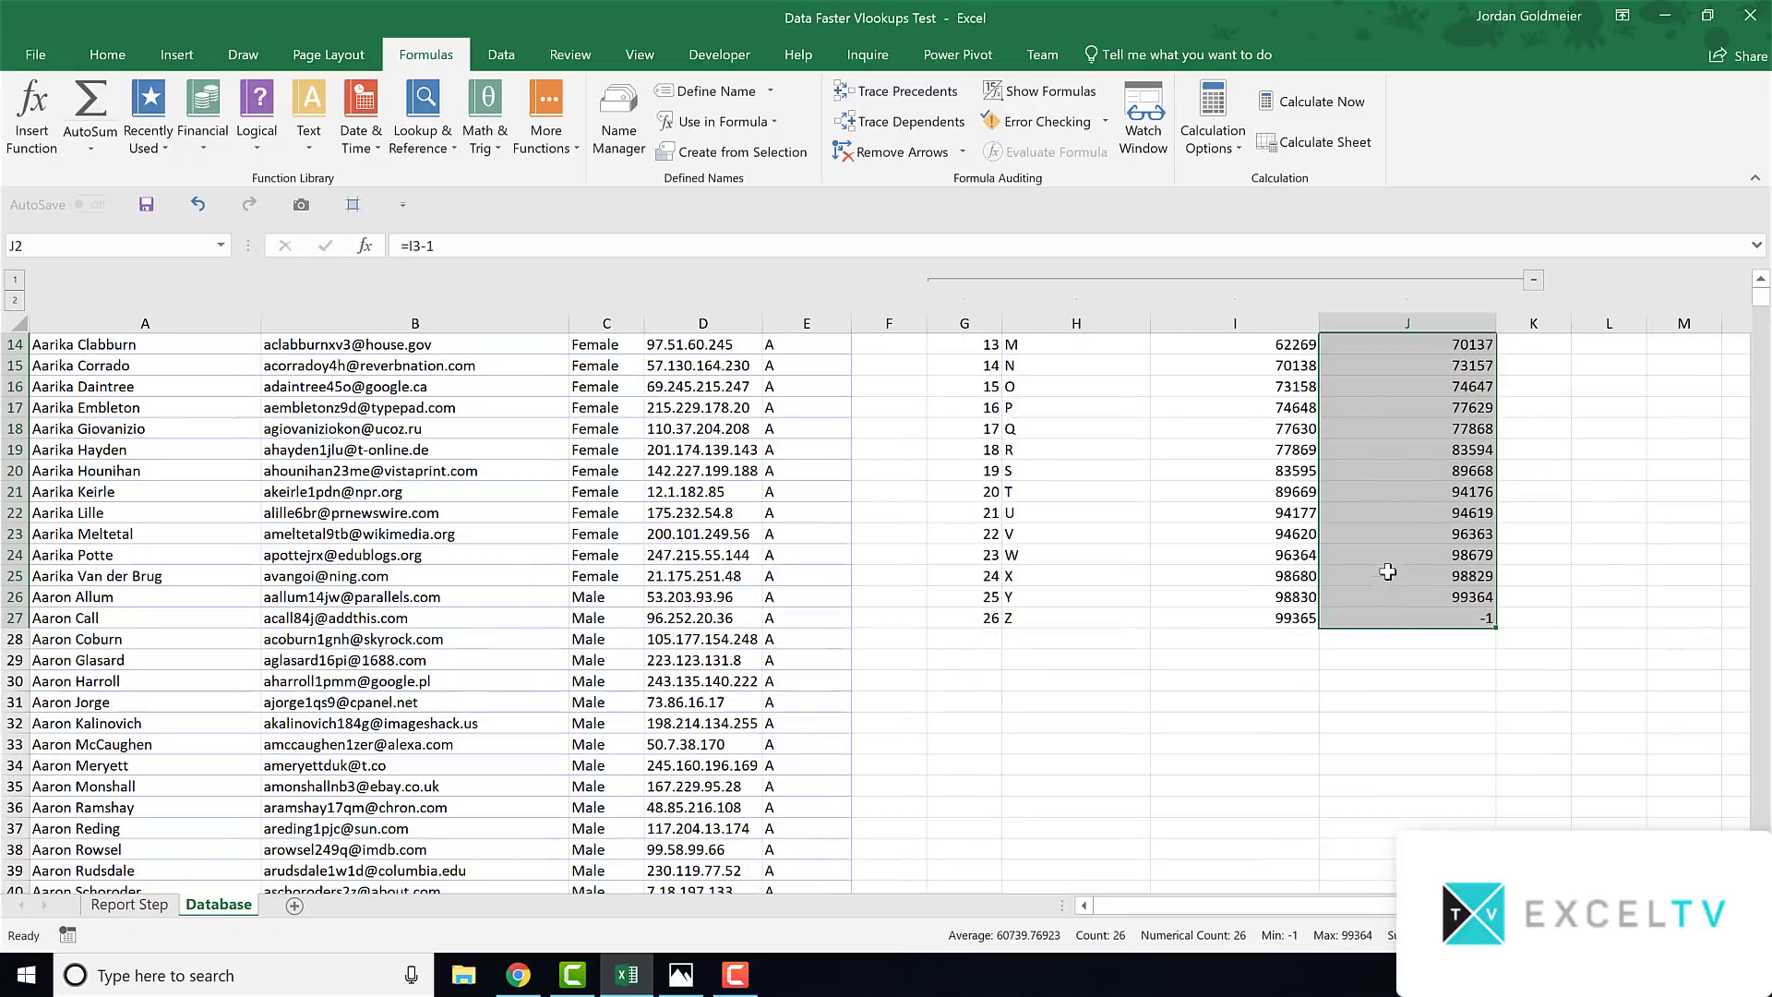
pyautogui.click(1419, 622)
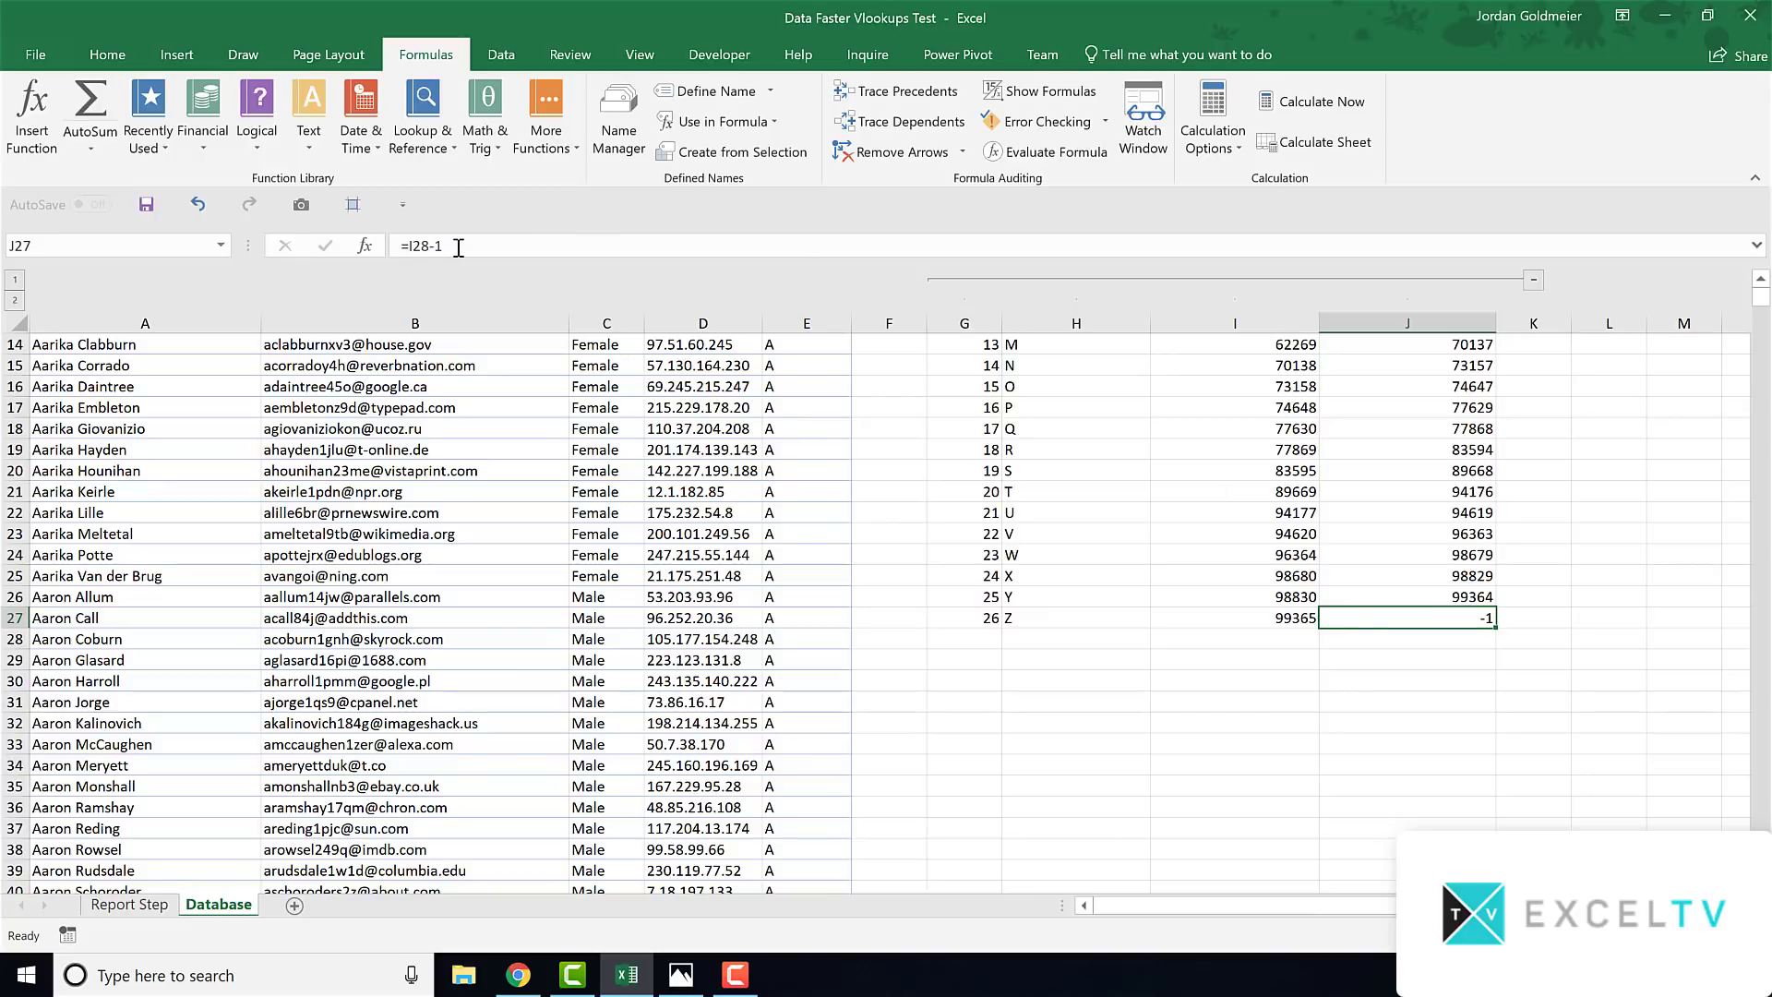
pyautogui.moveTo(459, 247); pyautogui.dragTo(352, 250)
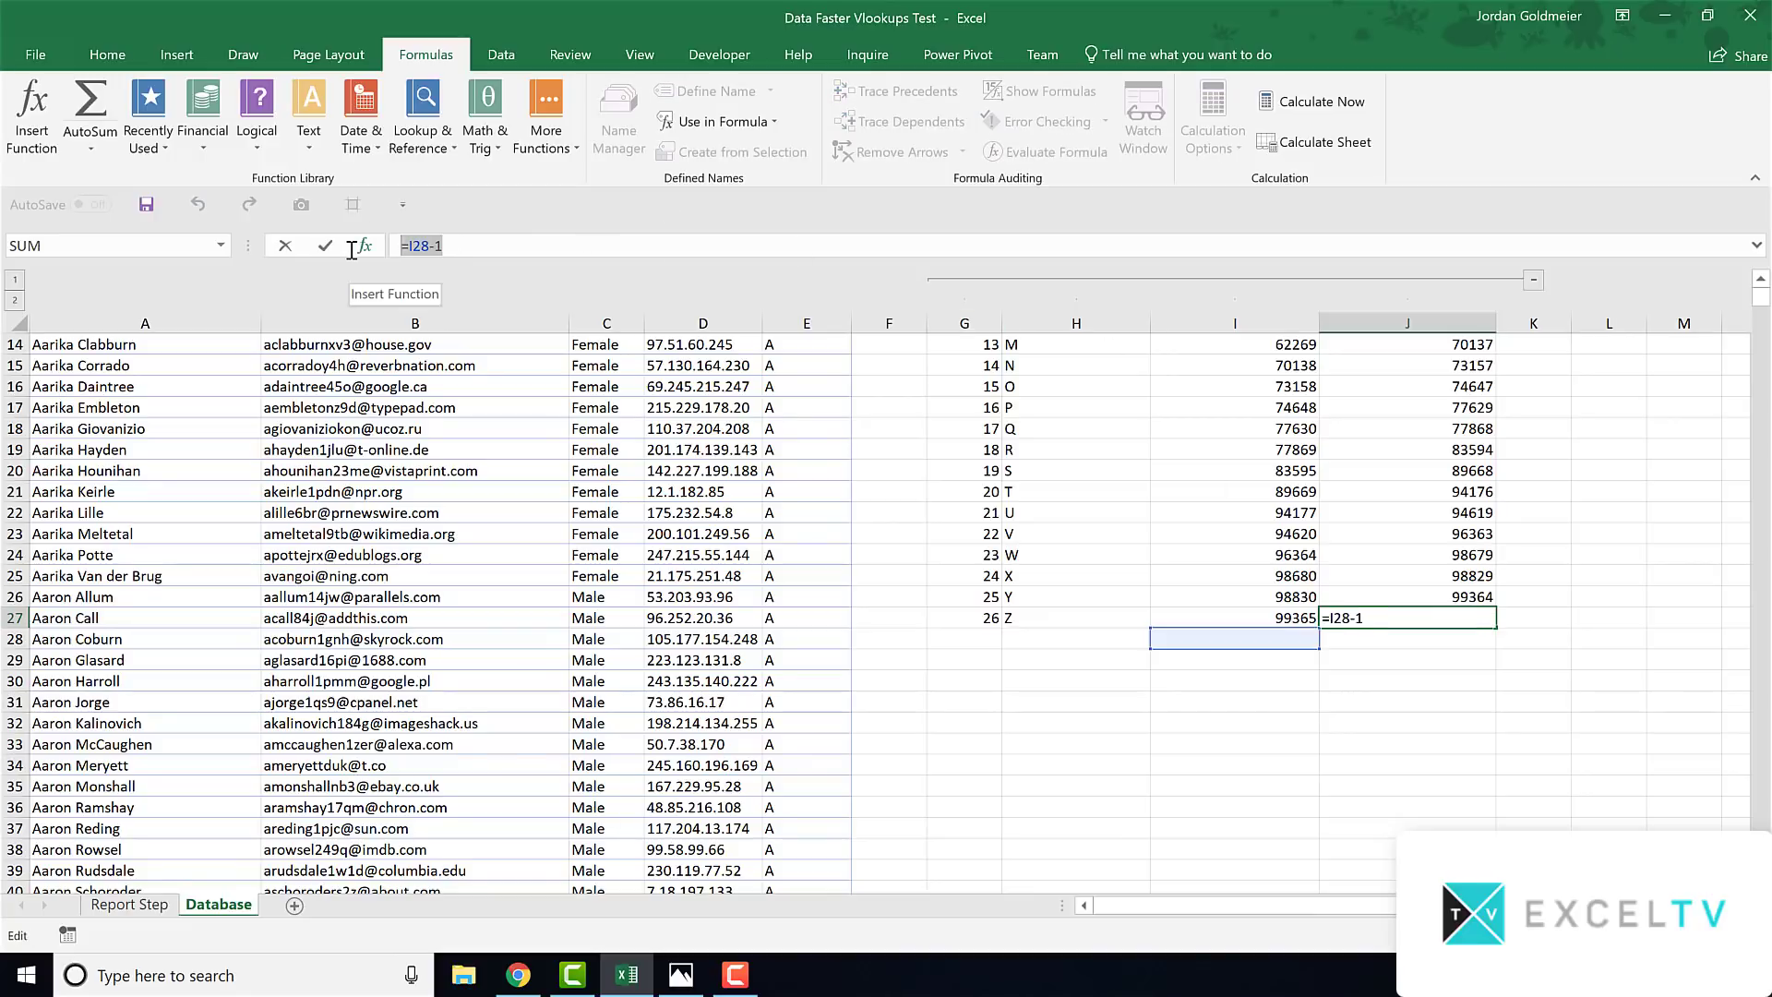
pyautogui.write('=count')
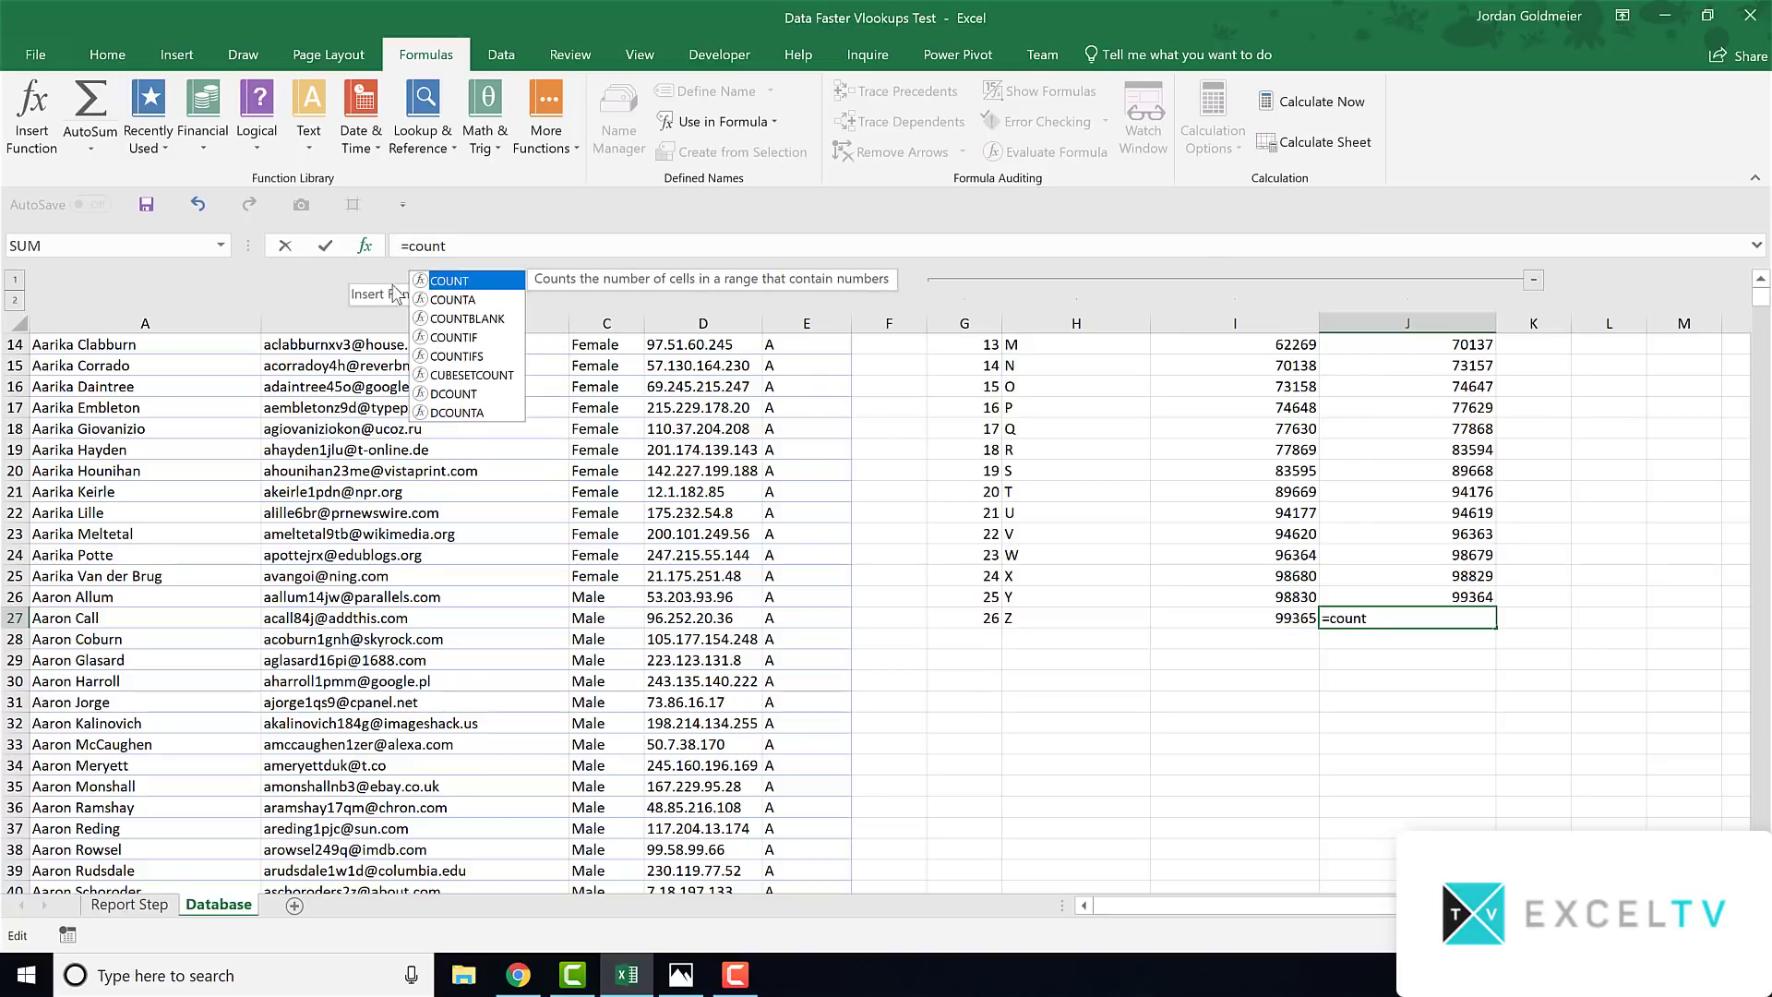
pyautogui.click(461, 301)
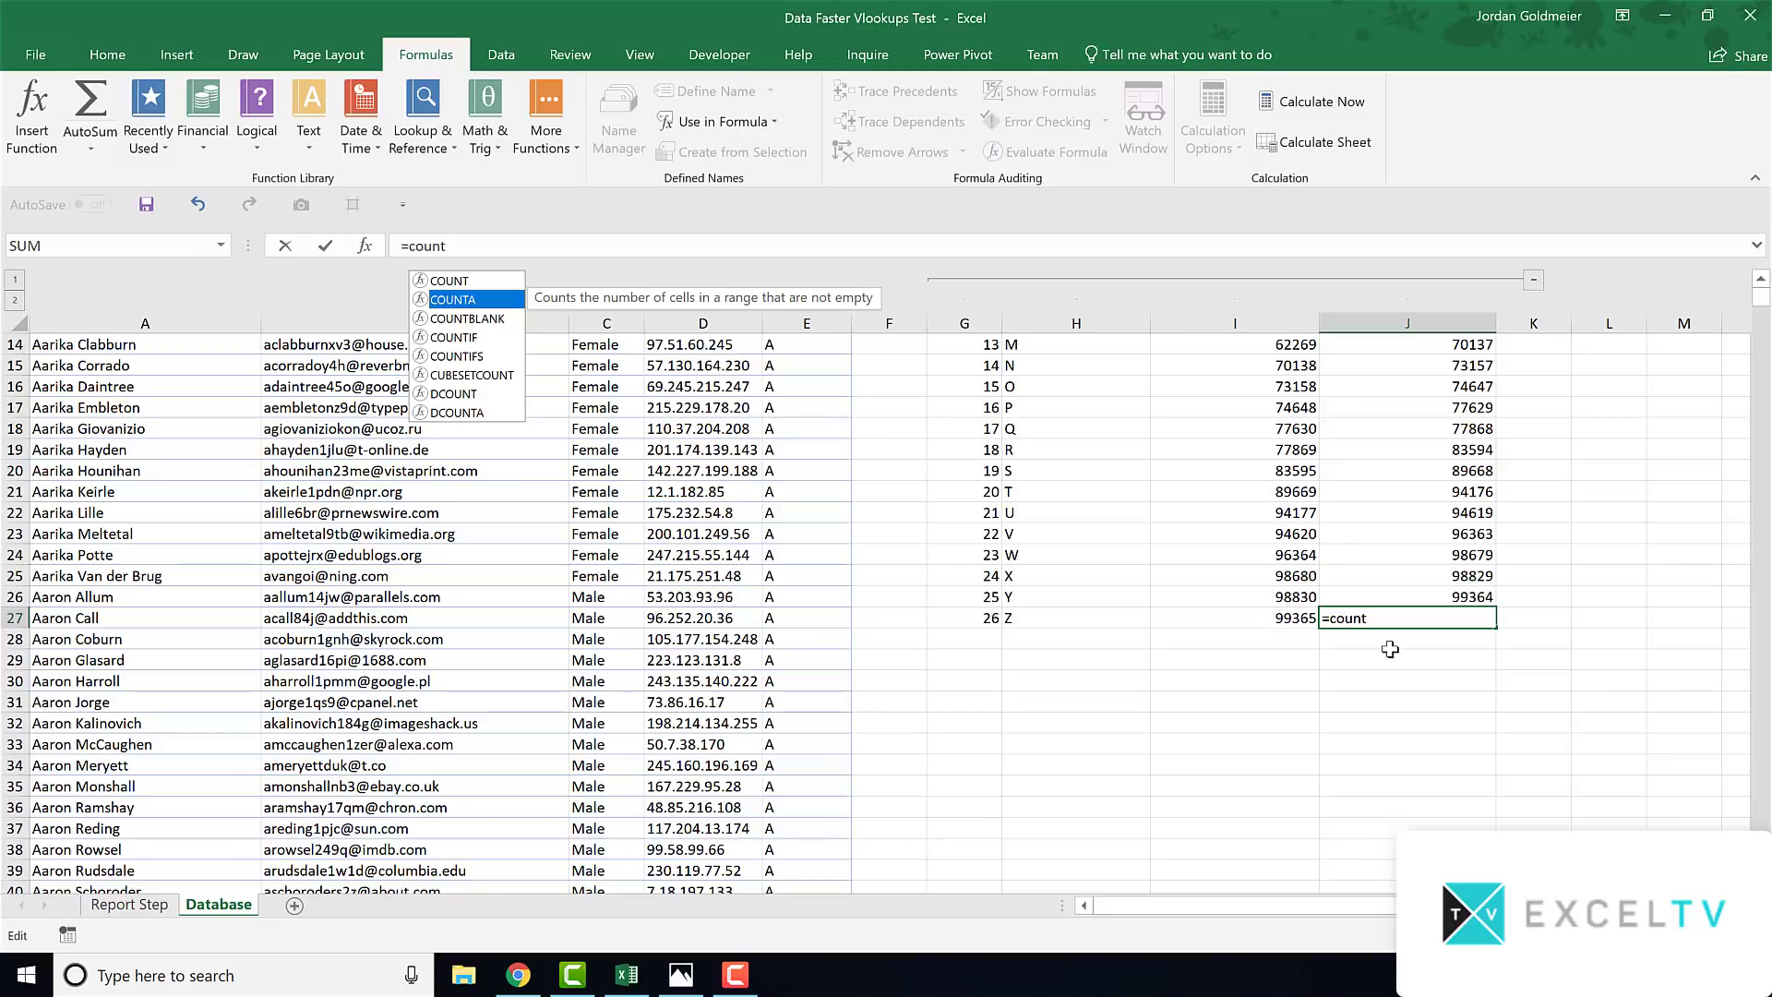
pyautogui.scroll(4, 489, 445)
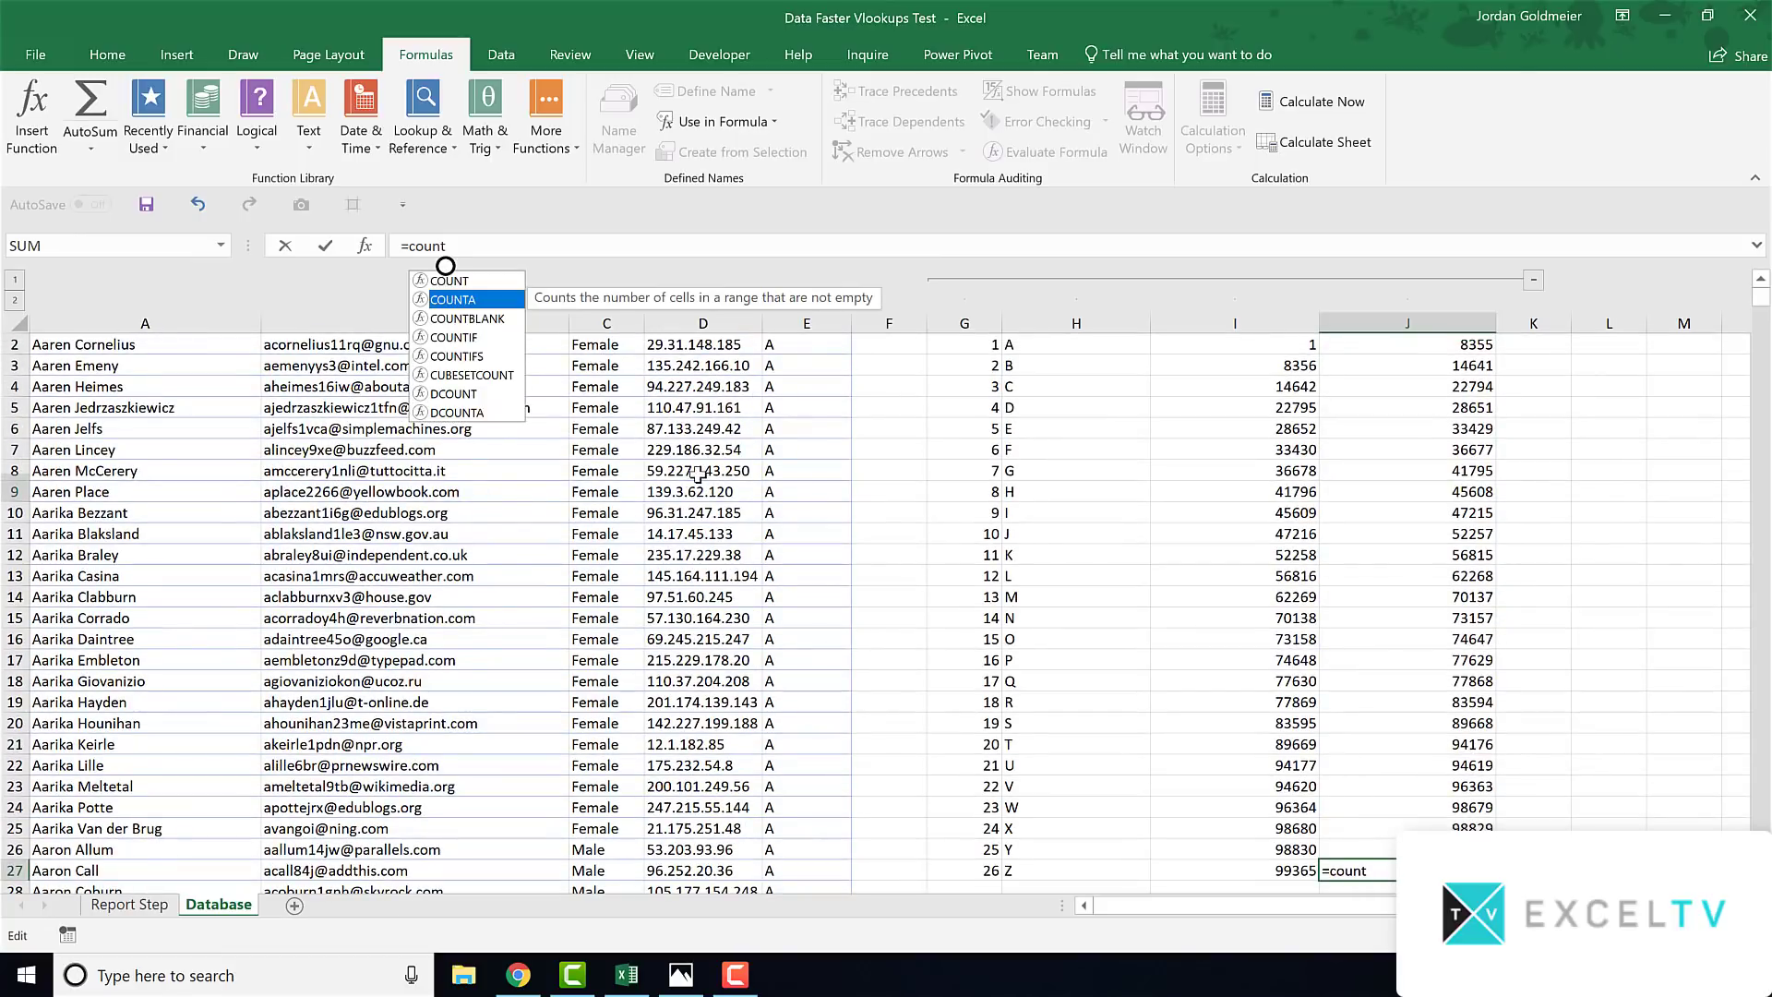
pyautogui.press('Tab')
# Count names from A2 to the locked $A$100001 so Z's ending shows 100000
pyautogui.scroll(1, 698, 475)
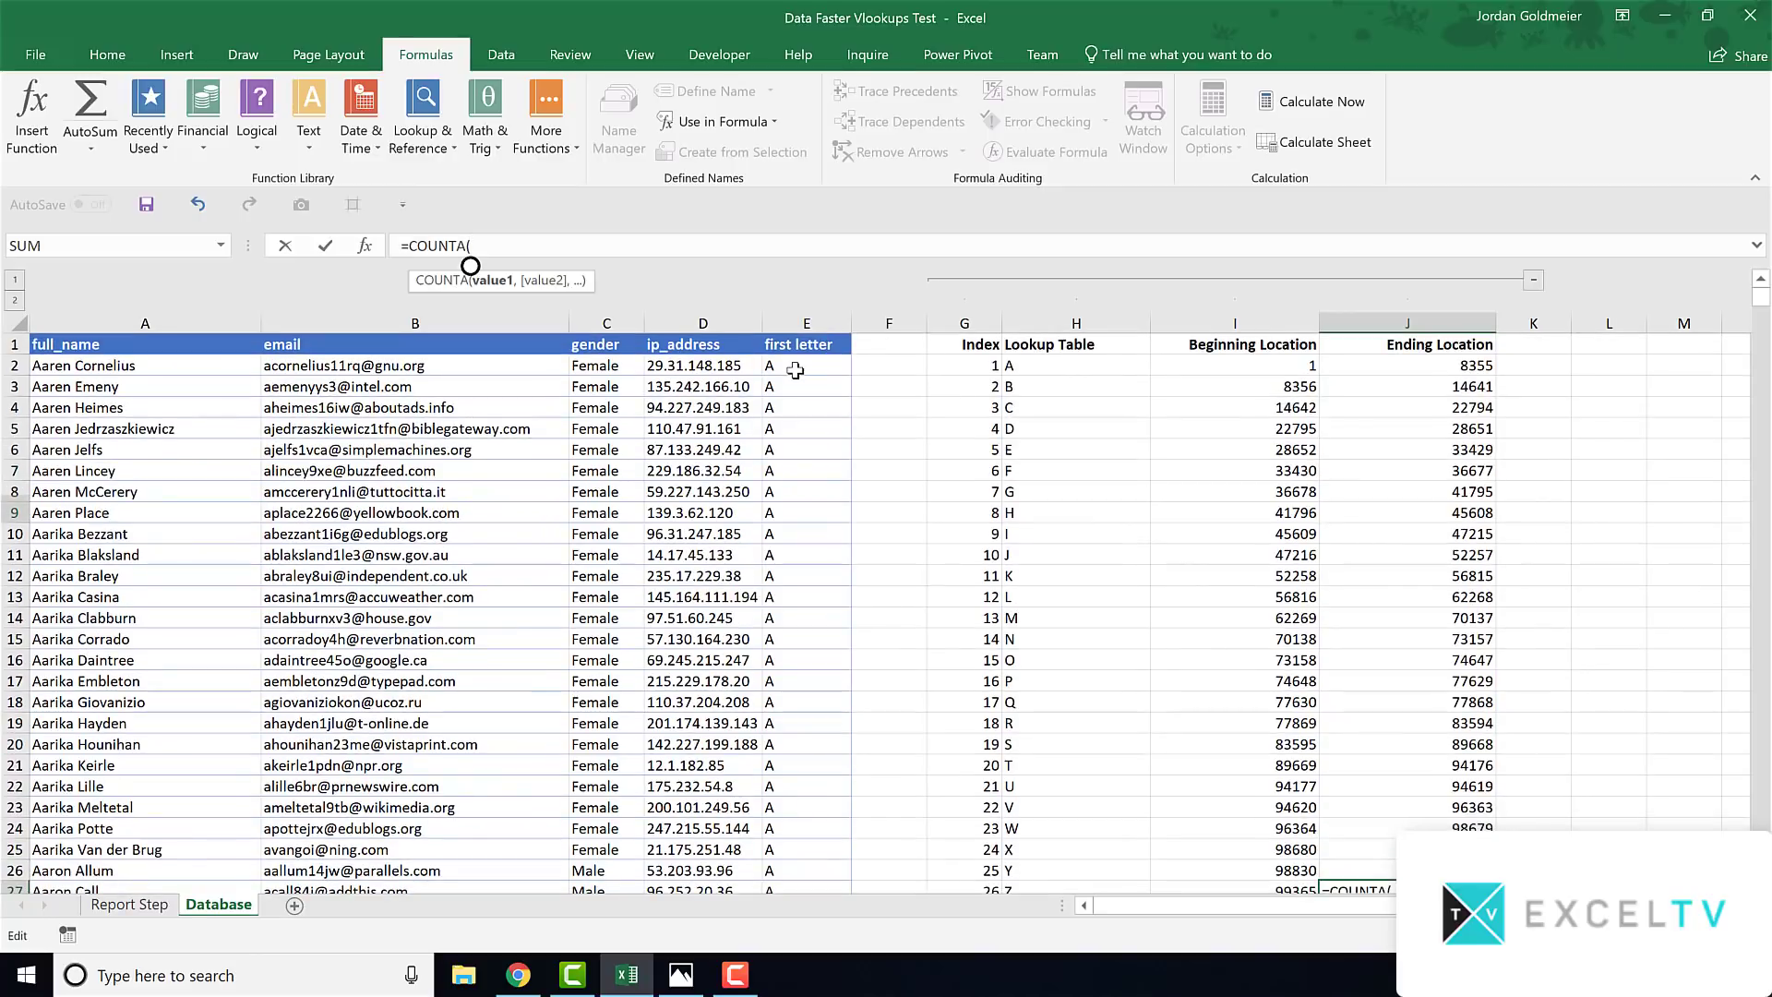
pyautogui.click(97, 366)
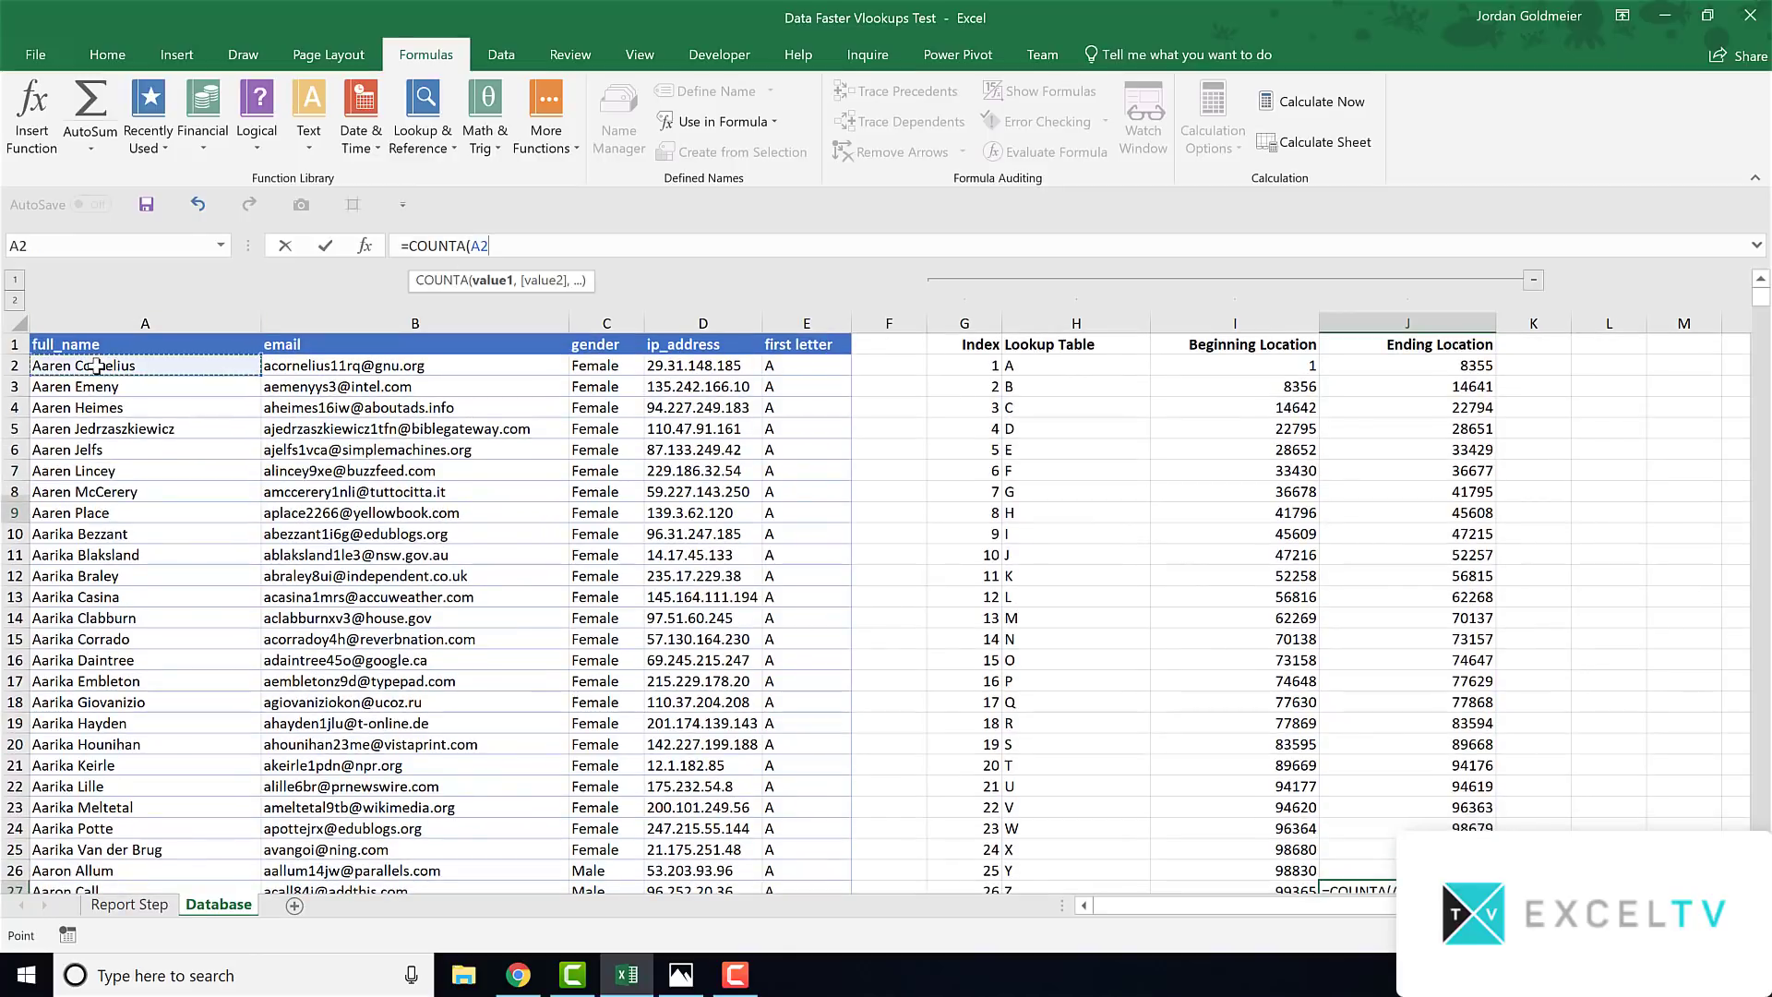
pyautogui.hotkey('ctrl', 'shift', 'Down')
pyautogui.write(')')
pyautogui.press('F4')
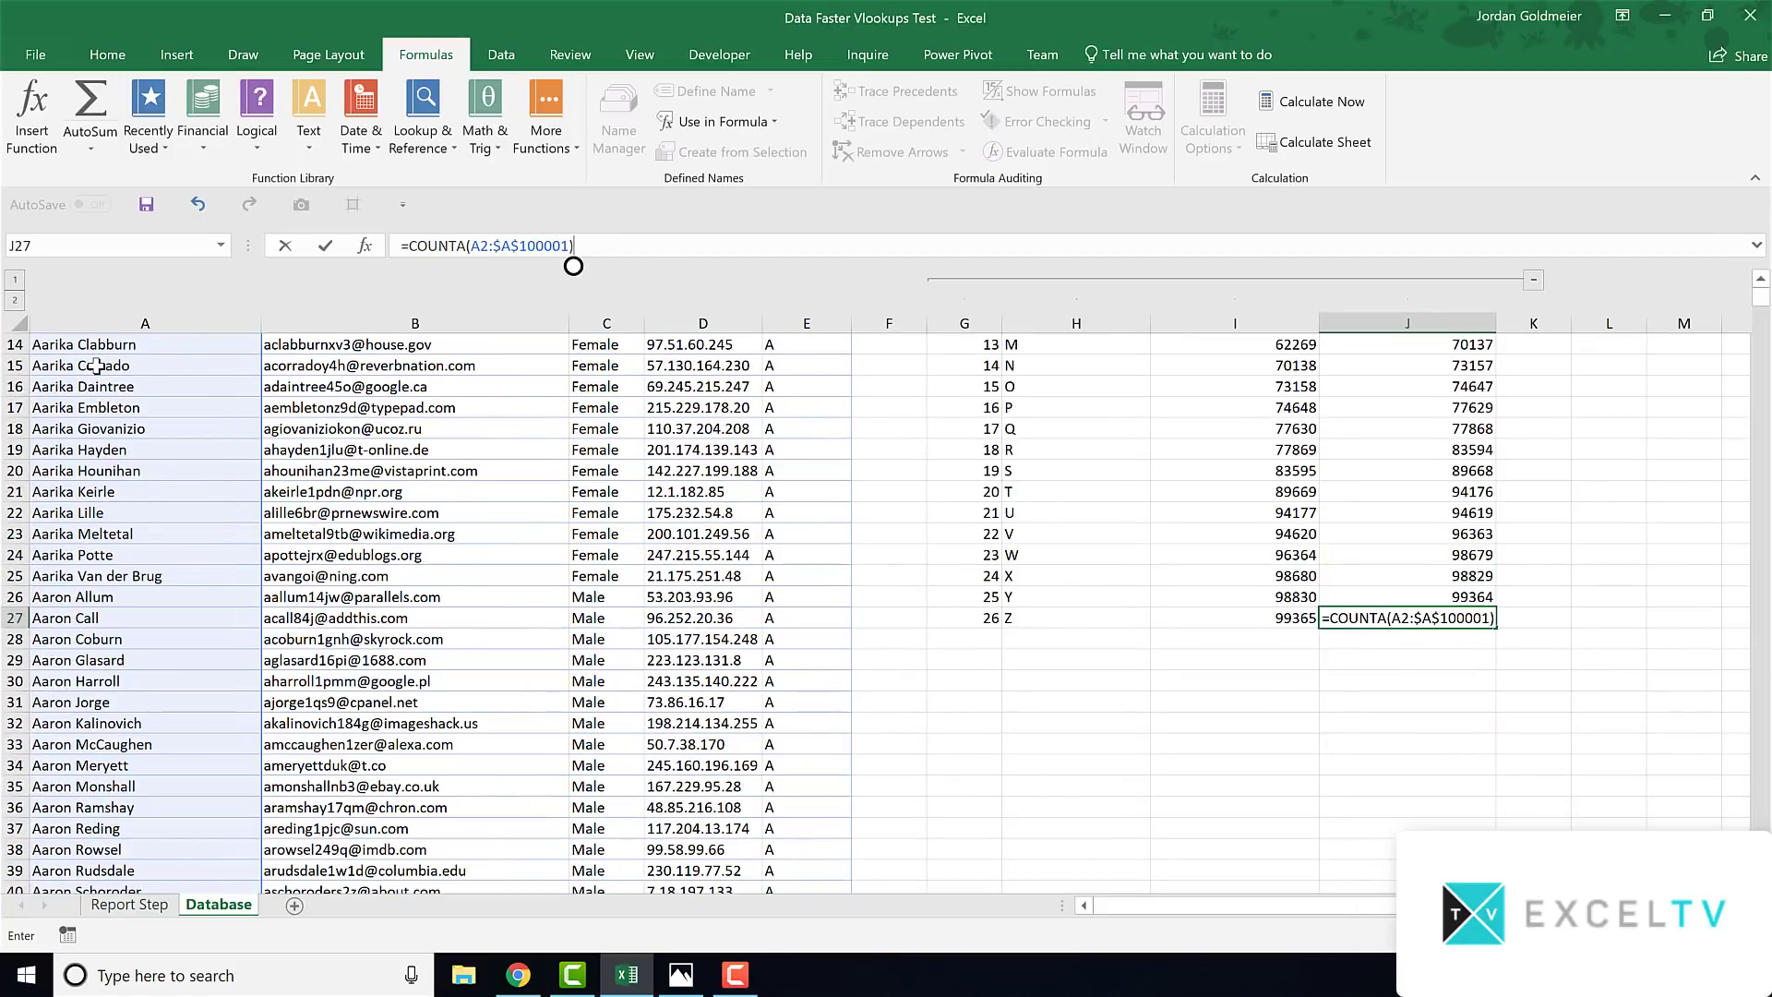
pyautogui.hotkey('ctrl', 'Return')
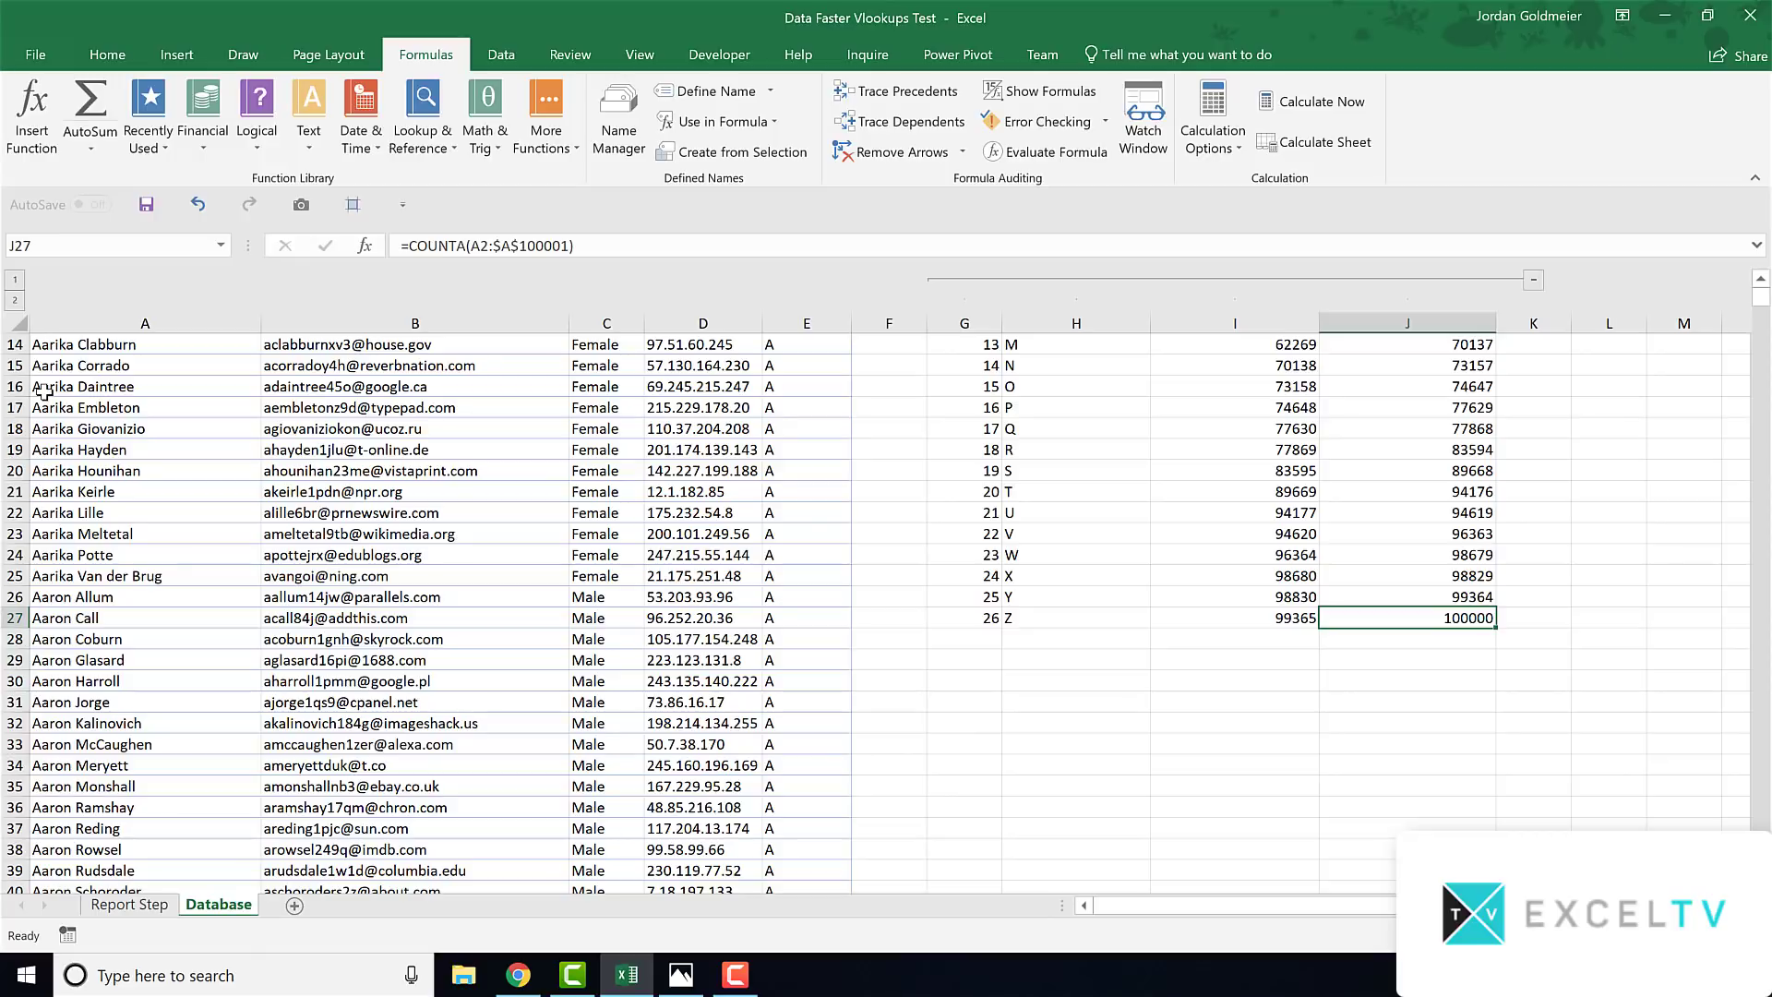
pyautogui.scroll(1, 775, 575)
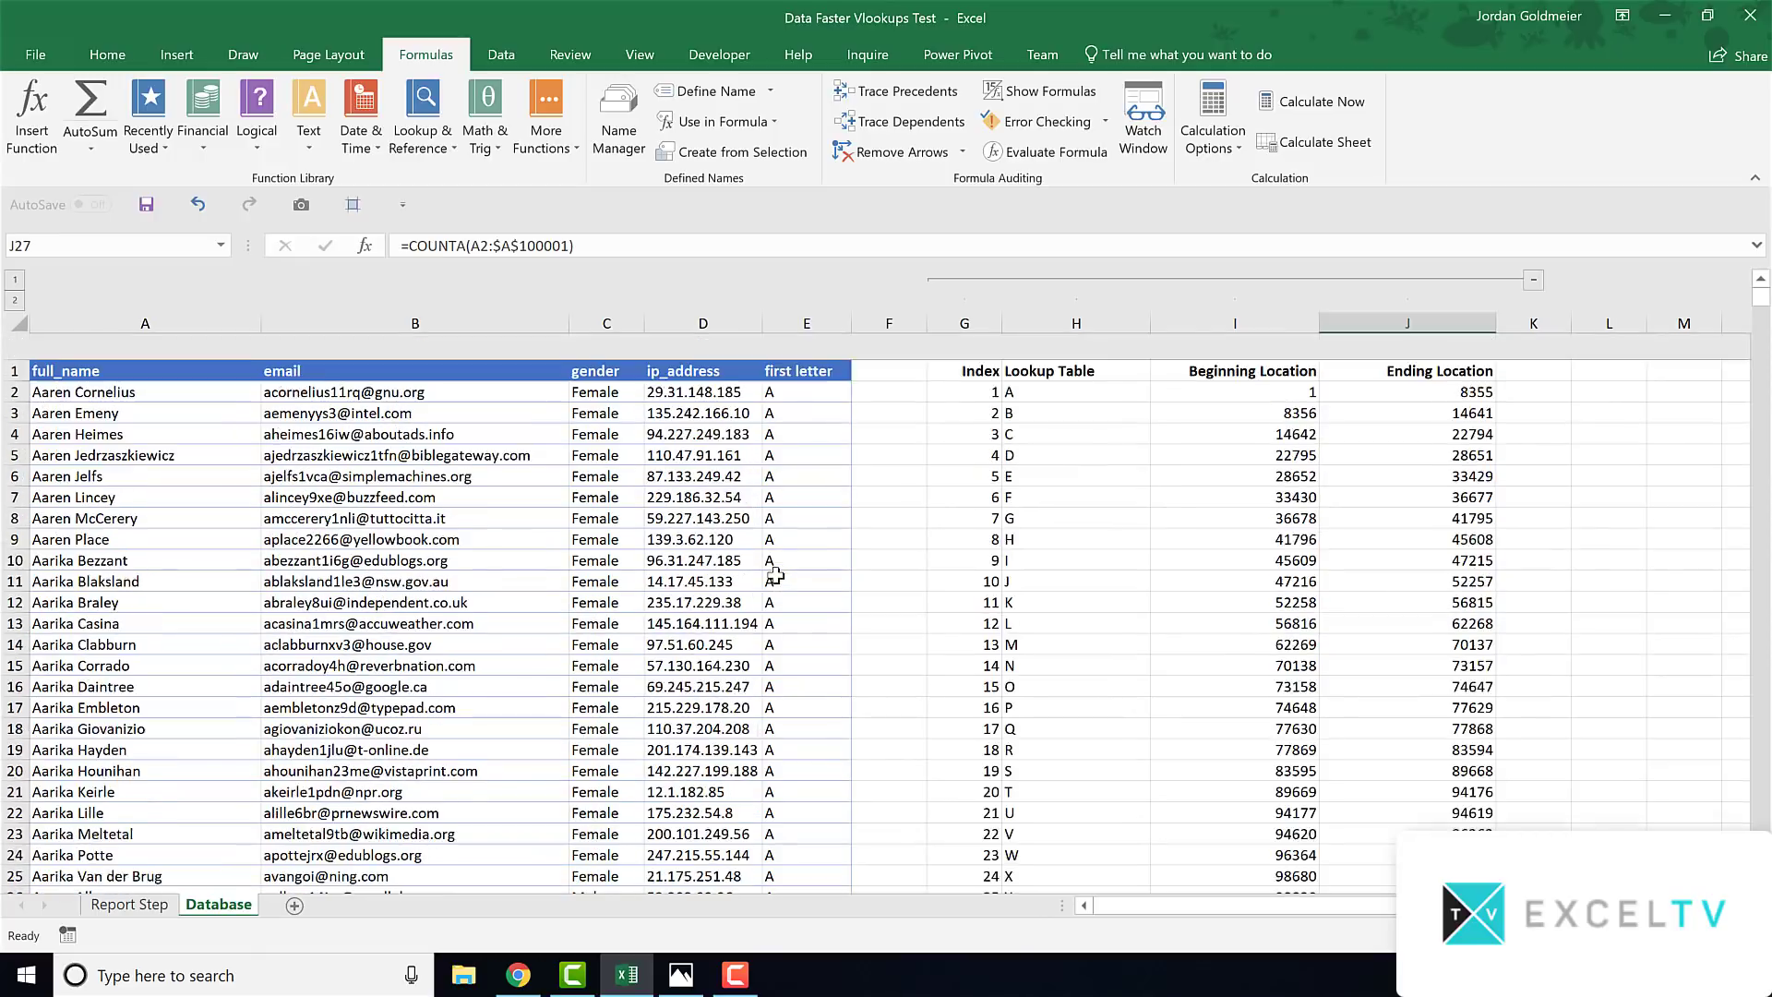
pyautogui.scroll(-1, 776, 575)
pyautogui.scroll(-2, 776, 575)
pyautogui.scroll(2, 773, 583)
# Review letter F's beginning and ending locations, then reveal Report Step's hidden helper columns
pyautogui.click(1251, 498)
pyautogui.click(1278, 471)
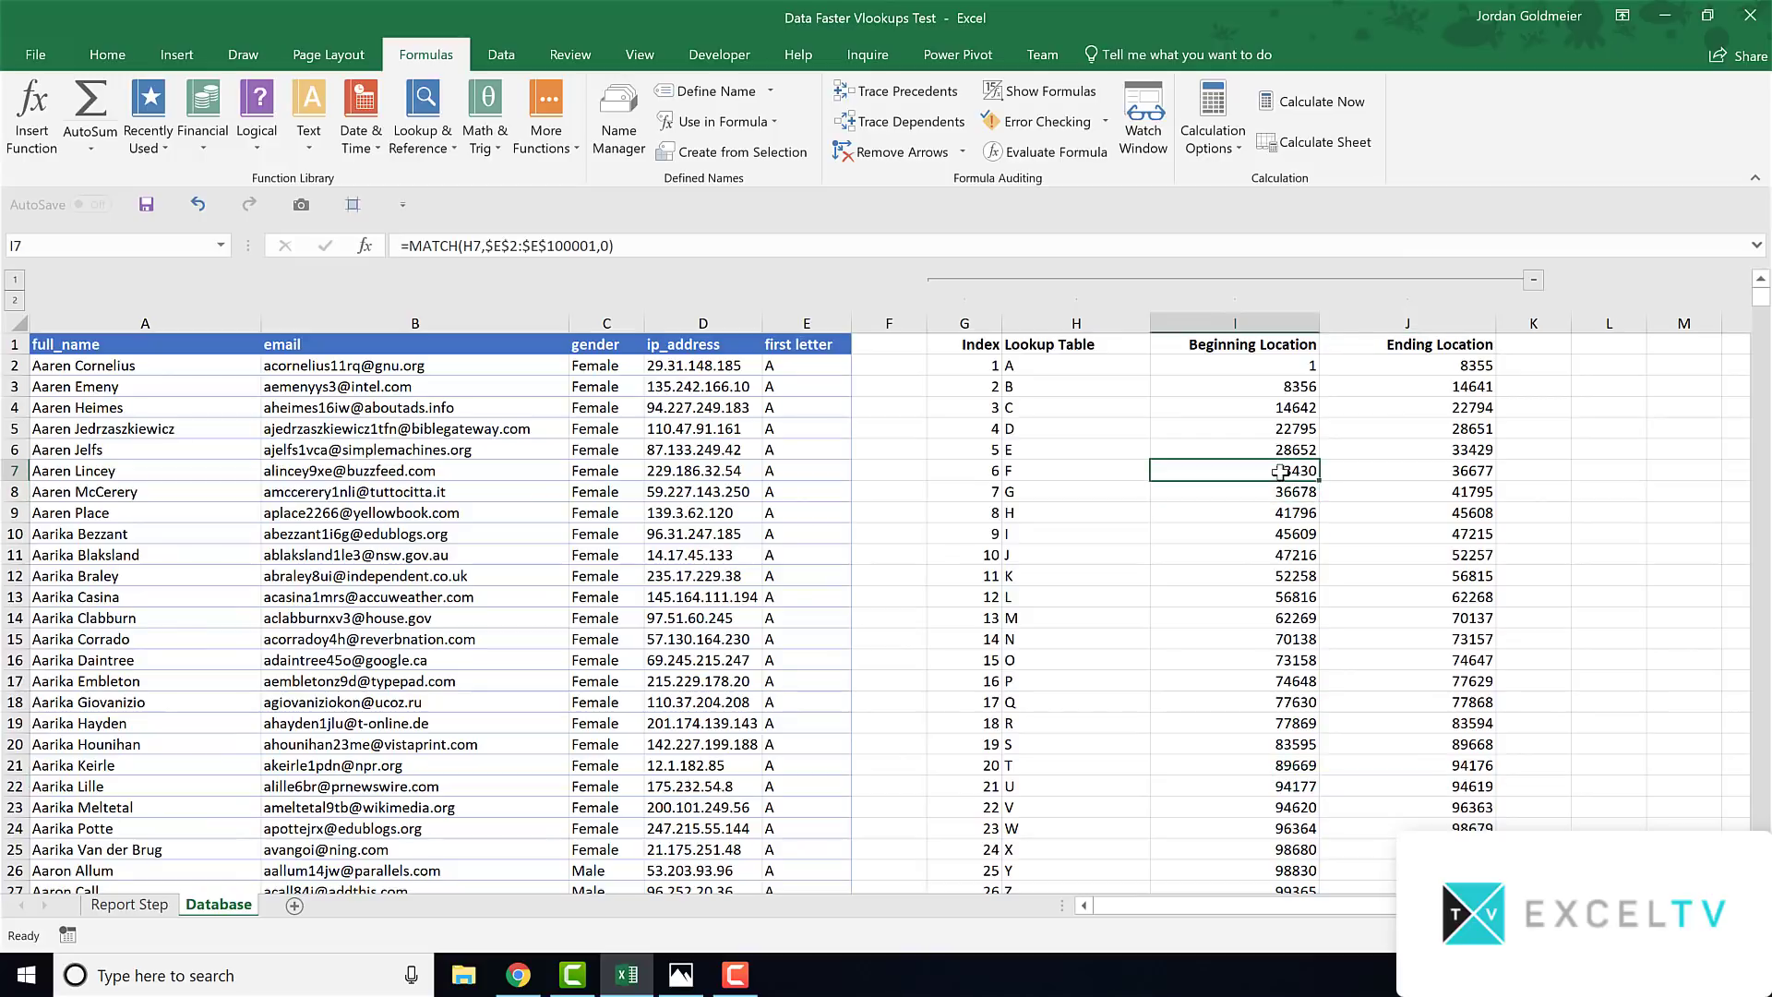
pyautogui.click(1424, 471)
pyautogui.moveTo(1275, 471); pyautogui.dragTo(1376, 476)
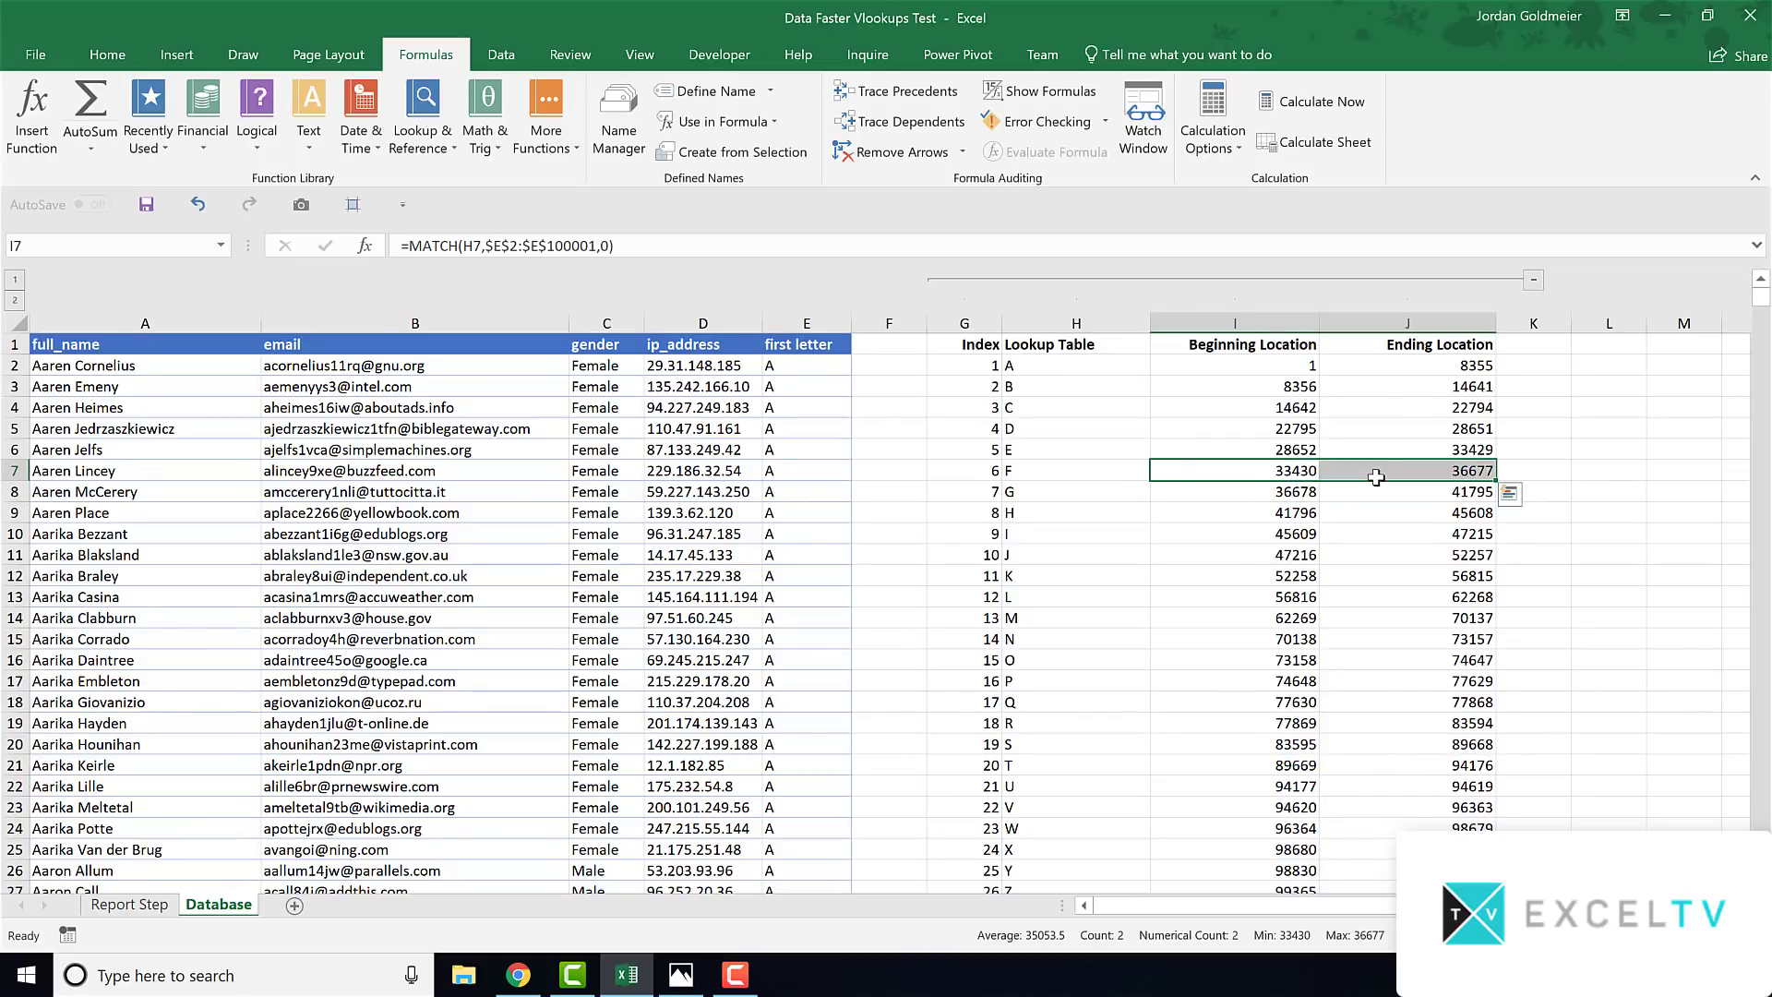
pyautogui.click(111, 905)
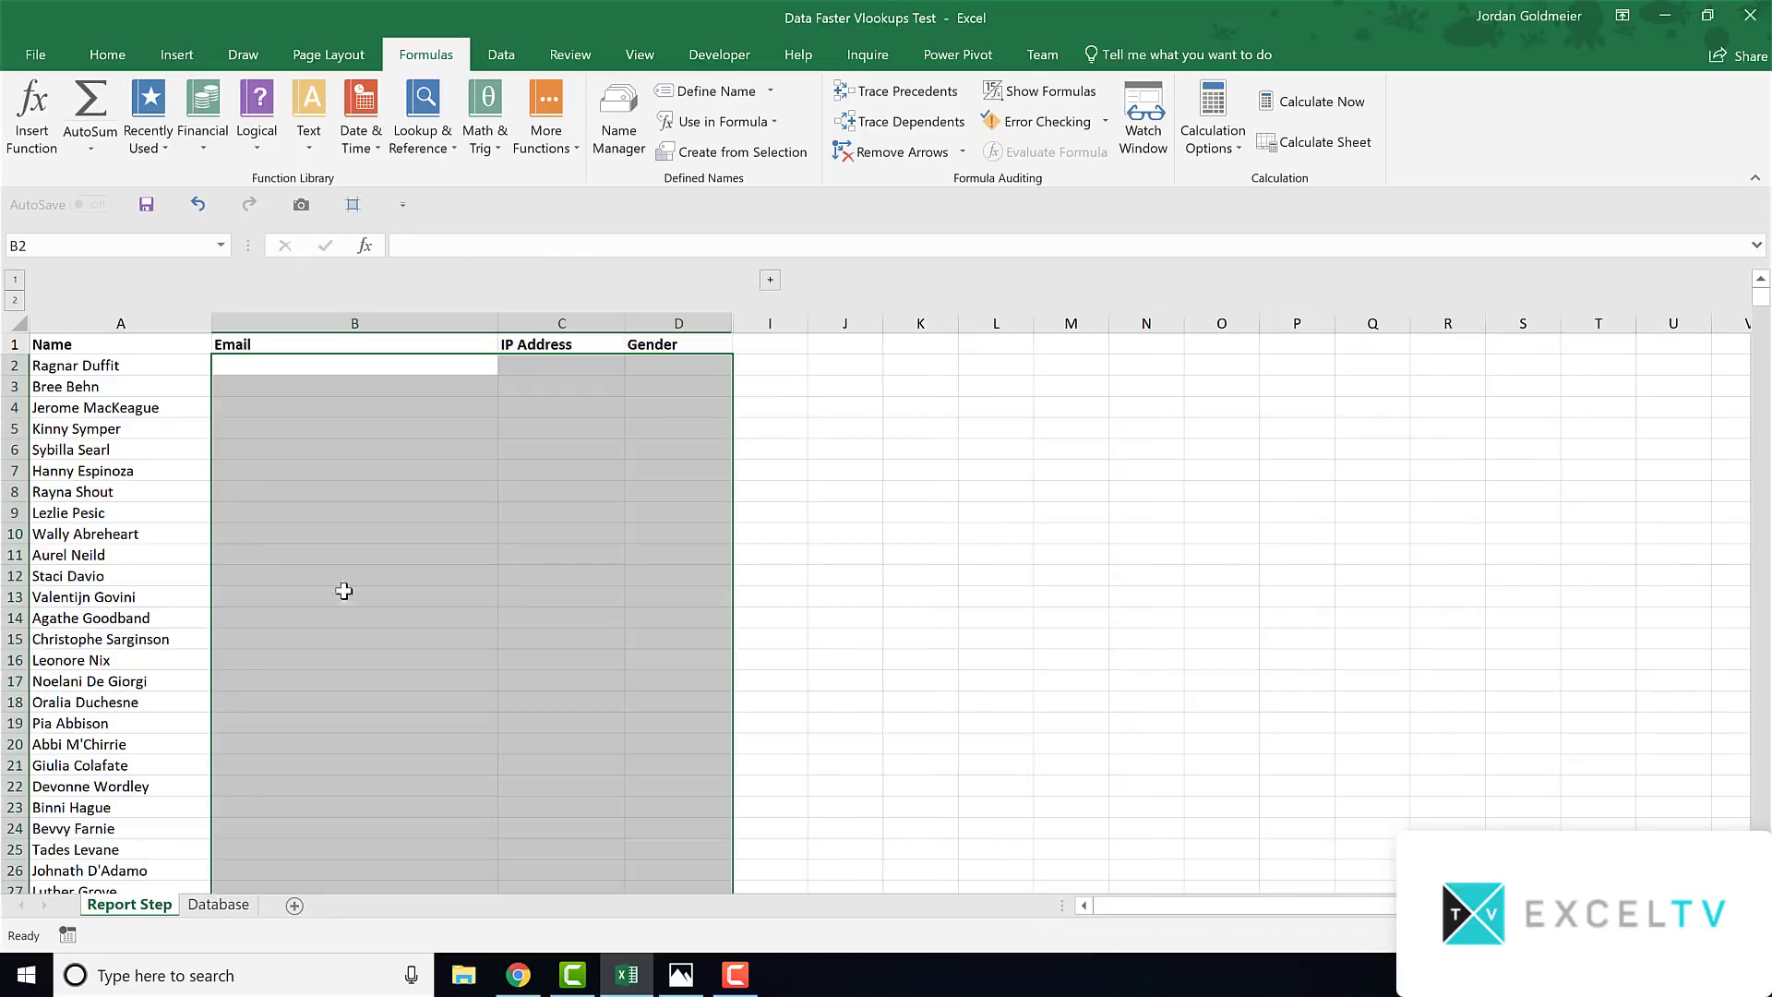
pyautogui.click(768, 281)
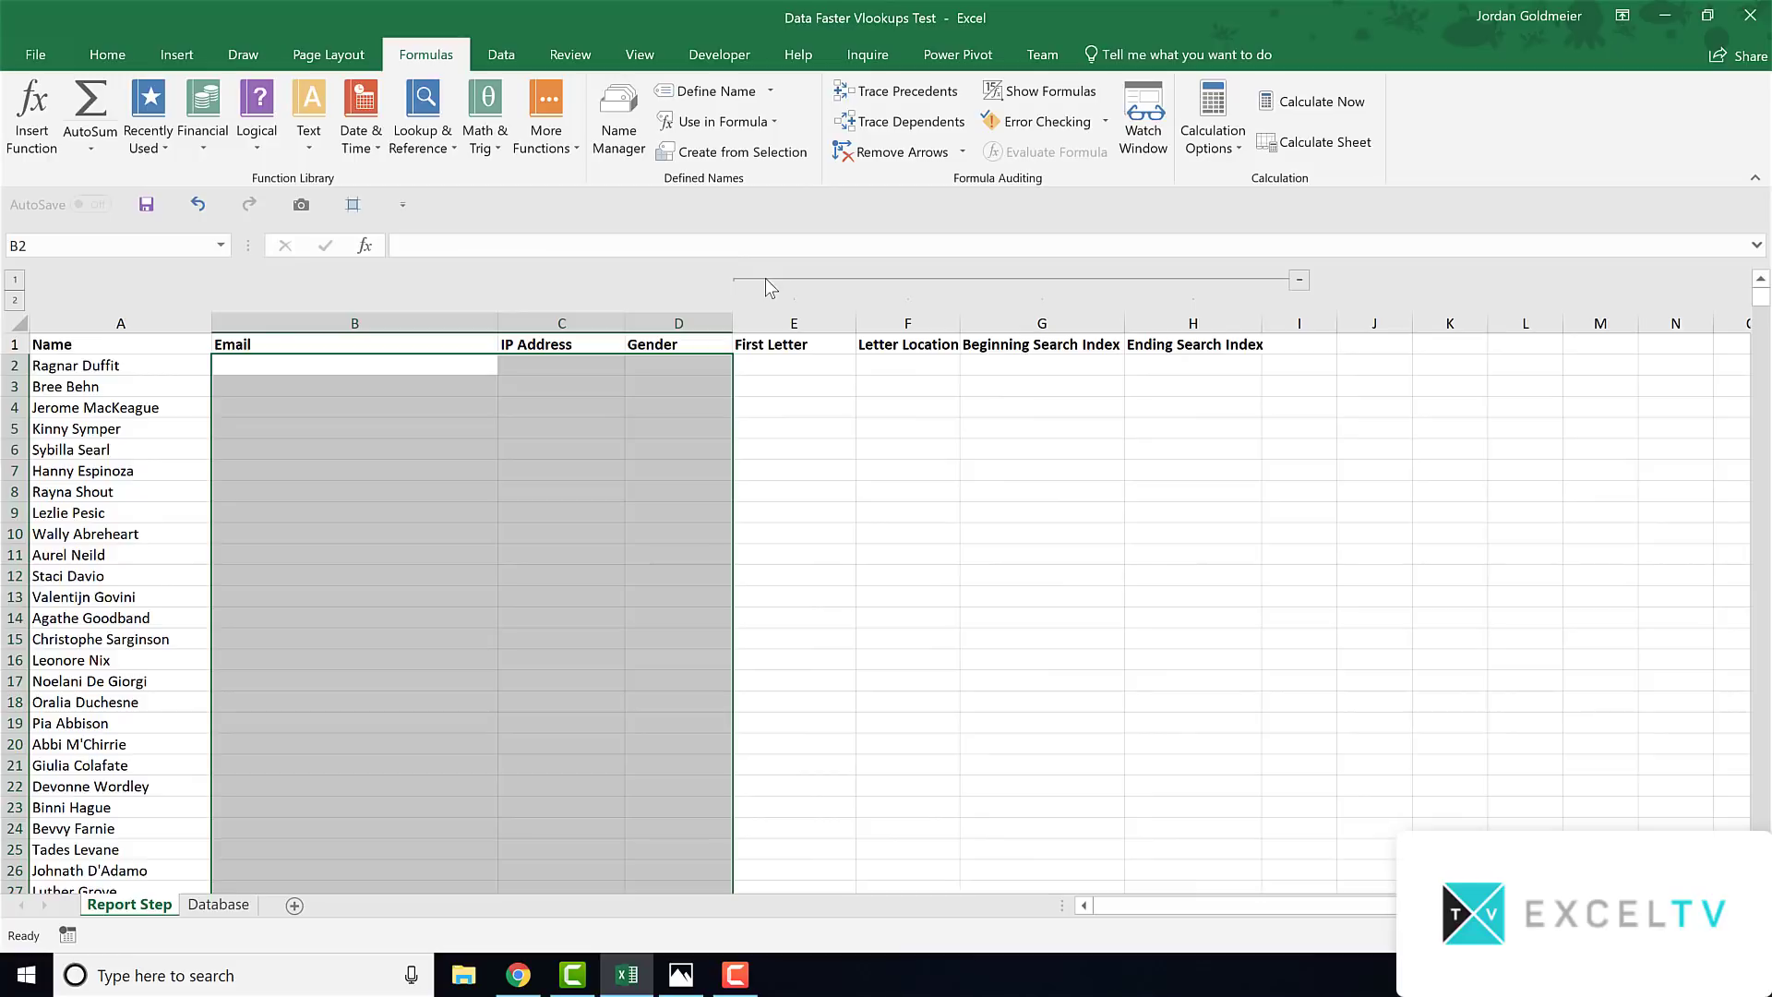
# Expand the grouped helper columns and compare with the Database lookup table
pyautogui.click(831, 425)
pyautogui.click(799, 369)
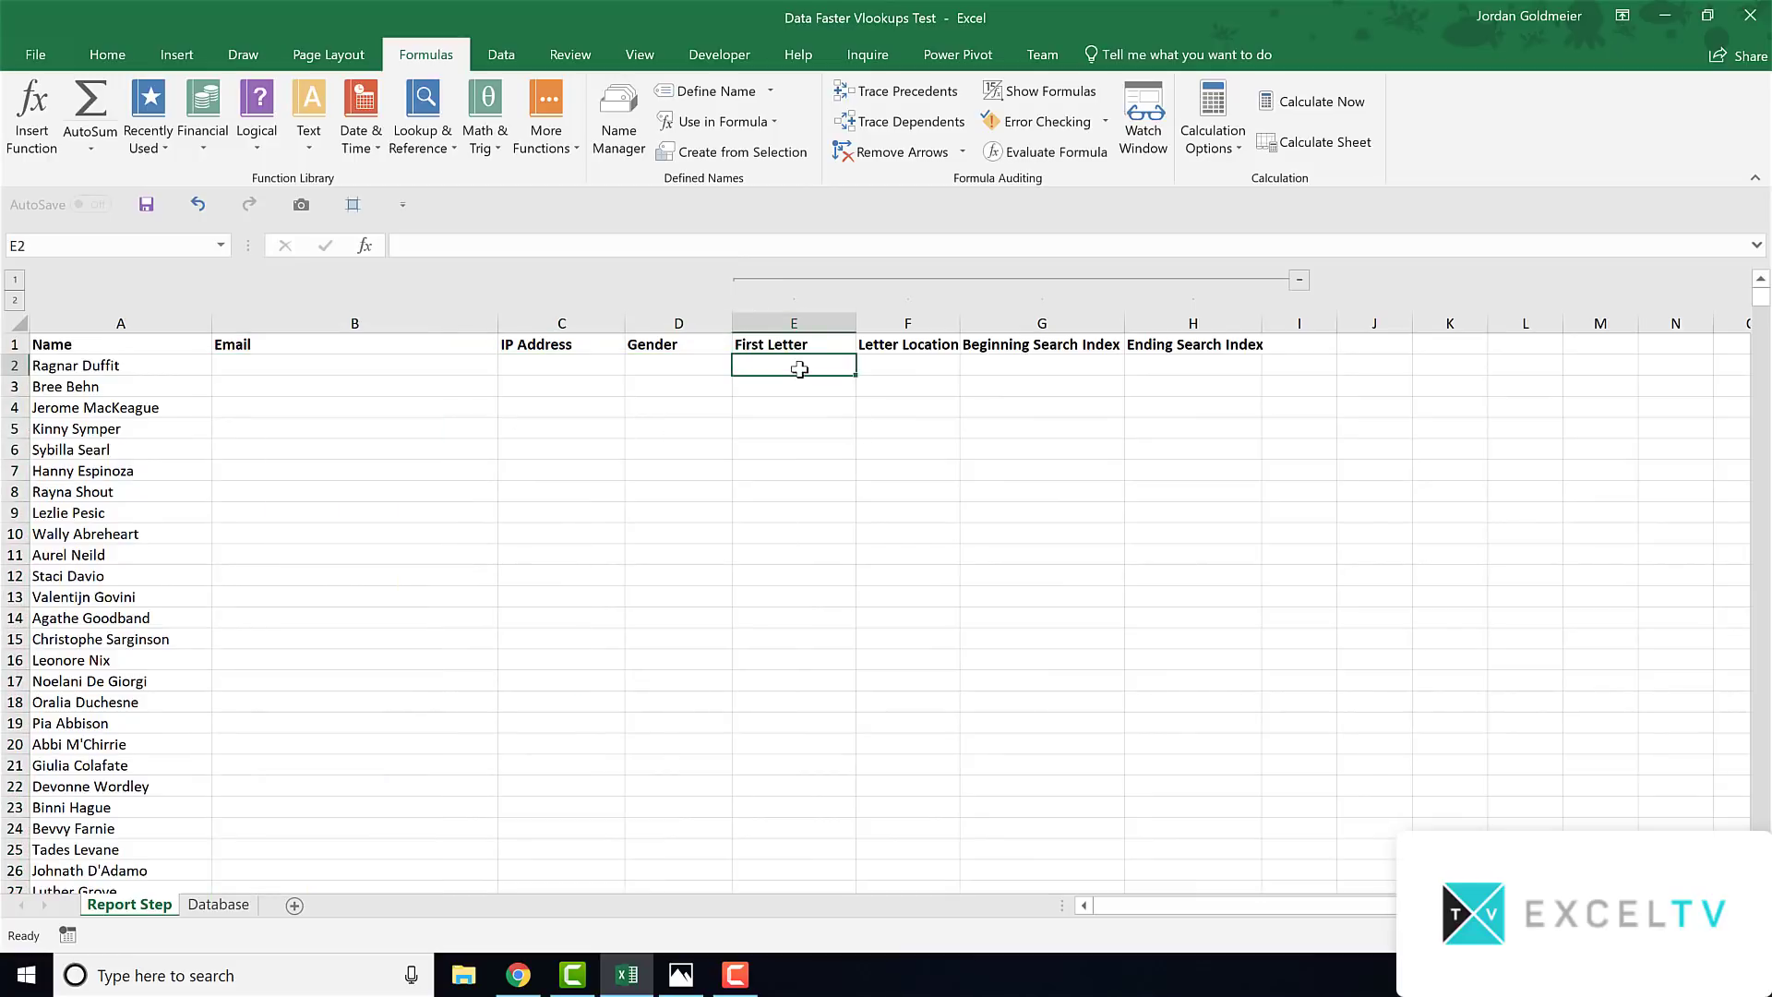
pyautogui.click(239, 906)
pyautogui.click(129, 906)
# Enter =LEFT(A2) in E2 and fill it down the First Letter column
pyautogui.write('=left(')
pyautogui.click(91, 360)
pyautogui.write(')')
pyautogui.press('Return')
pyautogui.click(831, 365)
pyautogui.doubleClick(857, 375)
pyautogui.click(907, 370)
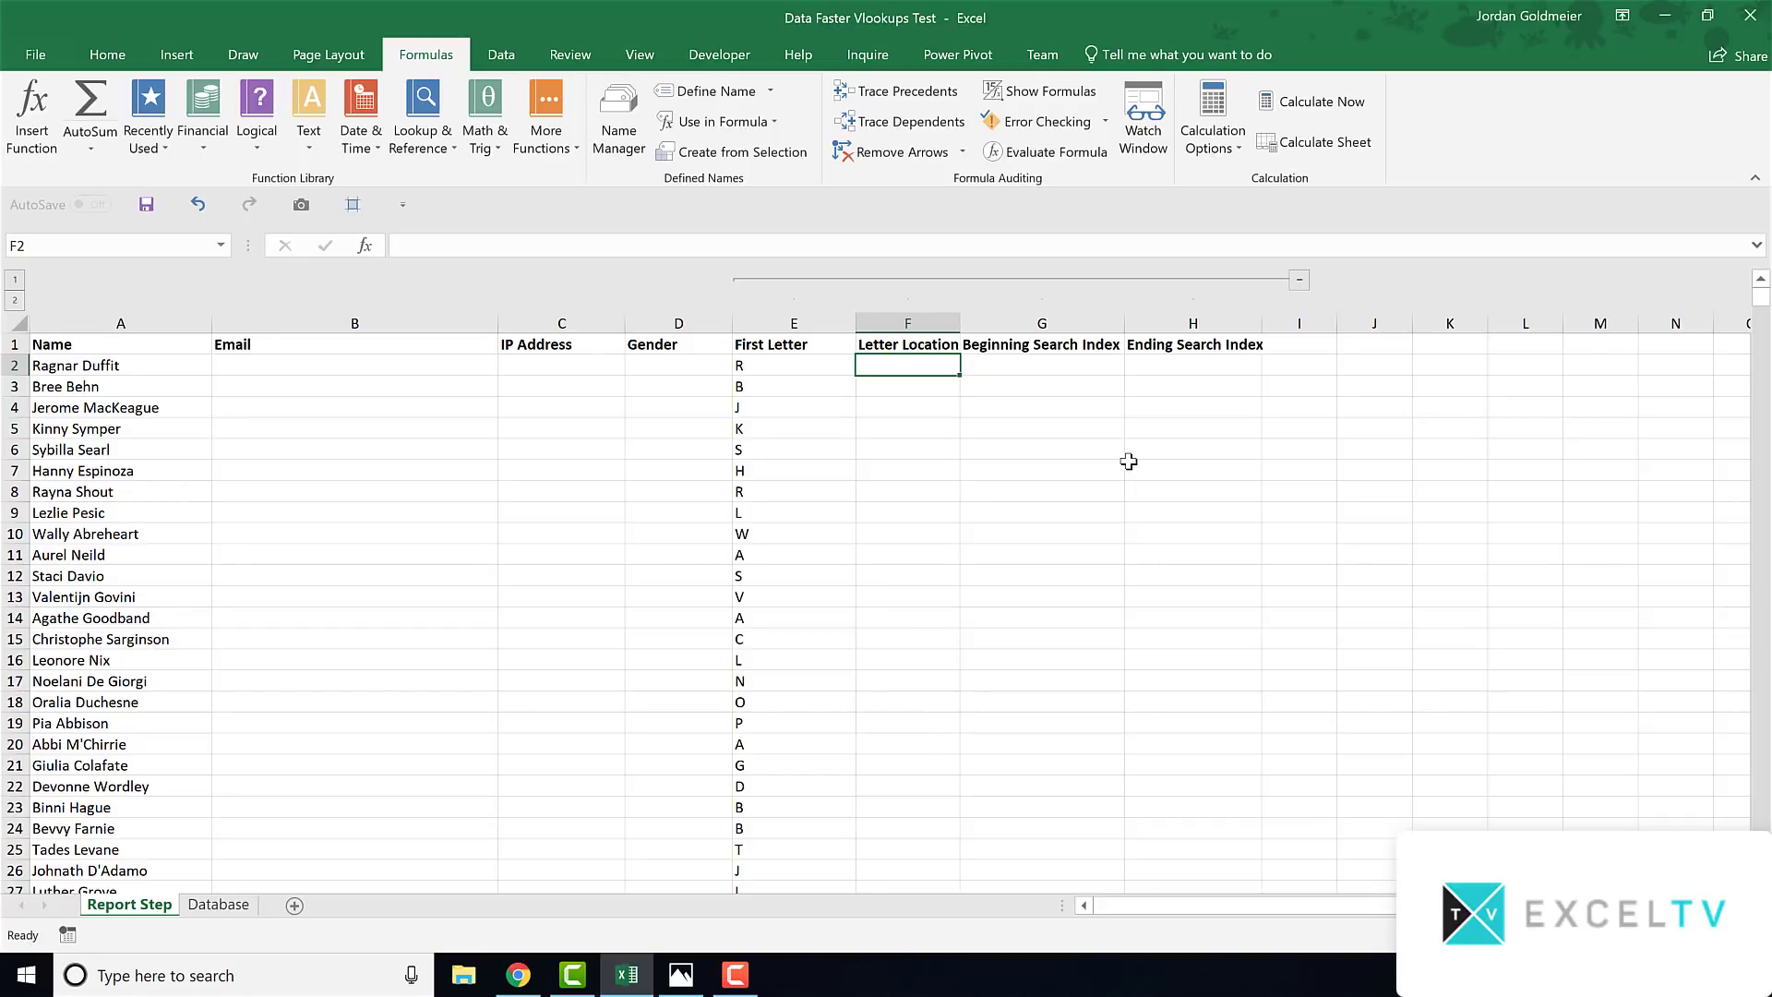
# Enter =MATCH(E2,Database!$H$2:$H$27,FALSE) in F2, returning 18 for letter R
pyautogui.write('=match(')
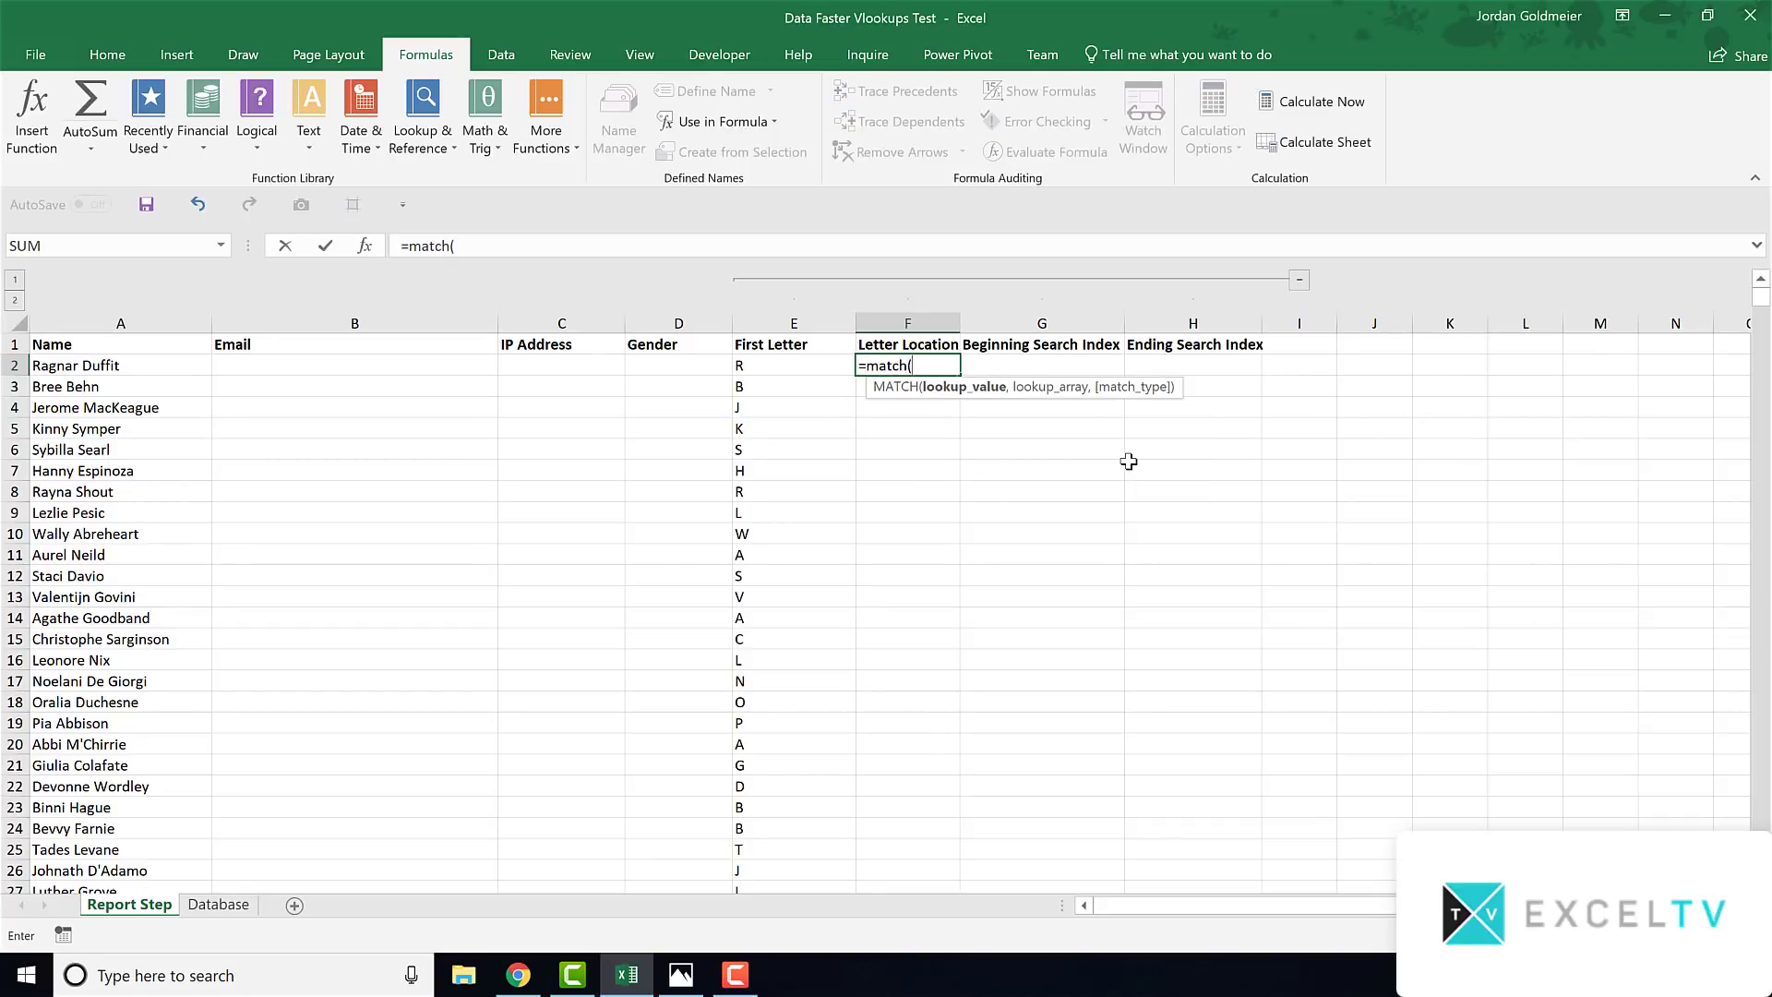
pyautogui.click(789, 362)
pyautogui.write(',')
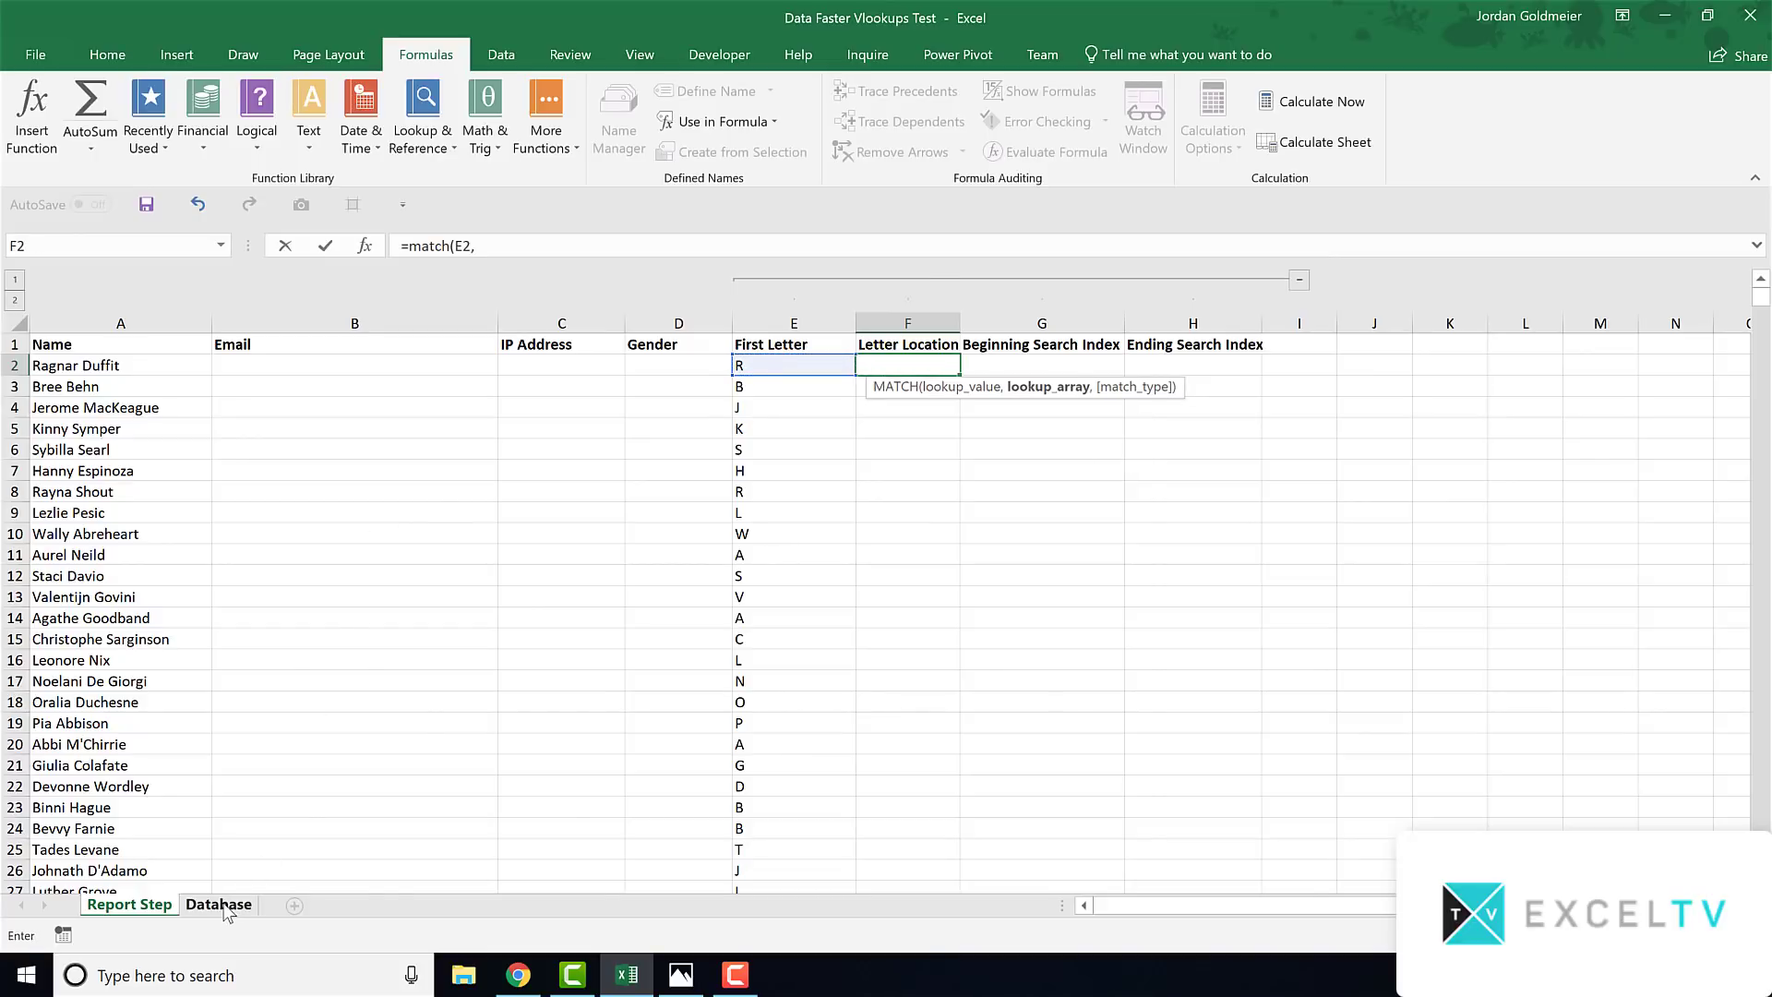
pyautogui.click(219, 903)
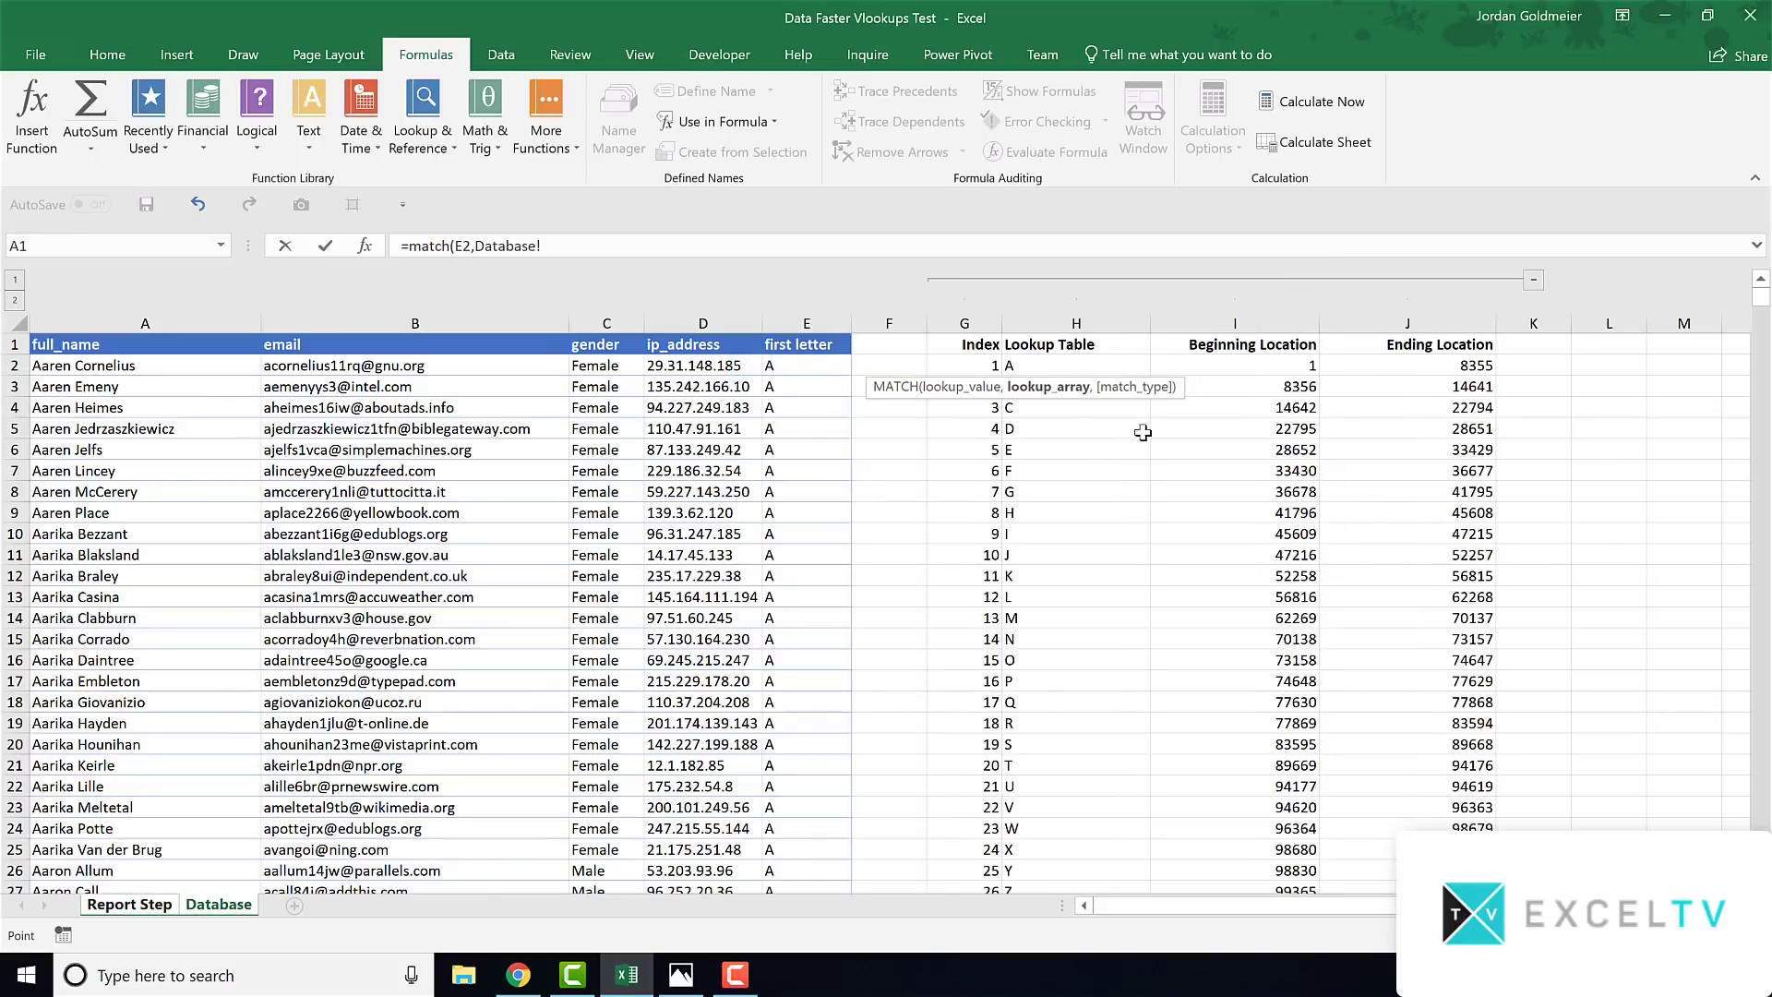
pyautogui.click(1077, 358)
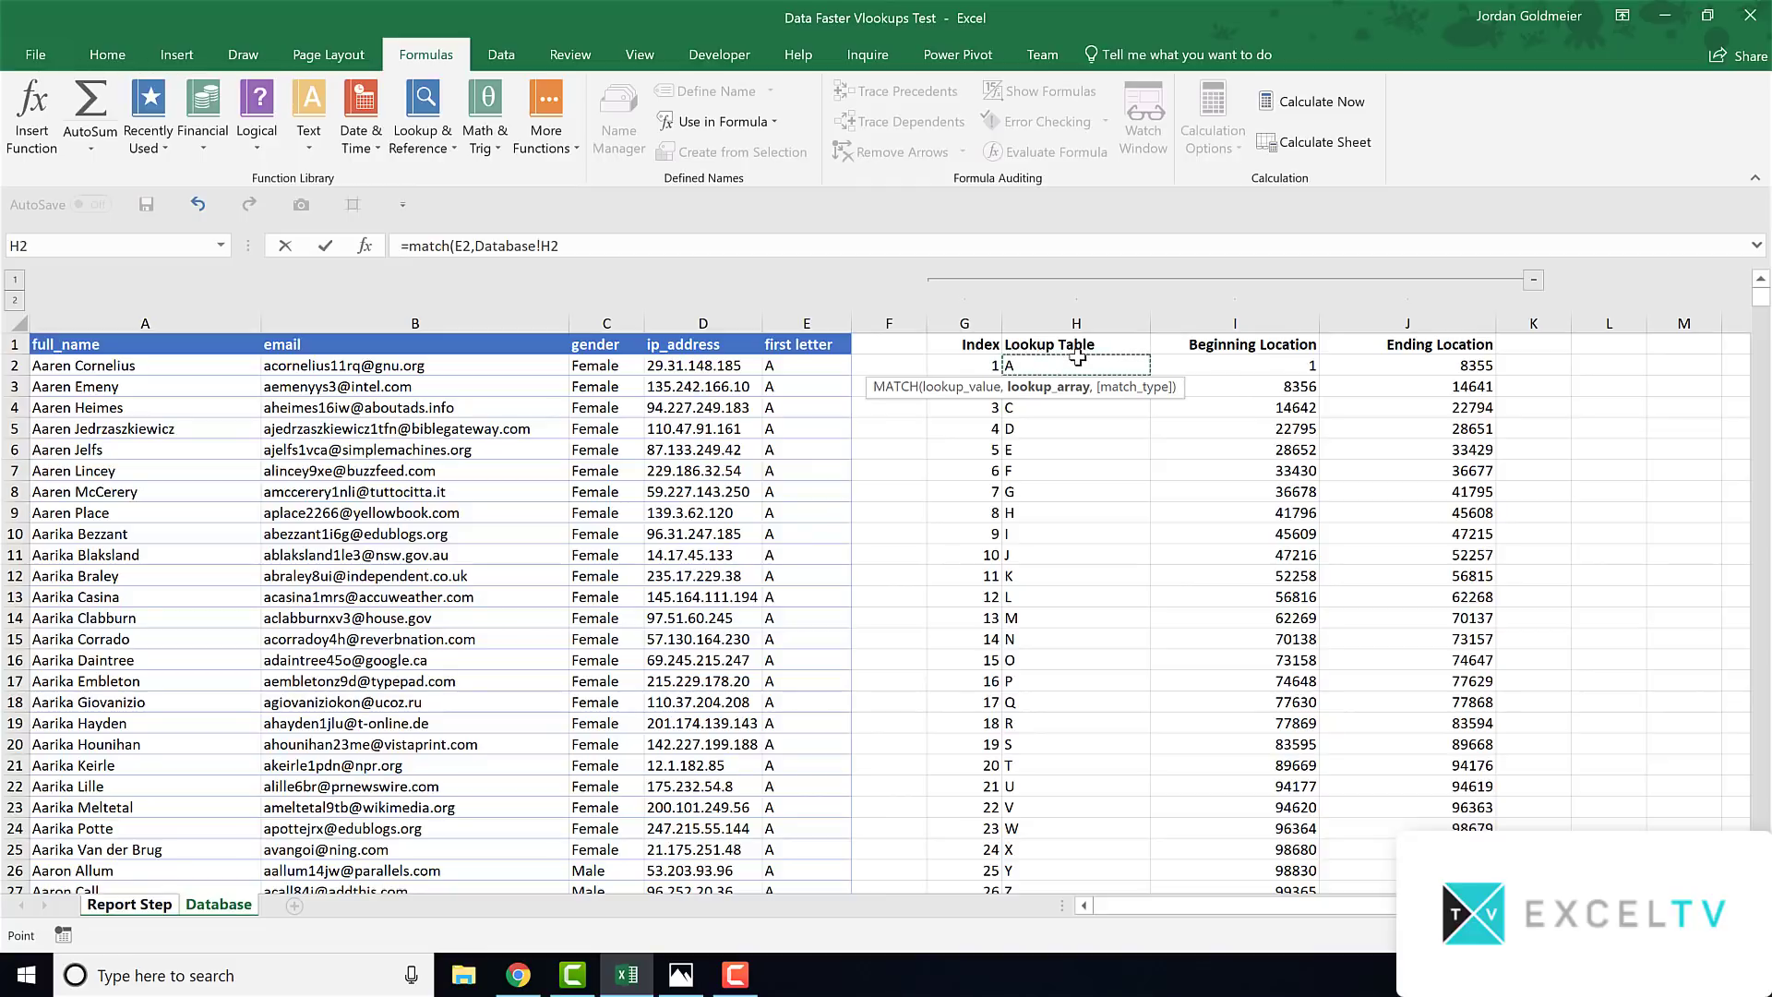
pyautogui.hotkey('ctrl', 'shift', 'Down')
pyautogui.press('F4')
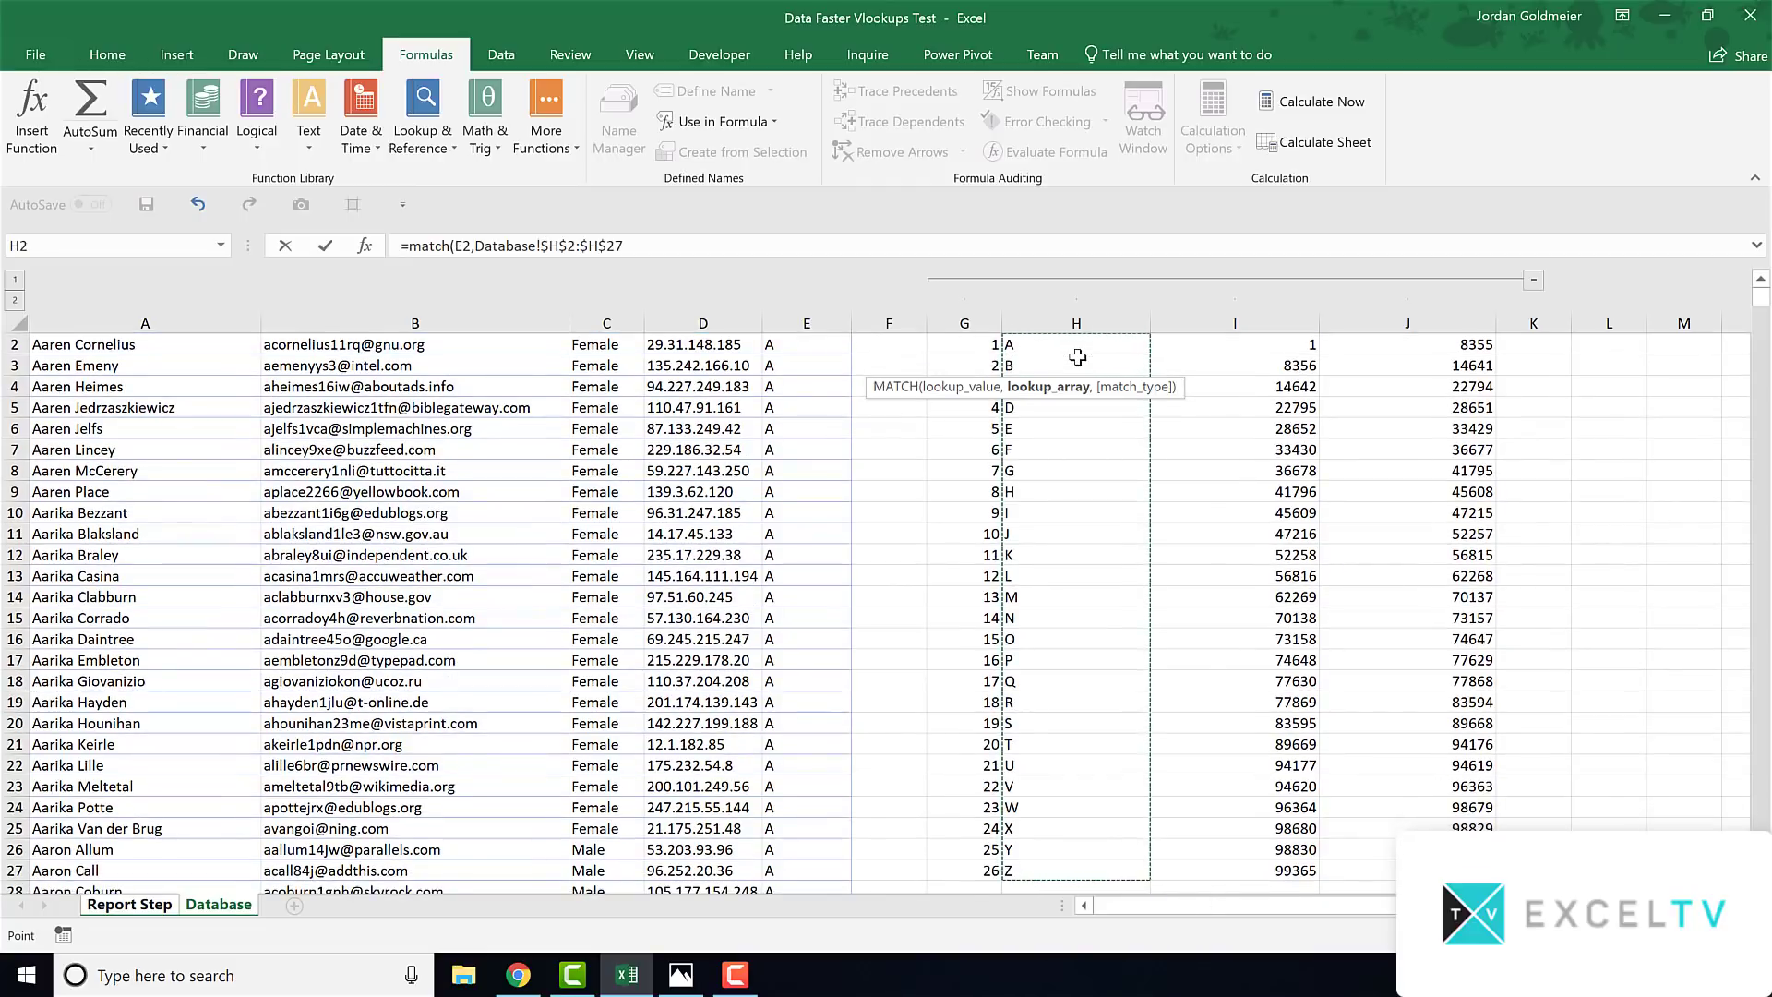
pyautogui.click(691, 241)
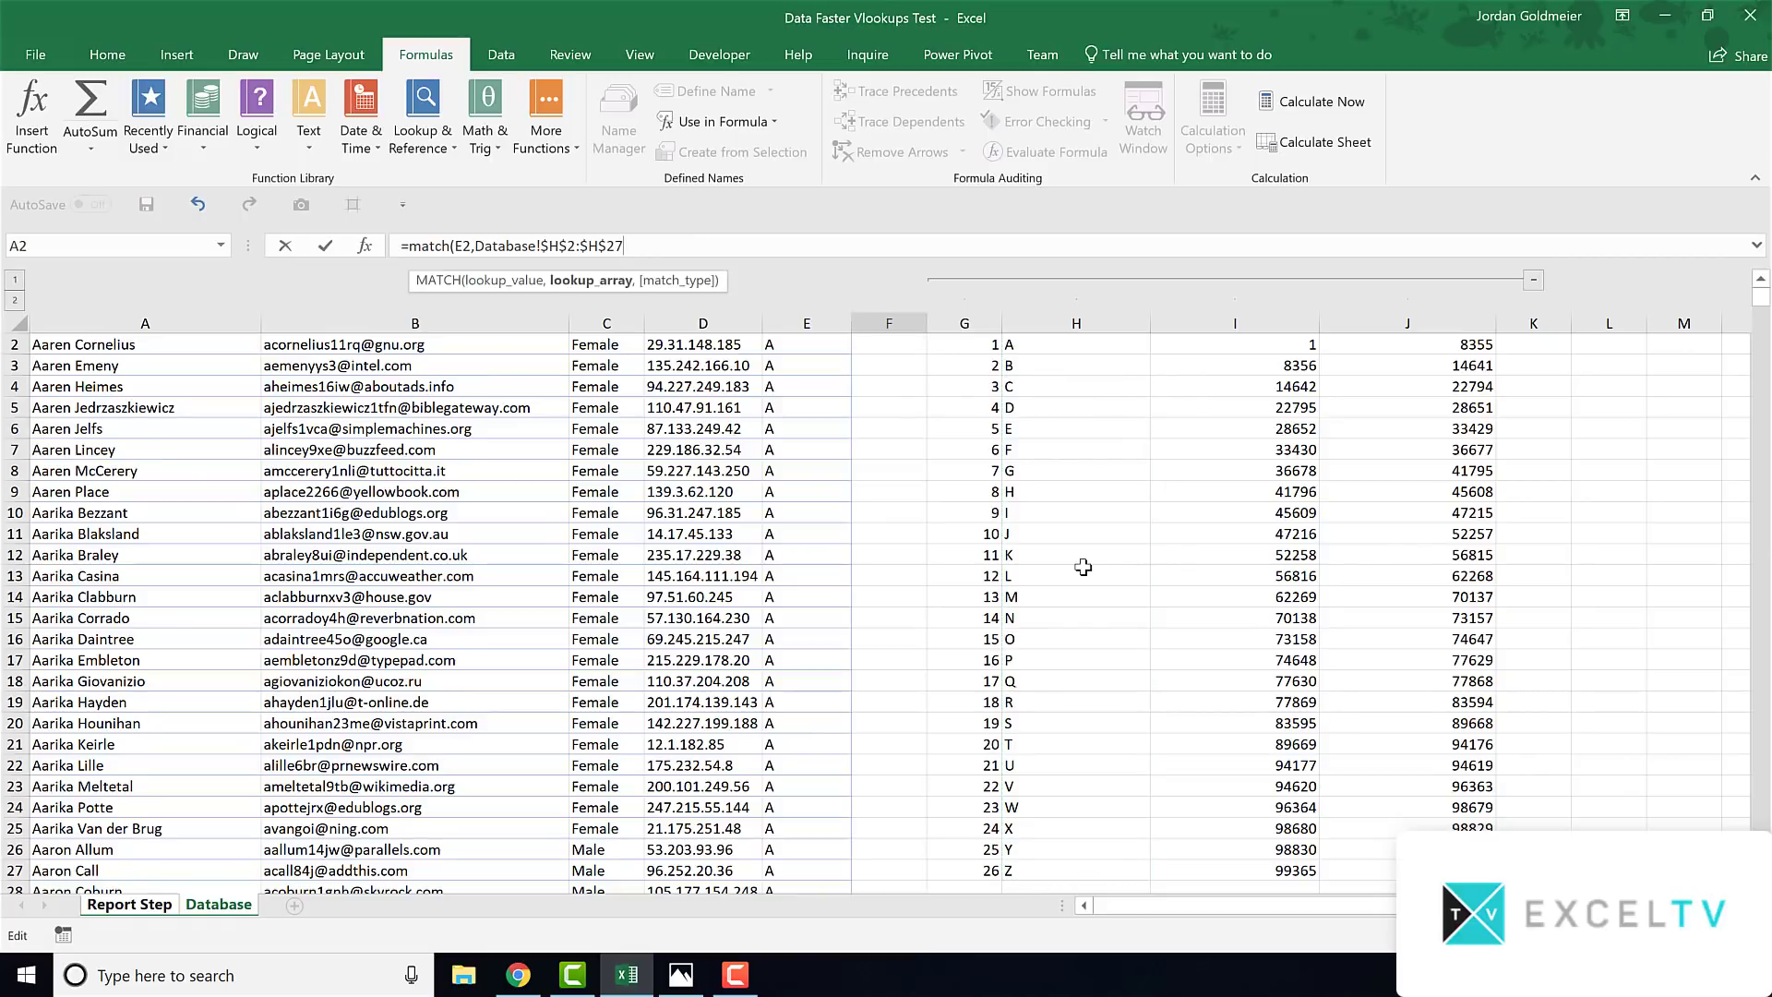
pyautogui.write(',FALSE)')
pyautogui.press('Return')
pyautogui.click(929, 366)
pyautogui.click(1006, 367)
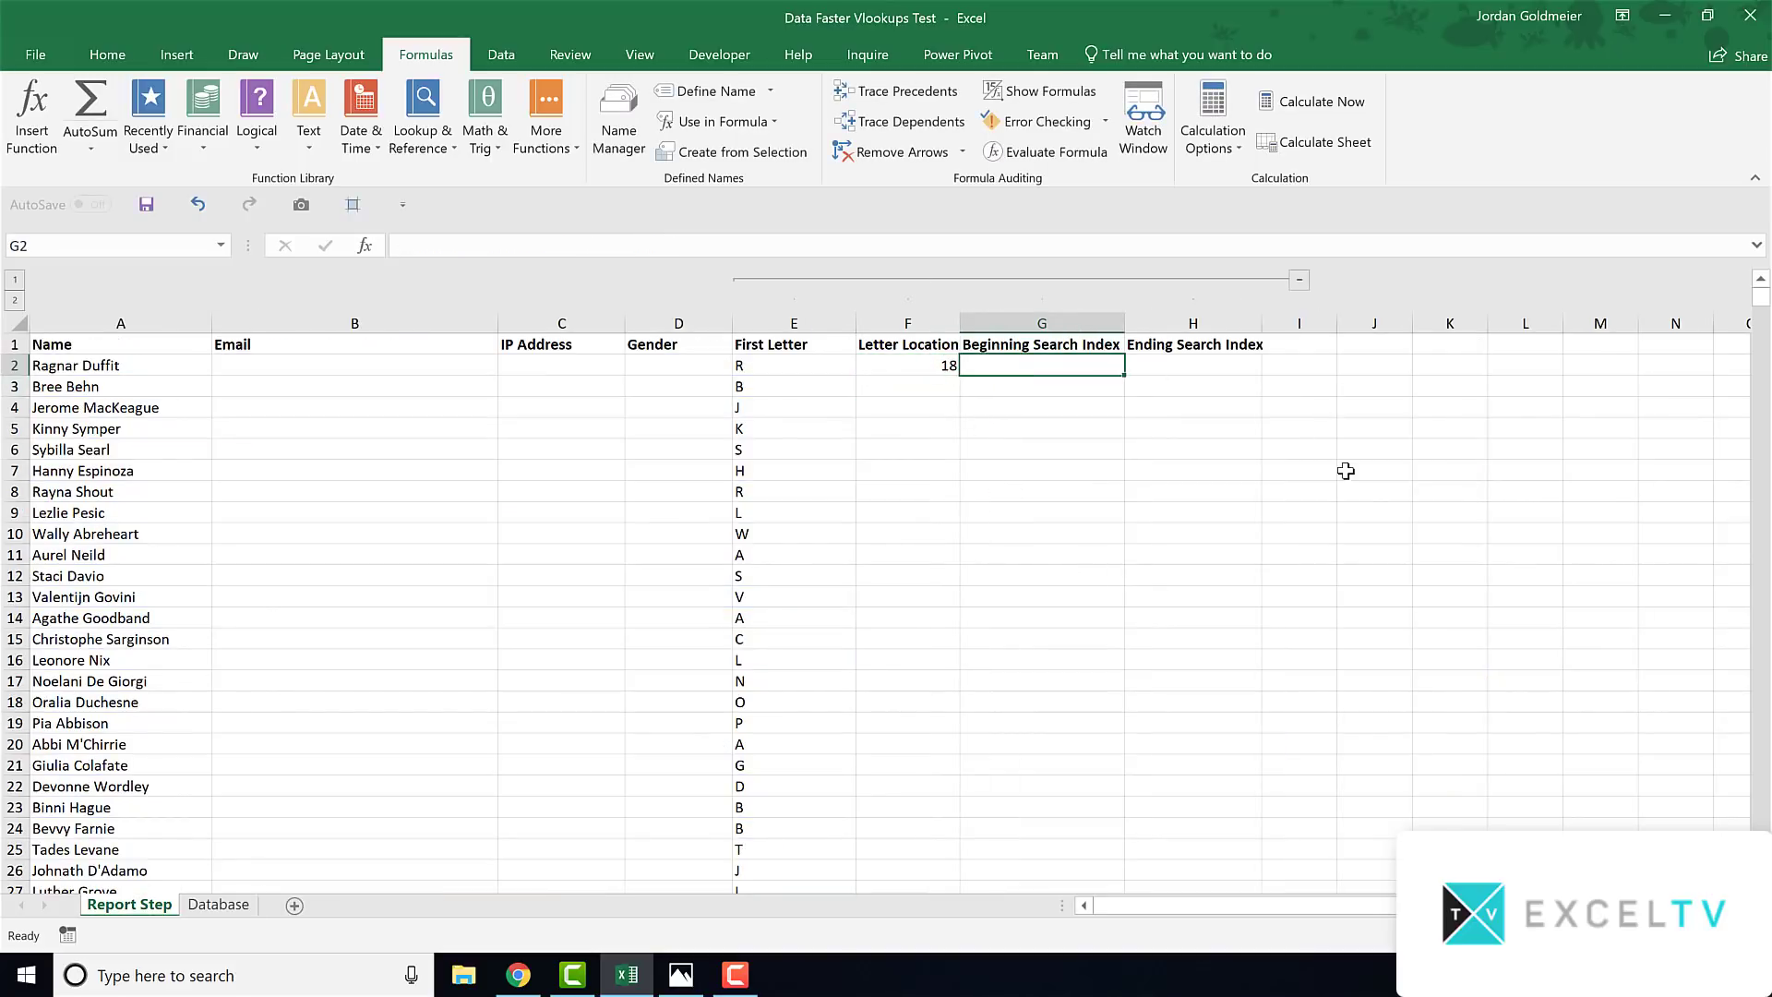
# Enter =INDEX(Database!$I$2:$I$27,'Report Step'!F2) in G2, giving beginning index 77869
pyautogui.write('=index(')
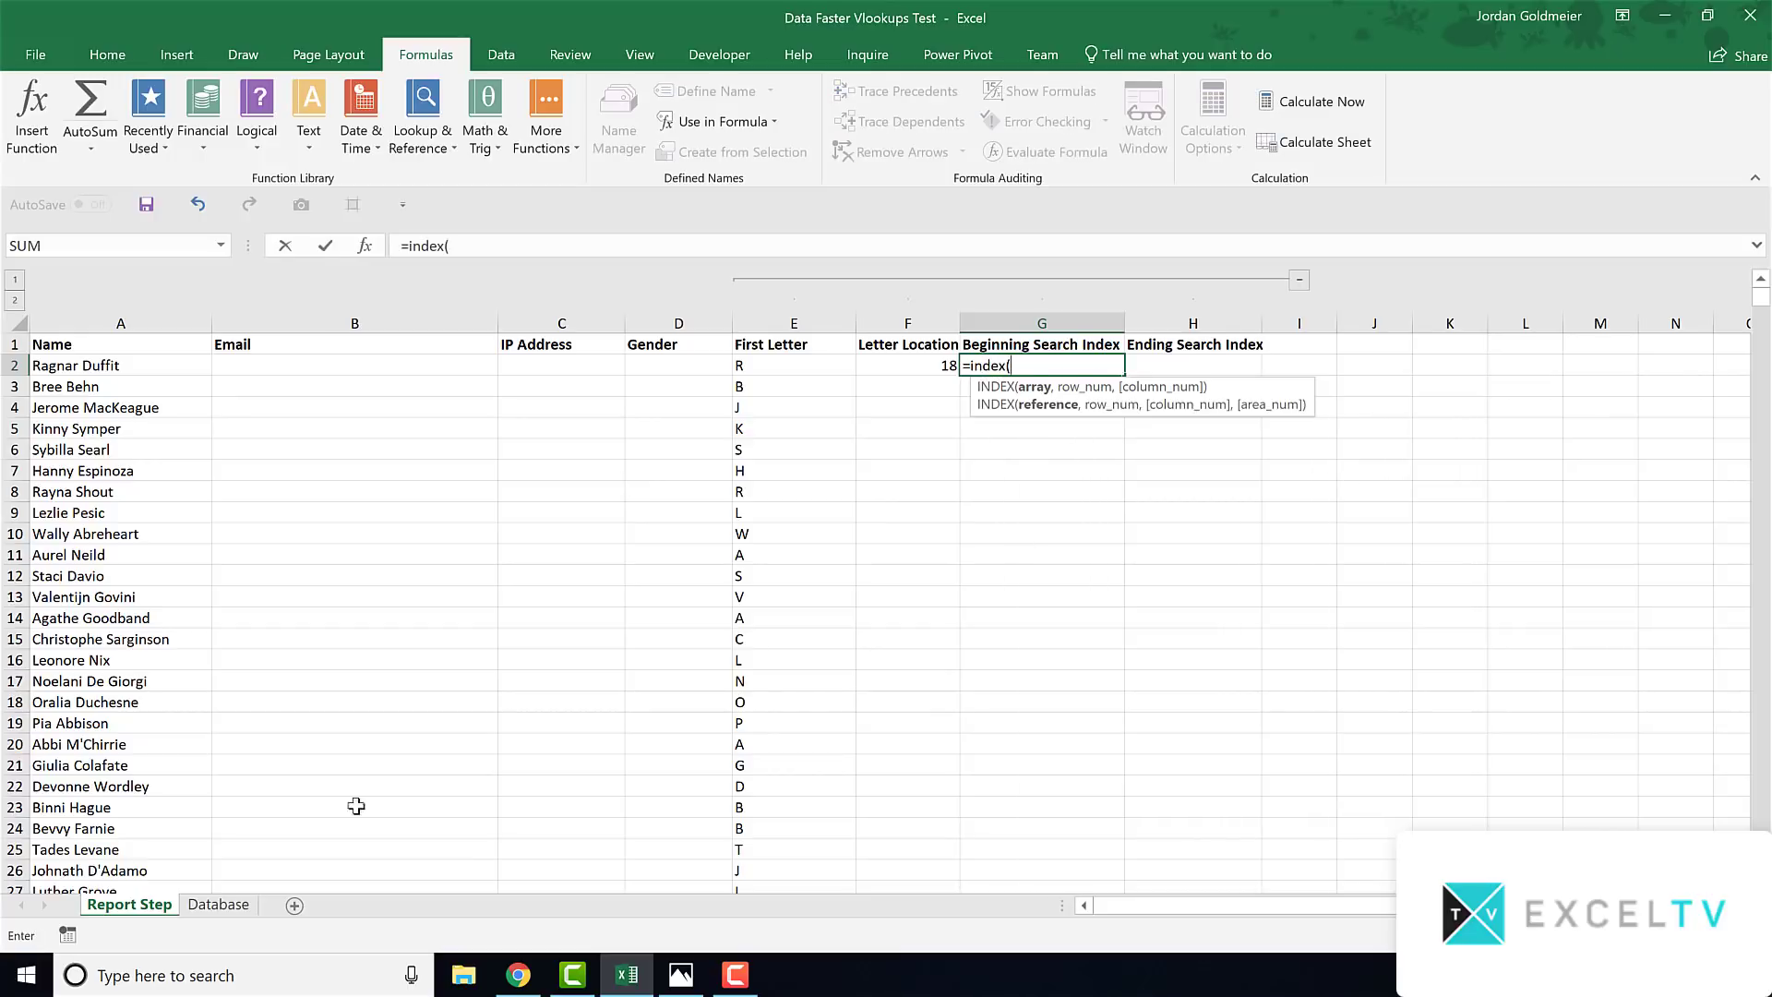
pyautogui.click(218, 904)
pyautogui.scroll(1, 1107, 659)
pyautogui.click(1307, 363)
pyautogui.hotkey('ctrl', 'shift', 'Down')
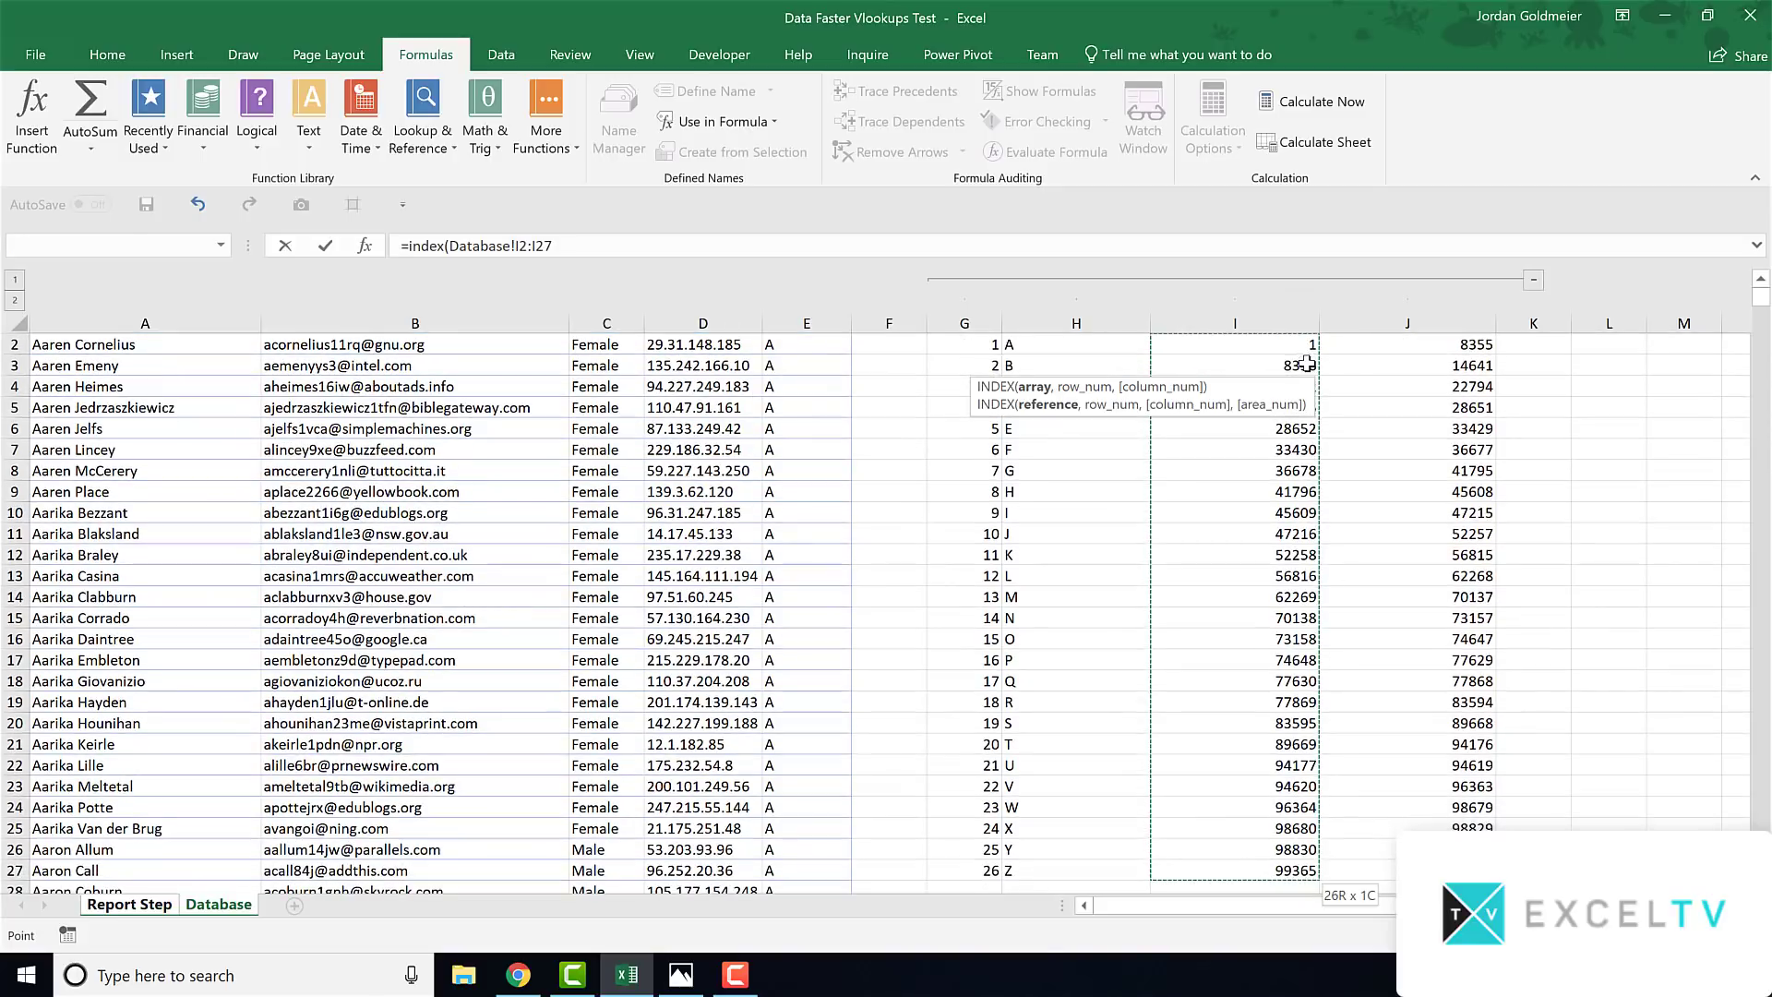
pyautogui.press('F4')
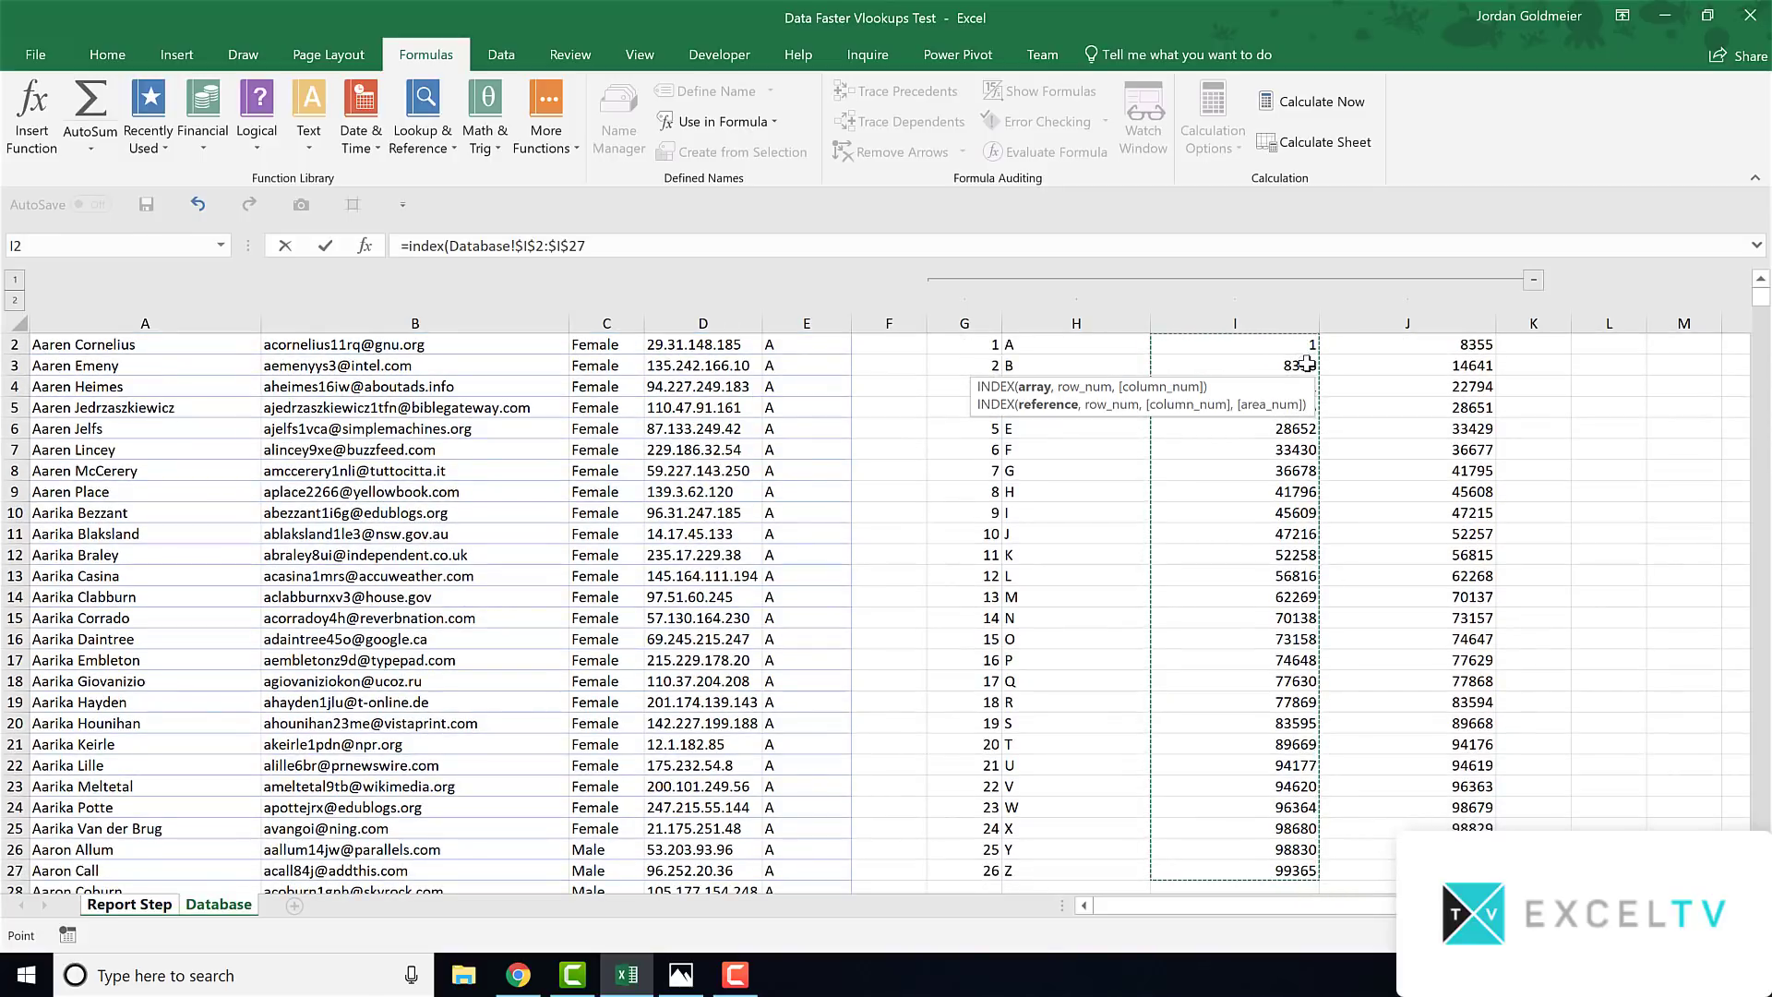
pyautogui.write(',')
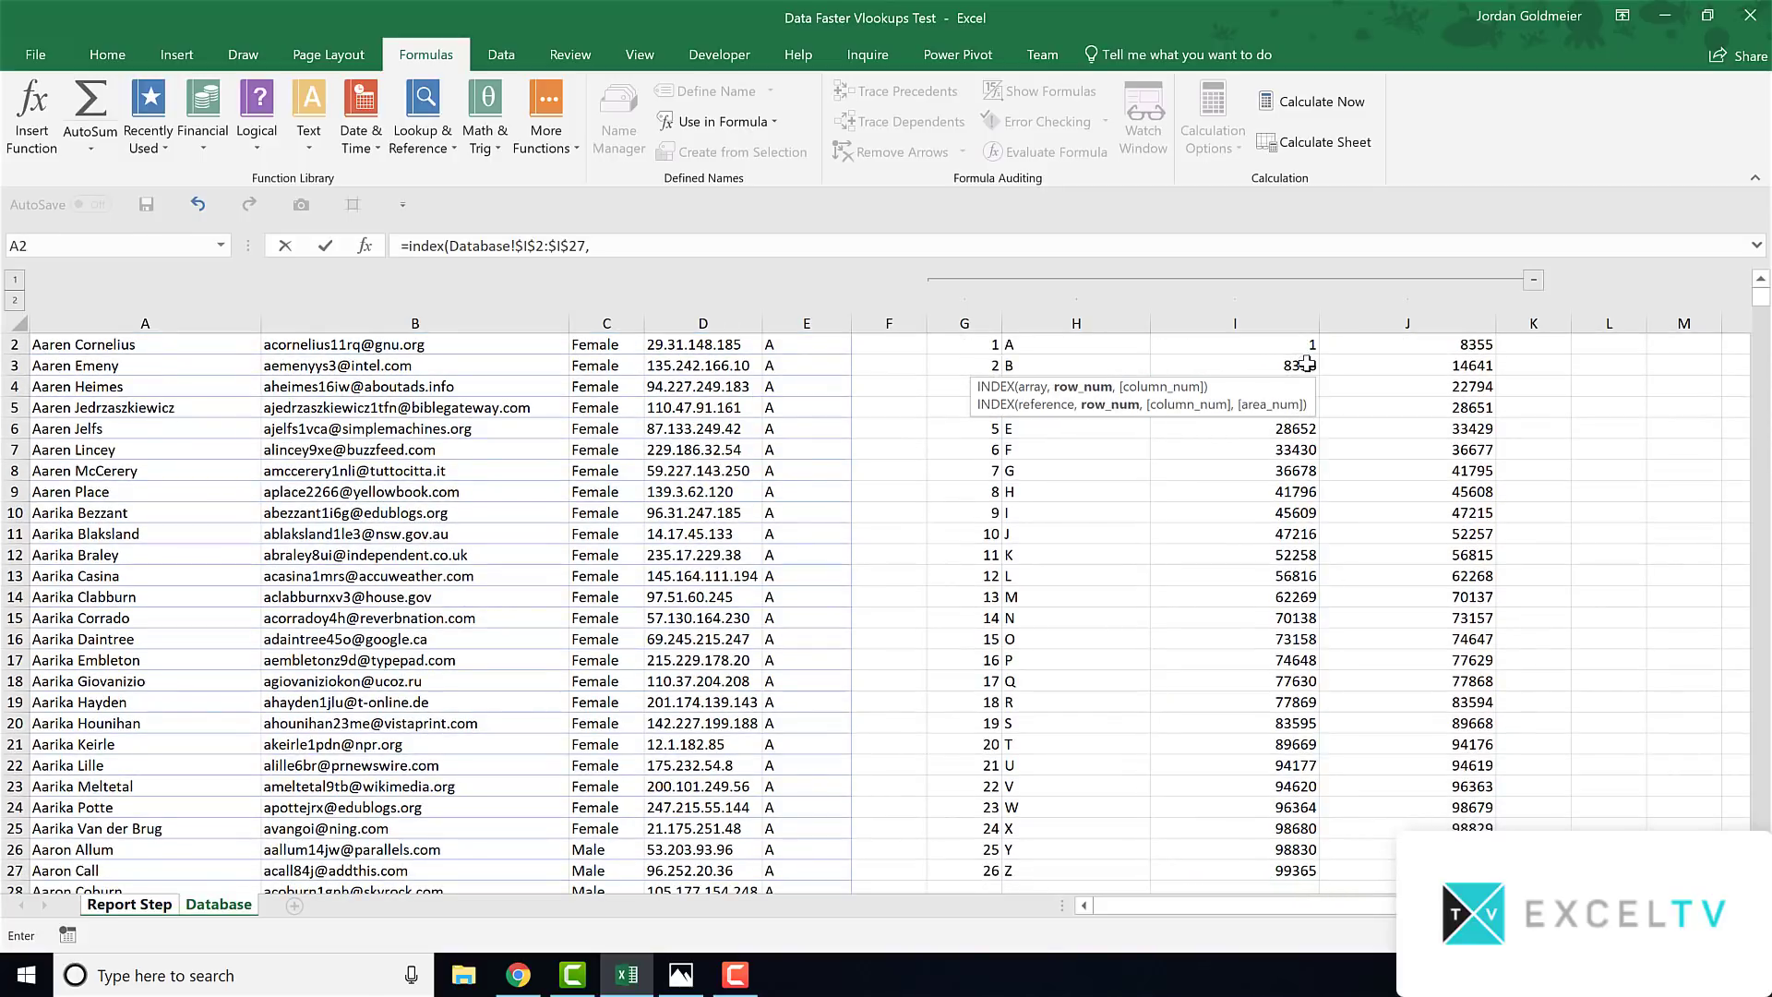
pyautogui.click(134, 906)
pyautogui.click(896, 366)
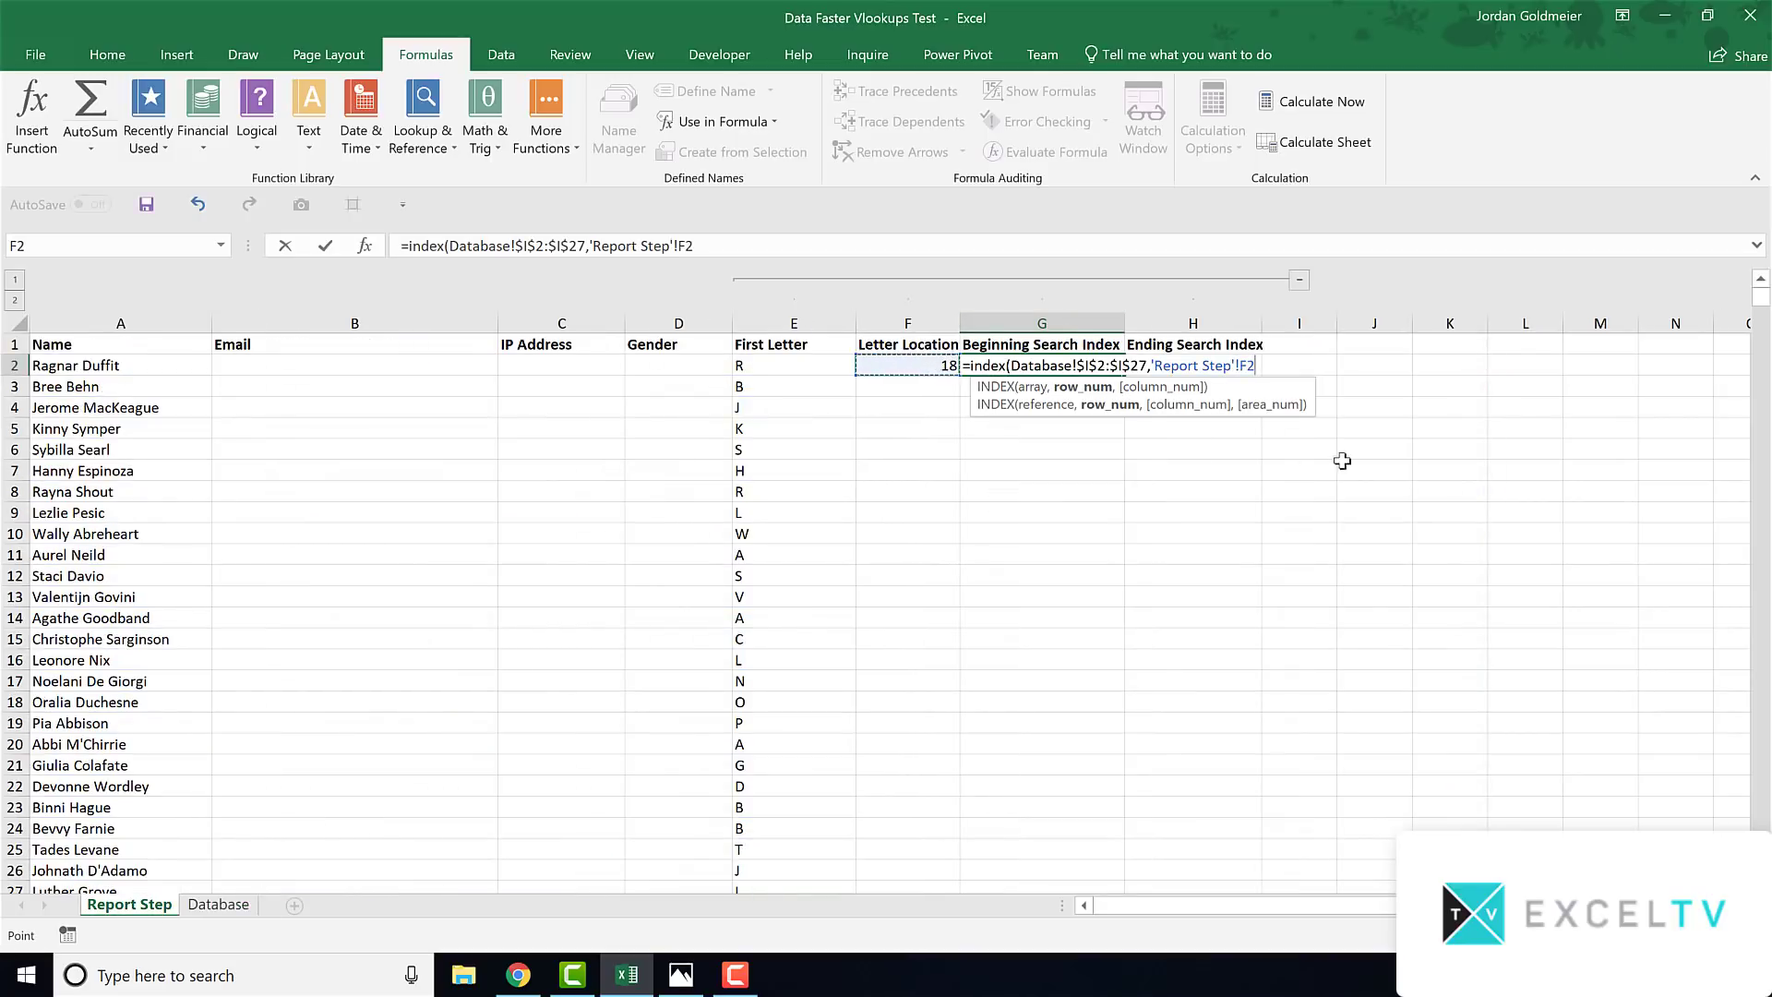
pyautogui.write(')')
pyautogui.press('Return')
pyautogui.press('Up')
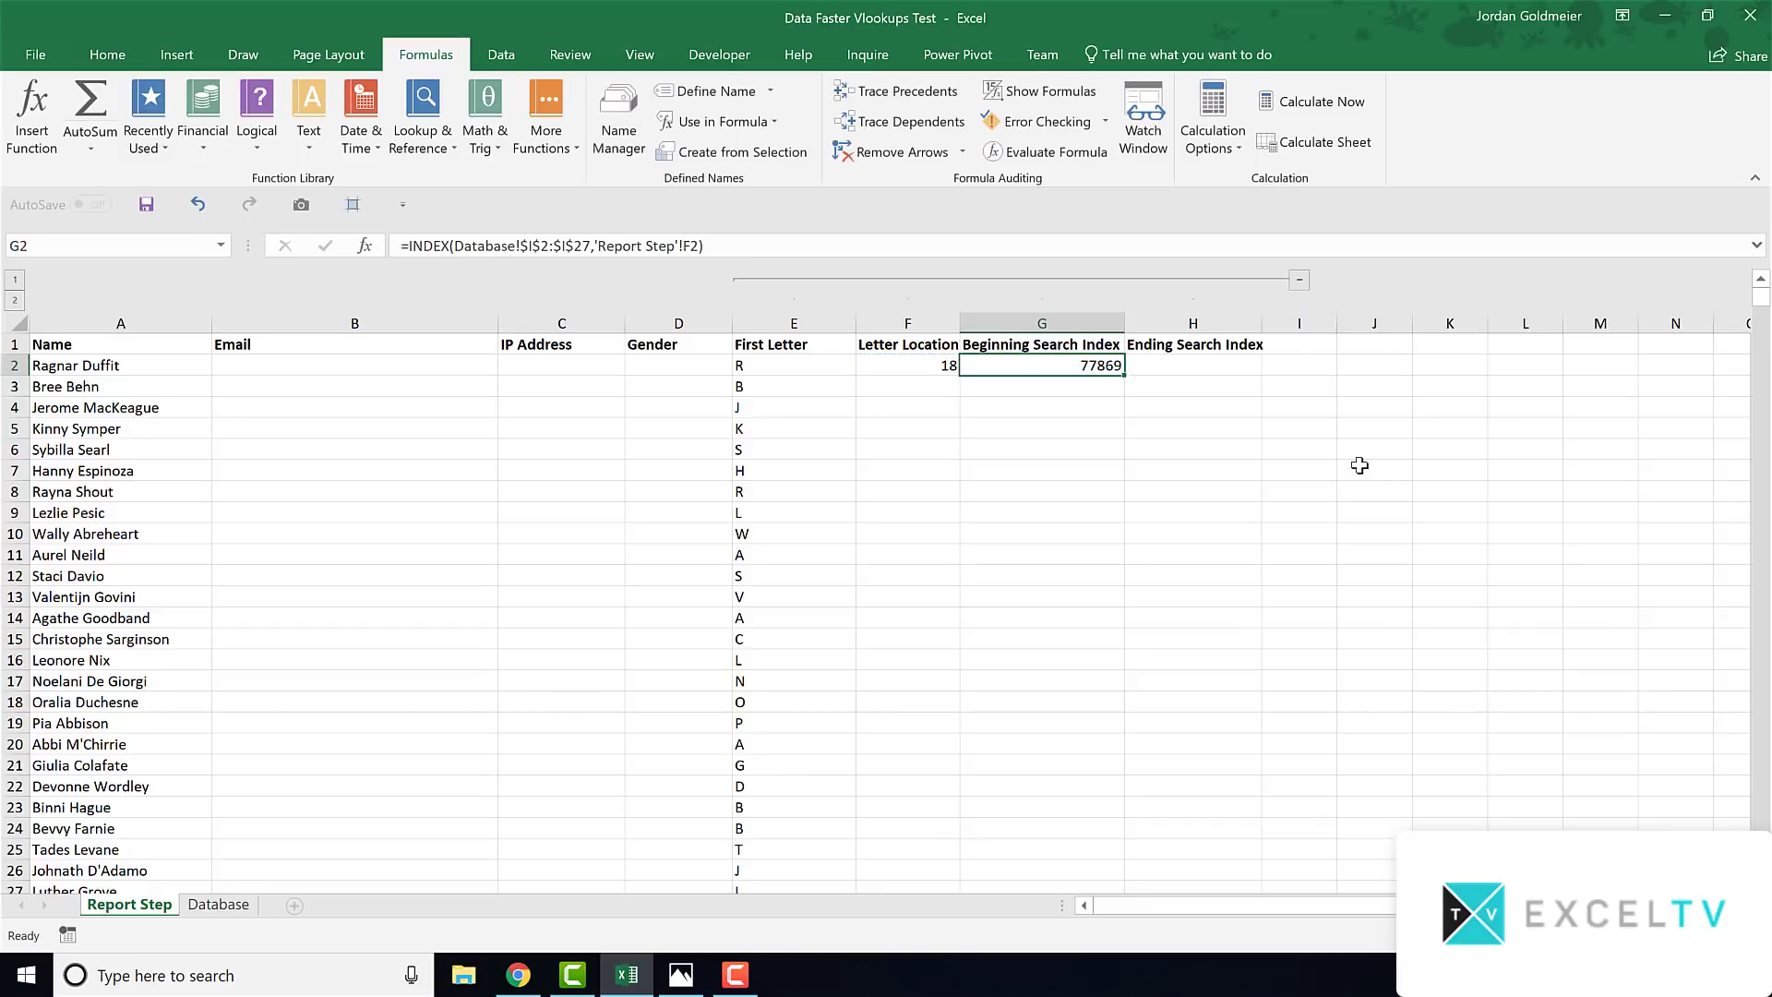
# Copy the INDEX formula into H2 with column J instead of I, giving 83594
pyautogui.moveTo(724, 244); pyautogui.dragTo(322, 232)
pyautogui.hotkey('ctrl', 'c')
pyautogui.click(713, 245)
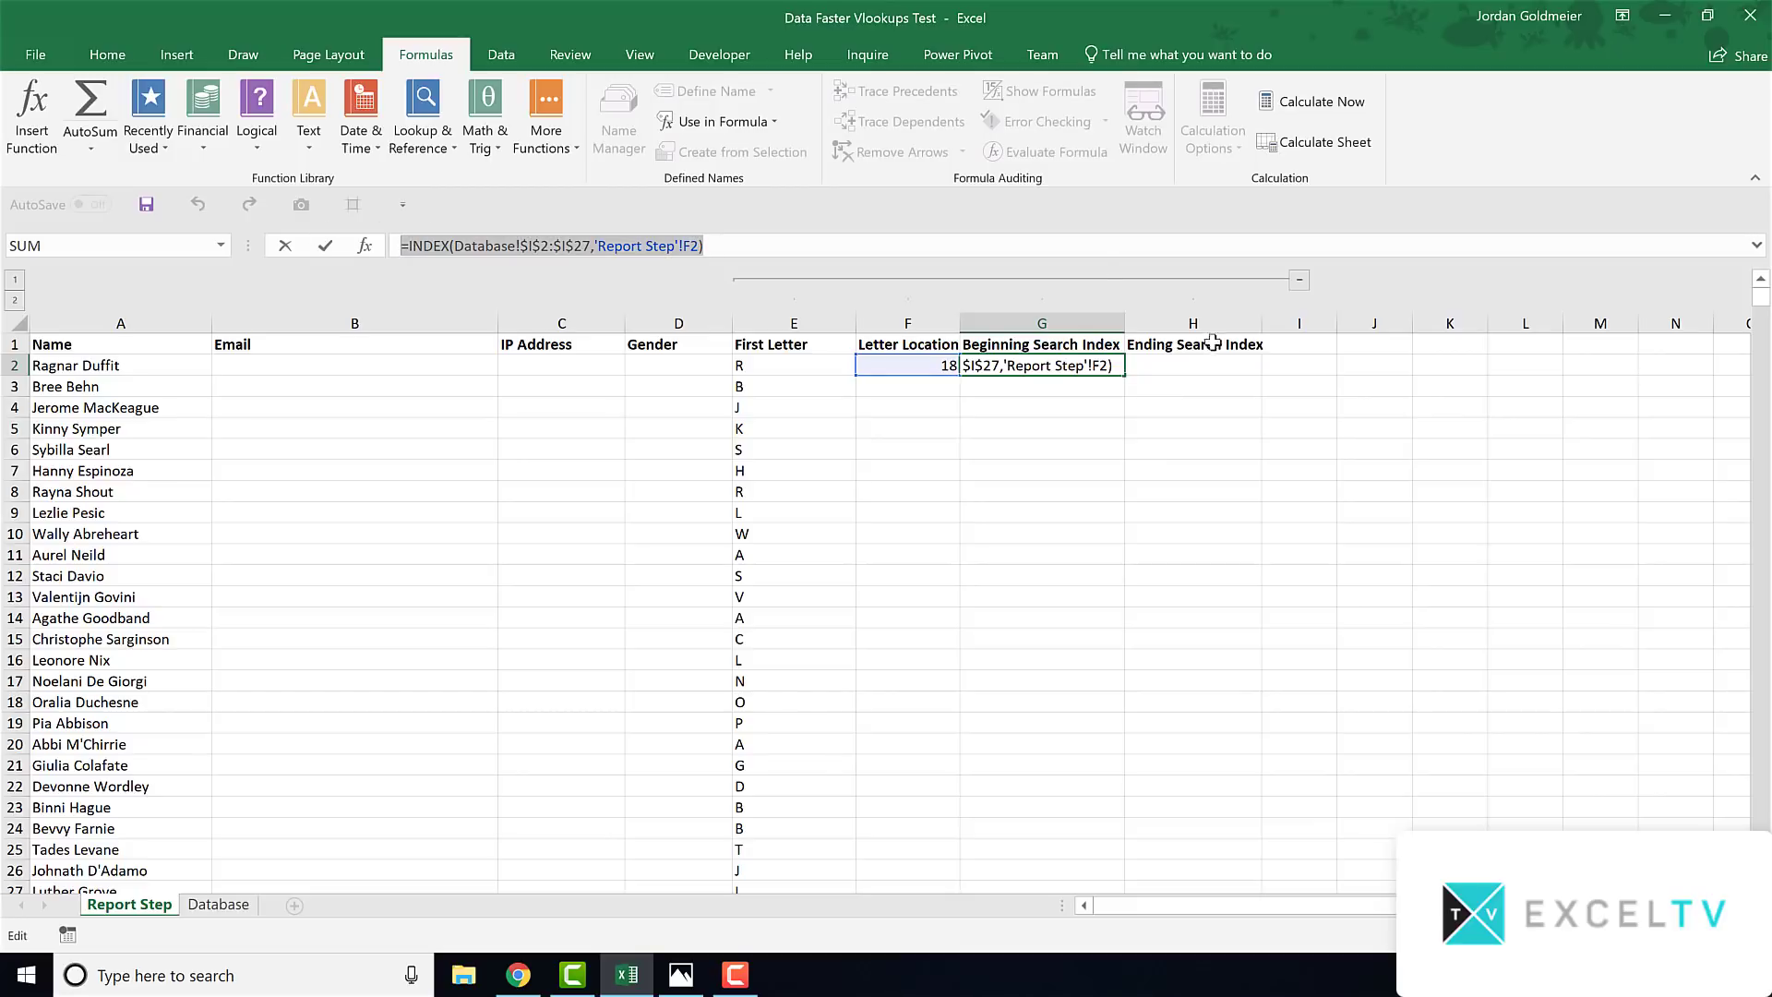
pyautogui.hotkey('ctrl', 'Return')
pyautogui.click(1178, 370)
pyautogui.click(568, 243)
pyautogui.hotkey('ctrl', 'v')
pyautogui.click(530, 246)
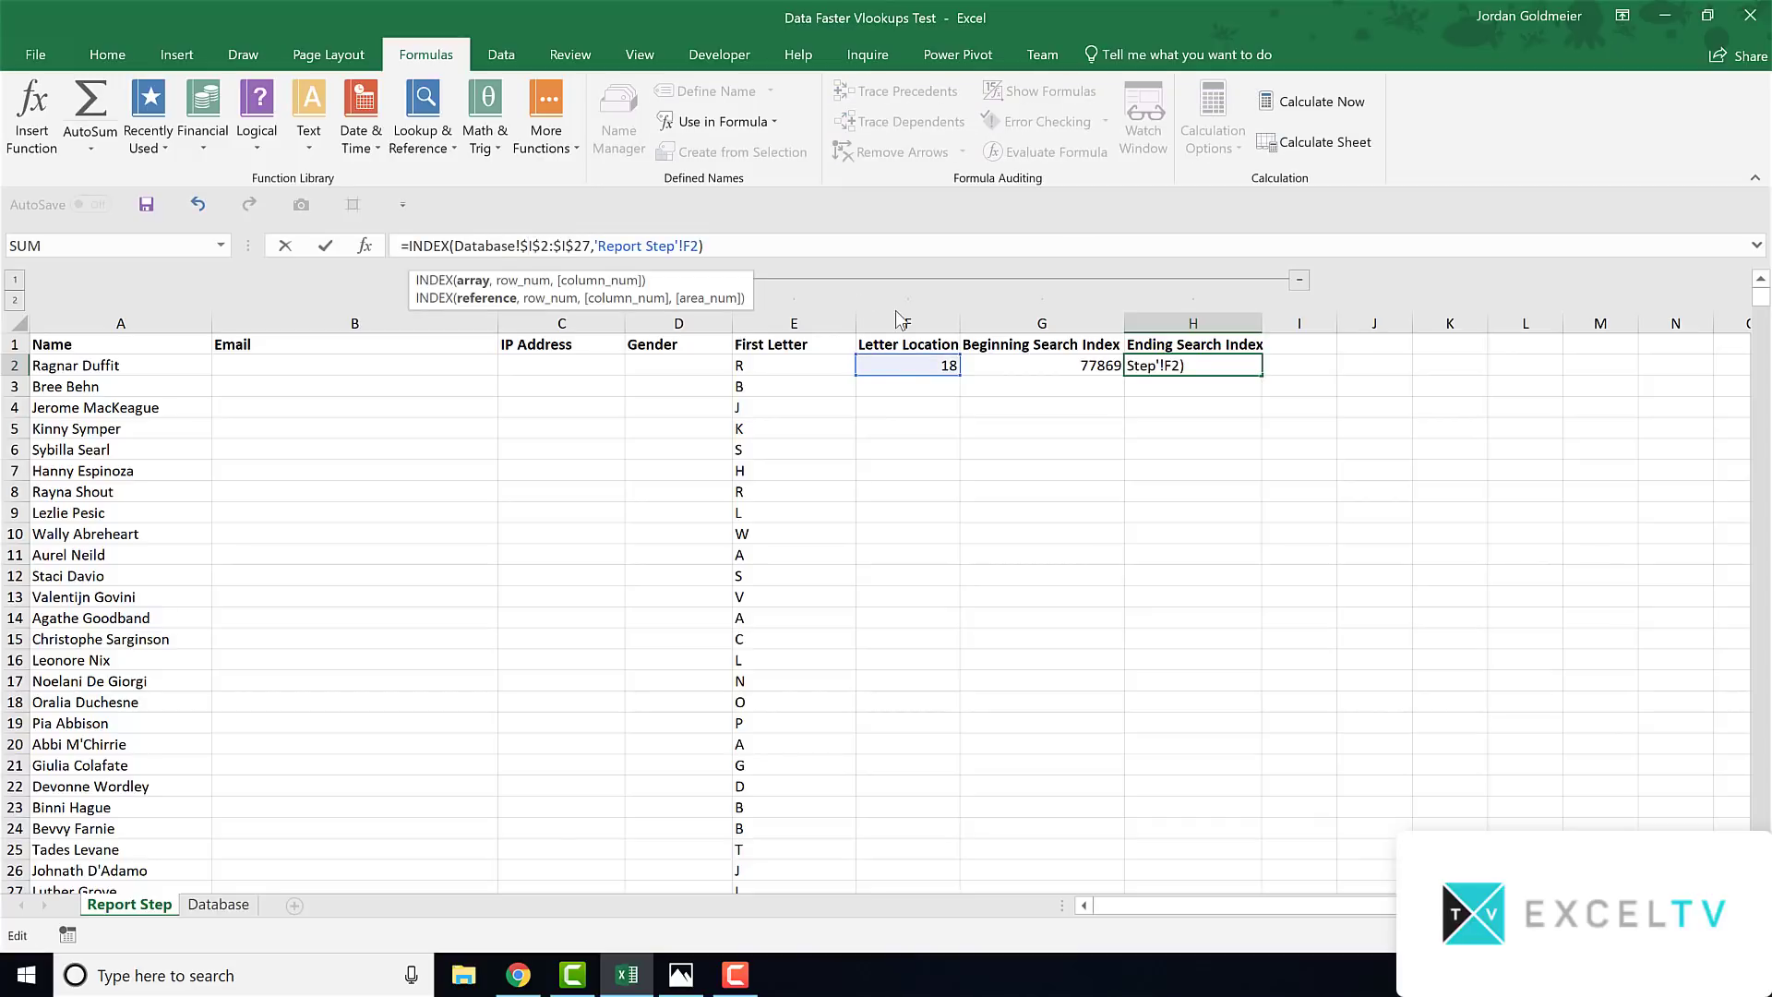
pyautogui.press('Delete')
pyautogui.write('J')
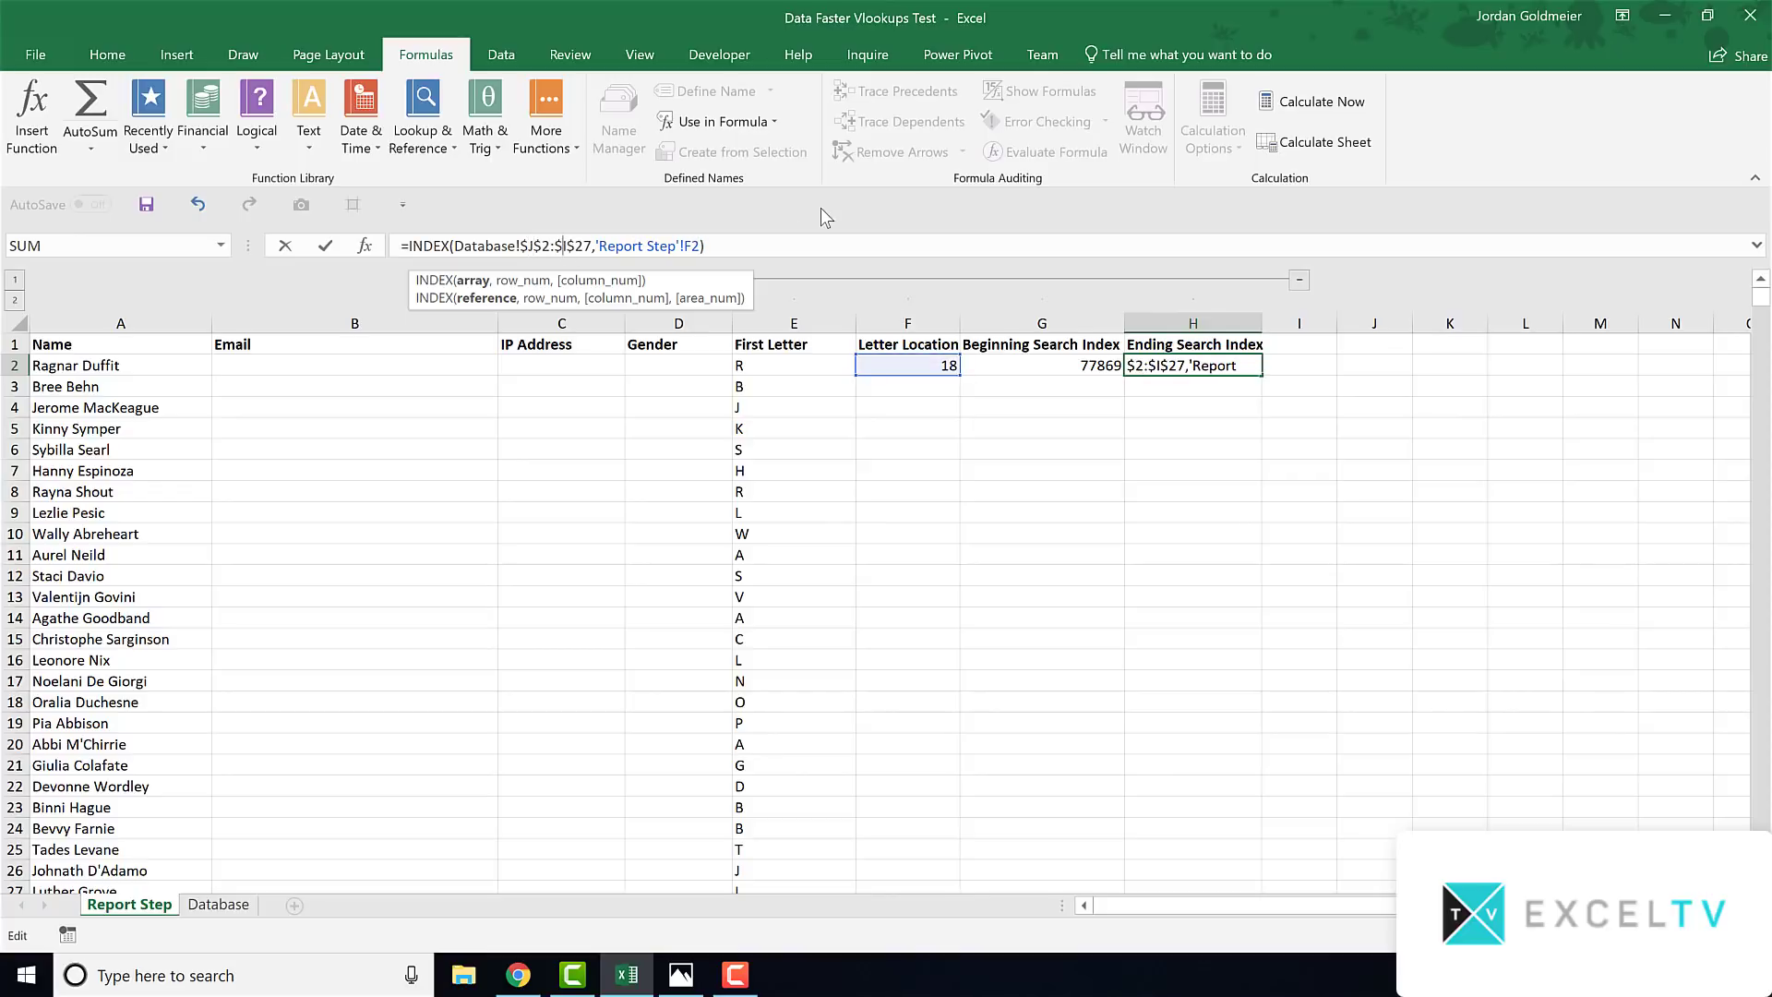
pyautogui.press('Delete')
pyautogui.write('J')
pyautogui.press('Return')
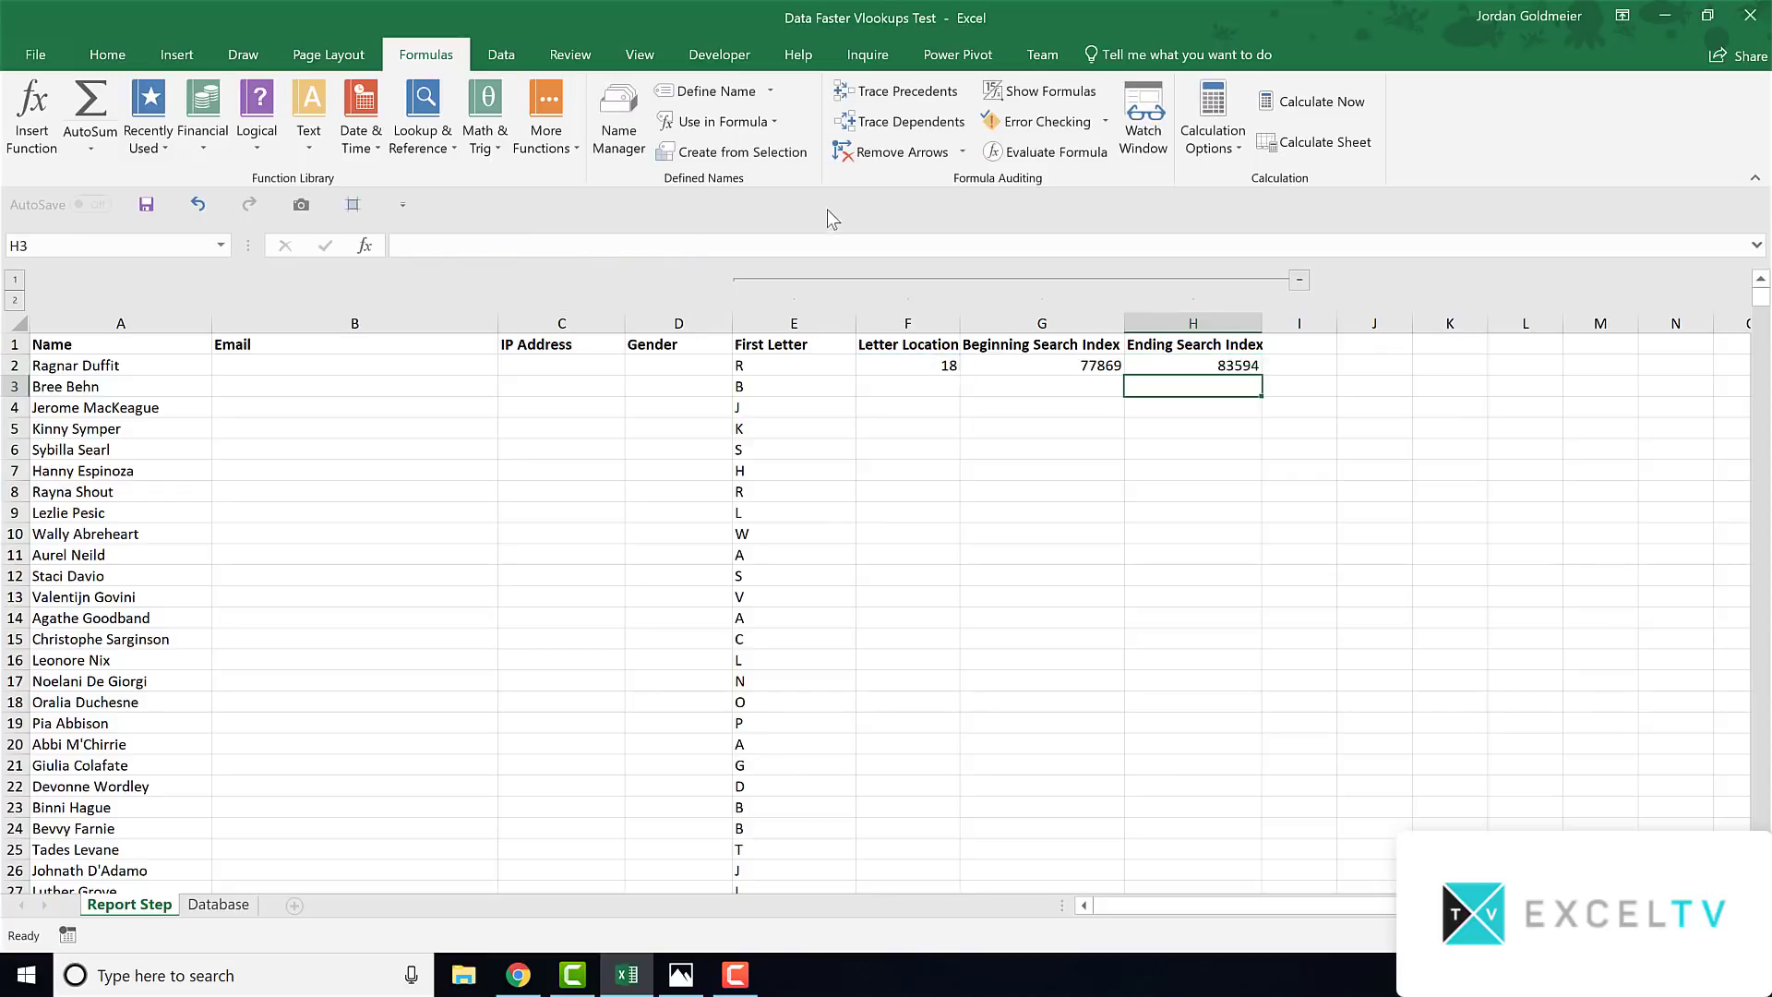
# Fill the F2:H2 formulas down every name row and check row 8's results
pyautogui.moveTo(918, 365); pyautogui.dragTo(1227, 369)
pyautogui.doubleClick(1261, 376)
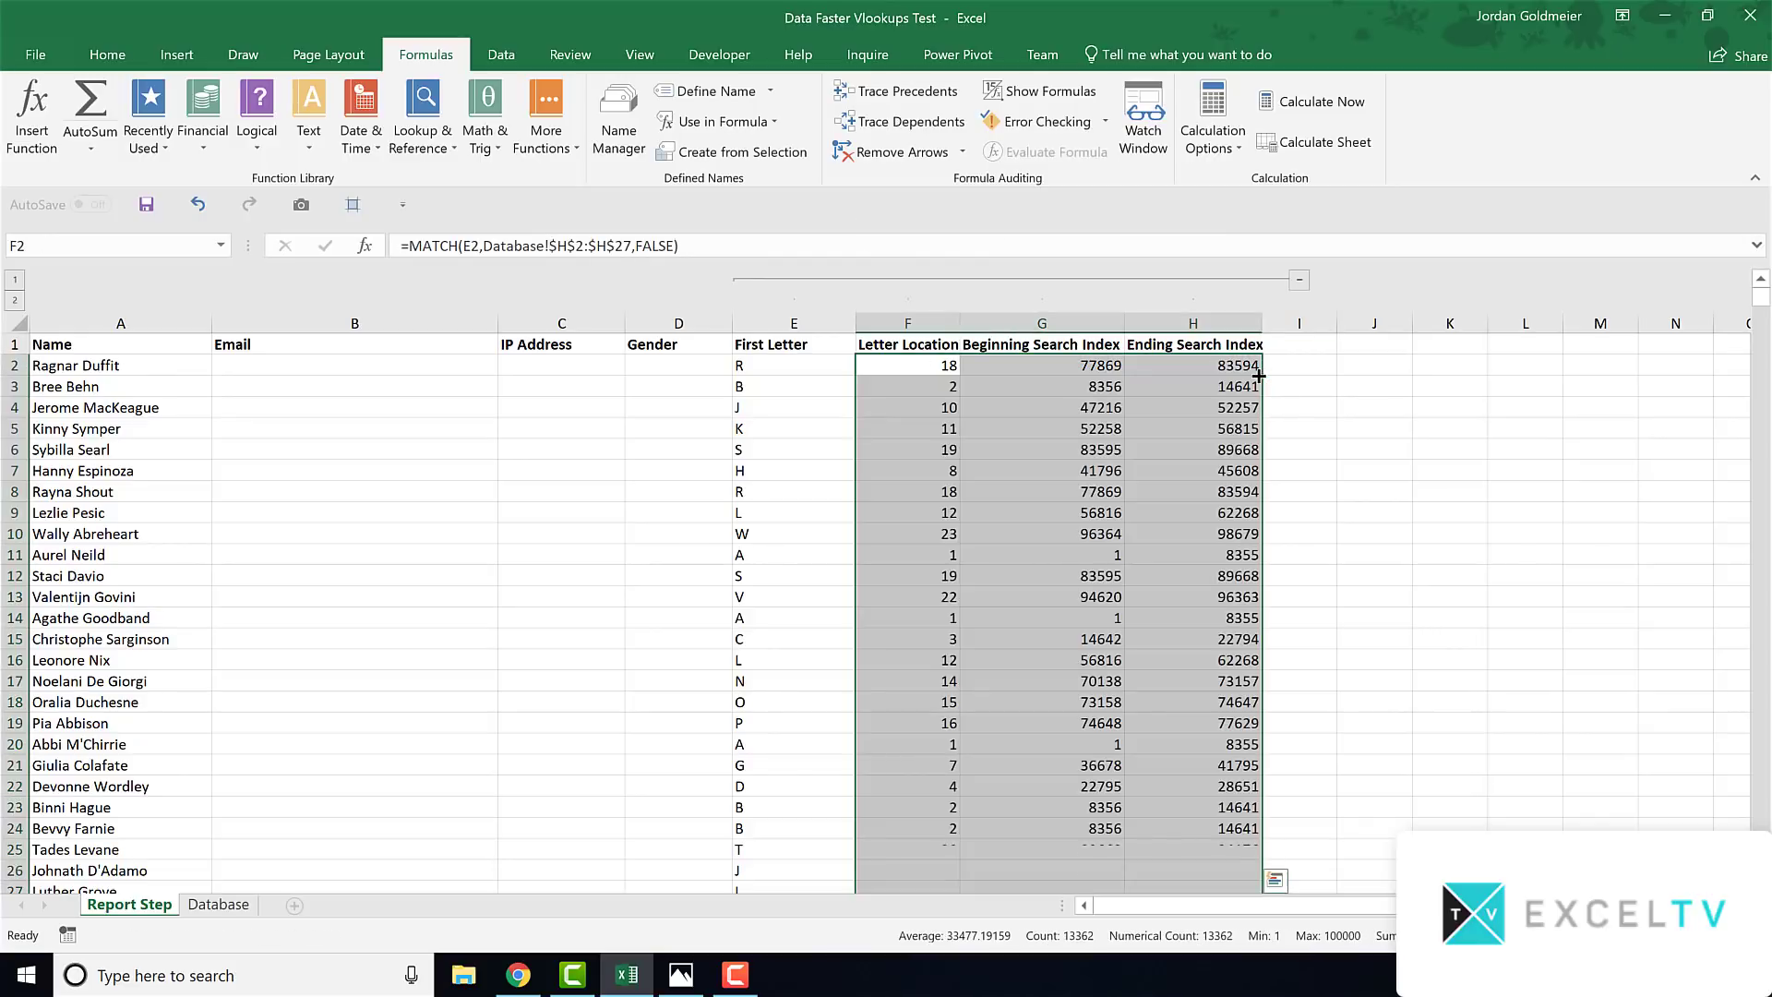
pyautogui.click(895, 491)
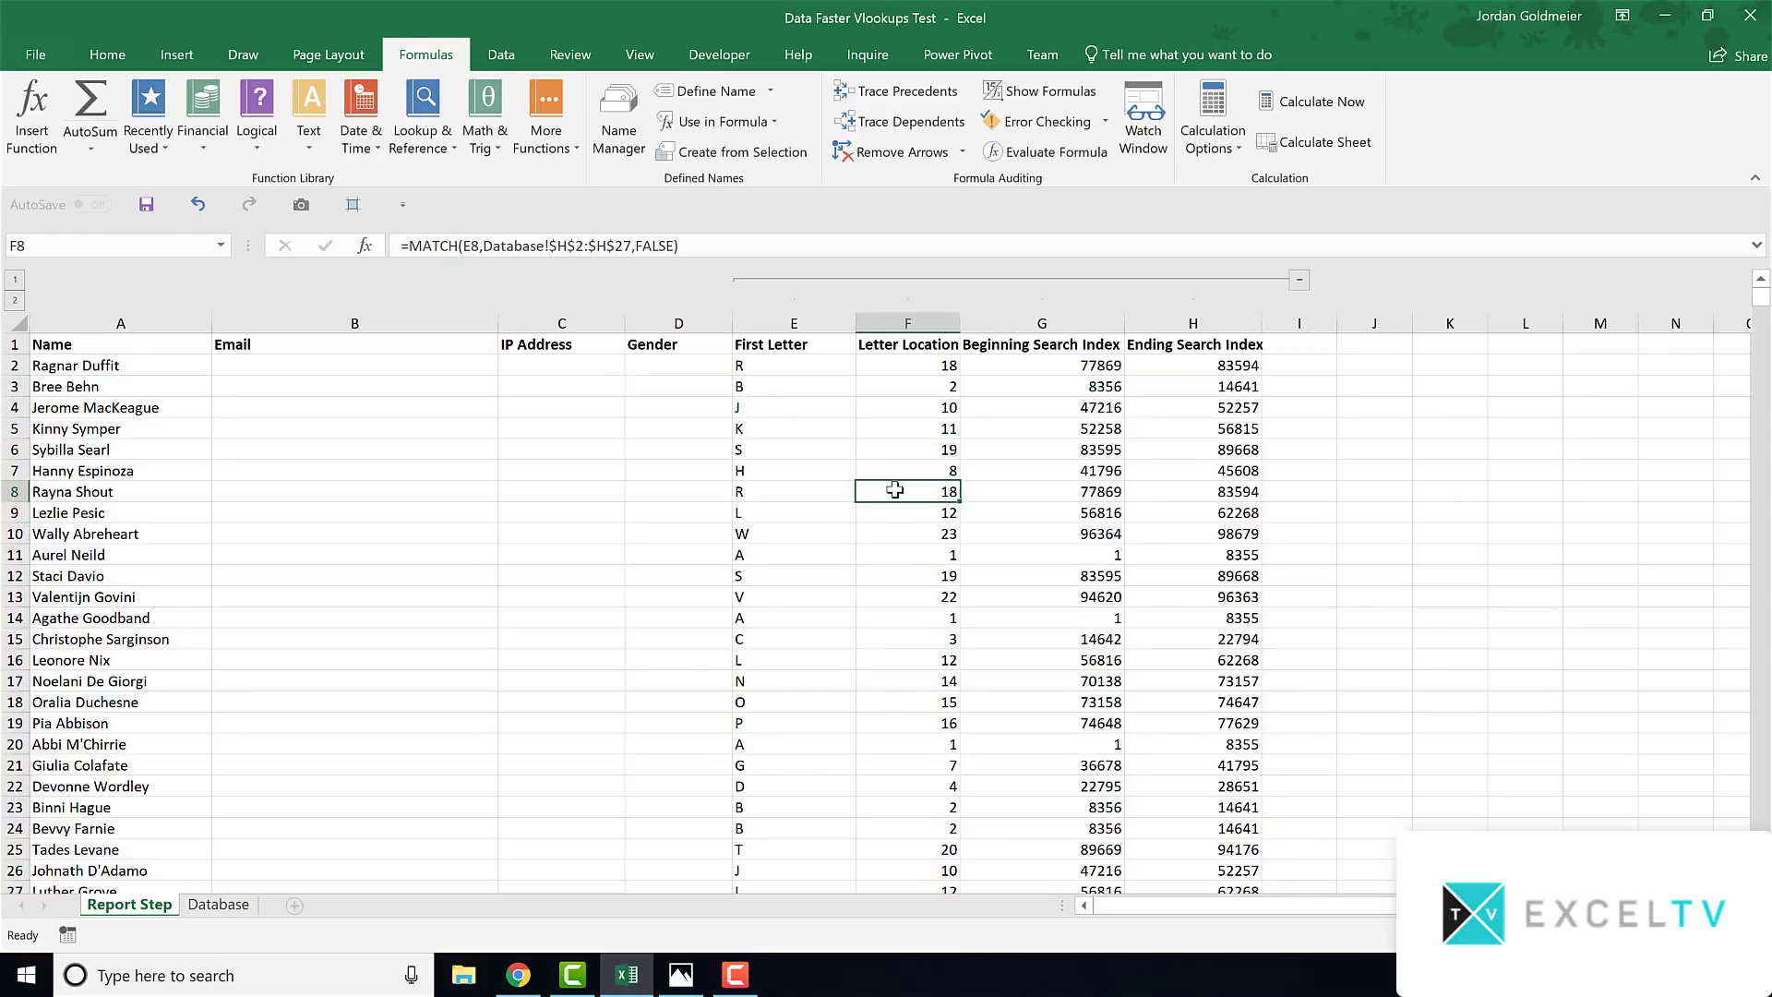
pyautogui.click(787, 480)
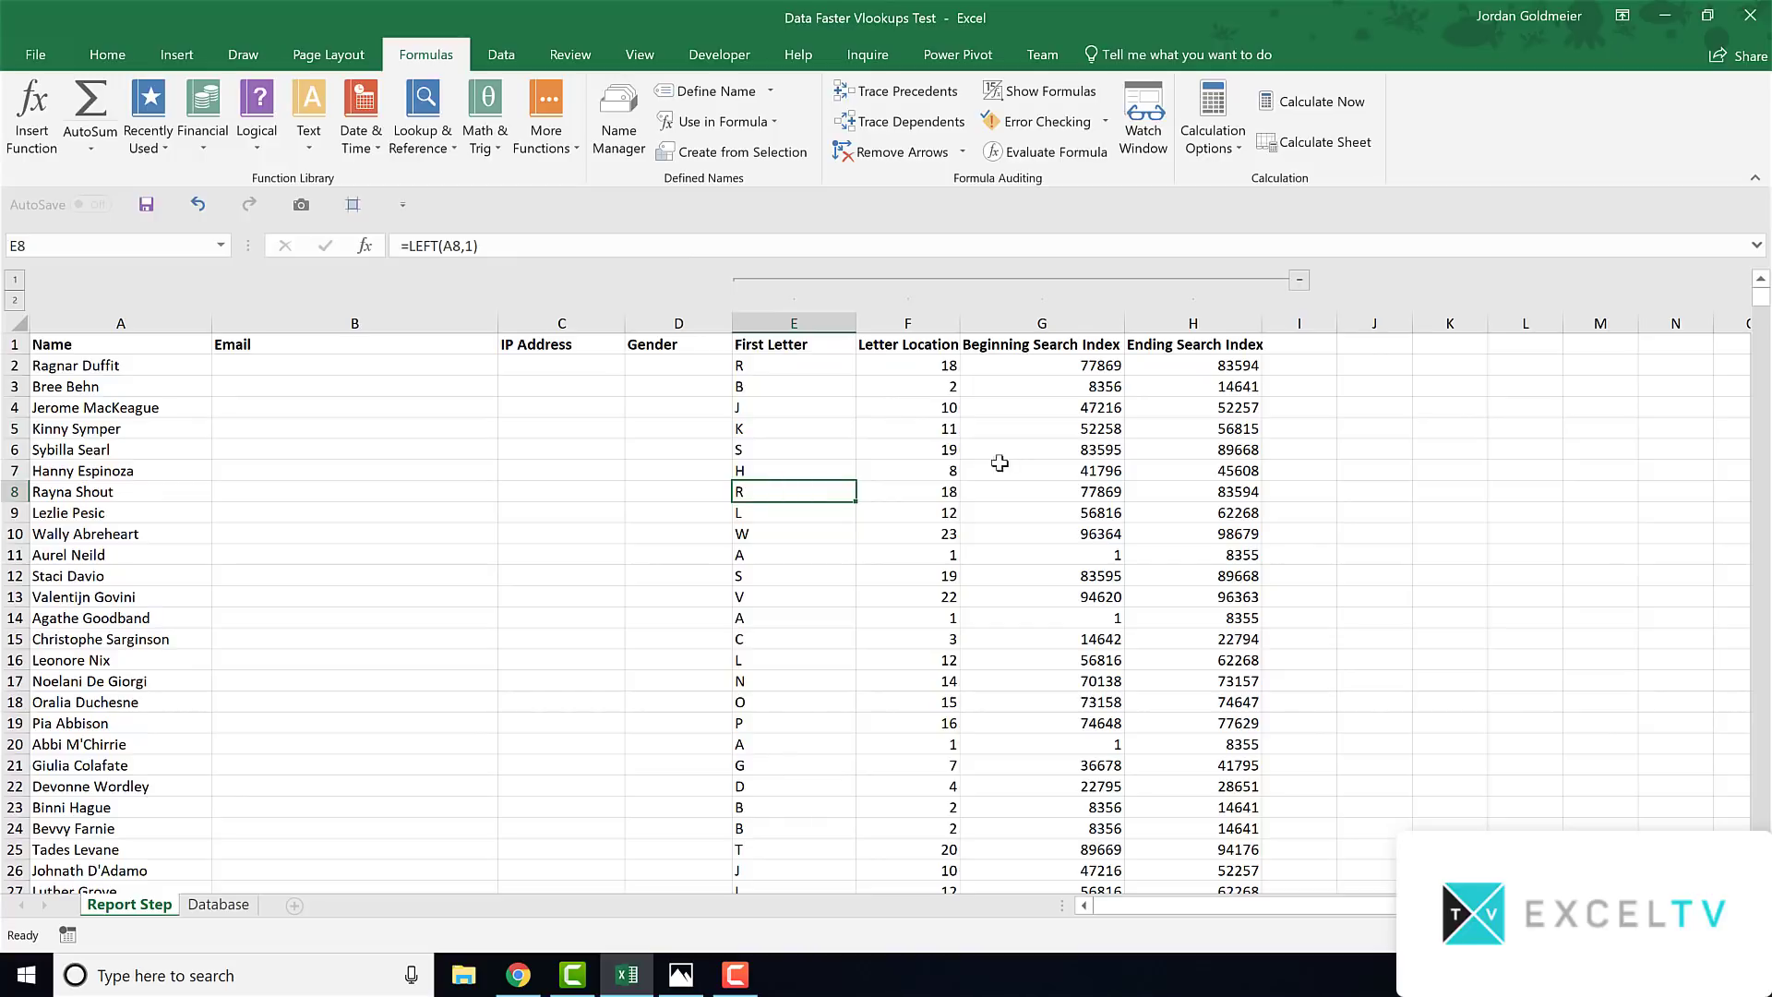
pyautogui.click(1043, 511)
pyautogui.press('Up')
pyautogui.press('Right')
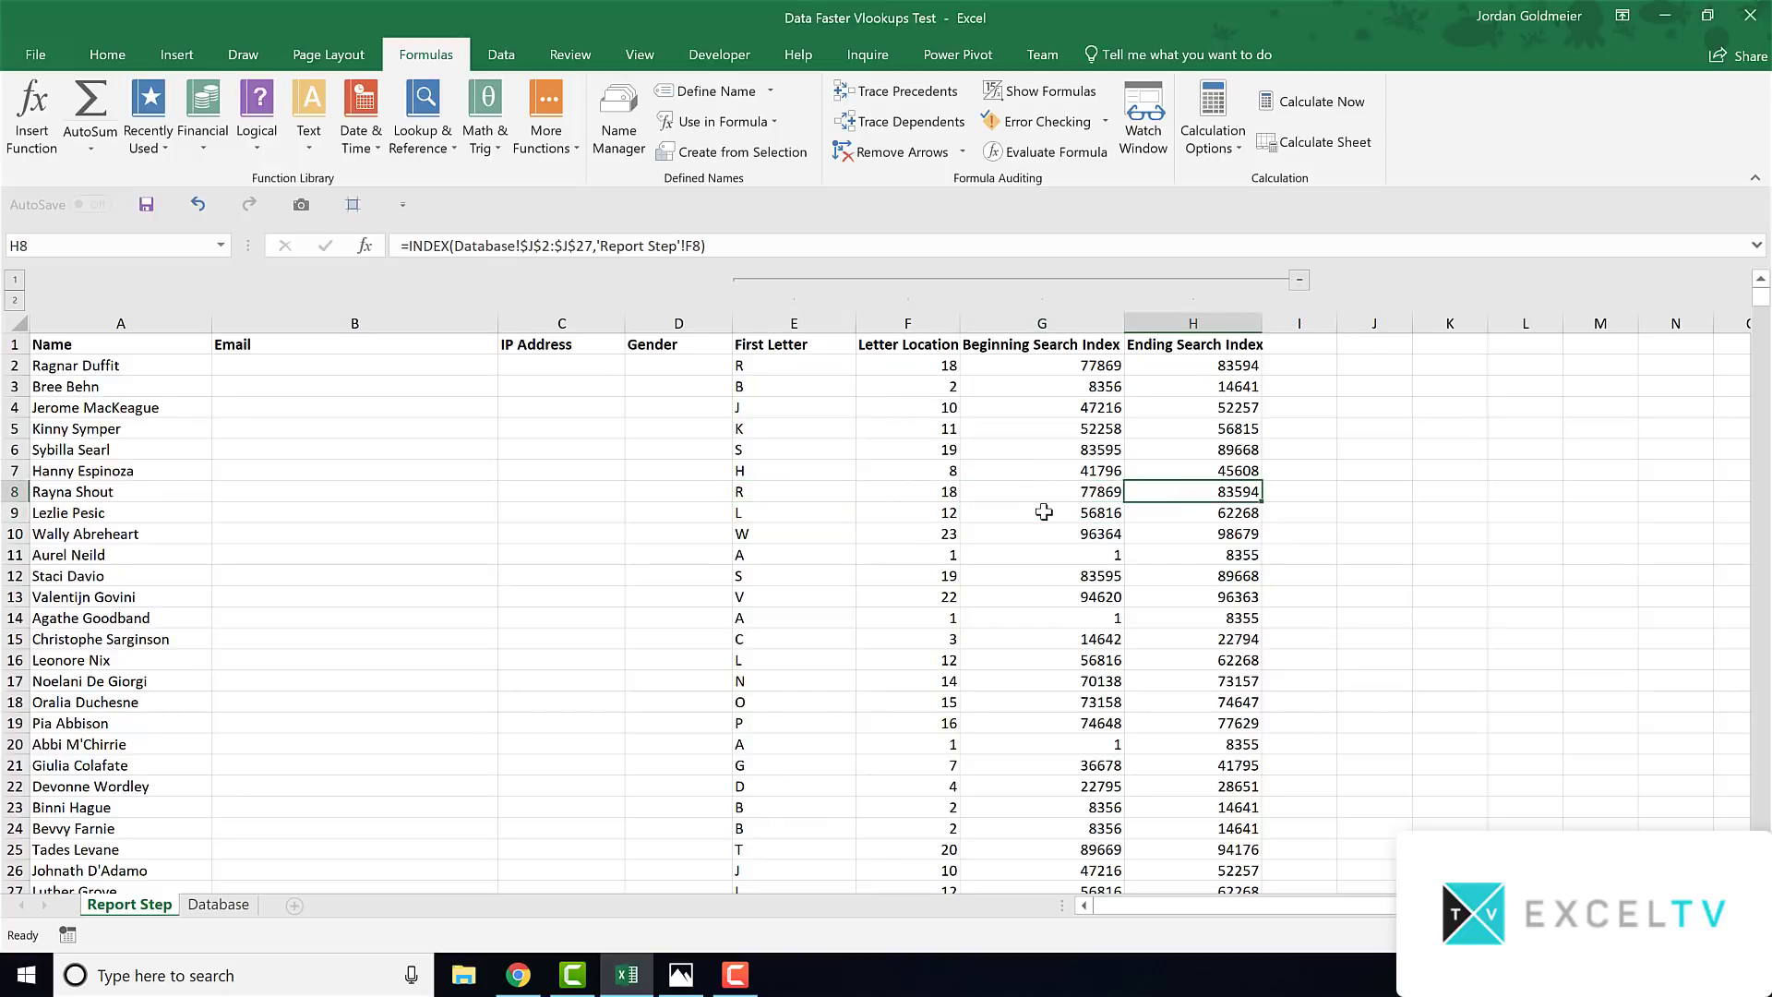
# Autofit column H to its Ending Search Index header
pyautogui.doubleClick(1256, 321)
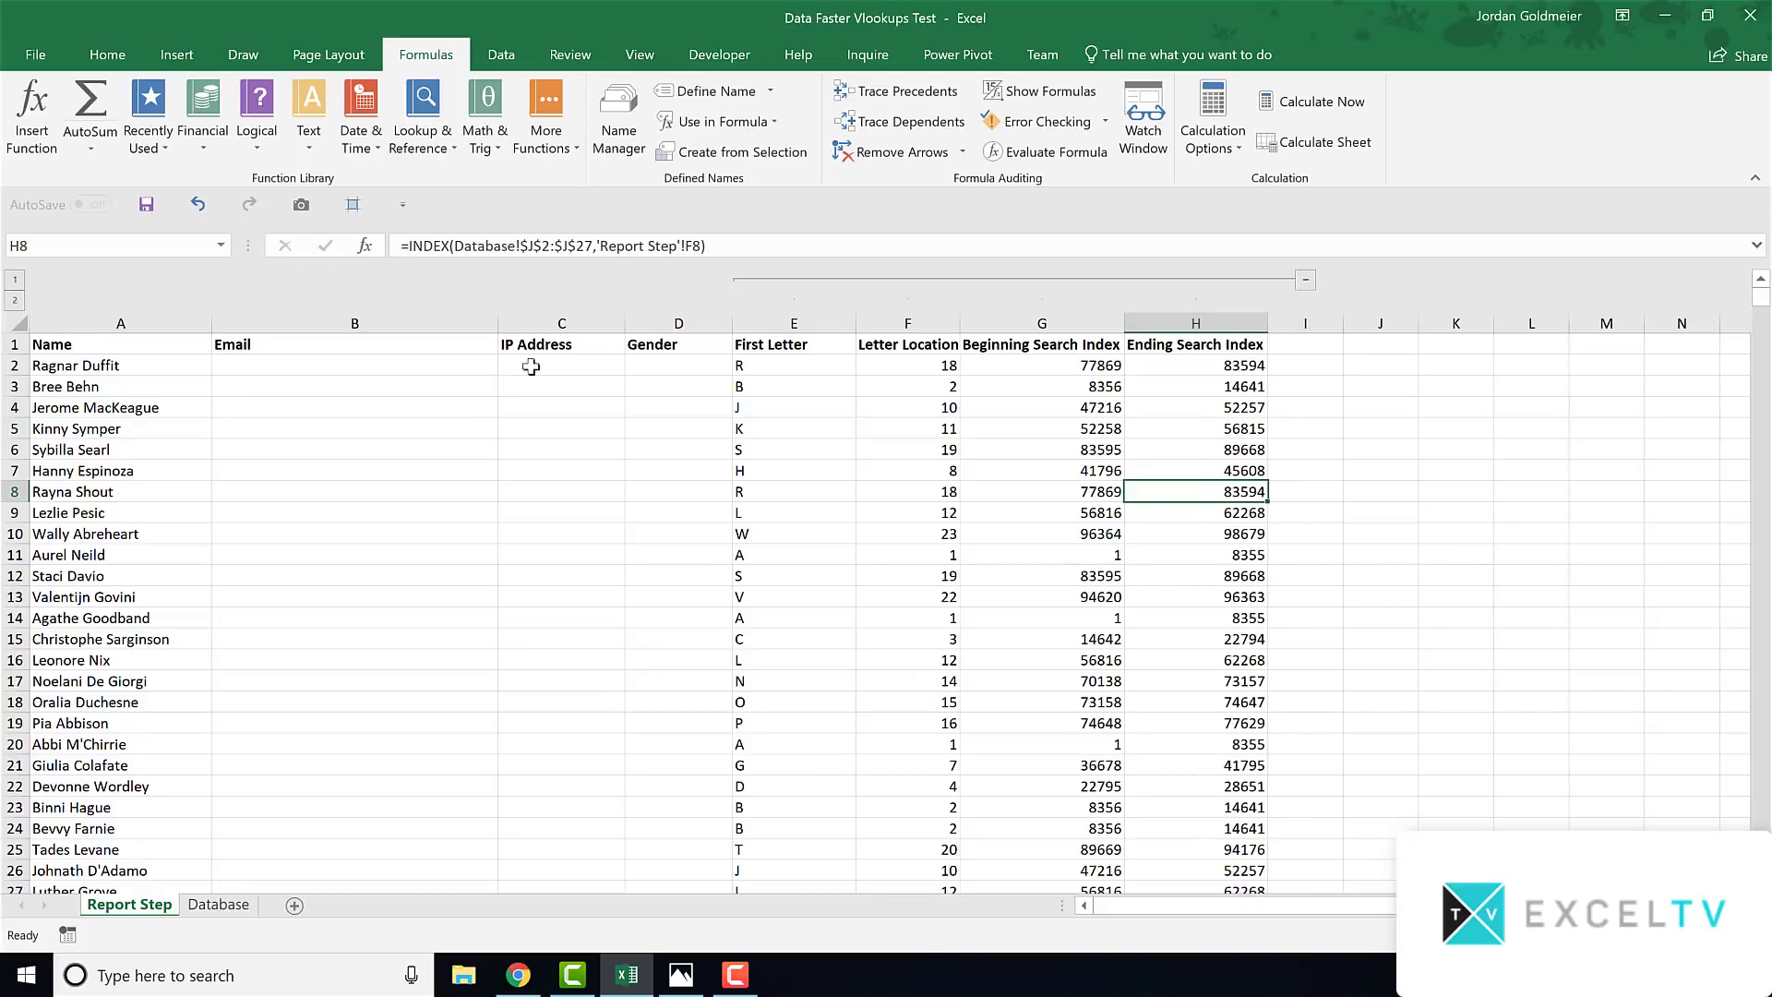
pyautogui.click(368, 375)
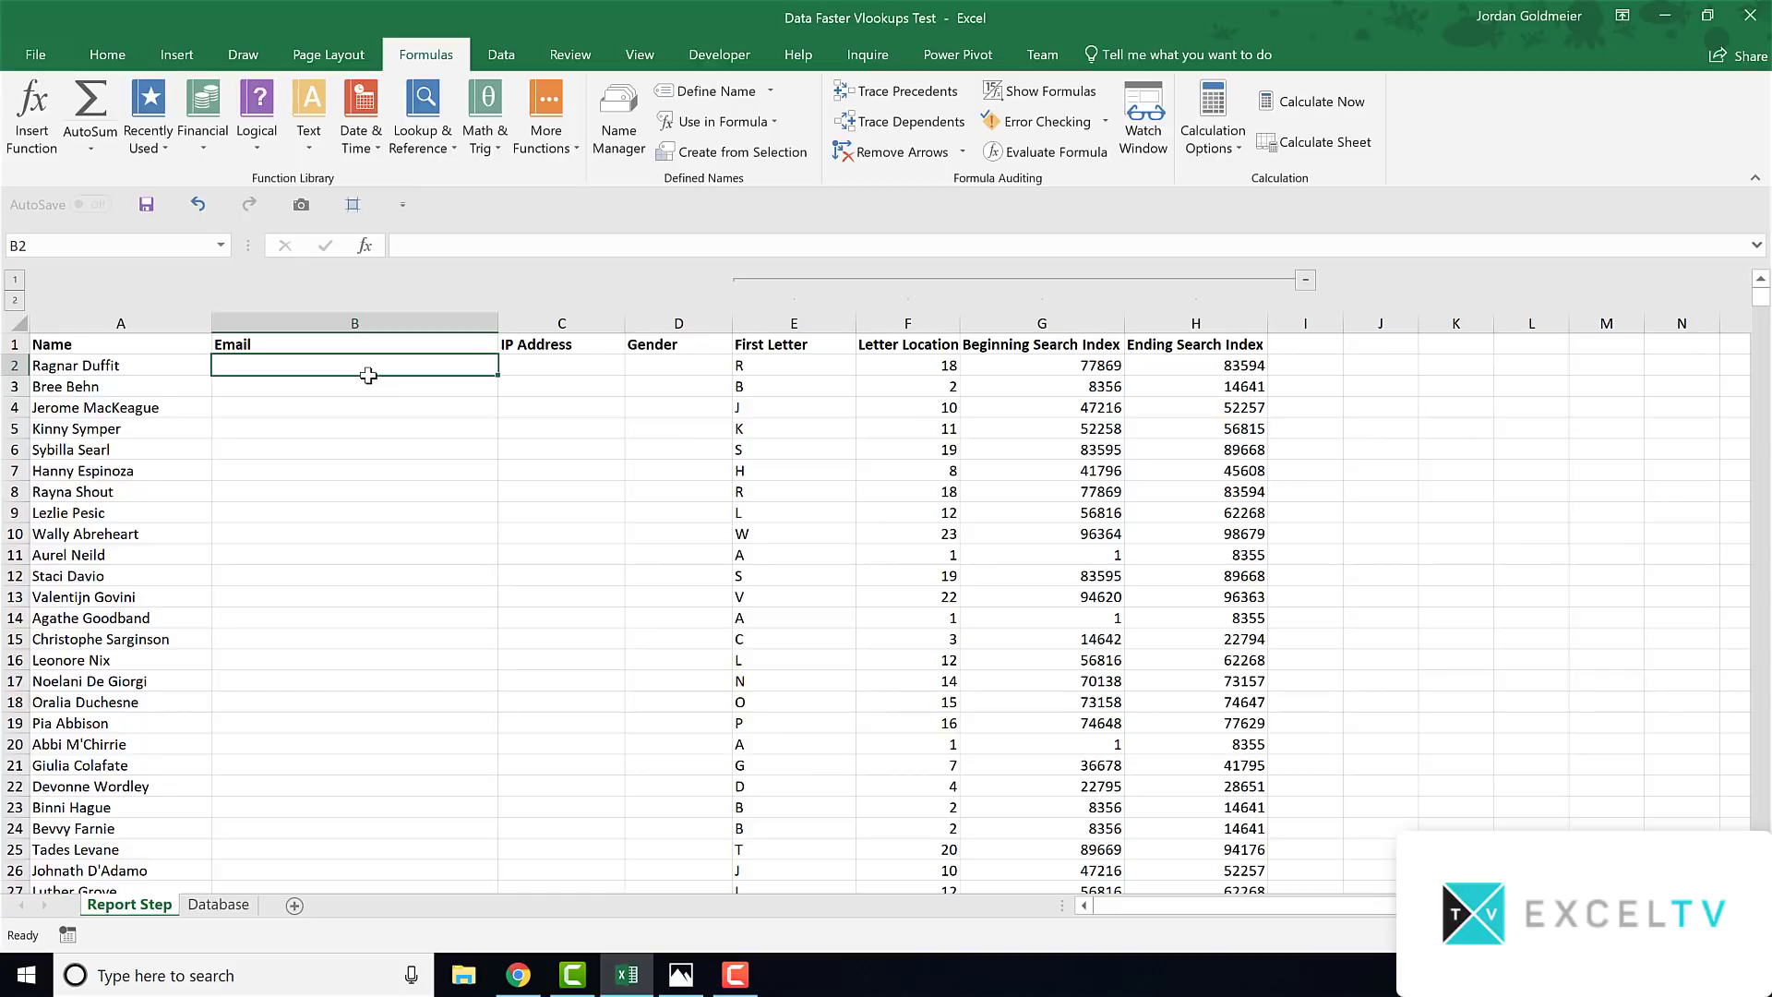
pyautogui.moveTo(1106, 367); pyautogui.dragTo(1200, 366)
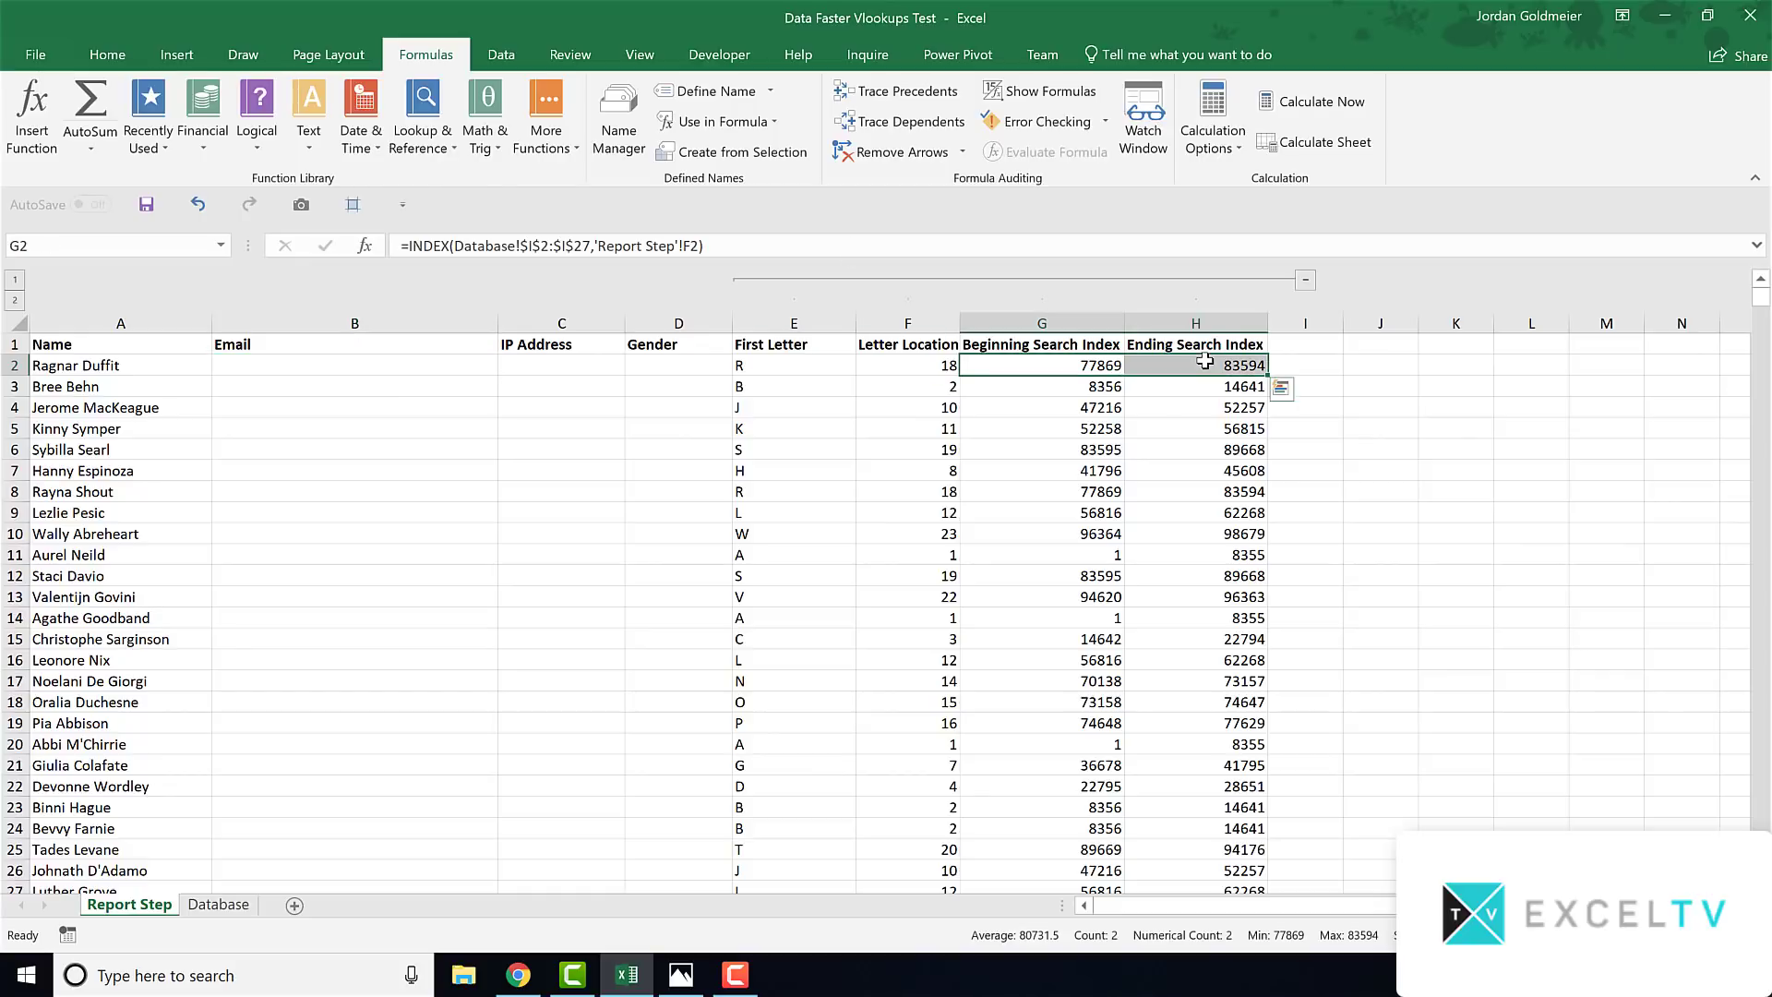
pyautogui.click(304, 367)
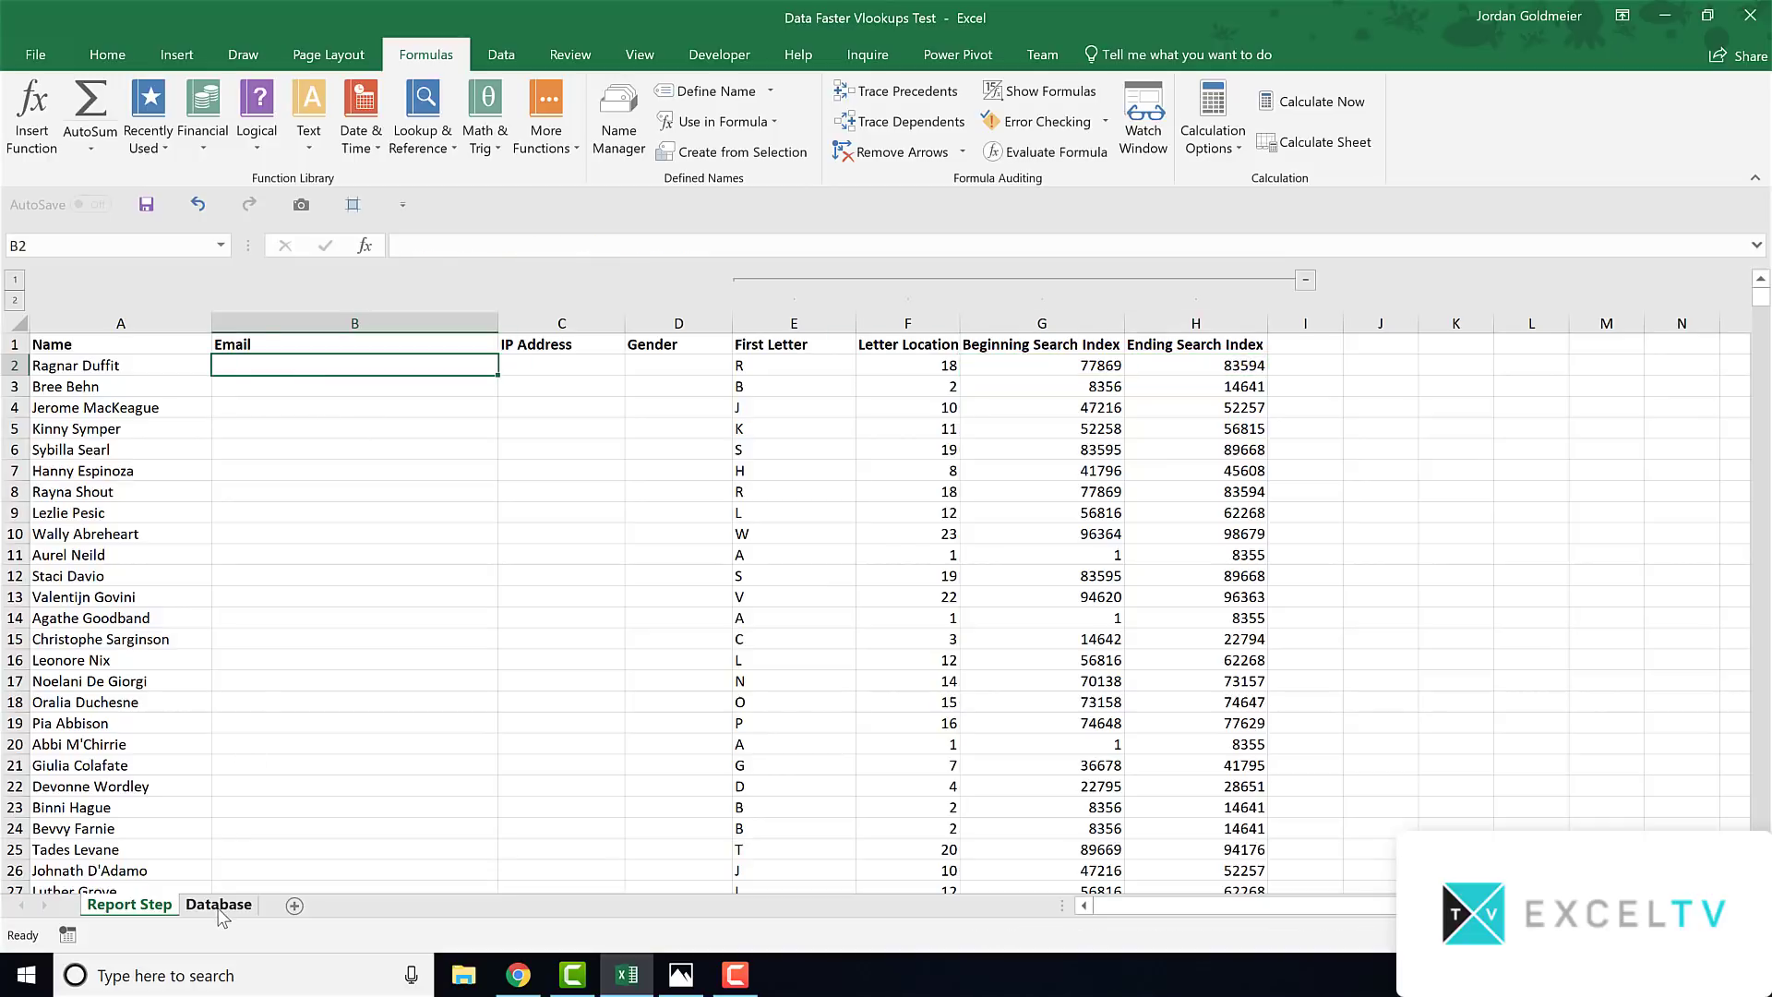
# Start a VLOOKUP in B2 using the name in A2 as lookup value
pyautogui.write('=')
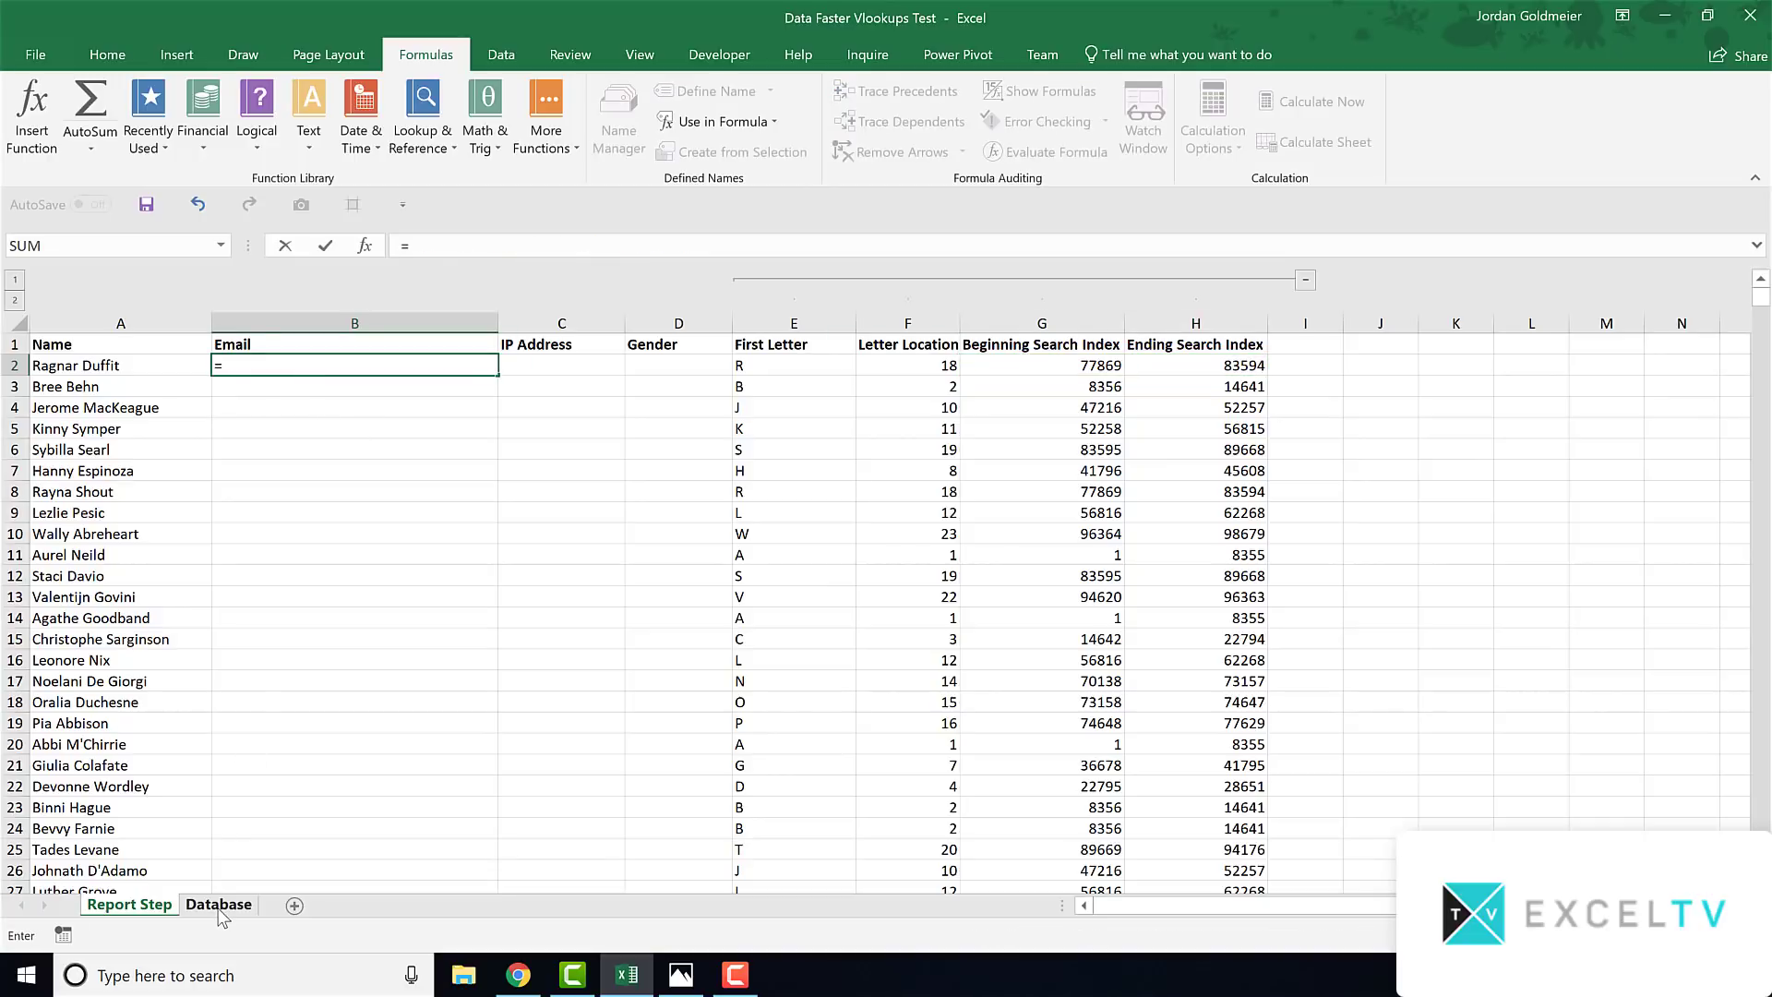
pyautogui.write('blo')
pyautogui.press('BackSpace')
pyautogui.press('BackSpace')
pyautogui.press('BackSpace')
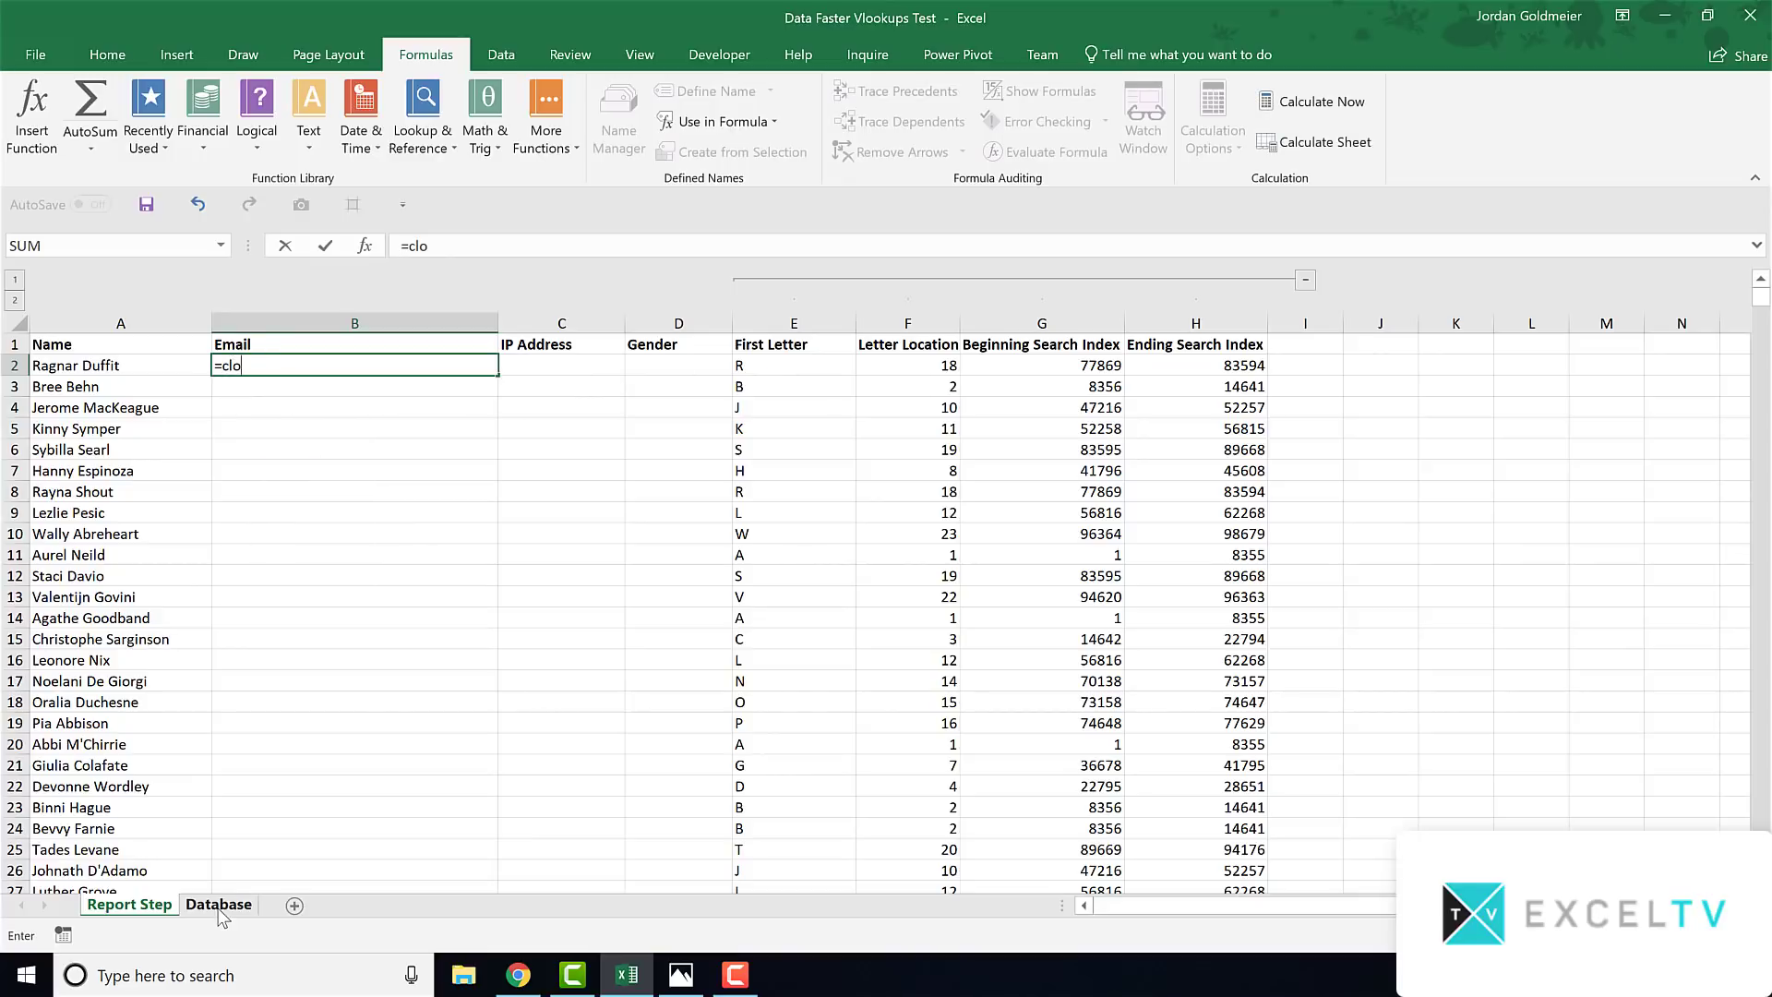
pyautogui.write('c')
pyautogui.press('BackSpace')
pyautogui.write('vlo')
pyautogui.press('Tab')
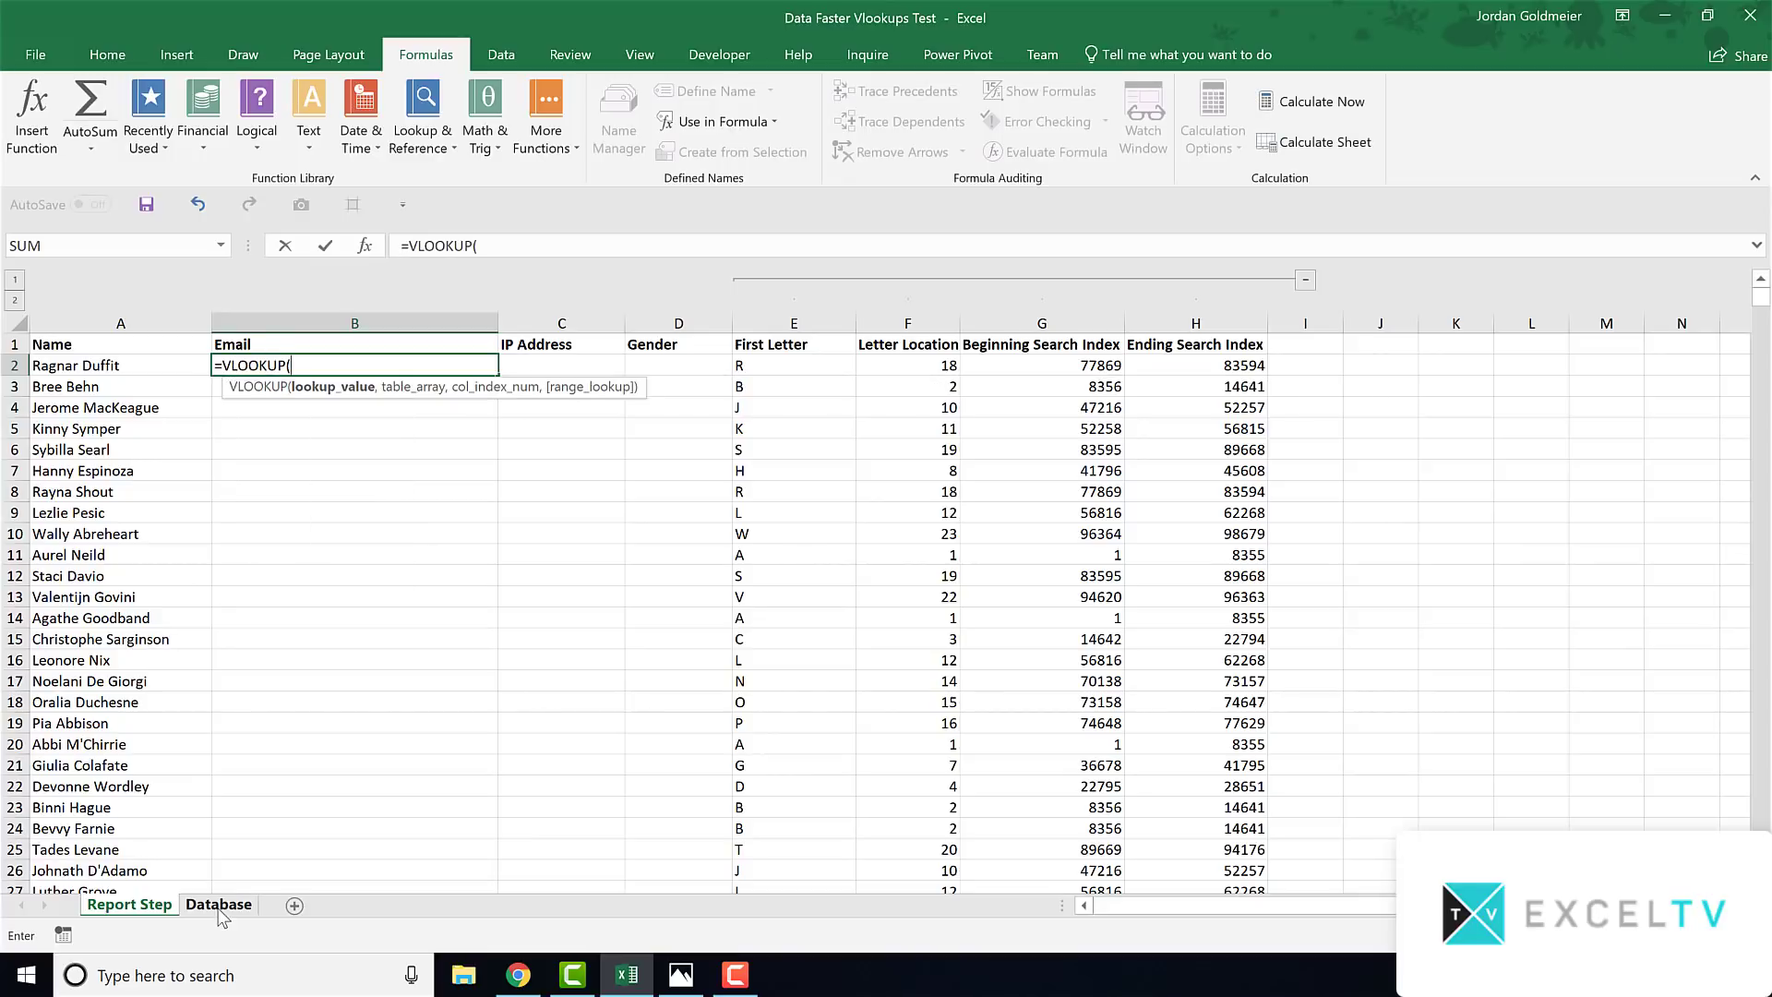
pyautogui.click(117, 364)
pyautogui.write(',')
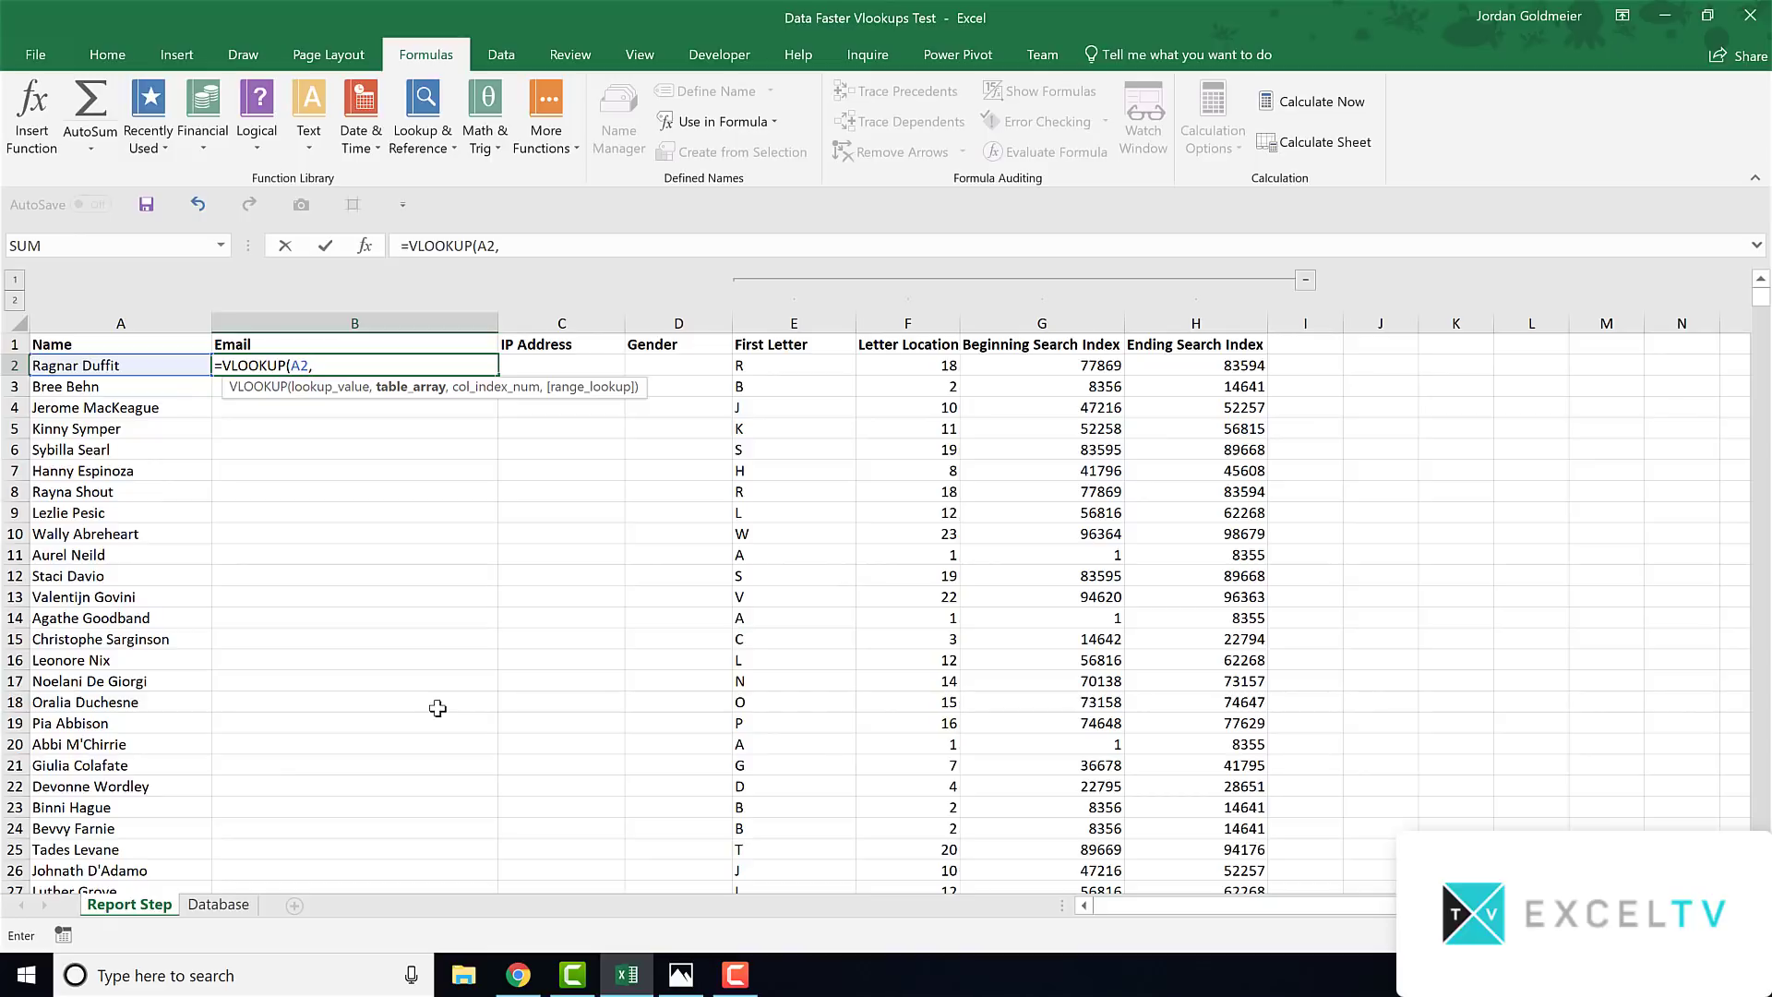
# Add the table start INDEX(Database!$A$2:$A$100001,'Report Step'!G2) followed by :index(
pyautogui.write('index')
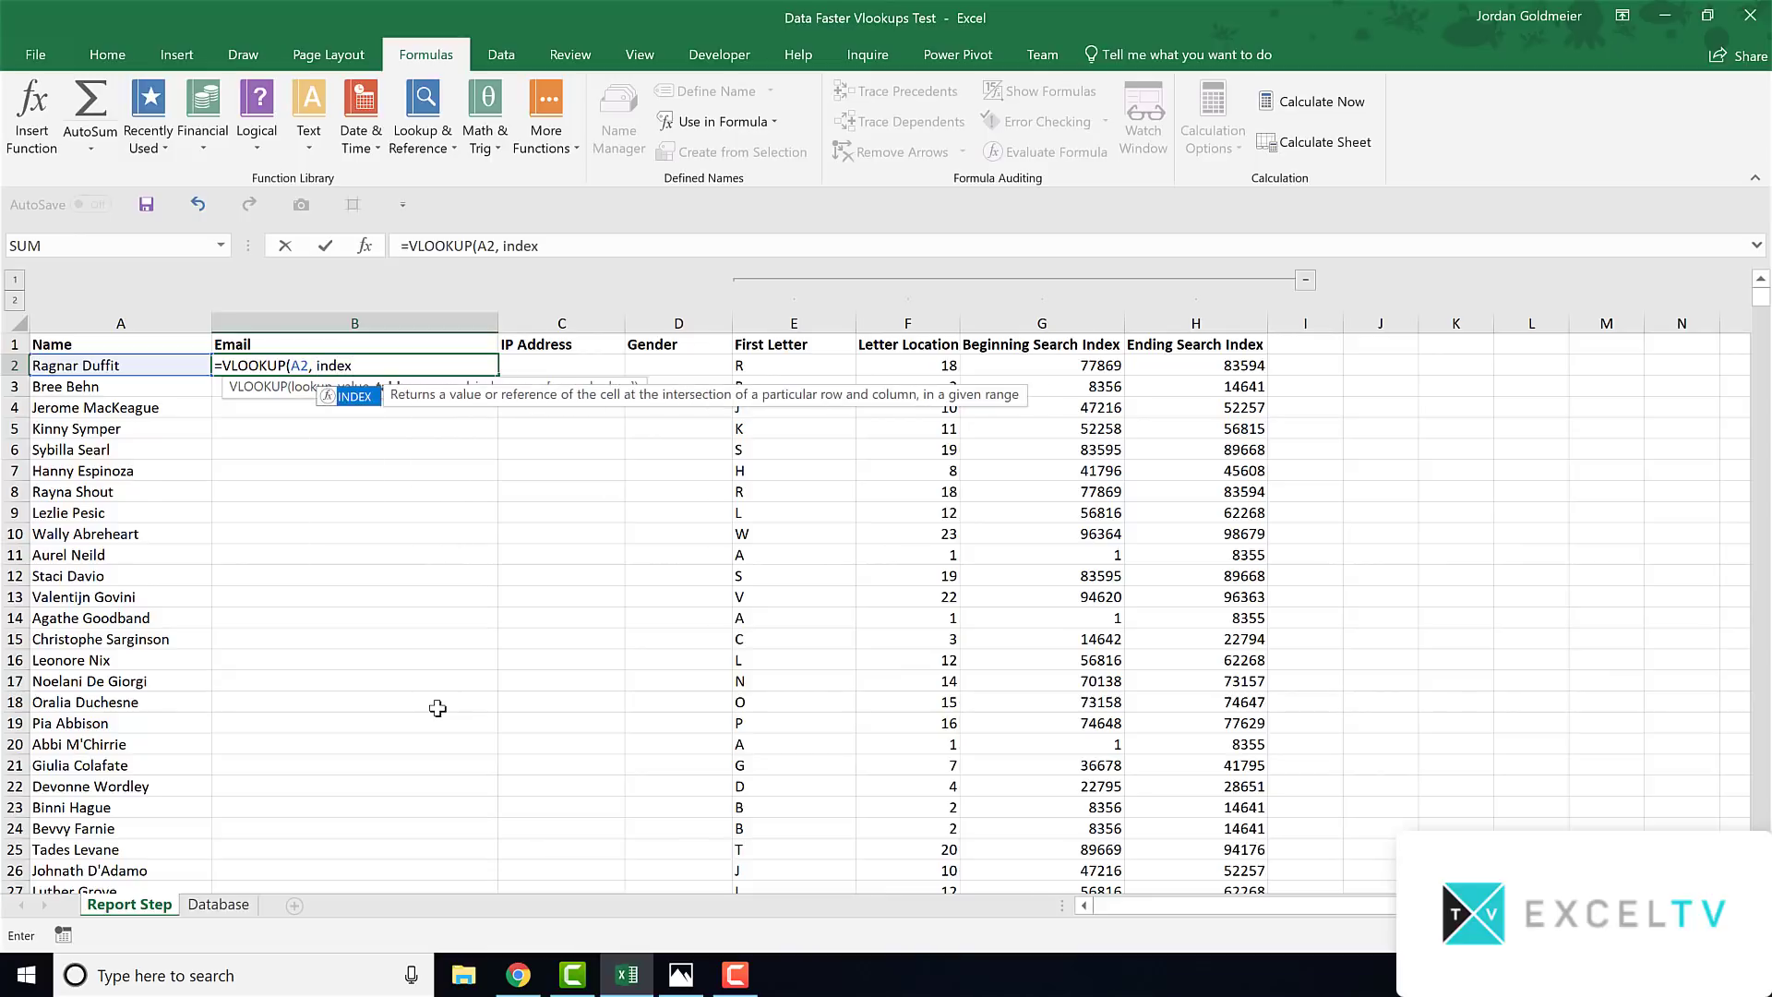
pyautogui.write('(')
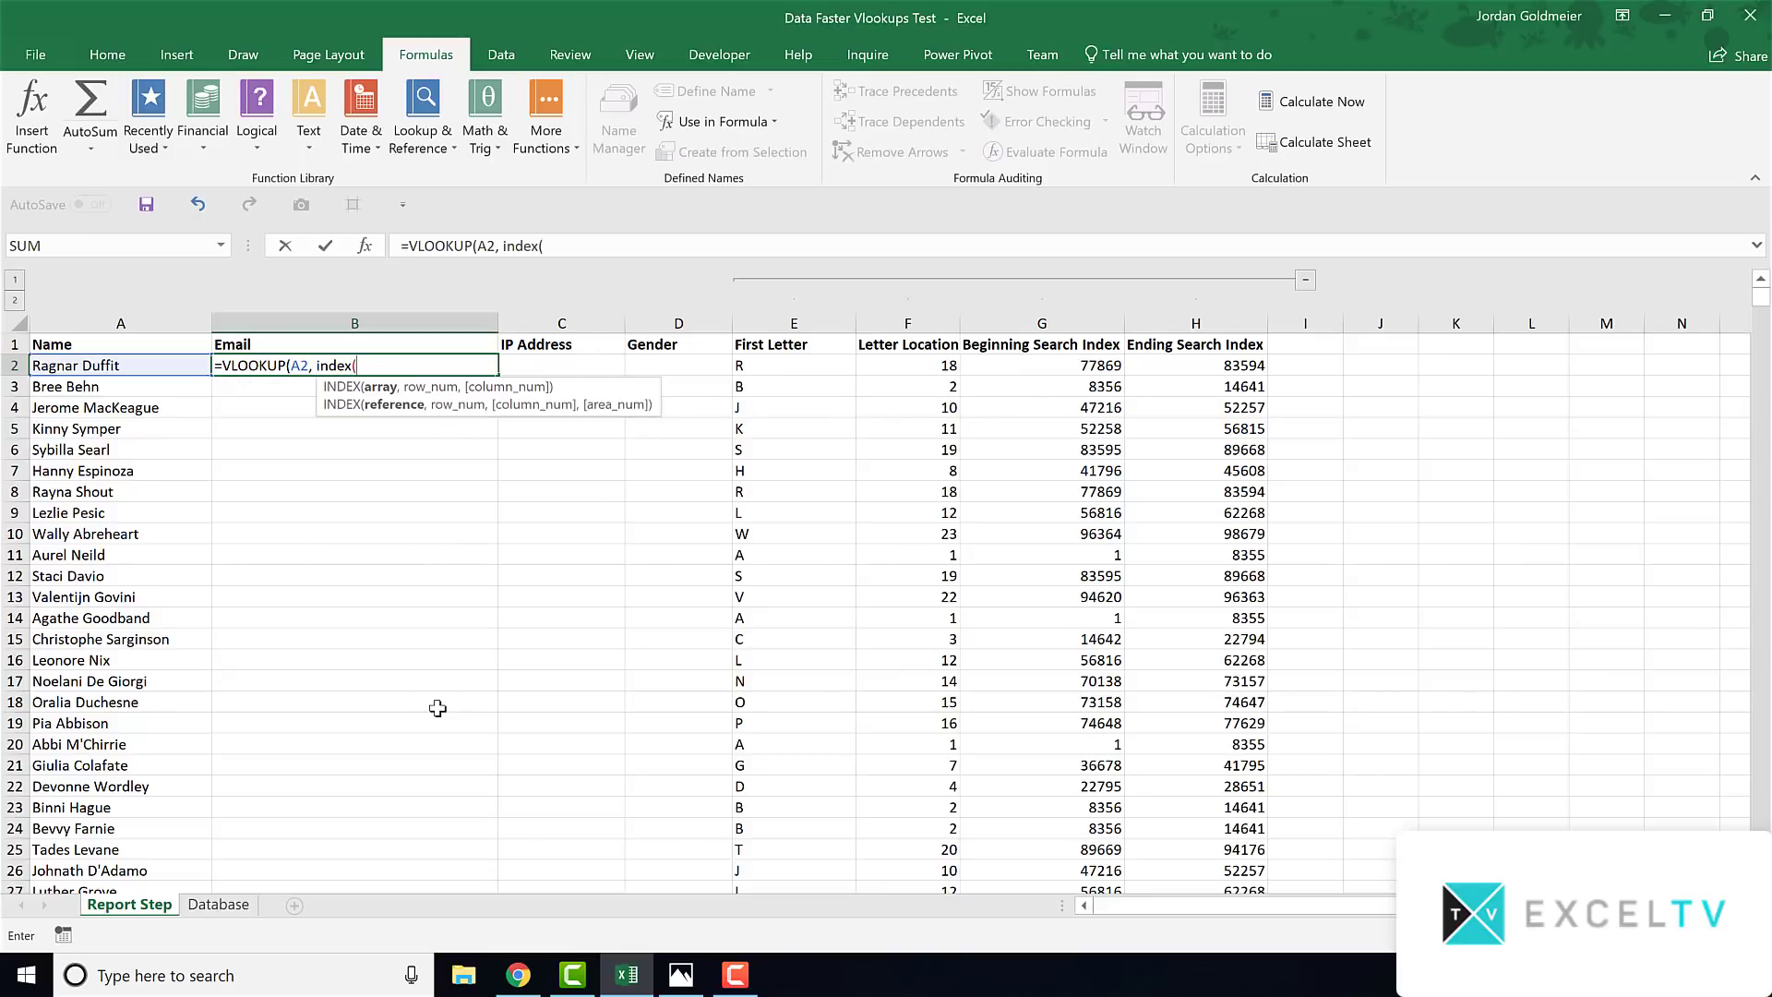
pyautogui.click(215, 906)
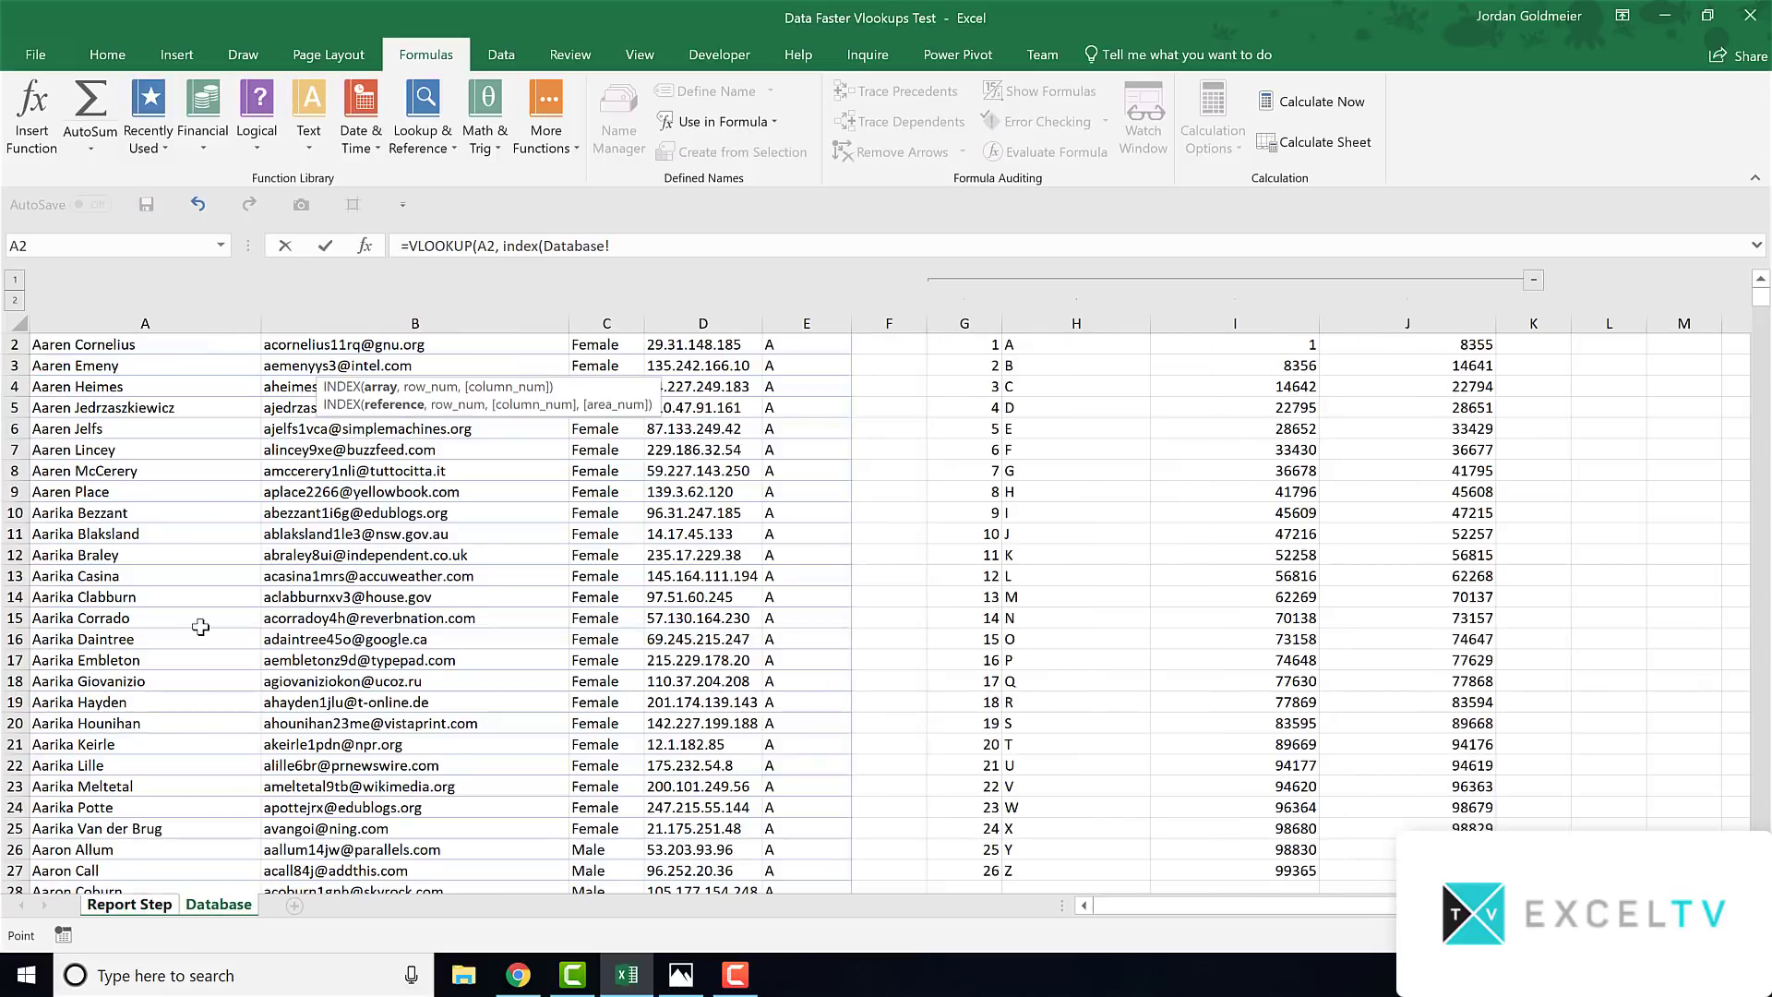
pyautogui.scroll(1, 174, 522)
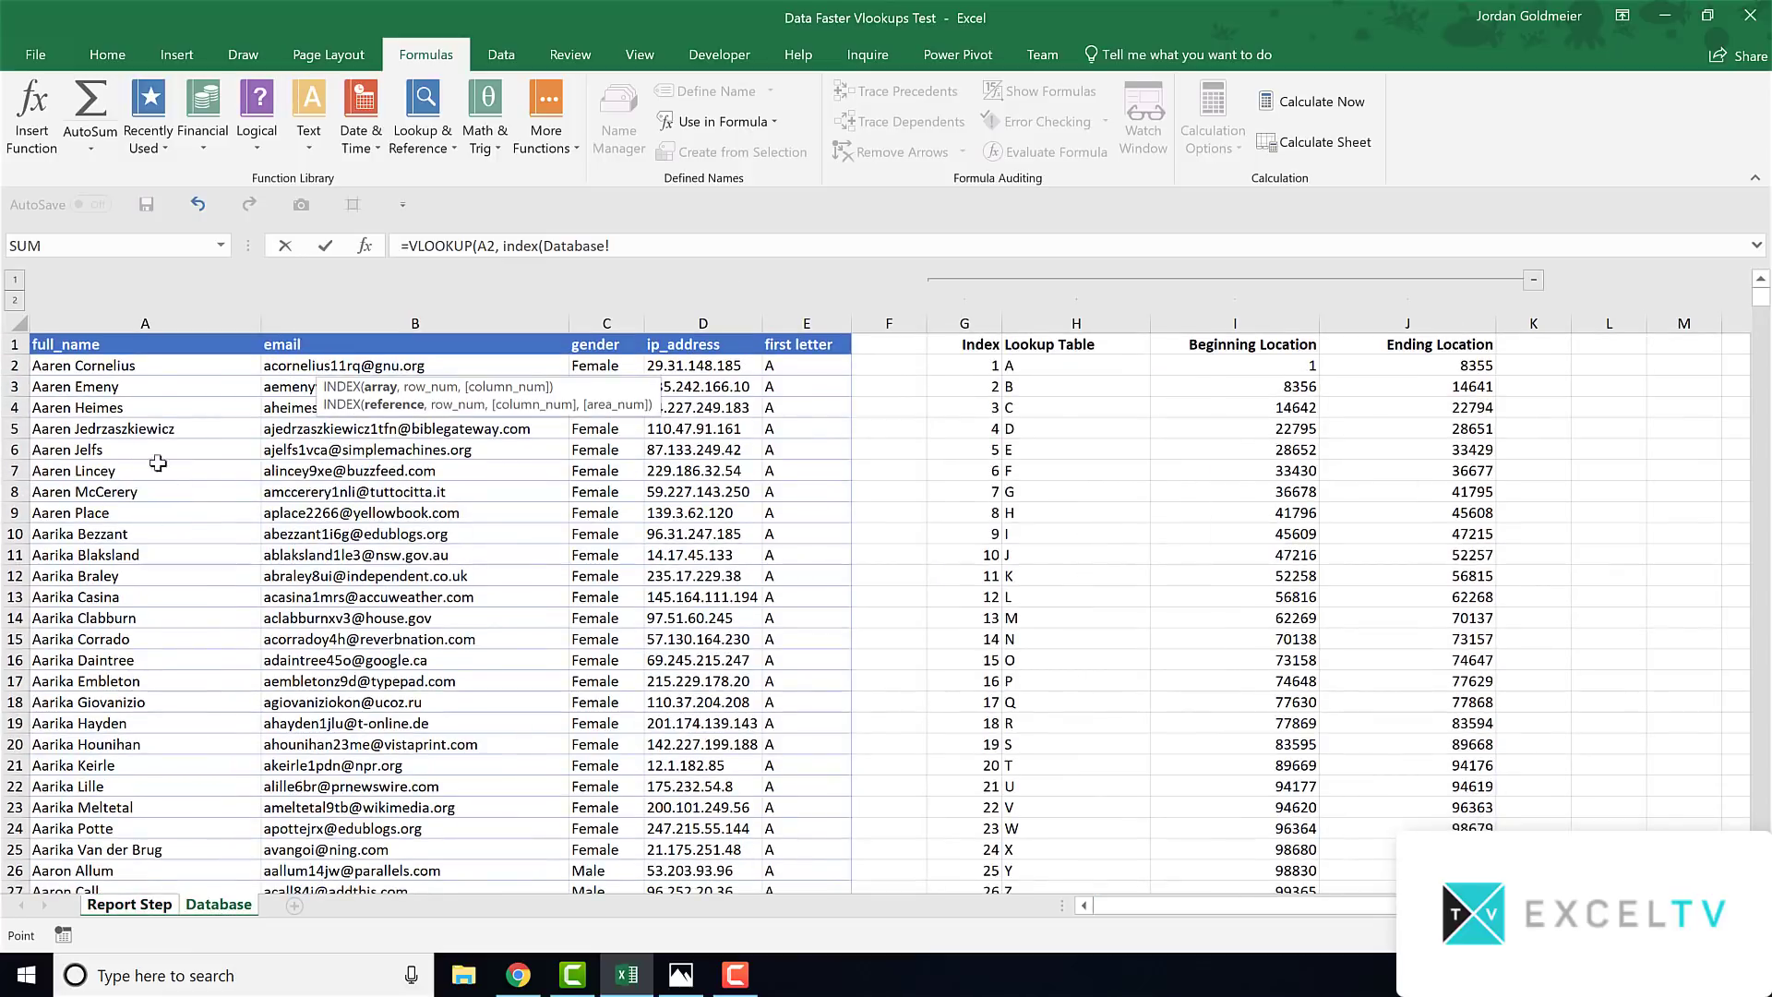
pyautogui.click(138, 367)
pyautogui.hotkey('ctrl', 'shift', 'Down')
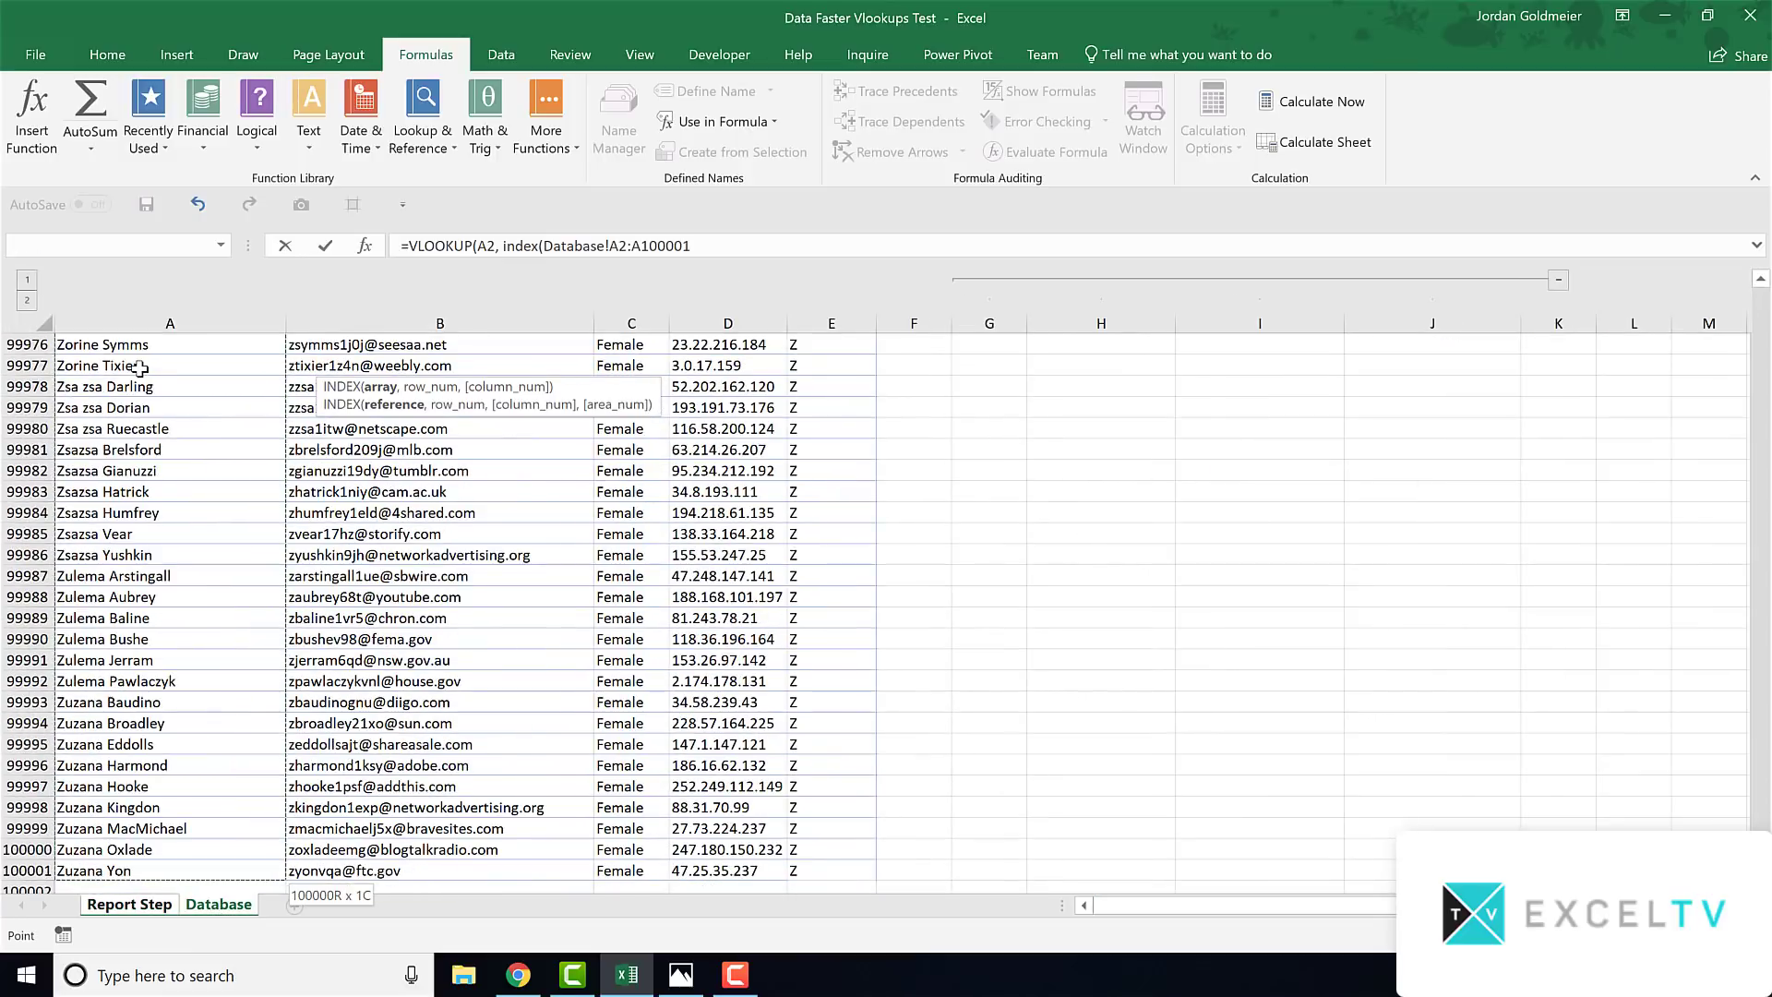
pyautogui.press('F4')
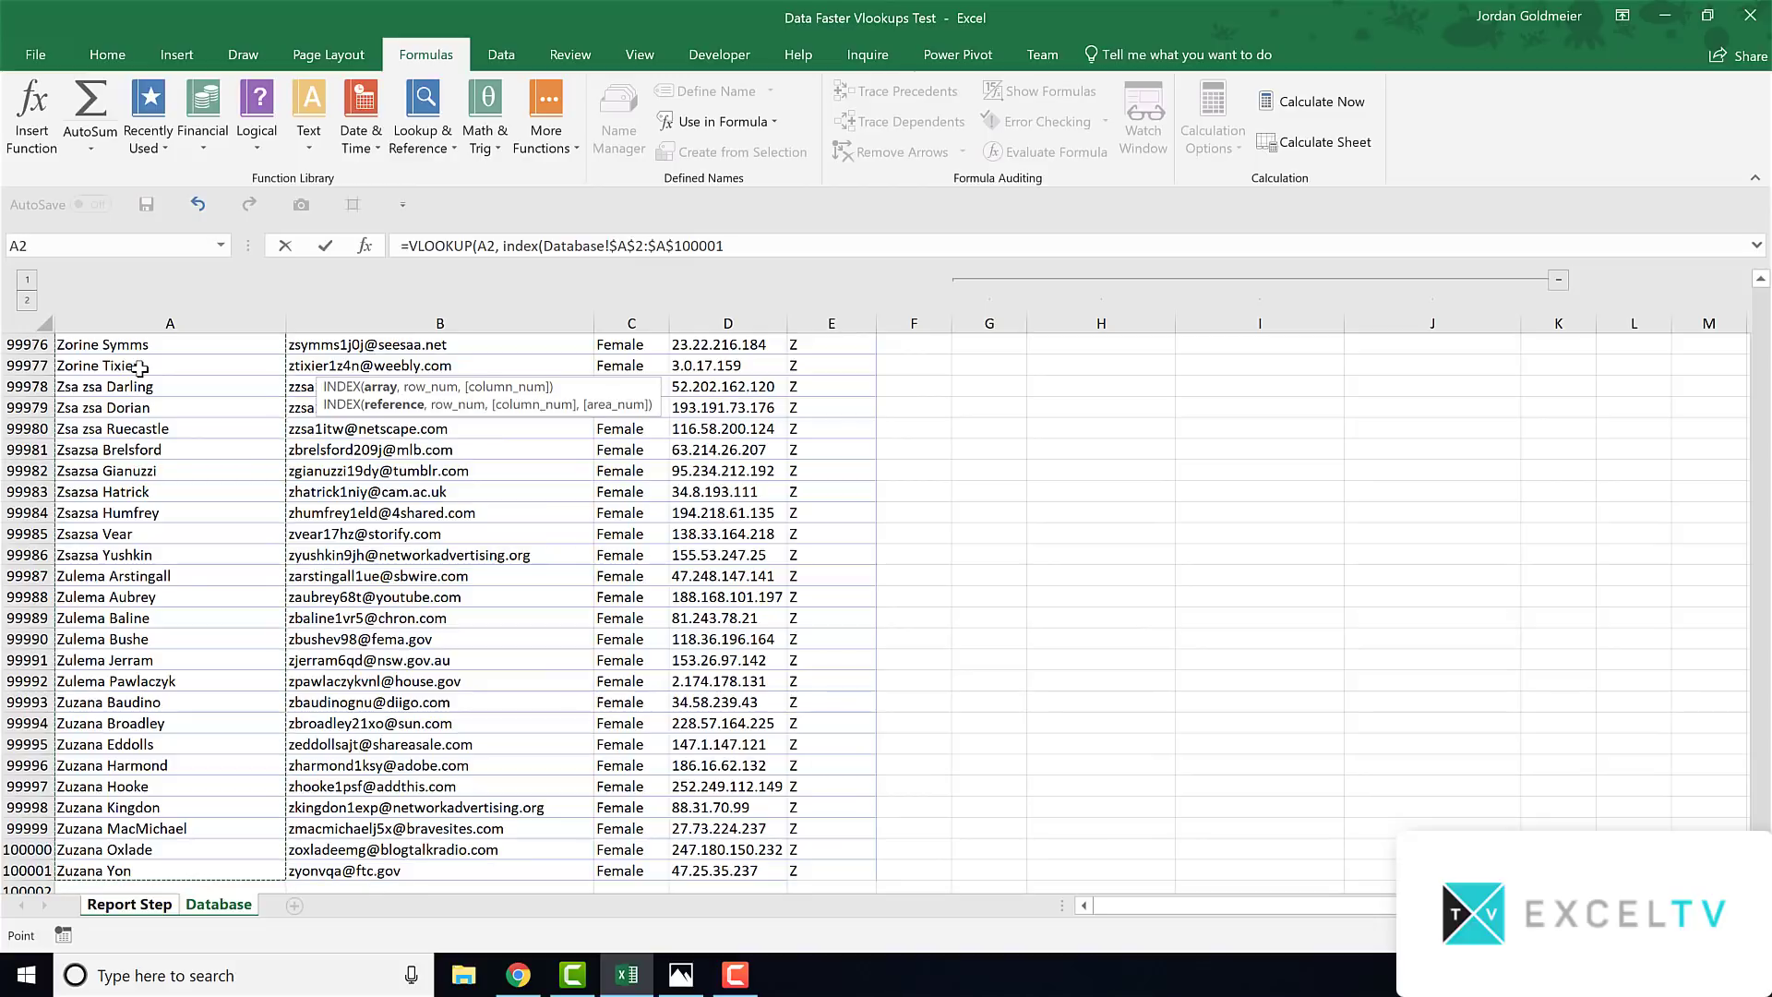
pyautogui.write(',')
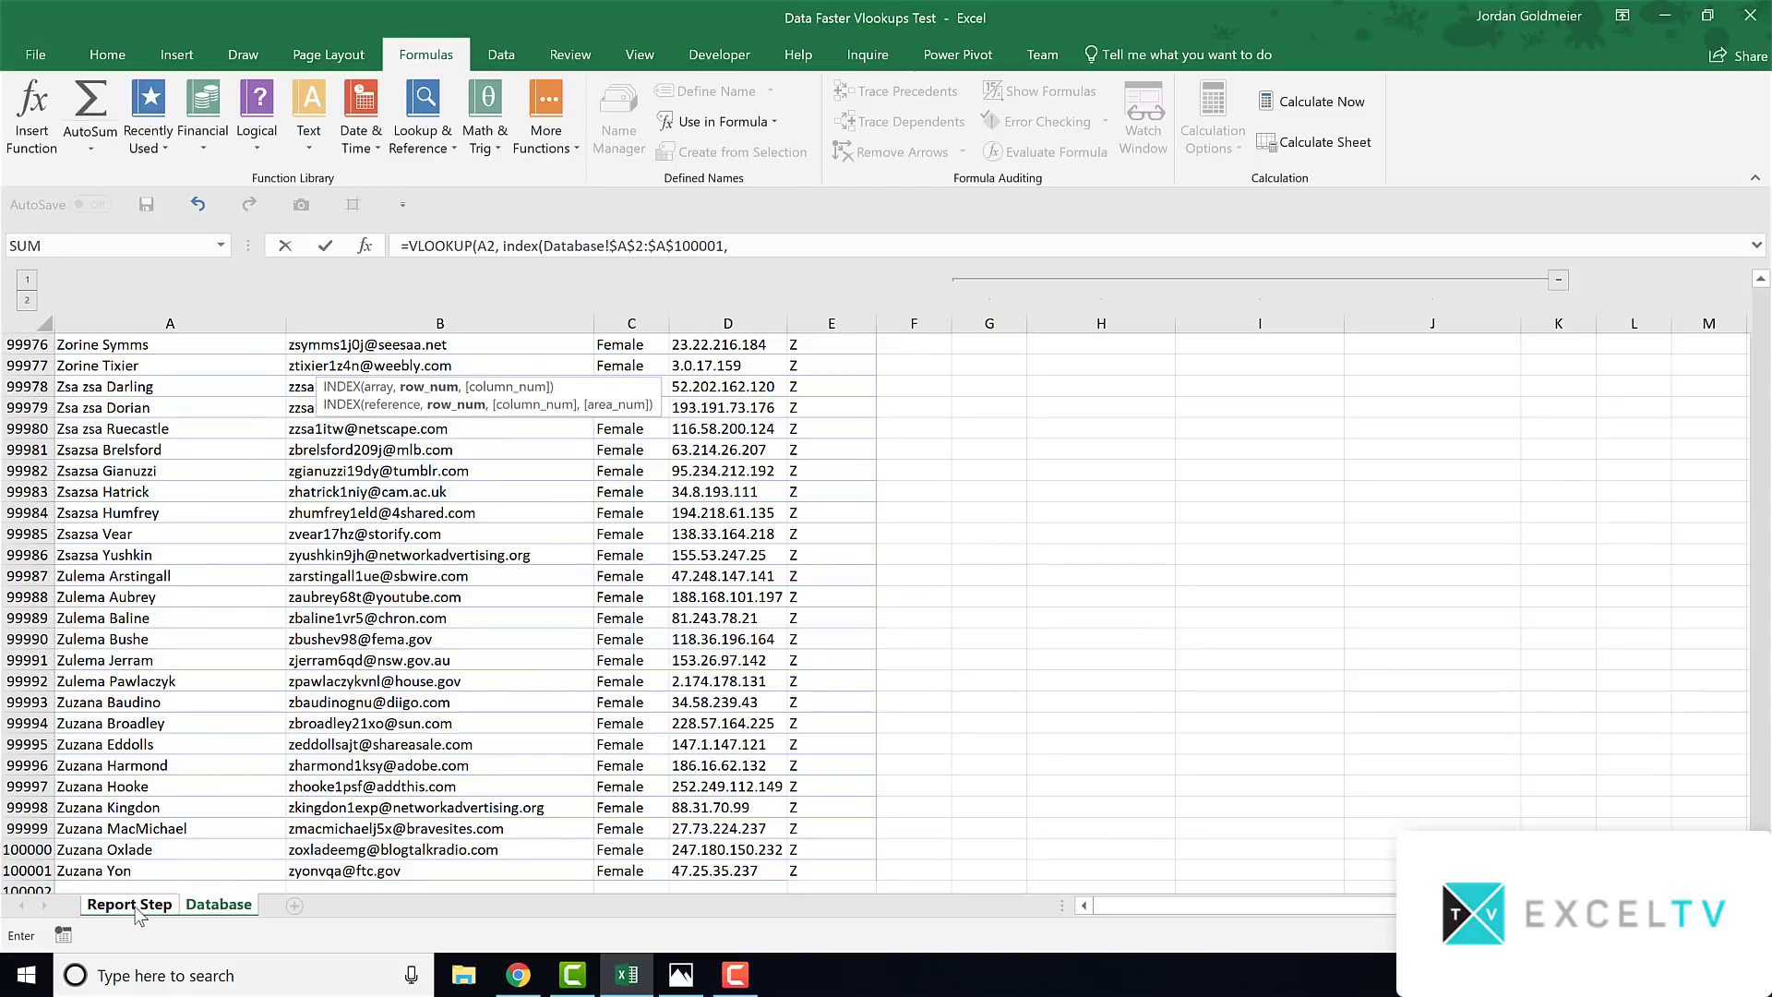
pyautogui.click(136, 907)
pyautogui.click(1098, 362)
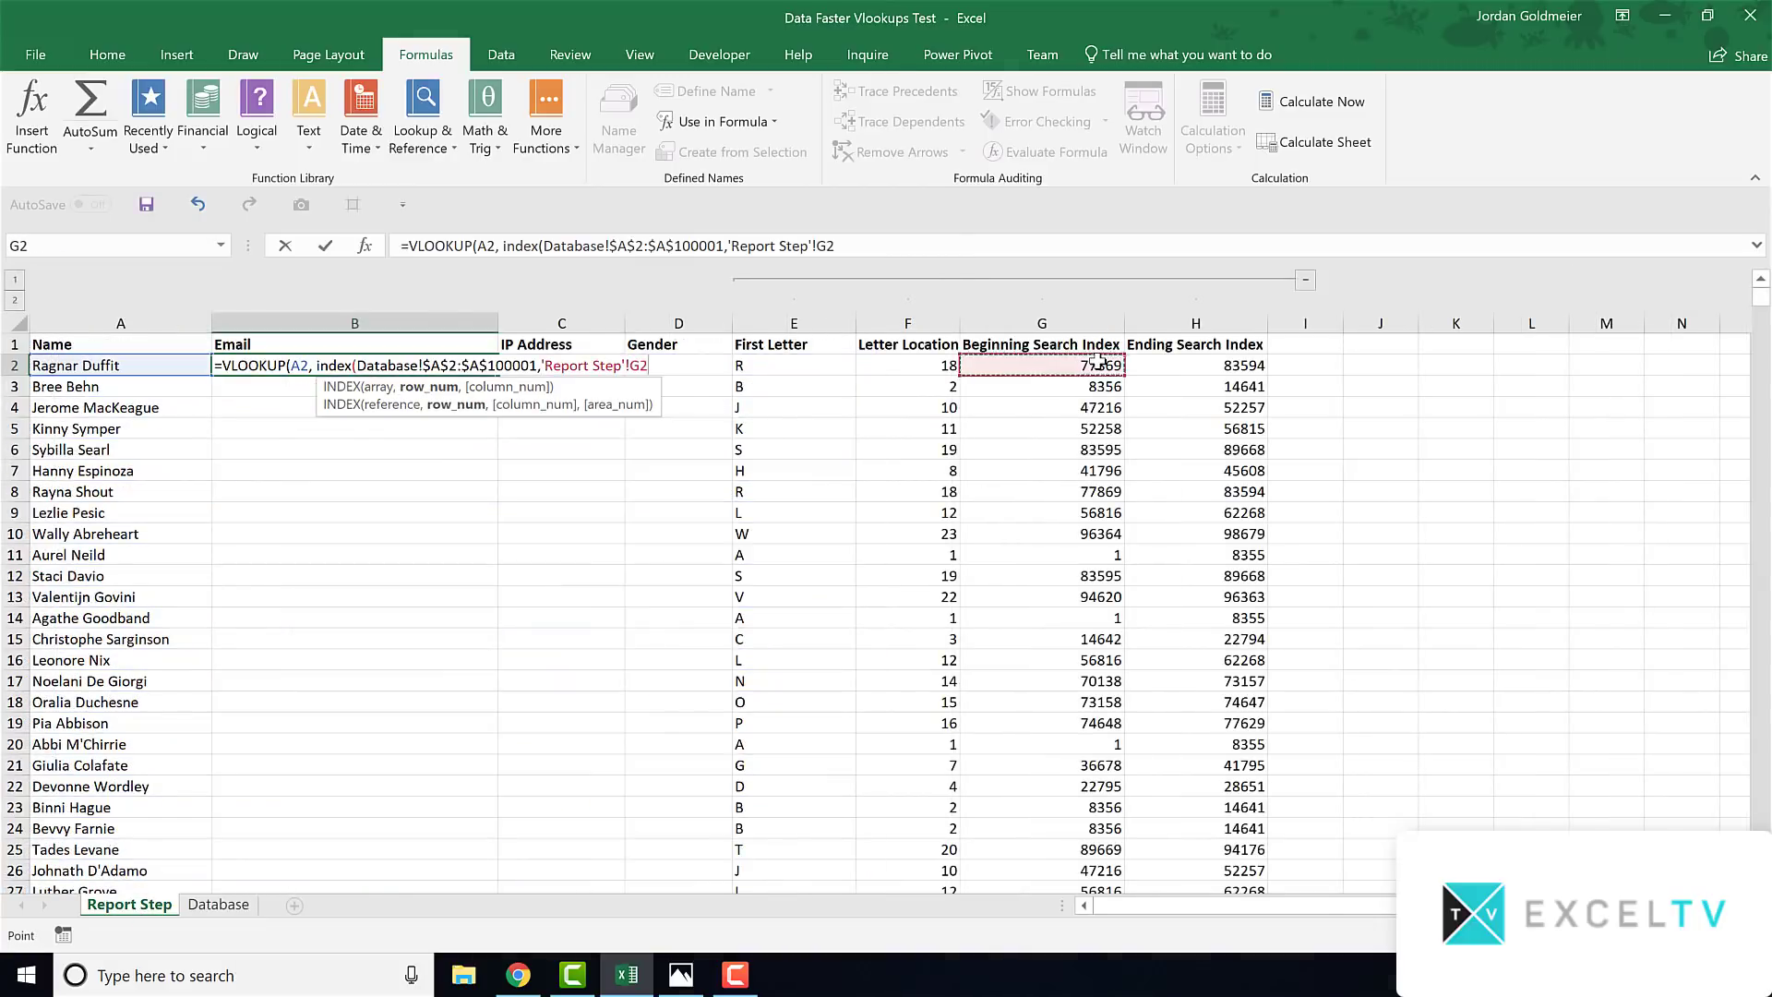
pyautogui.click(918, 243)
pyautogui.write(')')
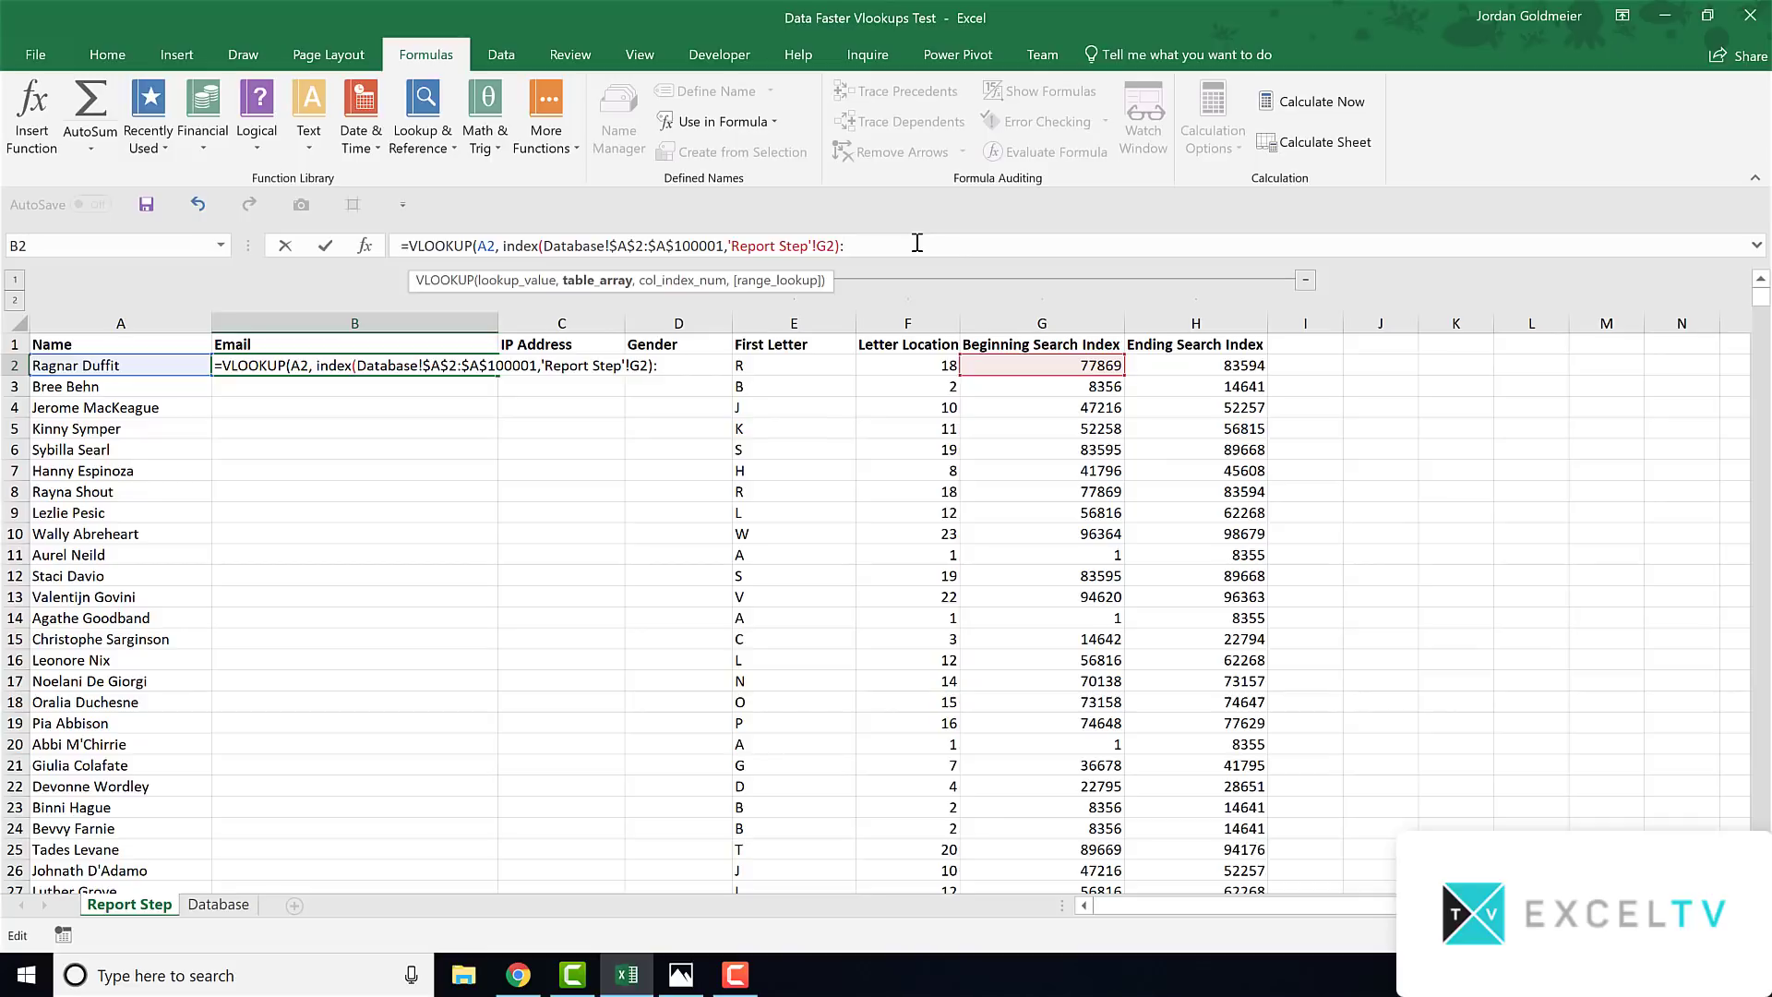
pyautogui.write(':inde')
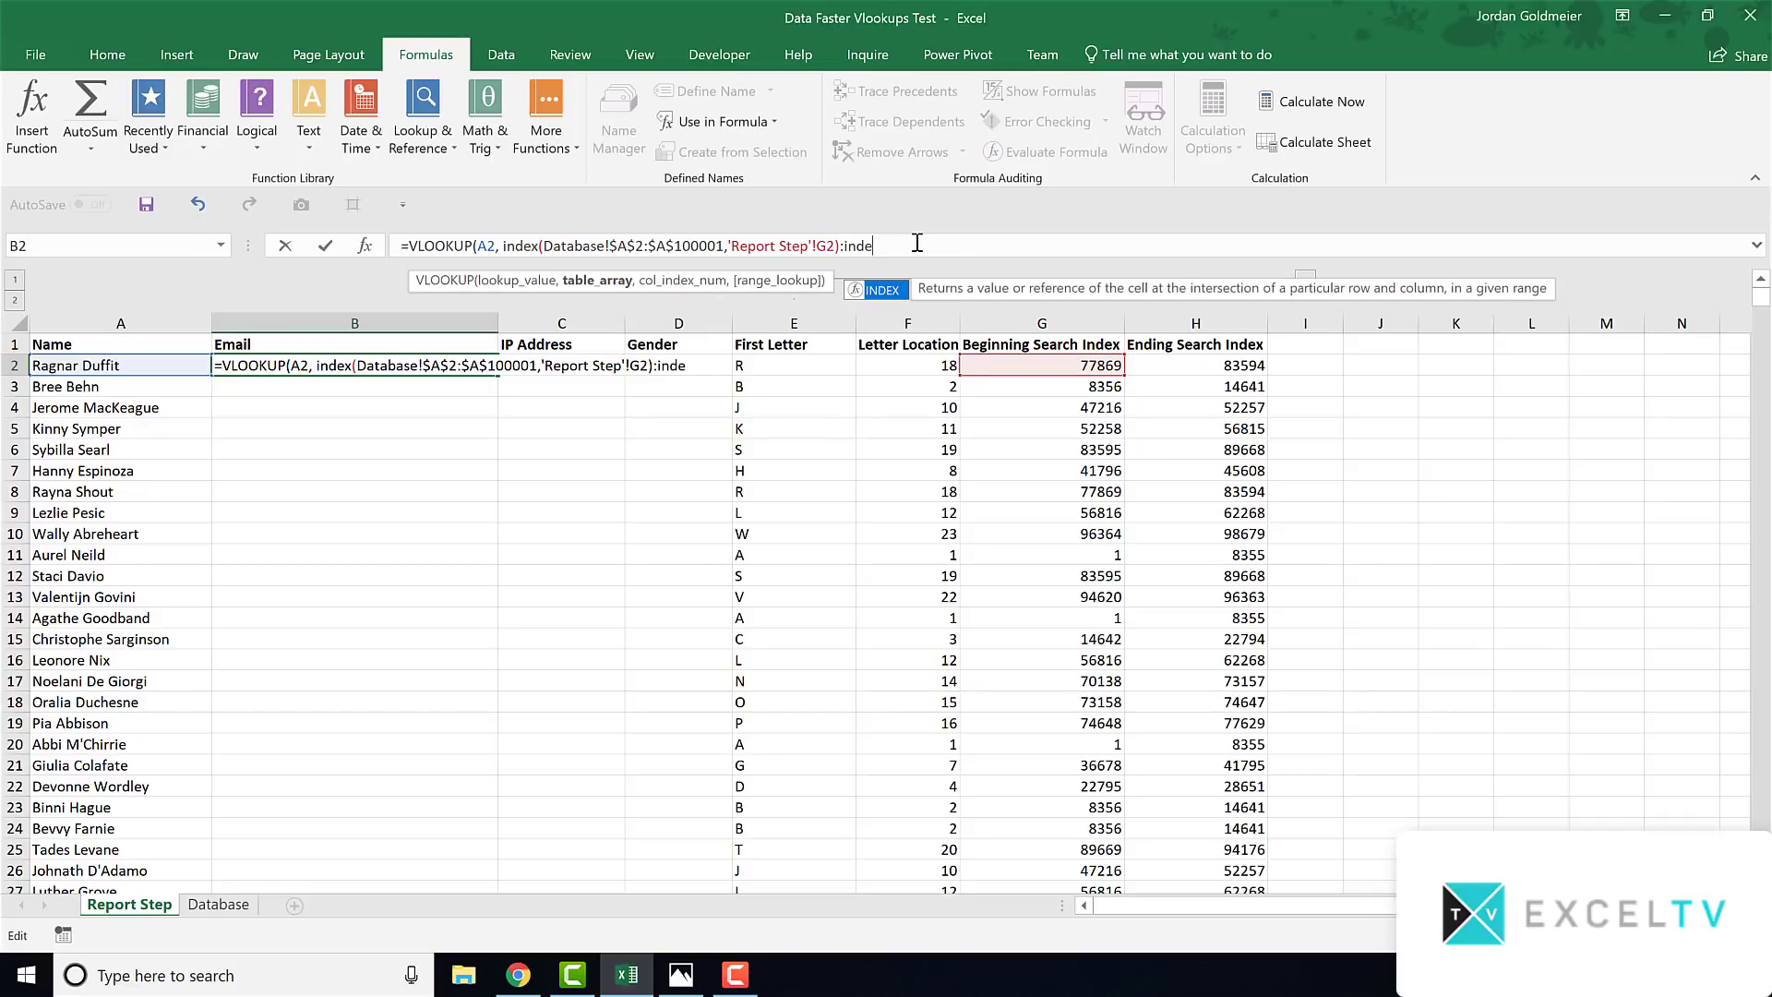
pyautogui.write('x(')
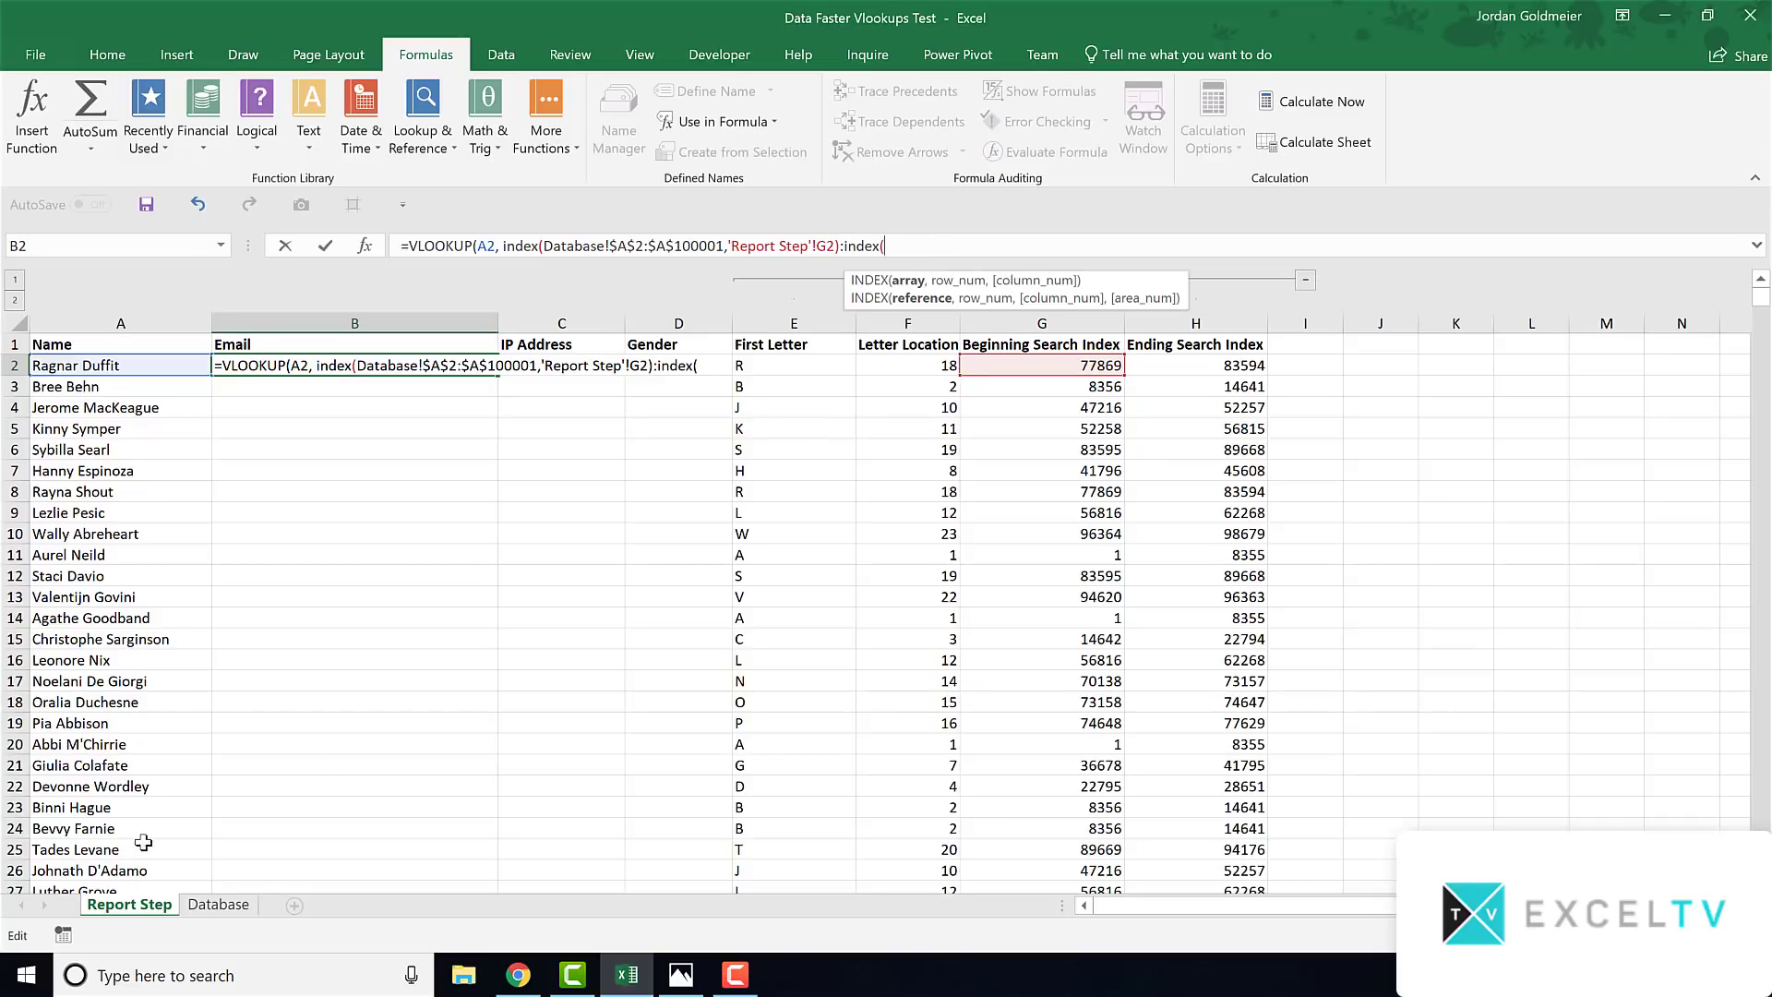
# Close the table with INDEX over Database column D at row H2, then add ,2,FALSE
pyautogui.click(231, 907)
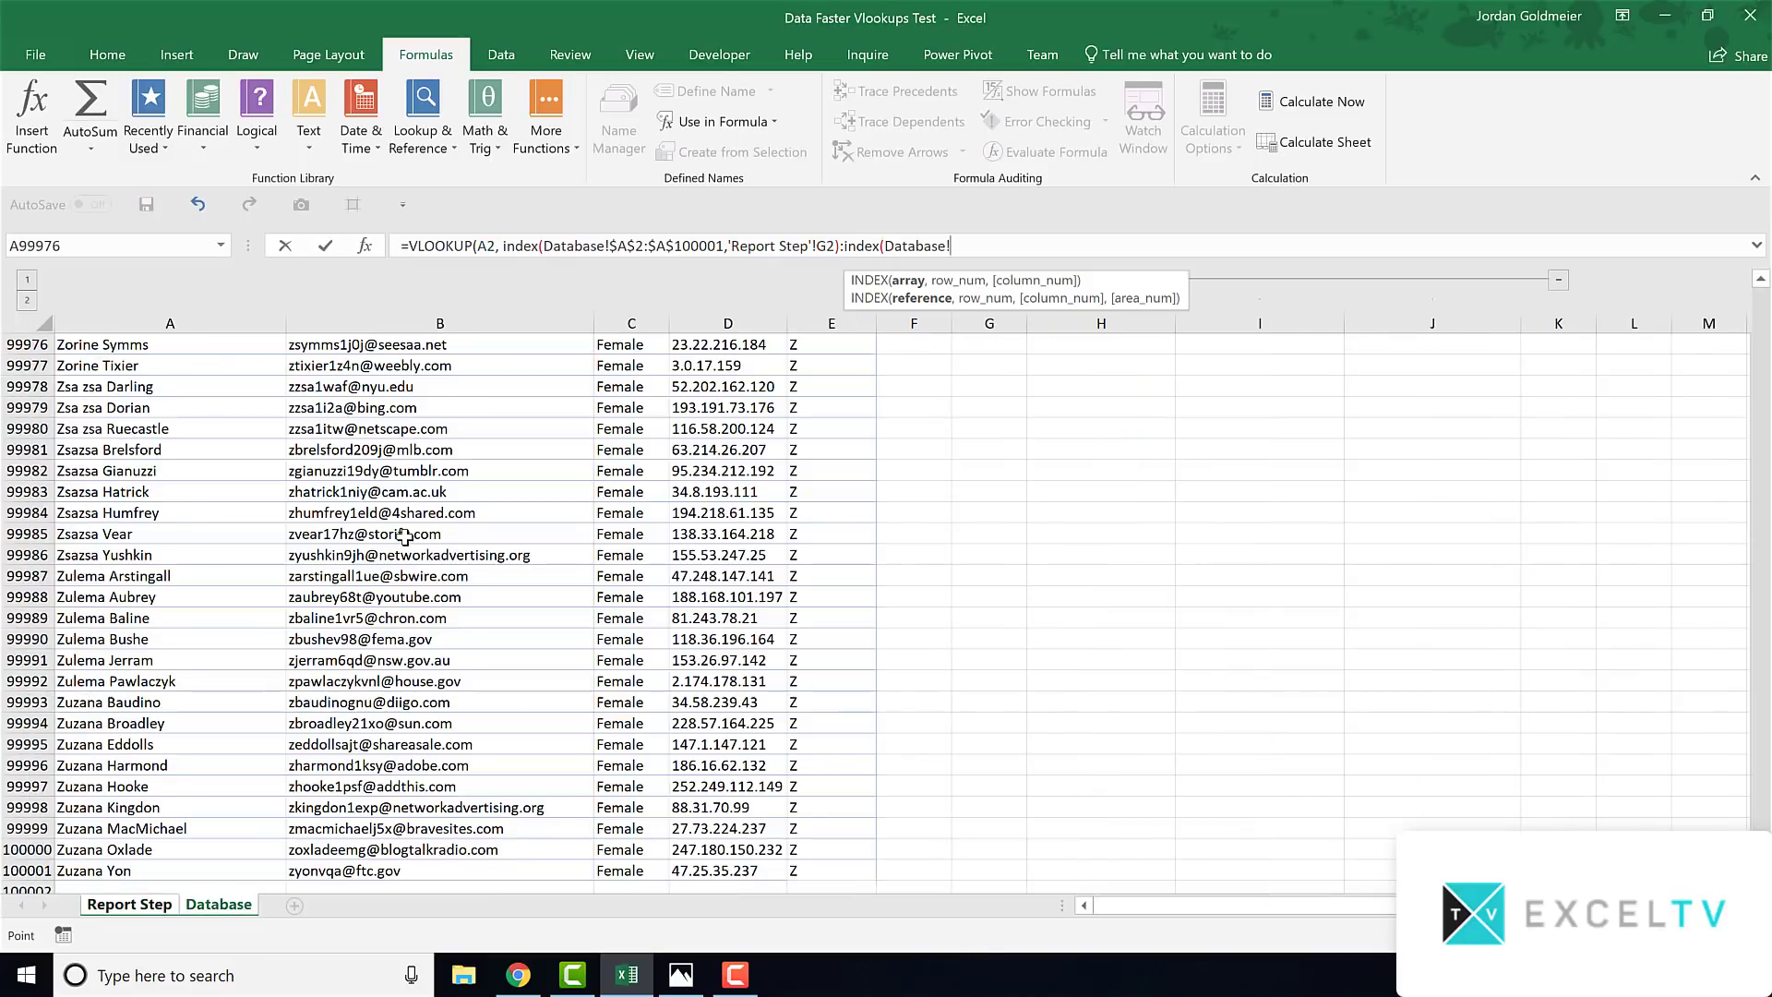
pyautogui.scroll(16, 827, 502)
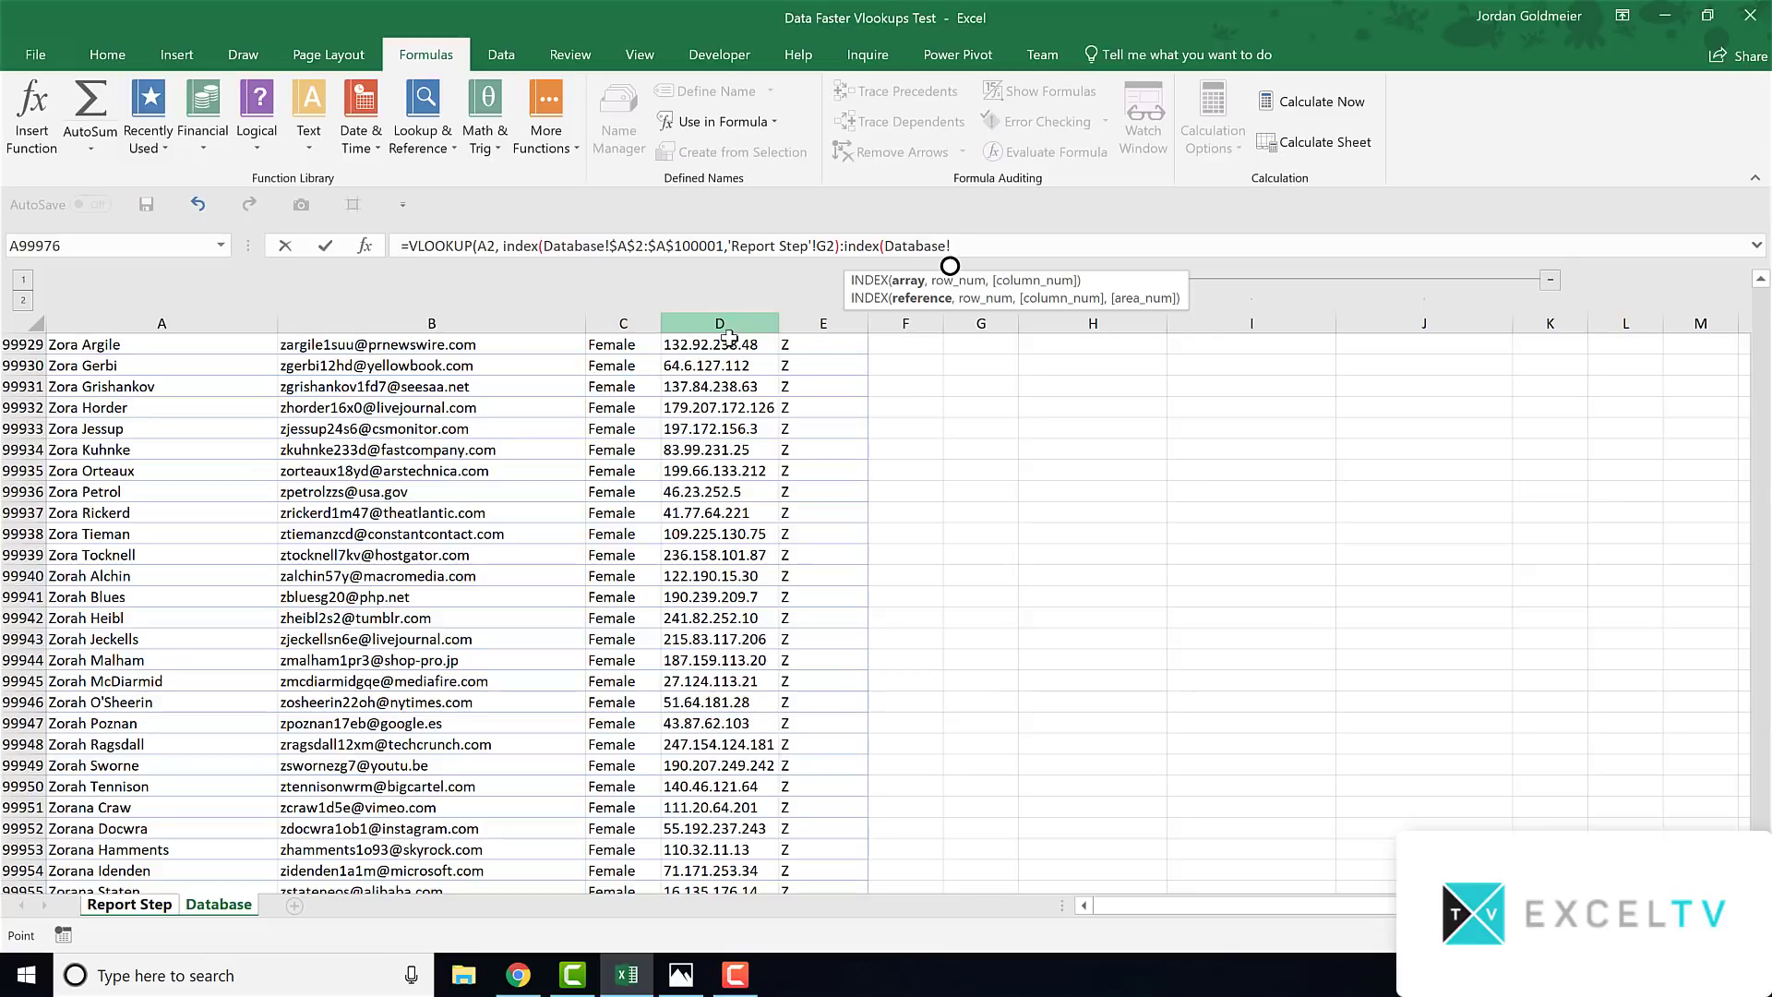
pyautogui.click(730, 344)
pyautogui.hotkey('ctrl', 'Up')
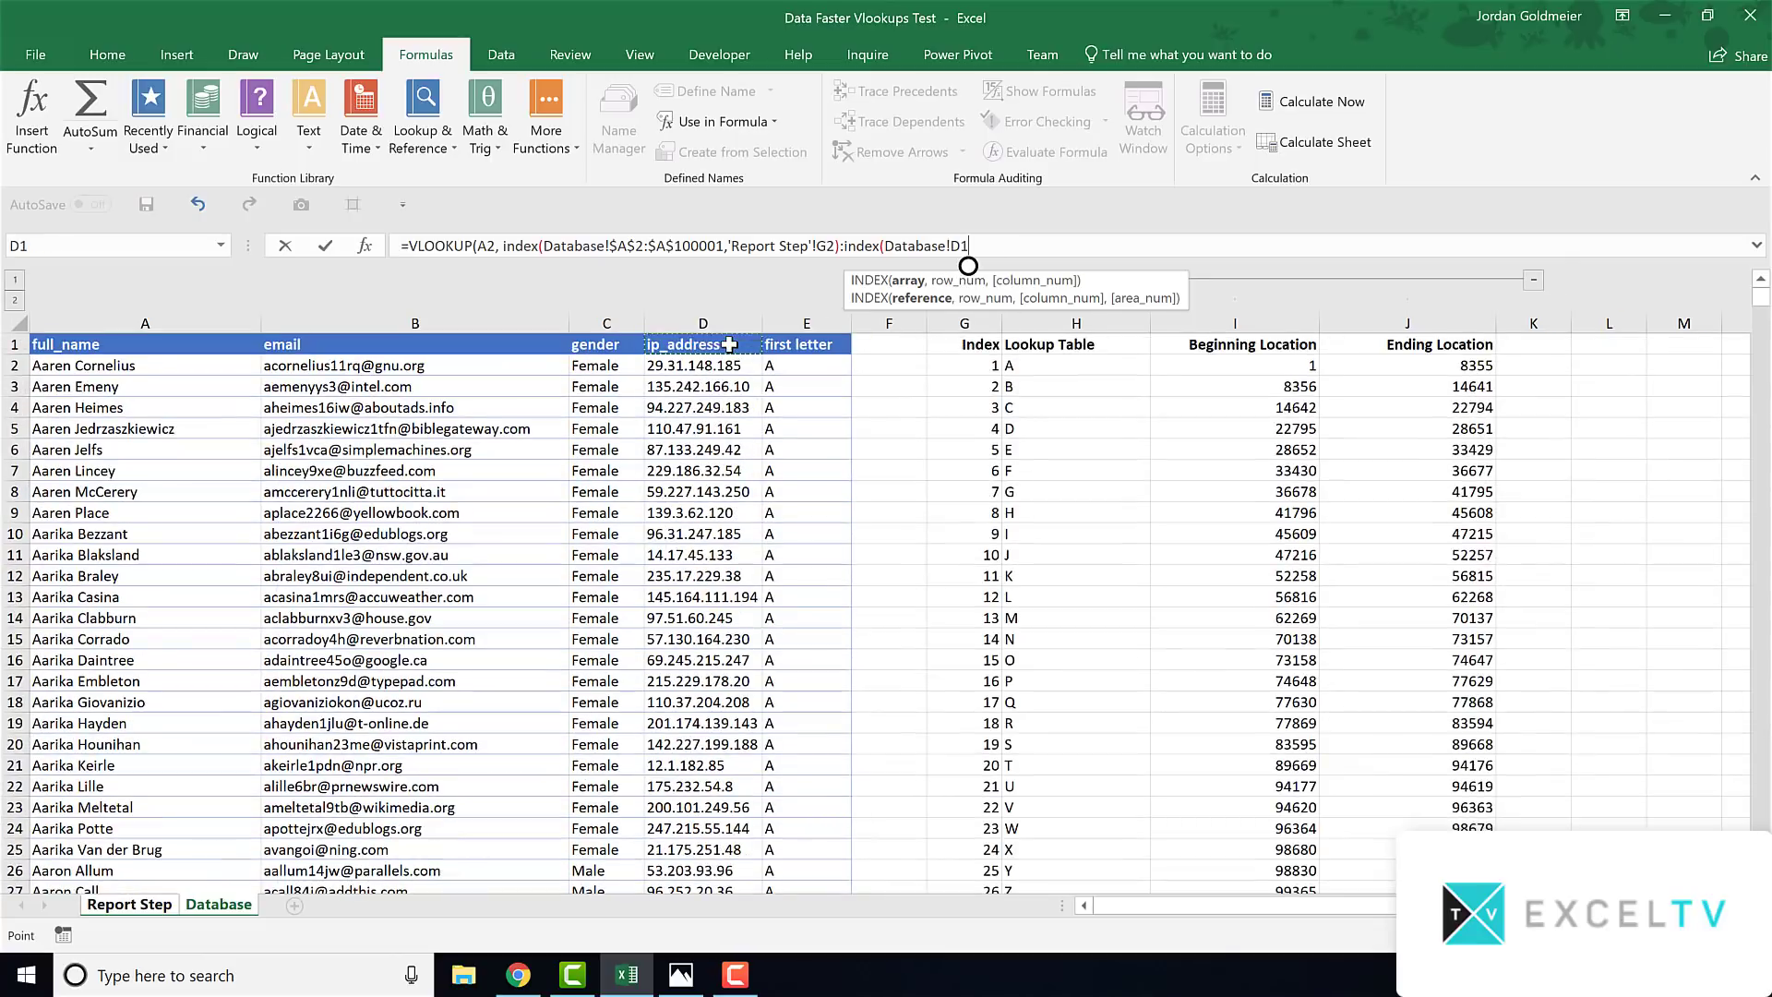
pyautogui.press('Down')
pyautogui.hotkey('ctrl', 'shift', 'Down')
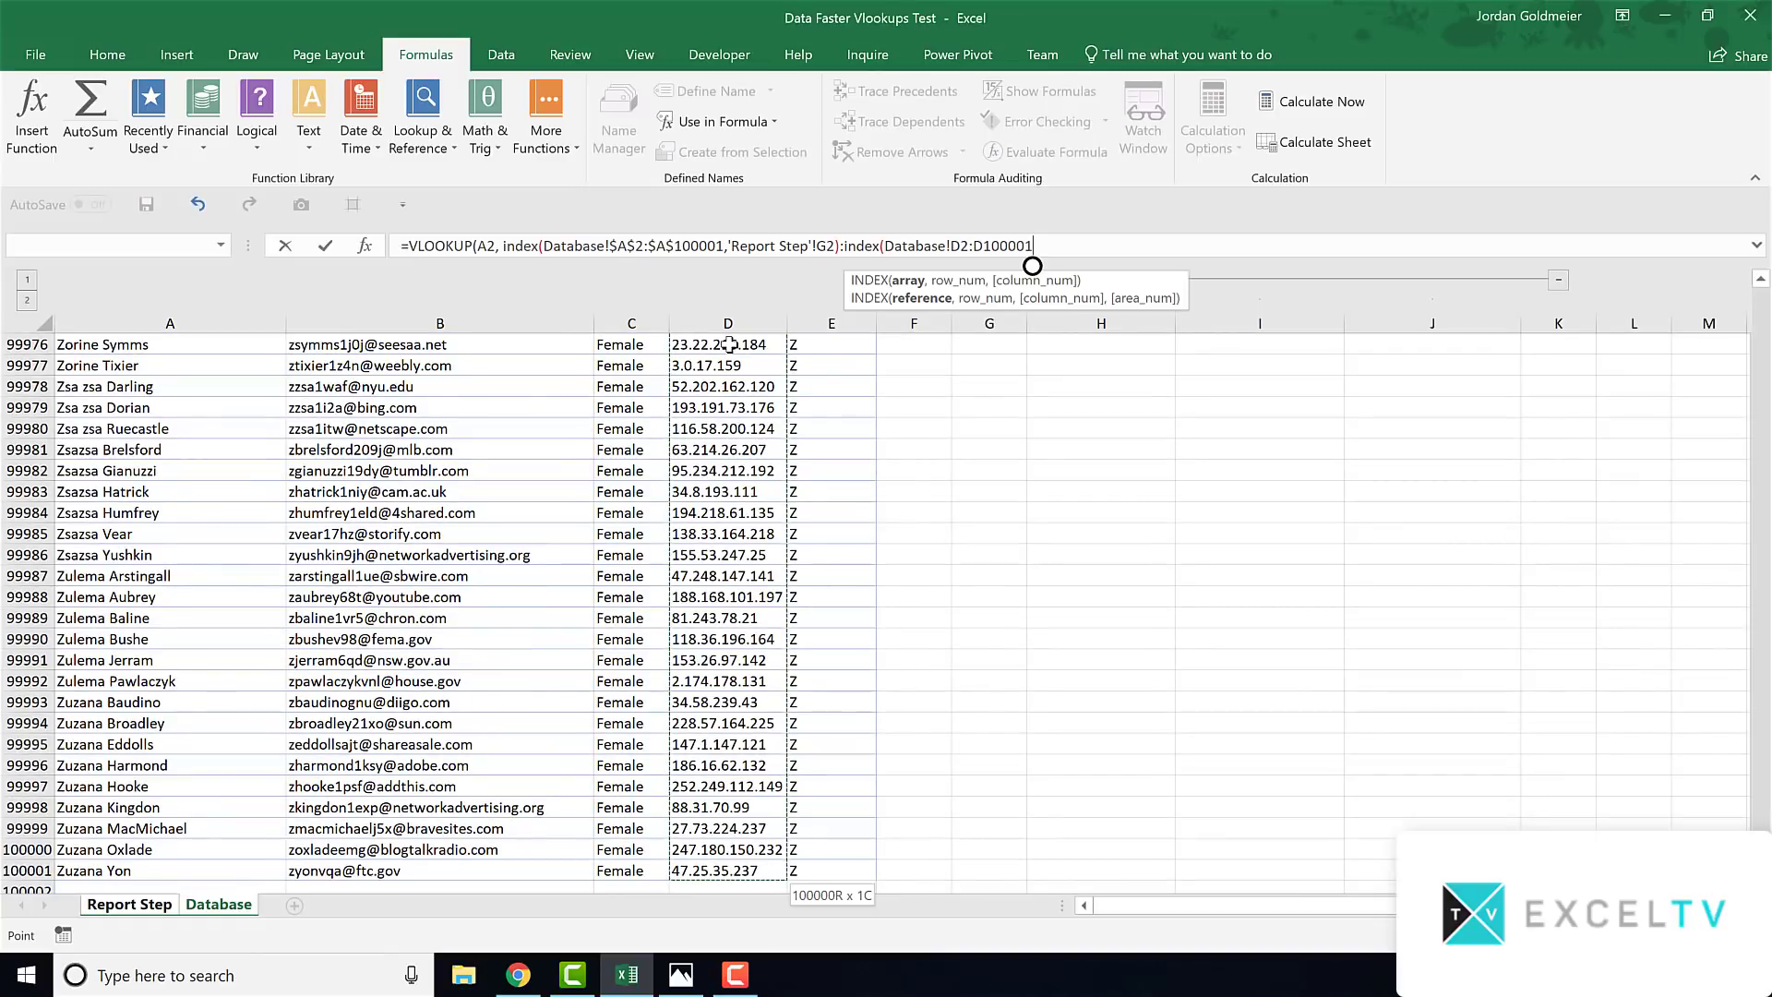
pyautogui.press('F4')
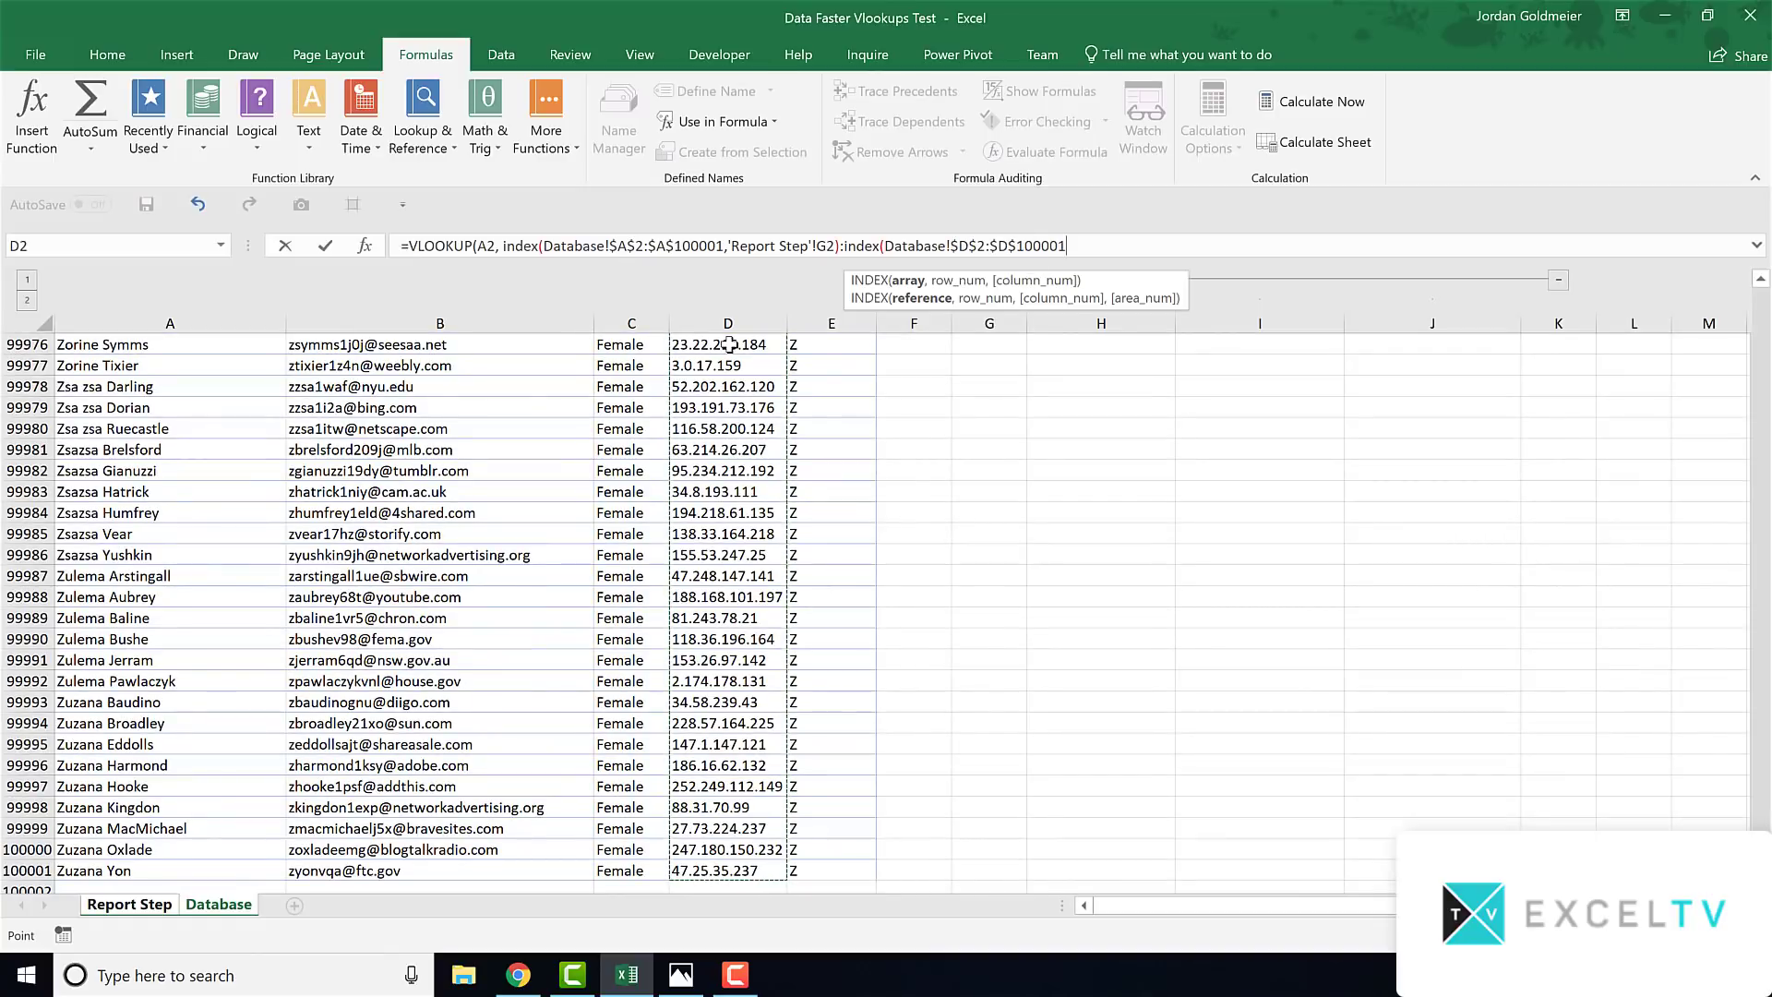
pyautogui.write(',')
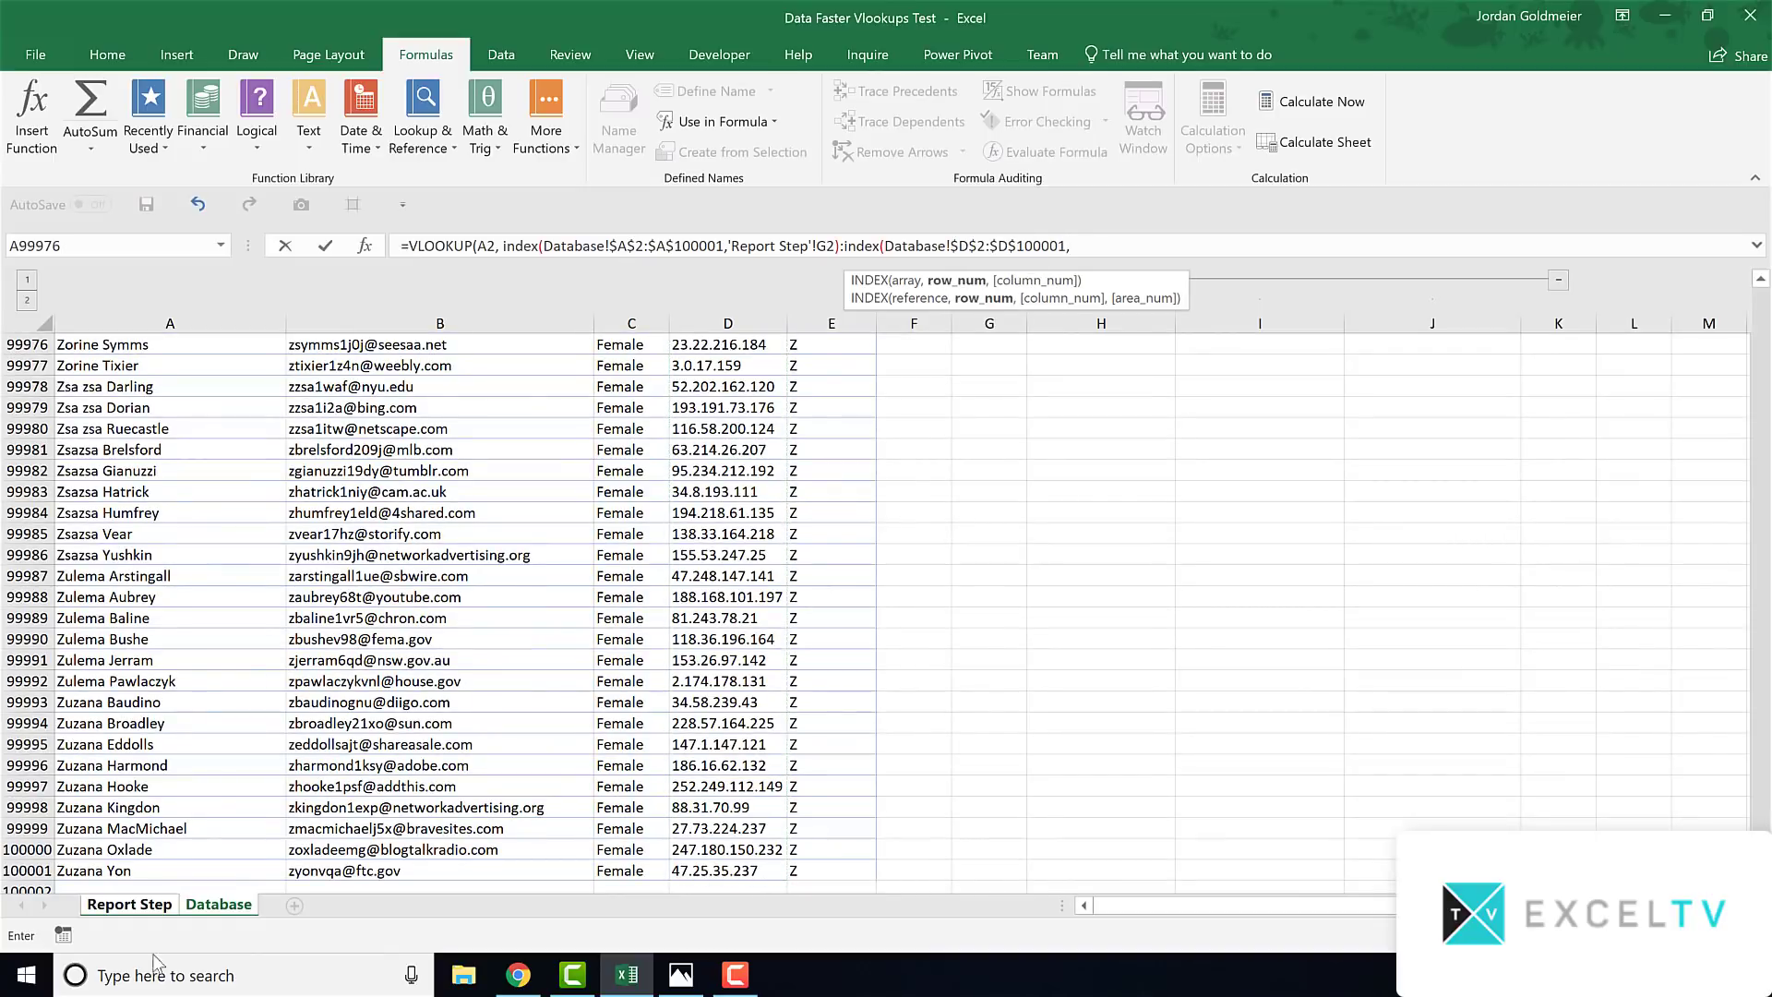
pyautogui.click(140, 905)
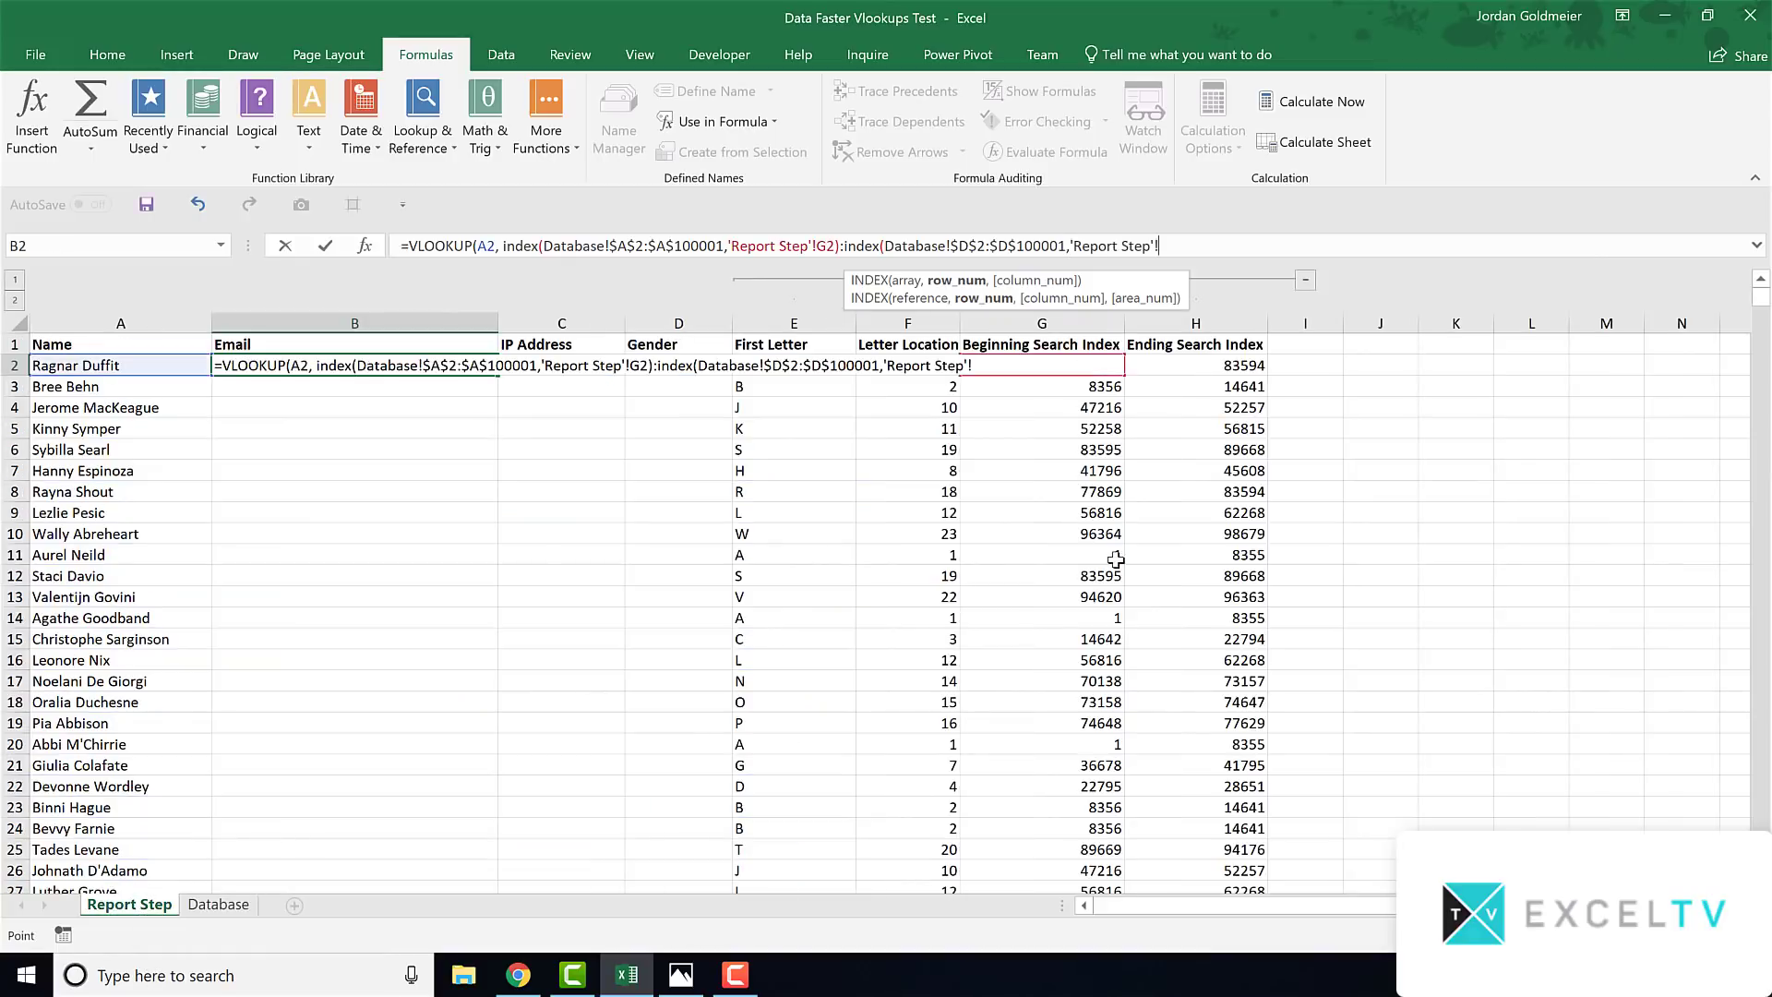
pyautogui.click(1220, 365)
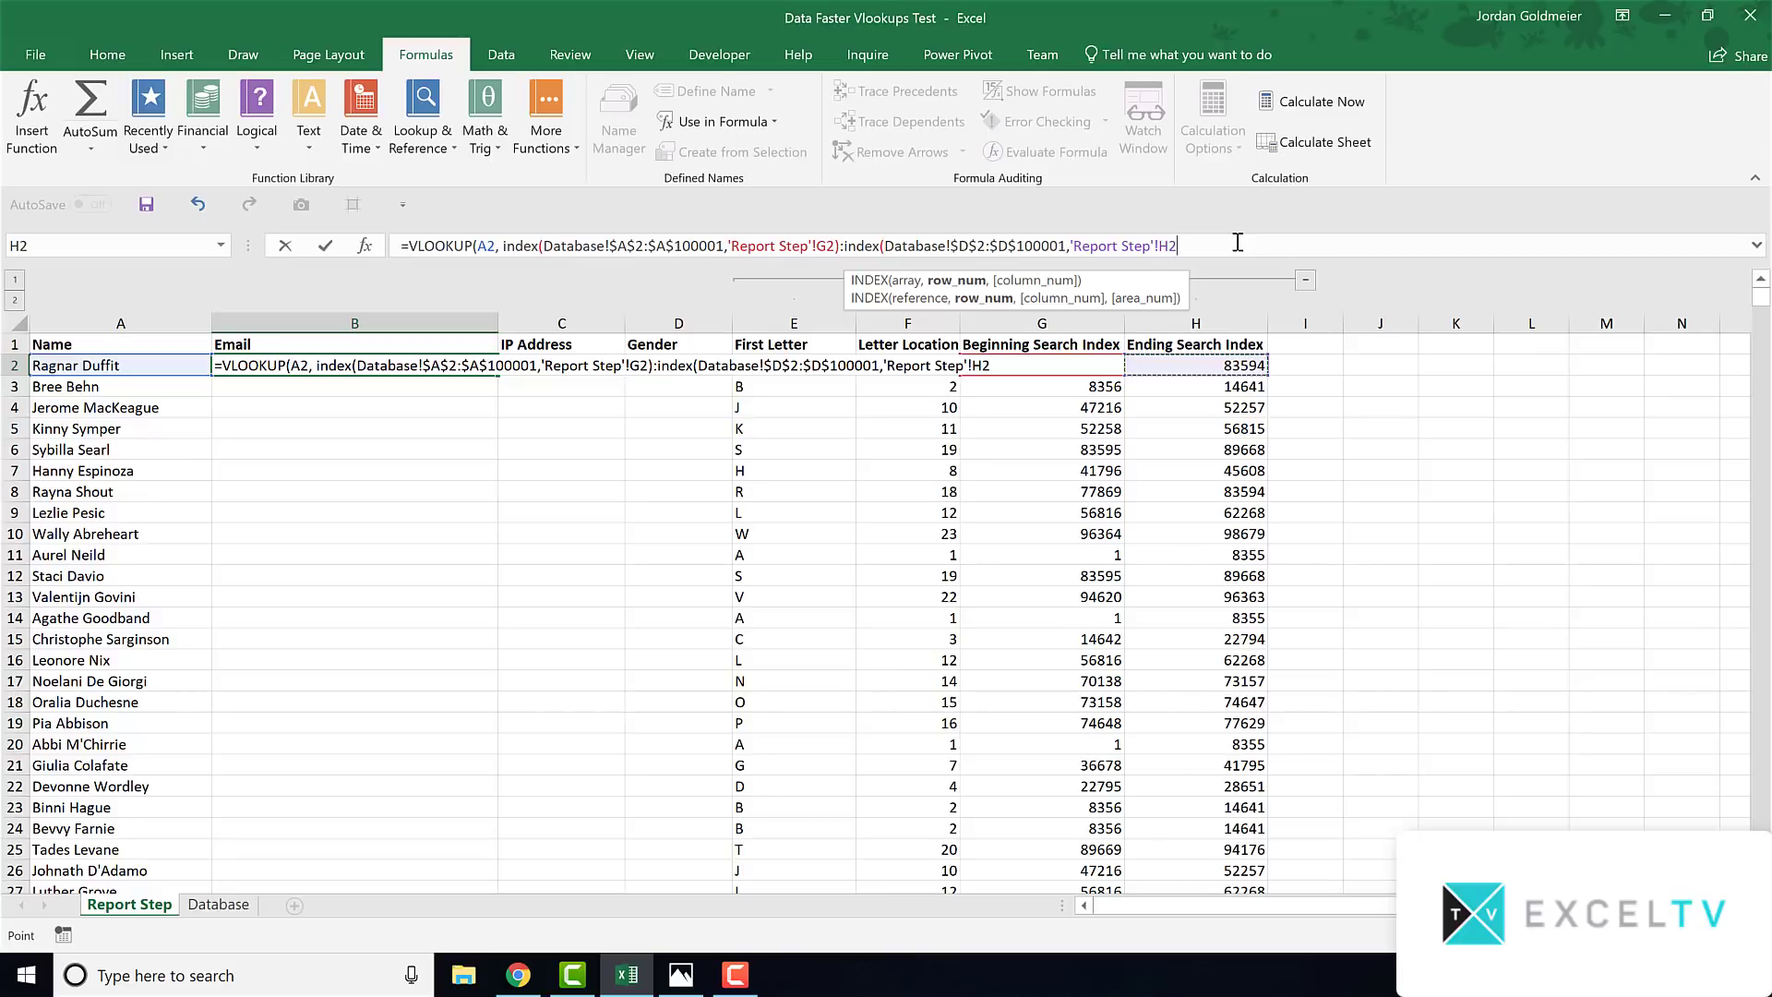
pyautogui.write('),')
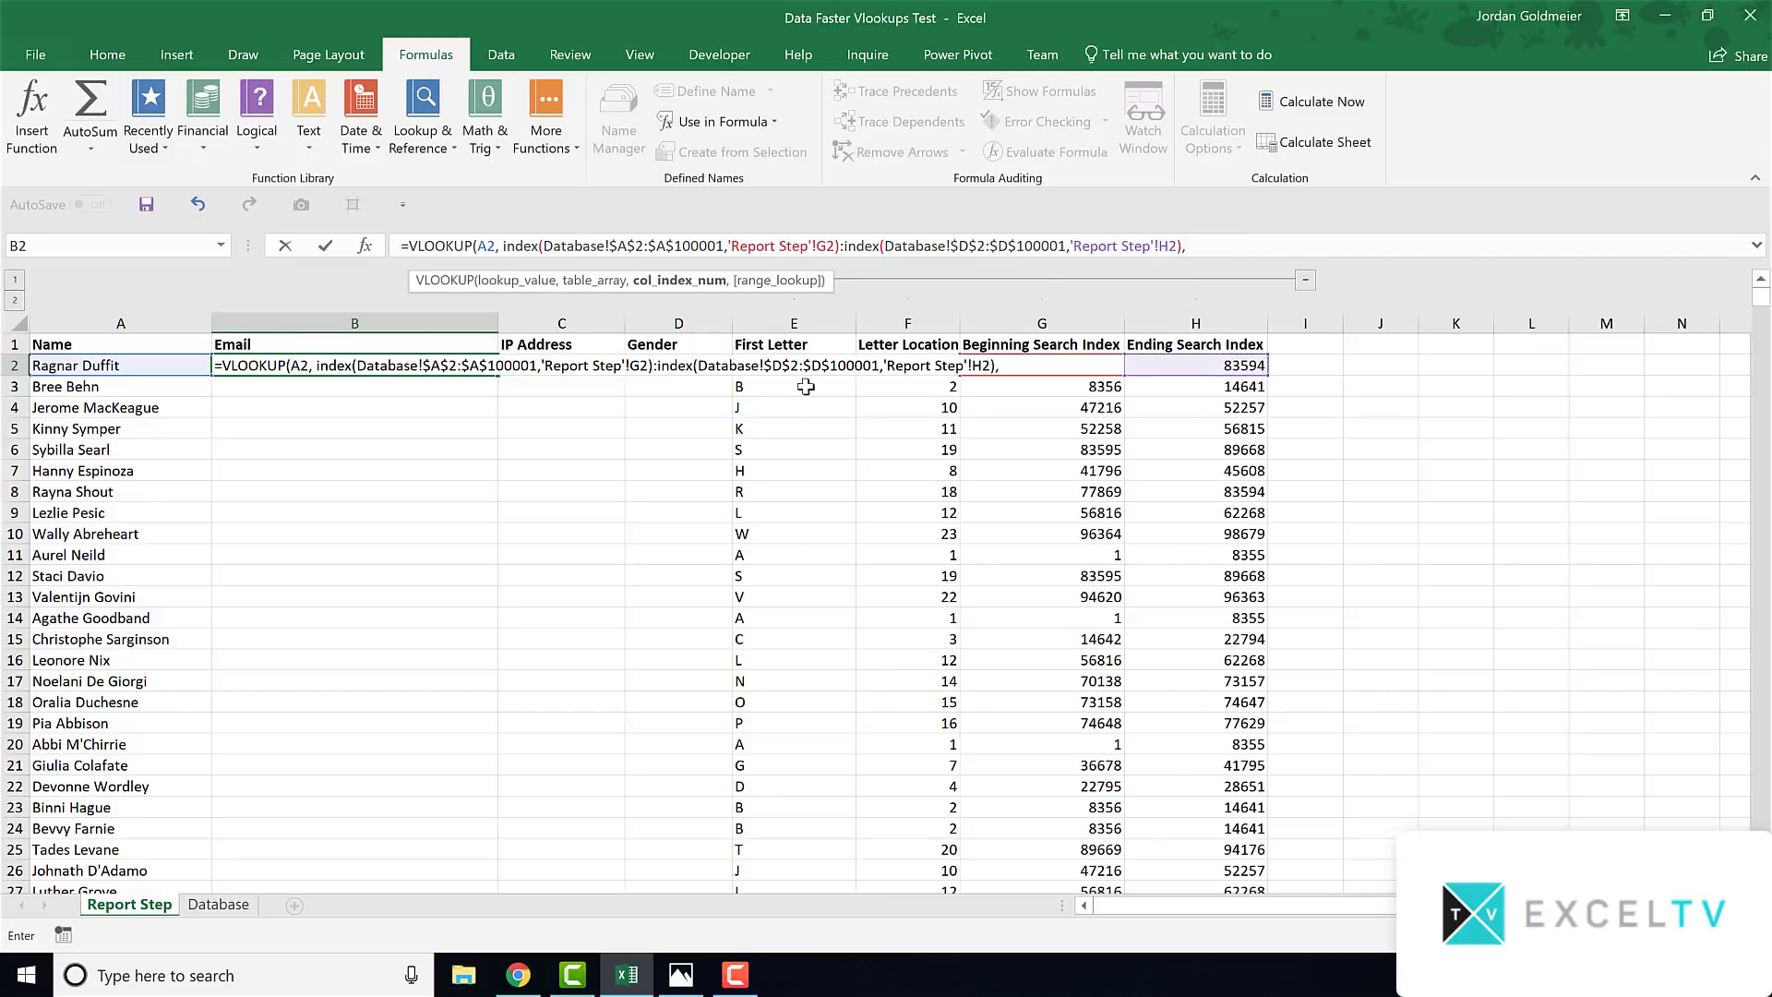
pyautogui.write('2,FALSE)')
pyautogui.press('Return')
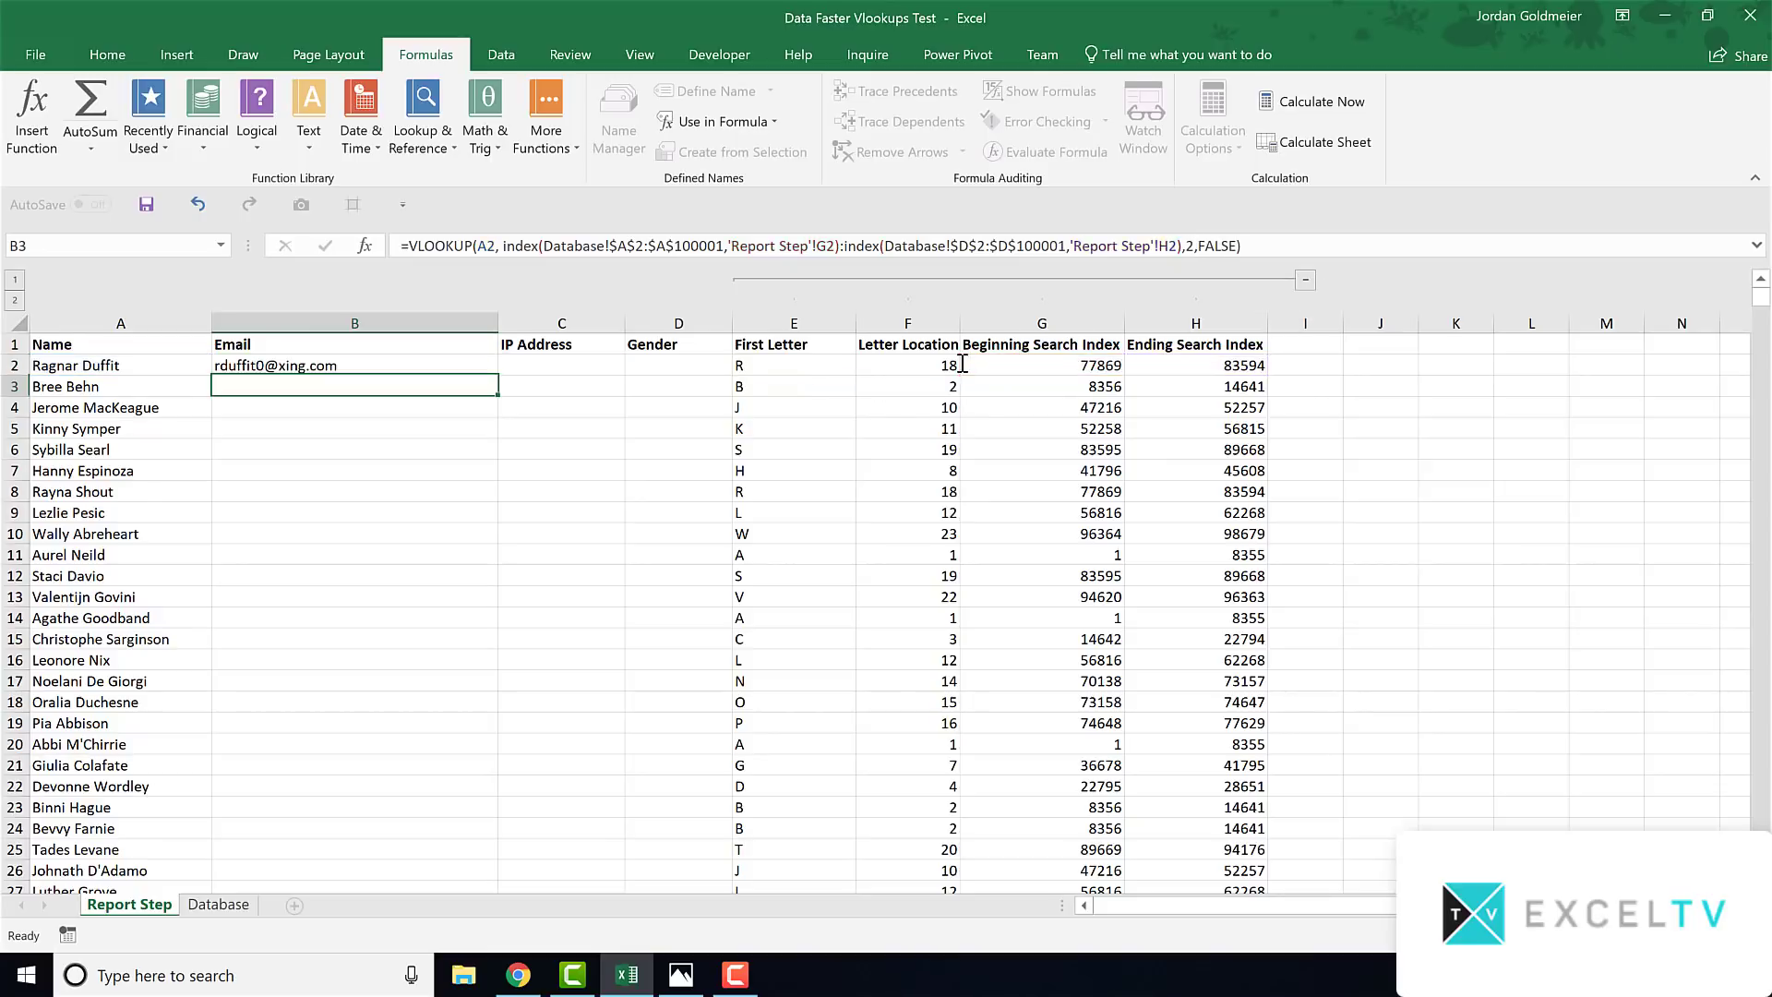
# Change B2's lookup column number from 2 to the array {2,4,3}
pyautogui.press('Up')
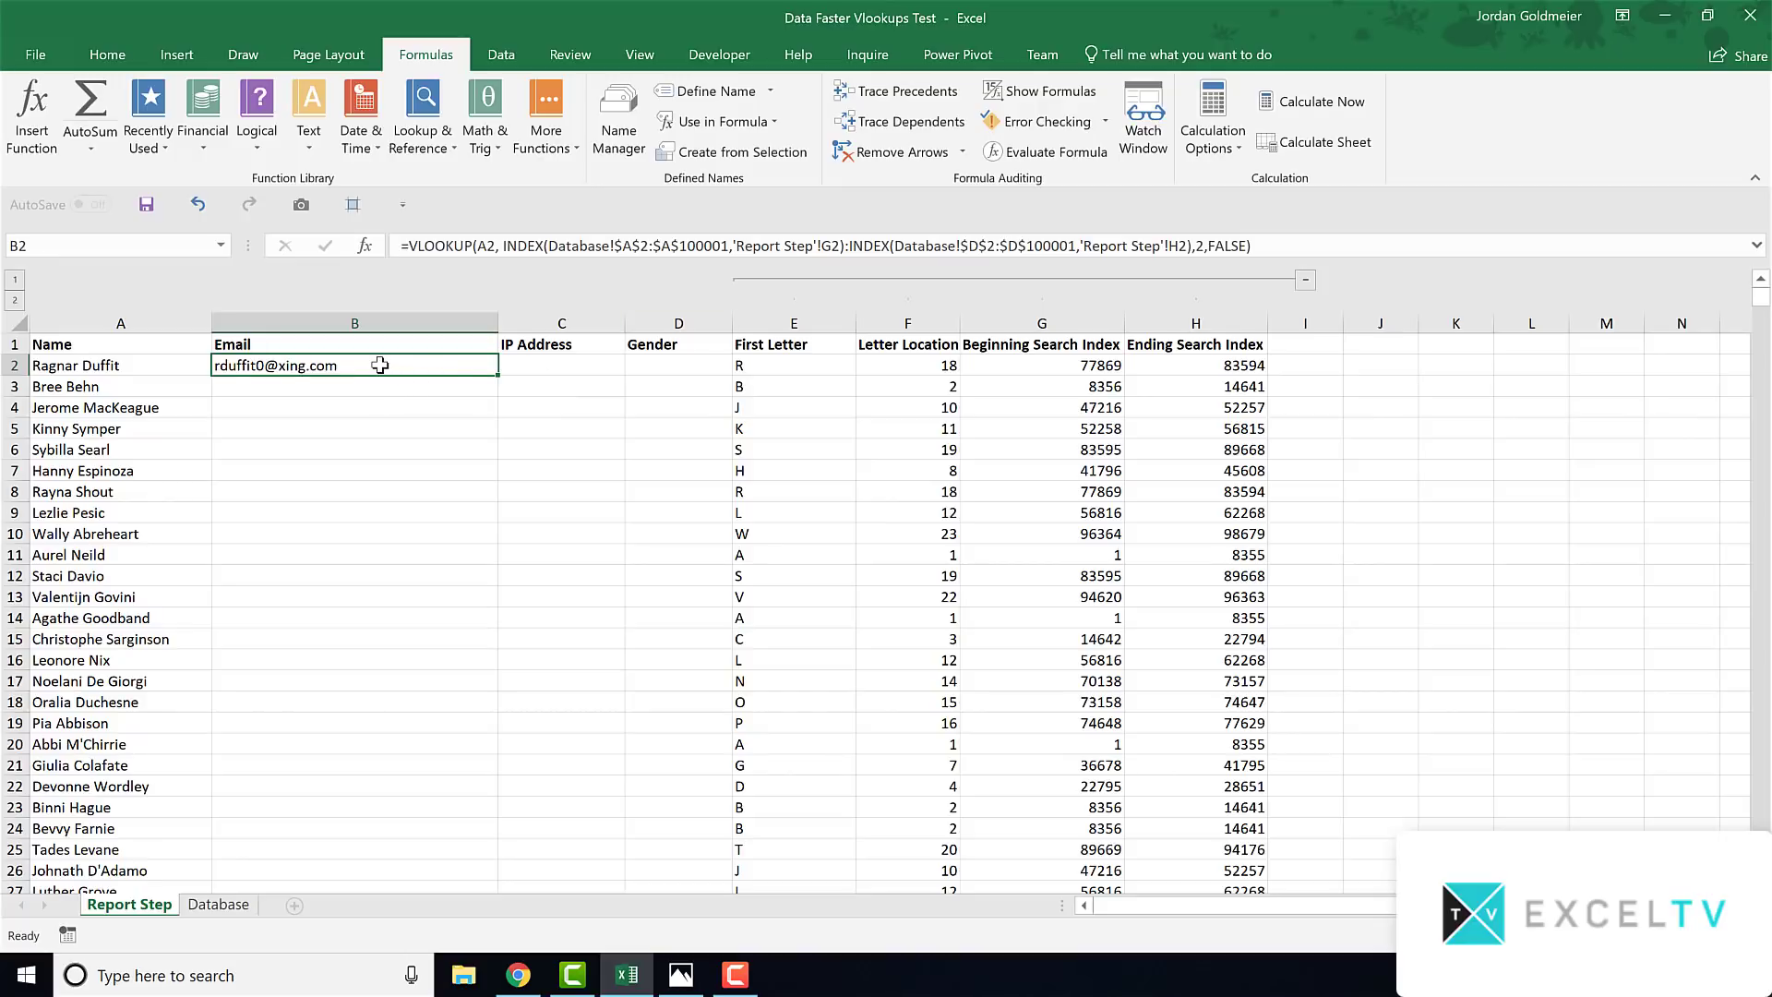
pyautogui.click(558, 362)
pyautogui.click(680, 372)
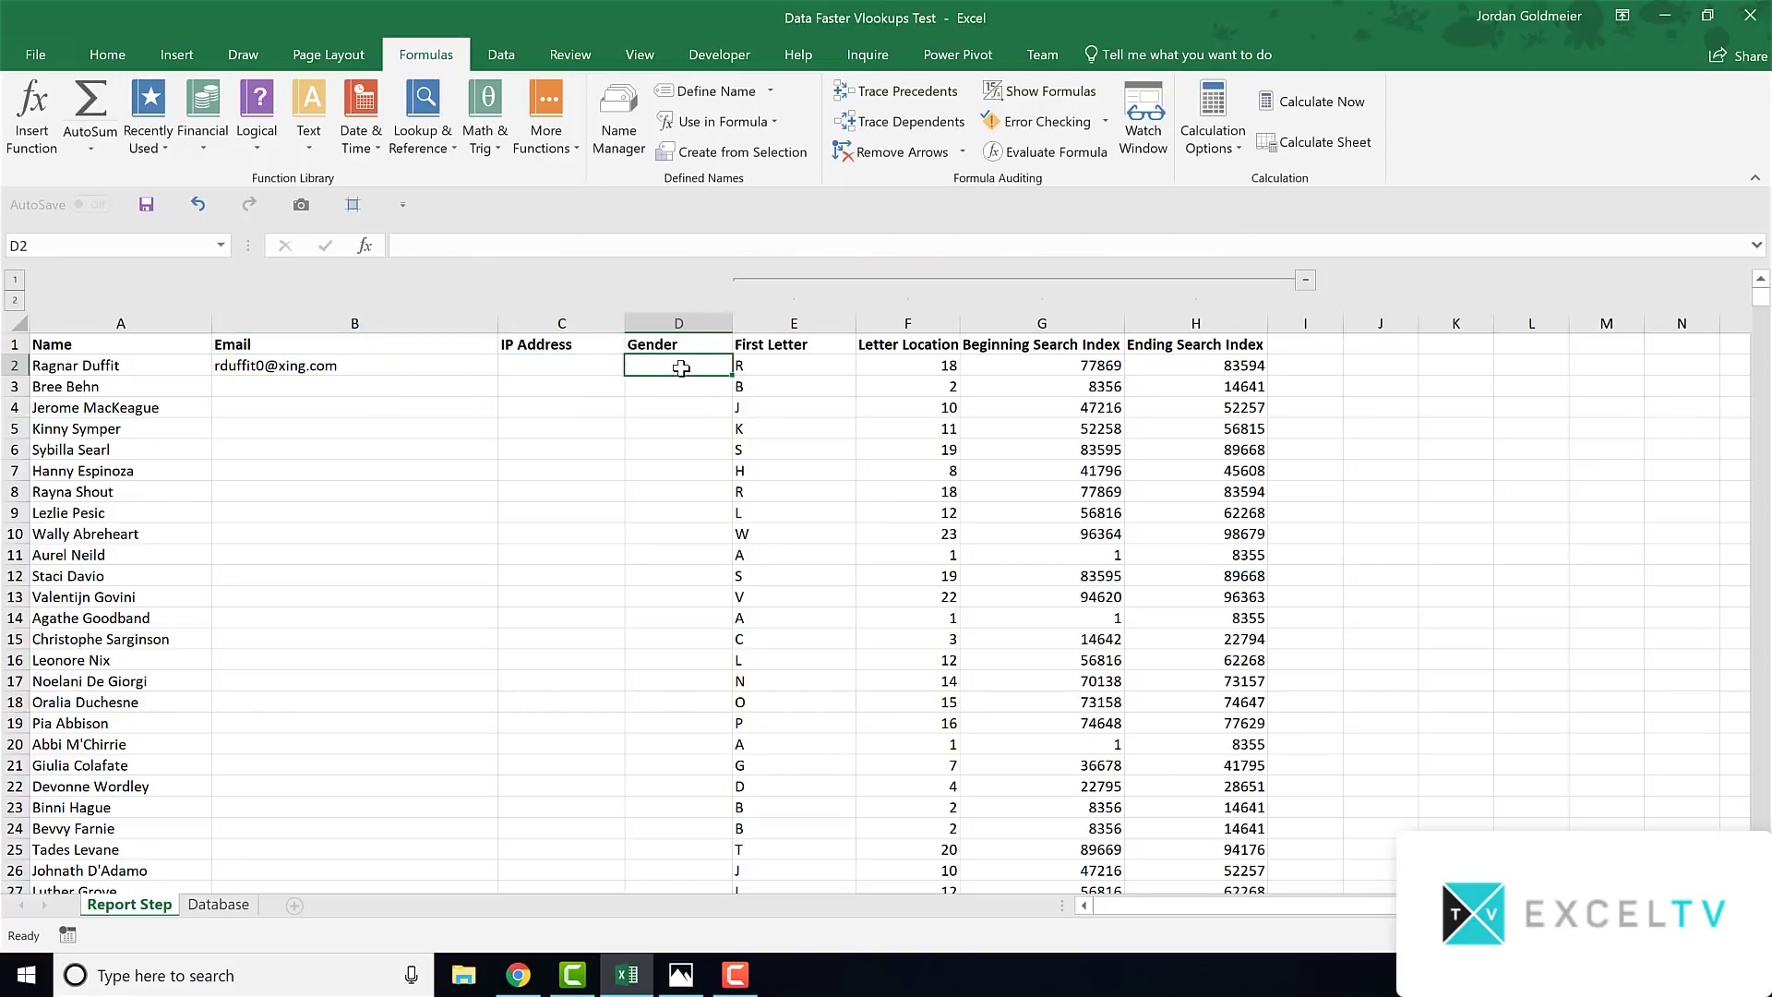
pyautogui.click(413, 374)
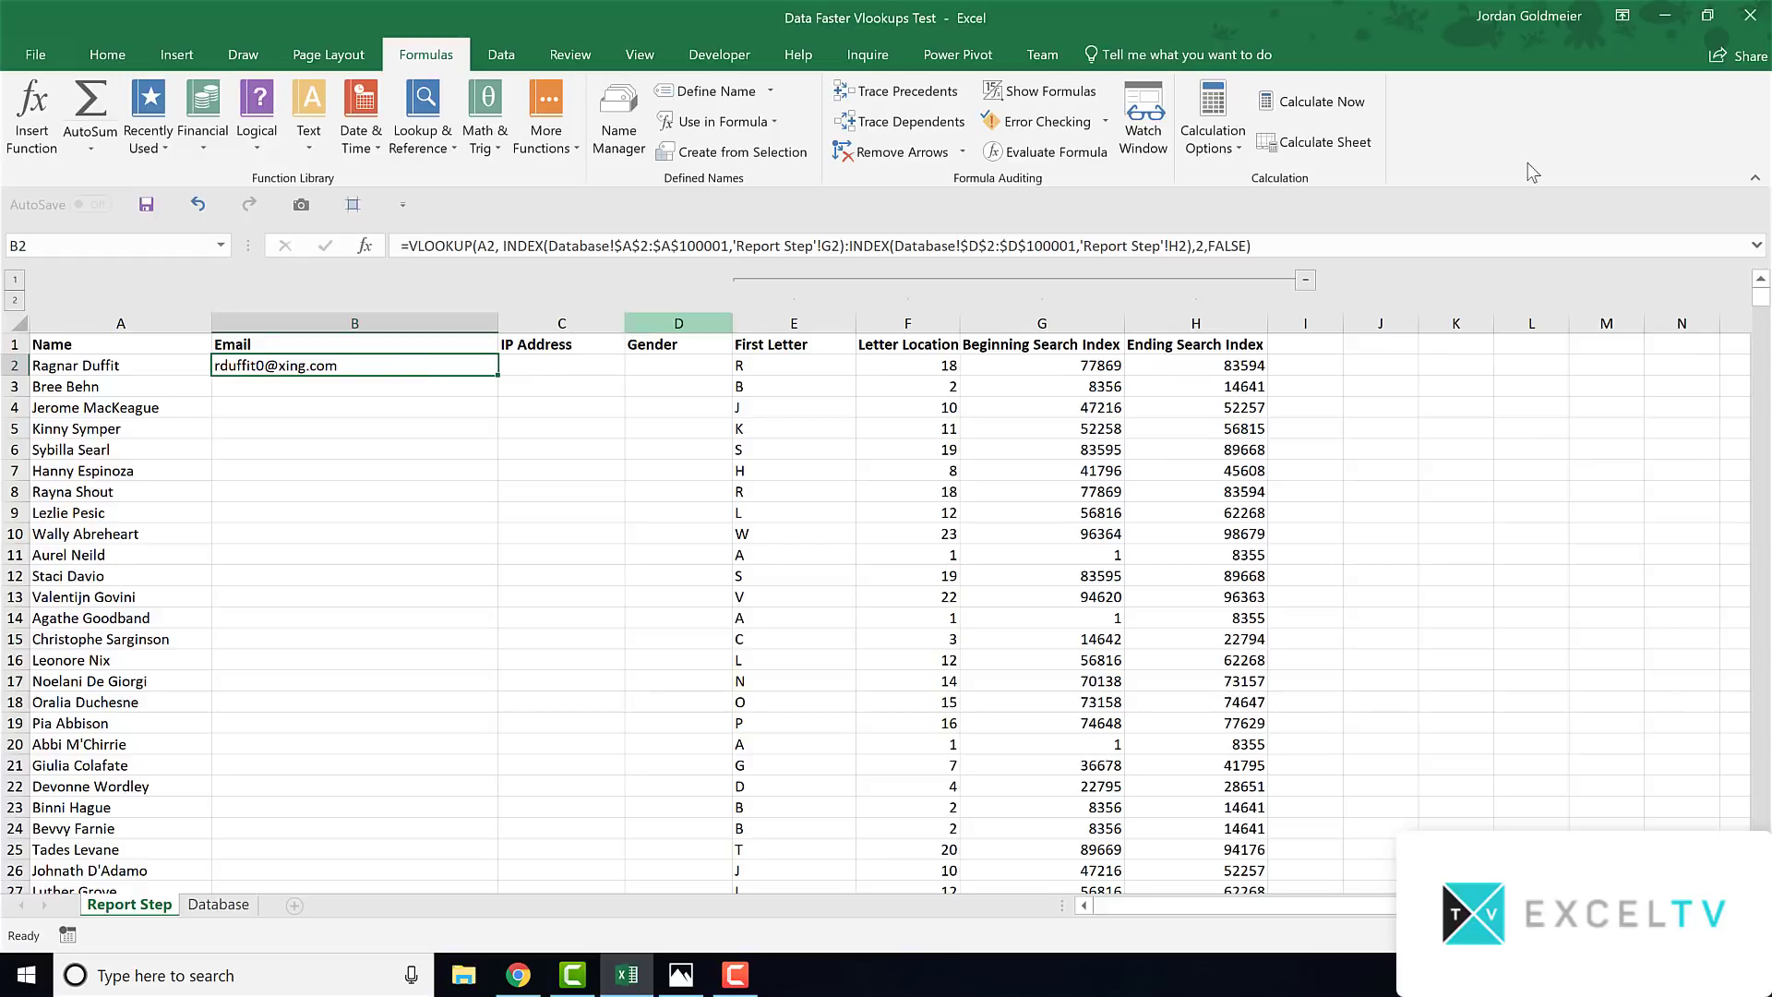
pyautogui.click(1197, 247)
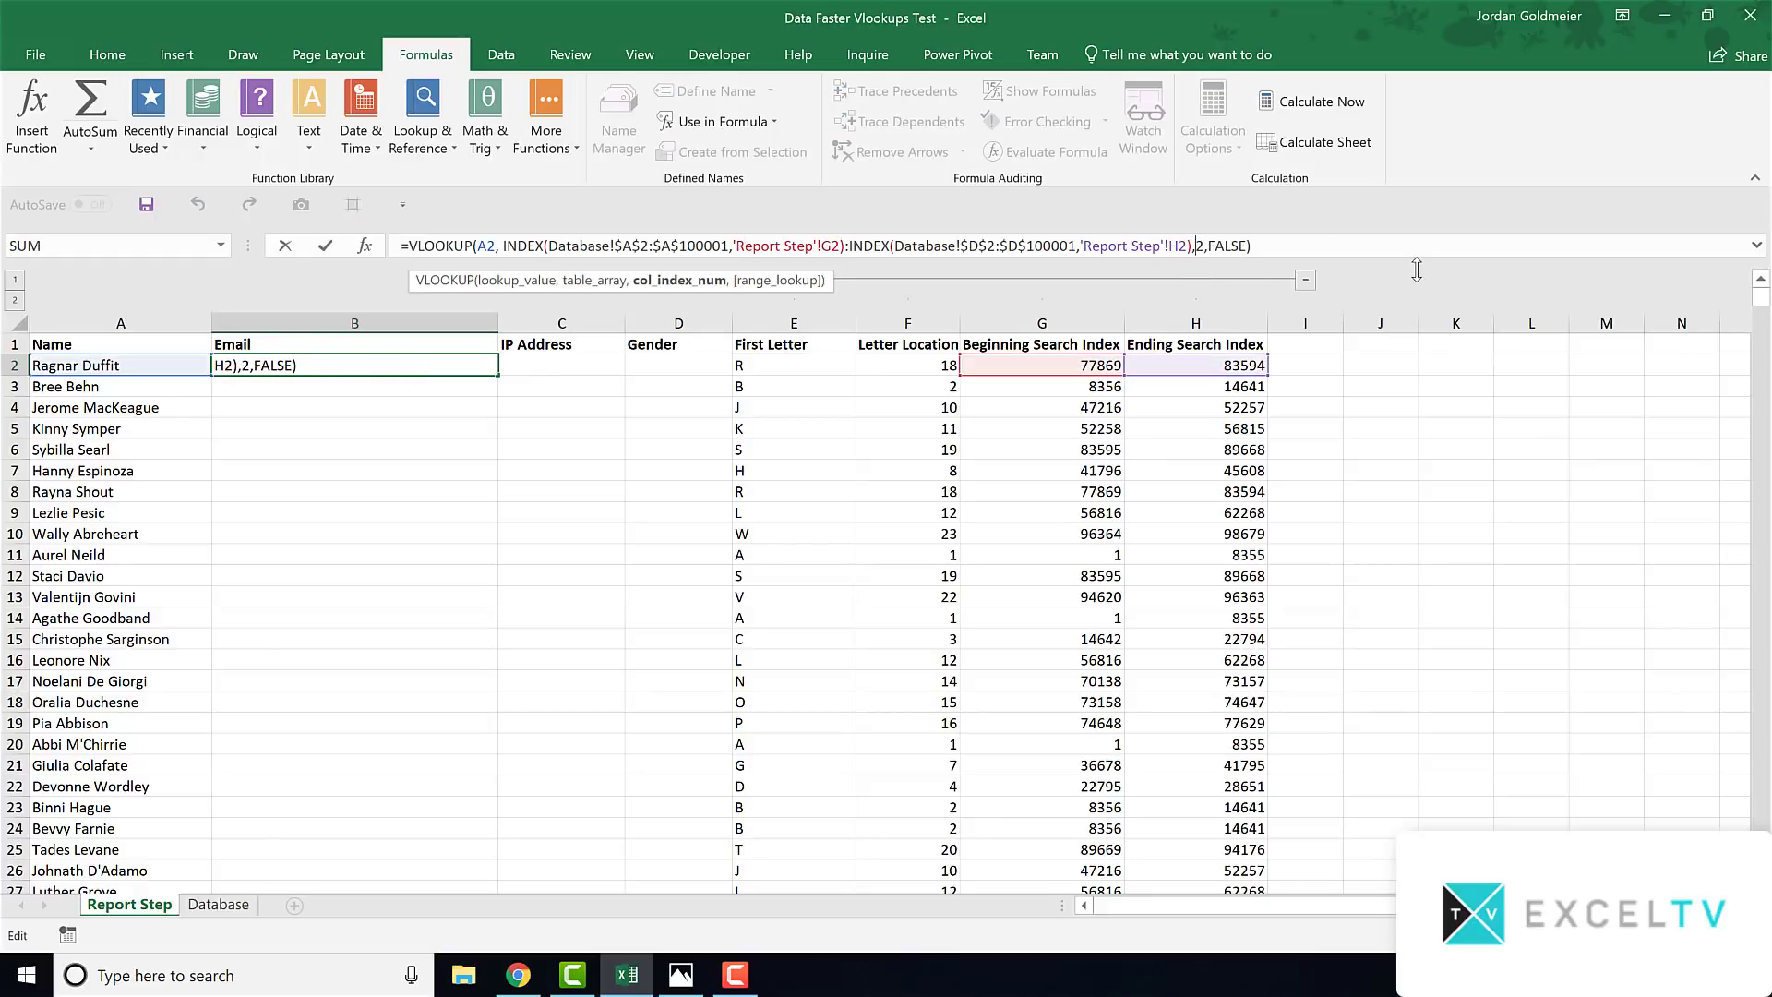
pyautogui.press('Delete')
pyautogui.write('{2  ')
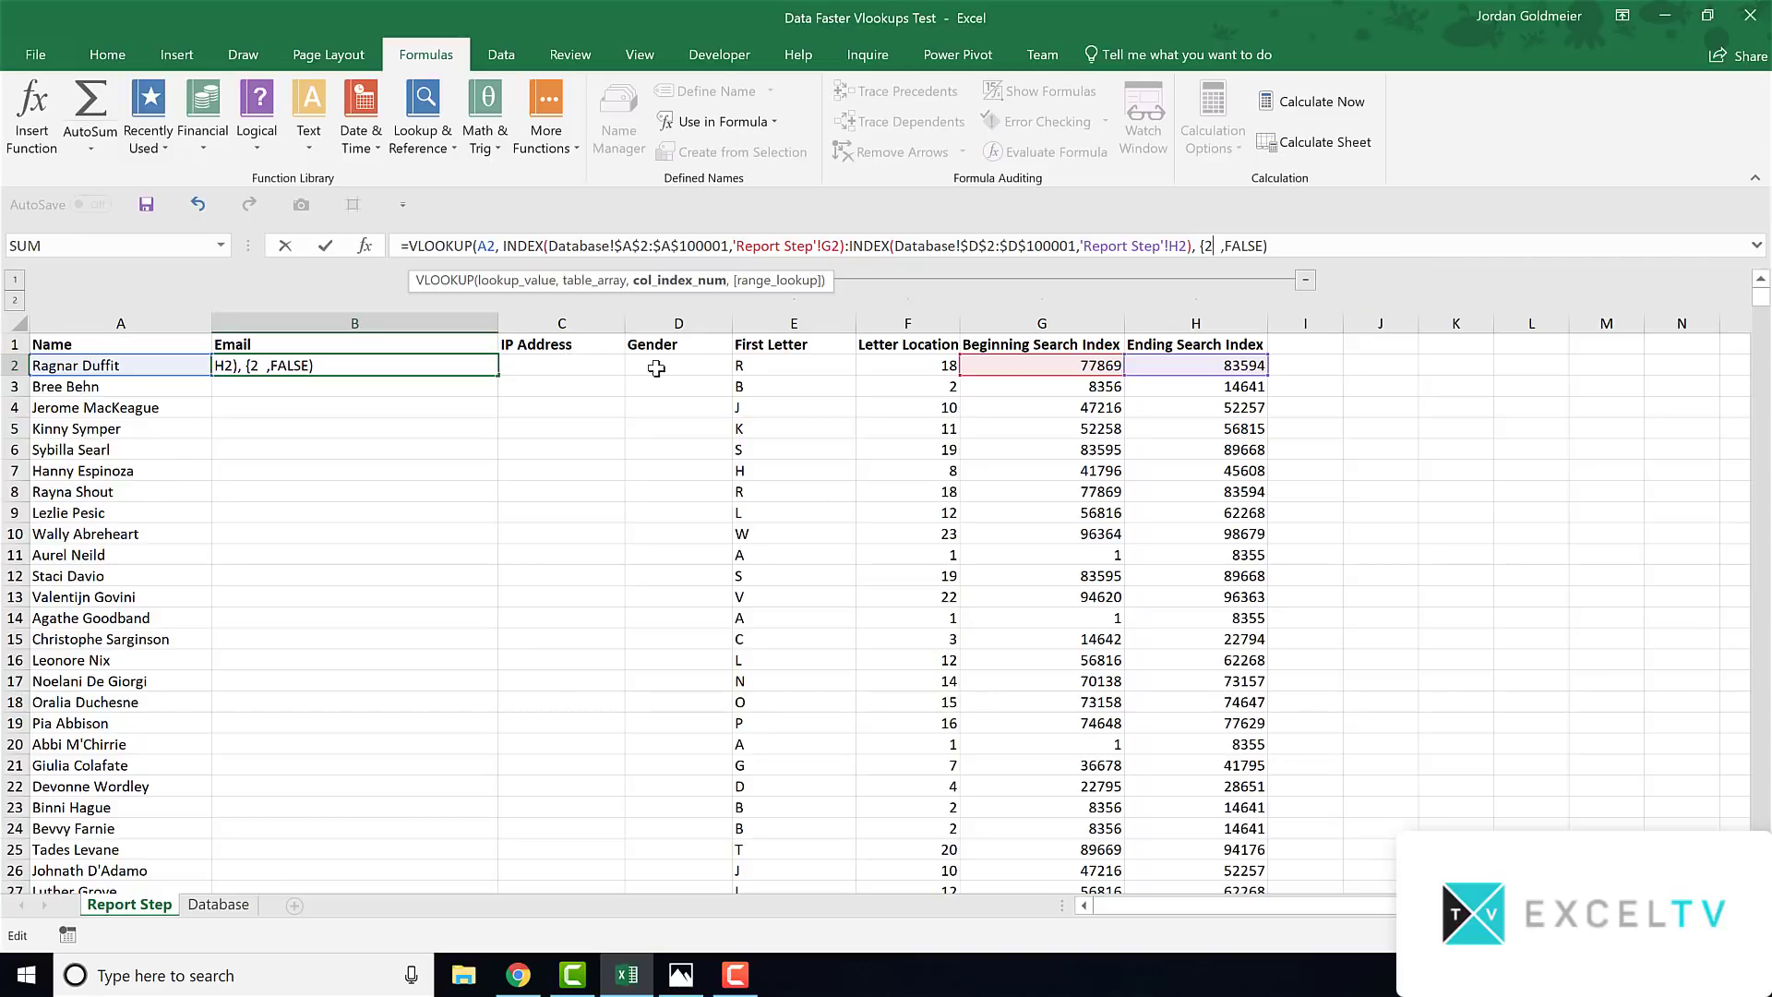
pyautogui.write(',4,3}')
pyautogui.hotkey('ctrl', 'Return')
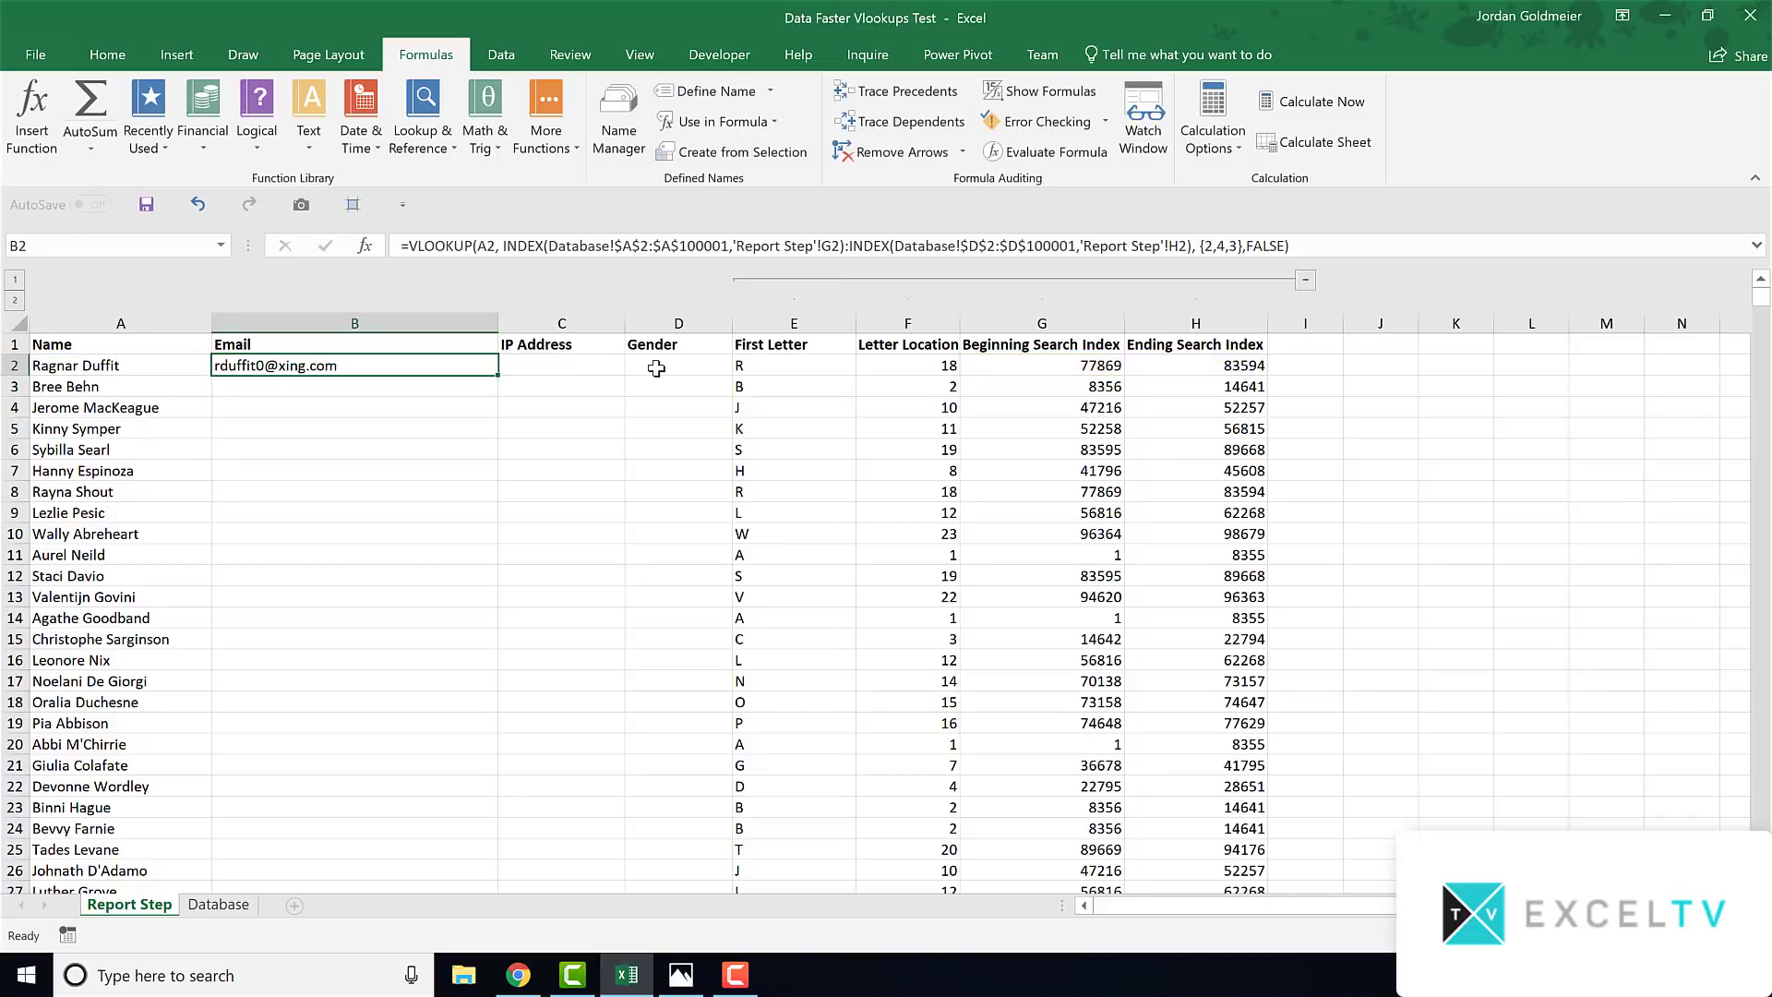
# Enter the lookup as one array formula across B2:D2
pyautogui.hotkey('shift', 'Right')
pyautogui.hotkey('shift', 'Right')
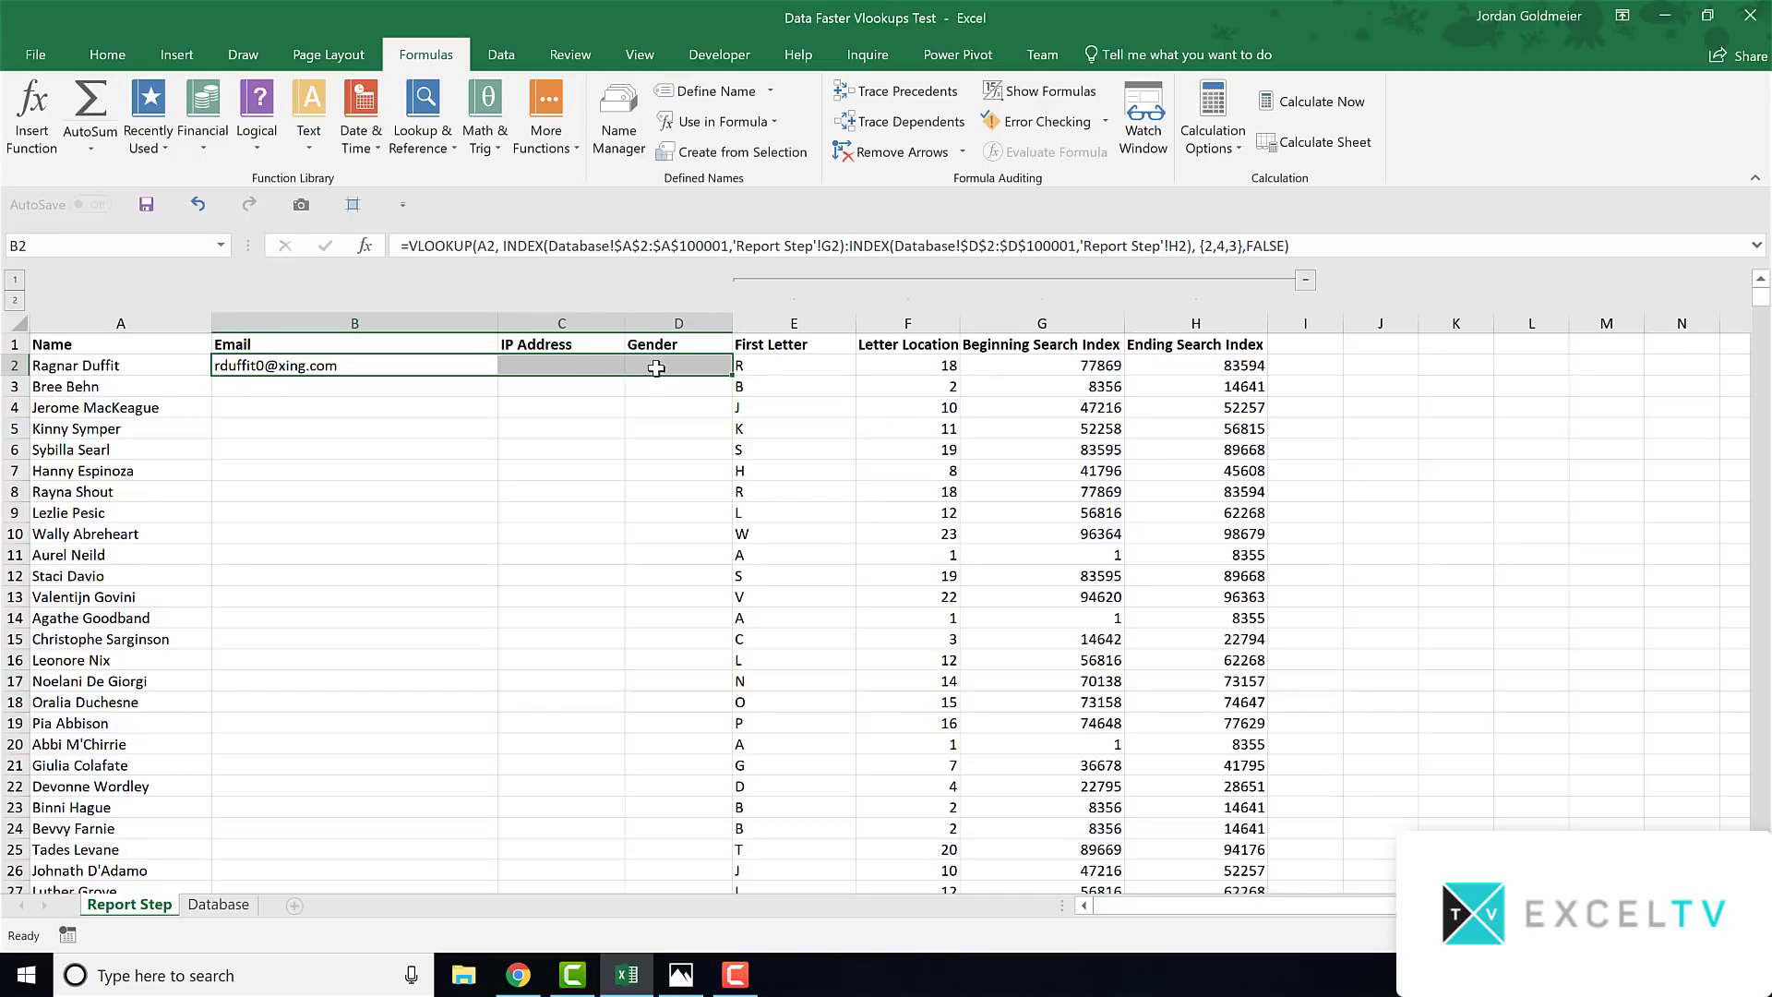
pyautogui.click(481, 247)
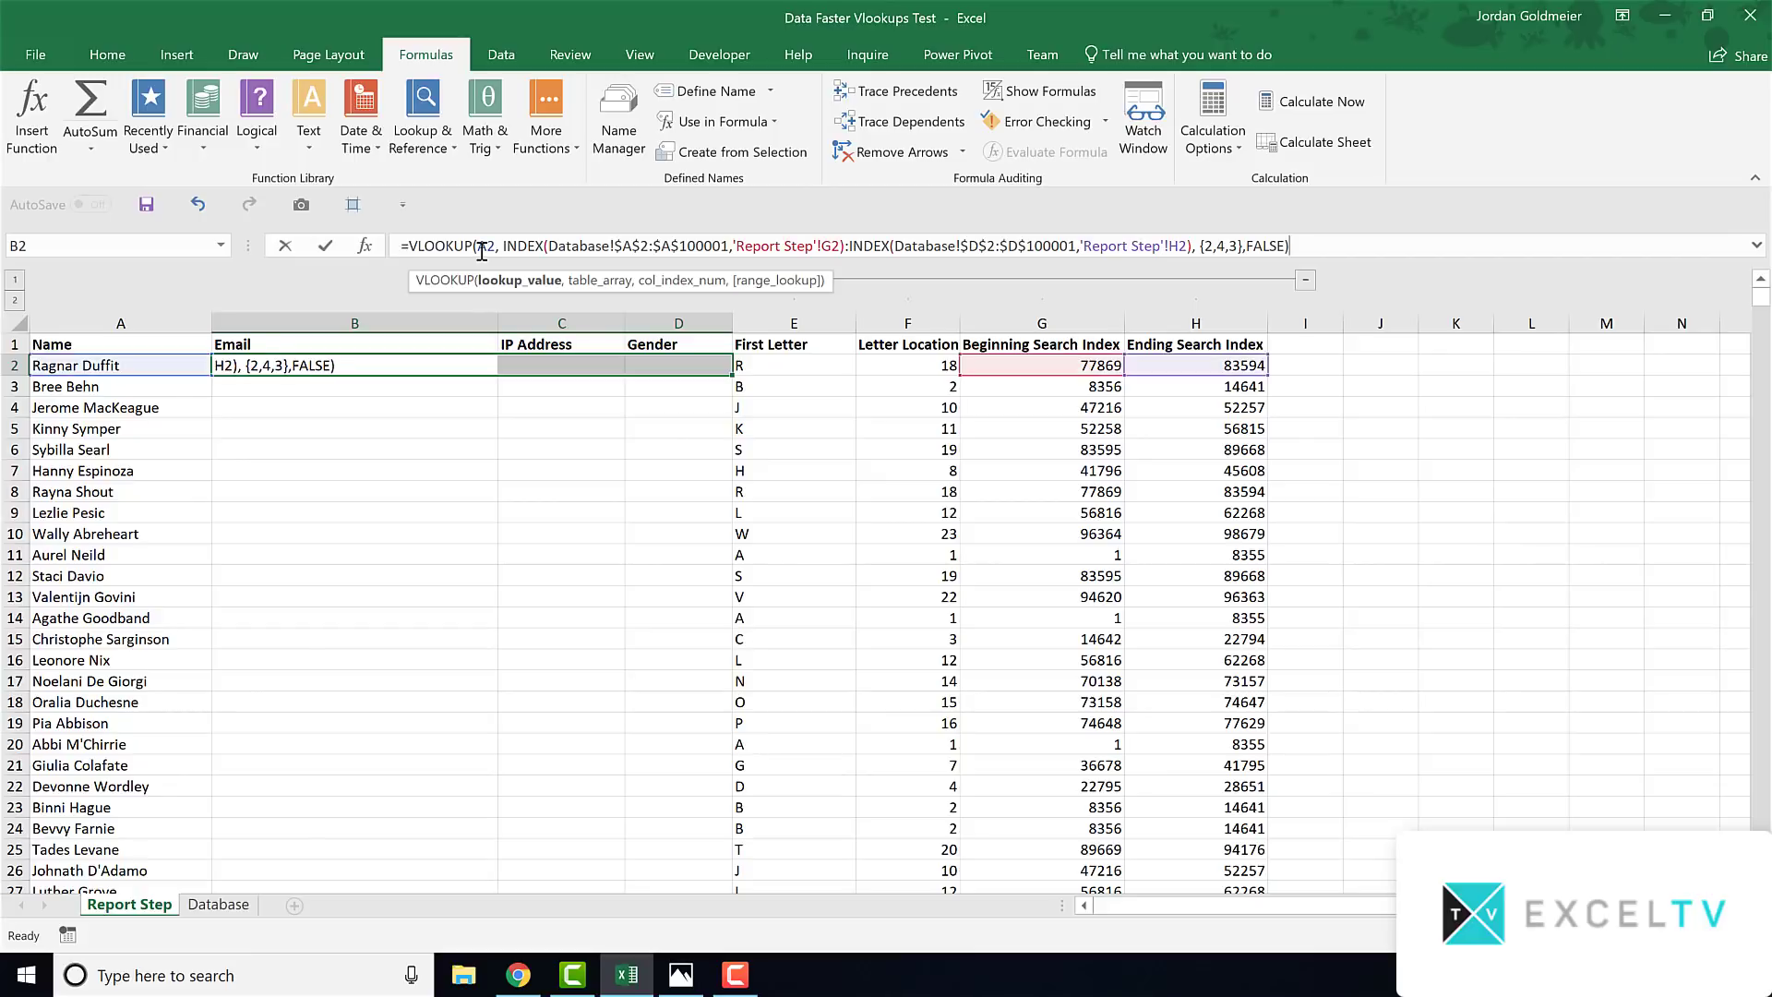
pyautogui.hotkey('ctrl', 'shift', 'Return')
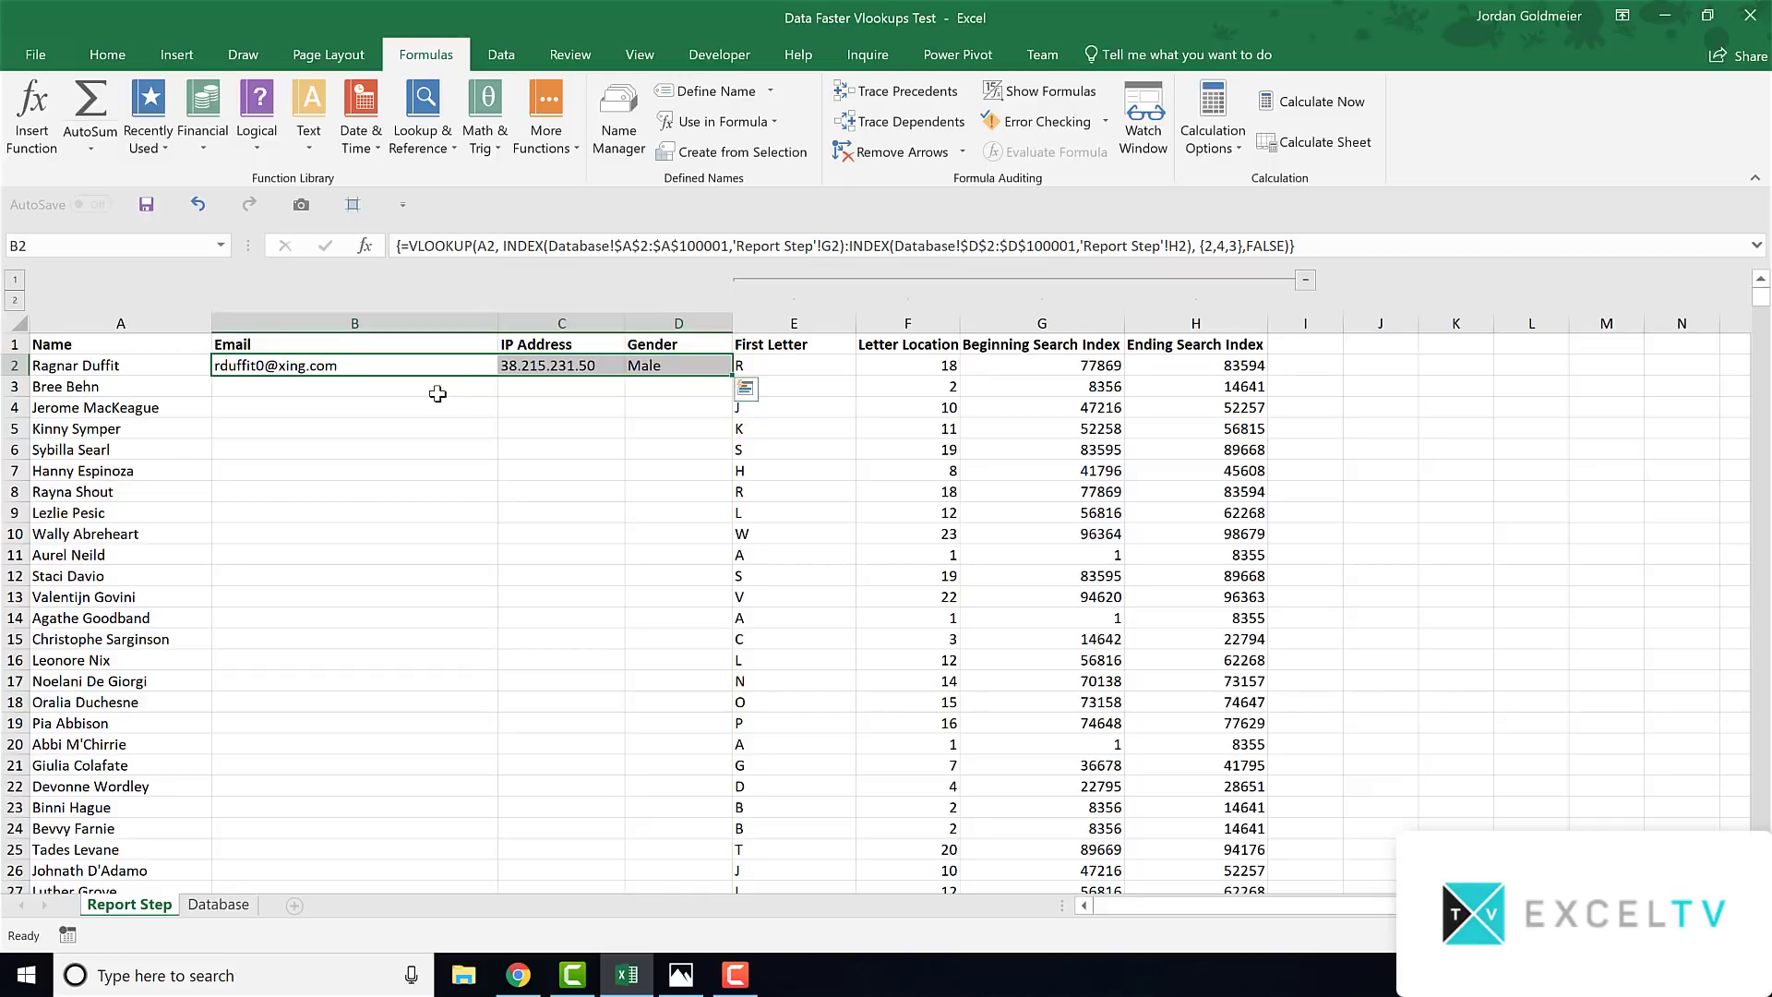
# Fill the B2:D2 array VLOOKUP down all Report Step name rows
pyautogui.doubleClick(733, 377)
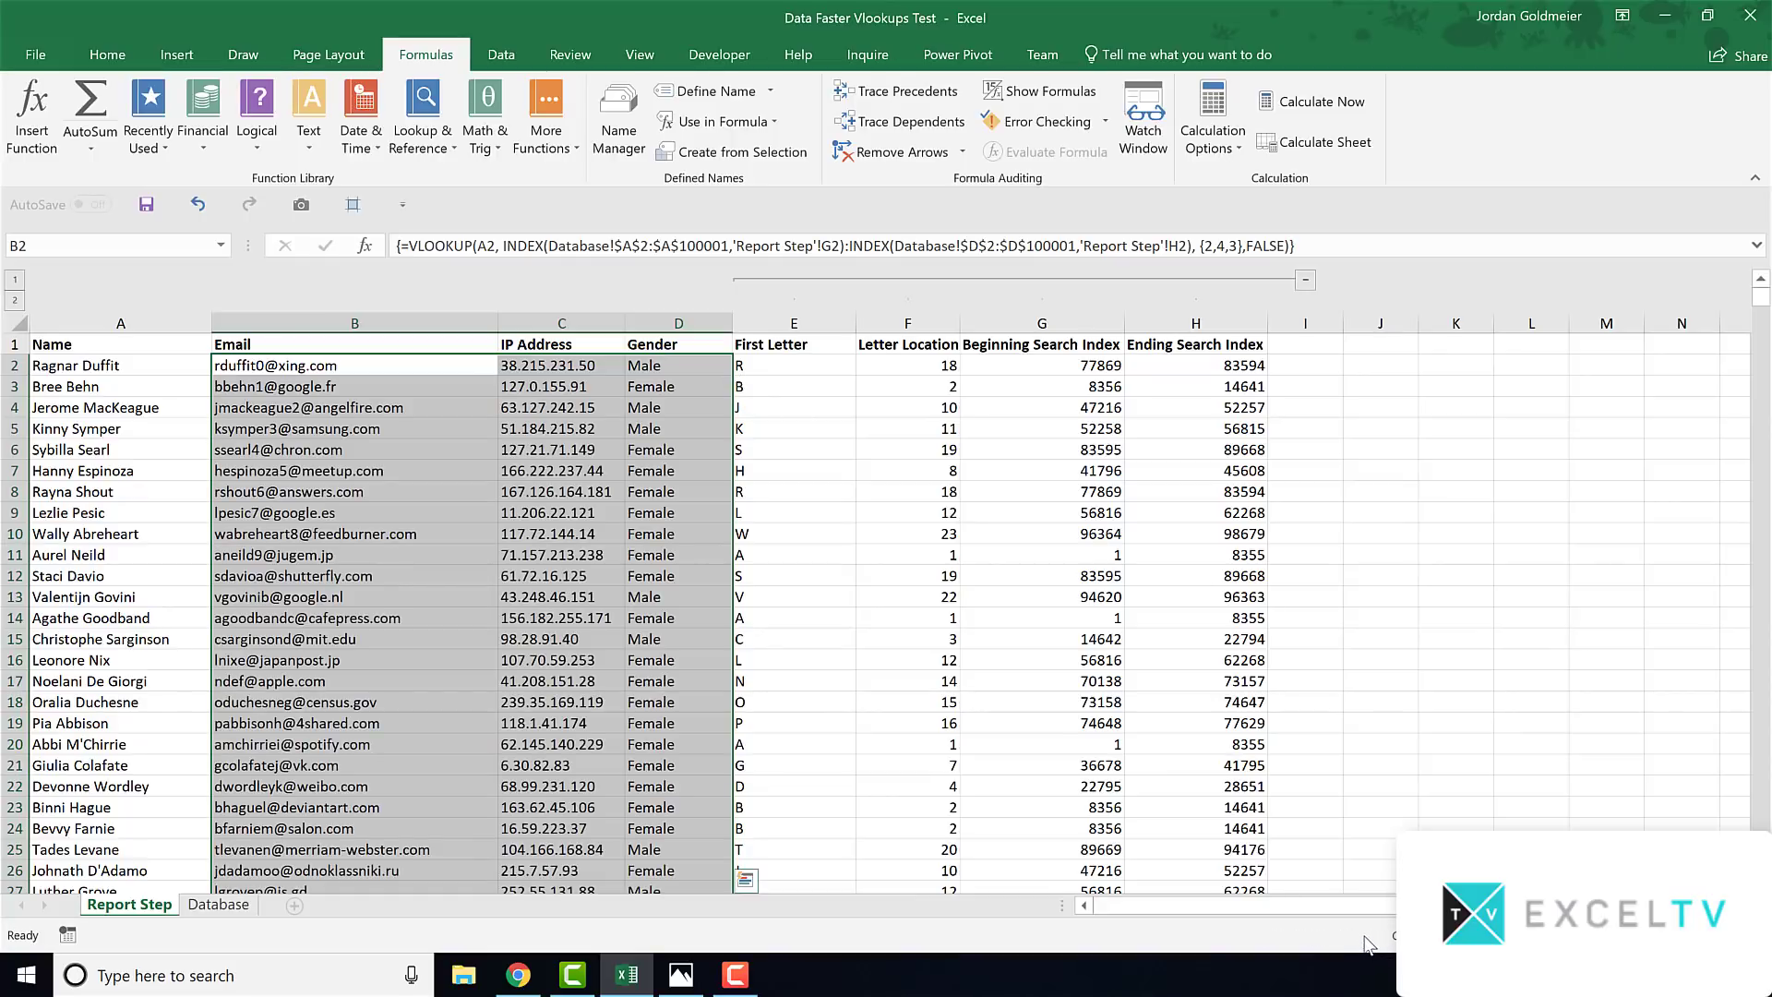
pyautogui.click(635, 640)
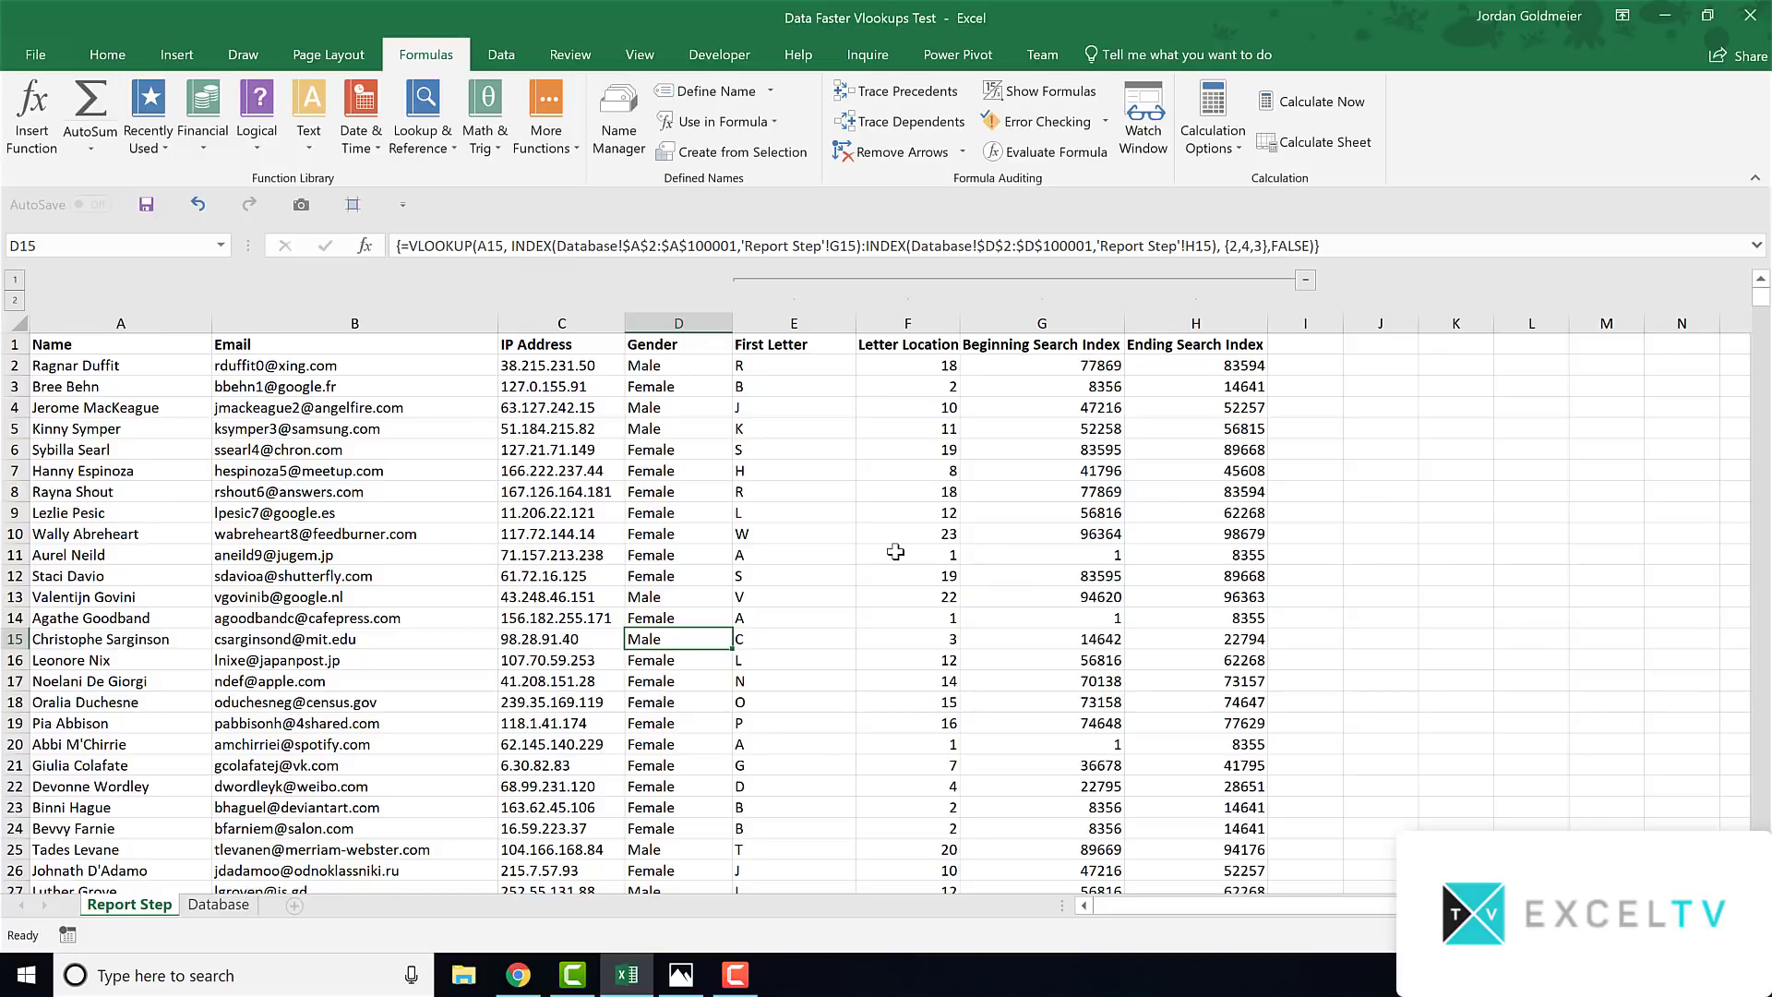
# Select the Letter Location formula in F2 and open it in the formula bar
pyautogui.click(907, 391)
pyautogui.click(889, 366)
pyautogui.click(460, 244)
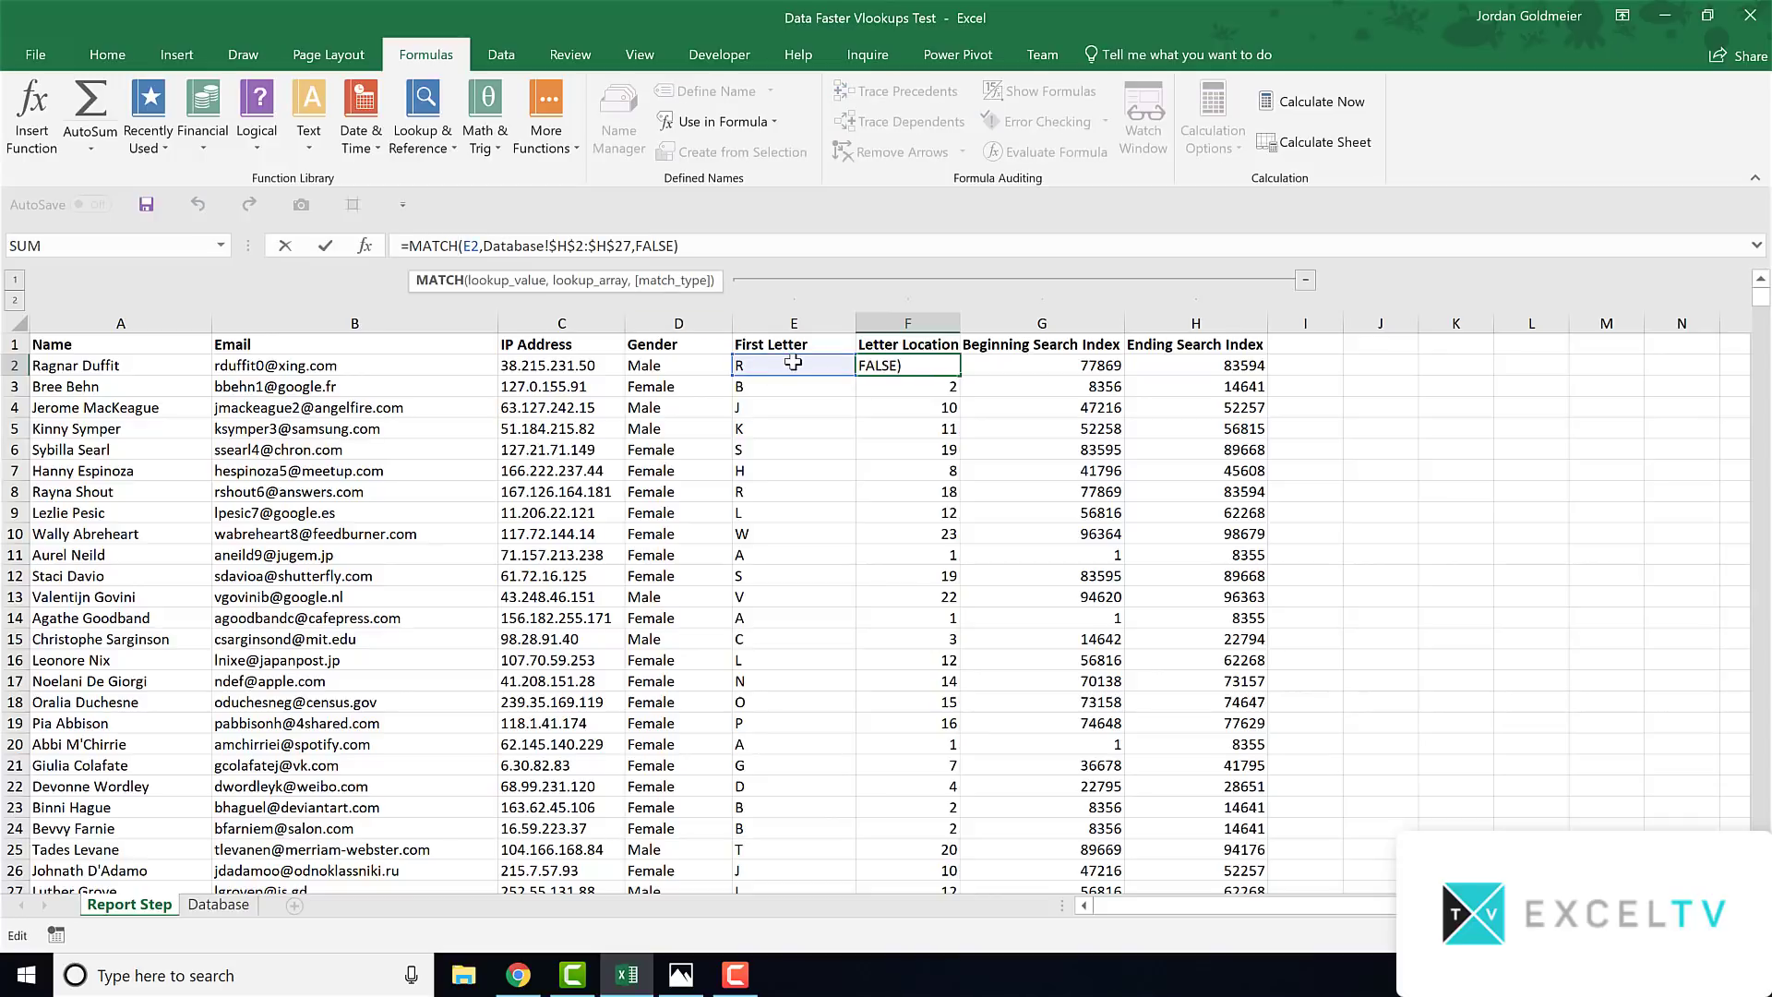
# On the Database sheet, step through column H's lookup table from letter A down to Z in H27
pyautogui.click(219, 904)
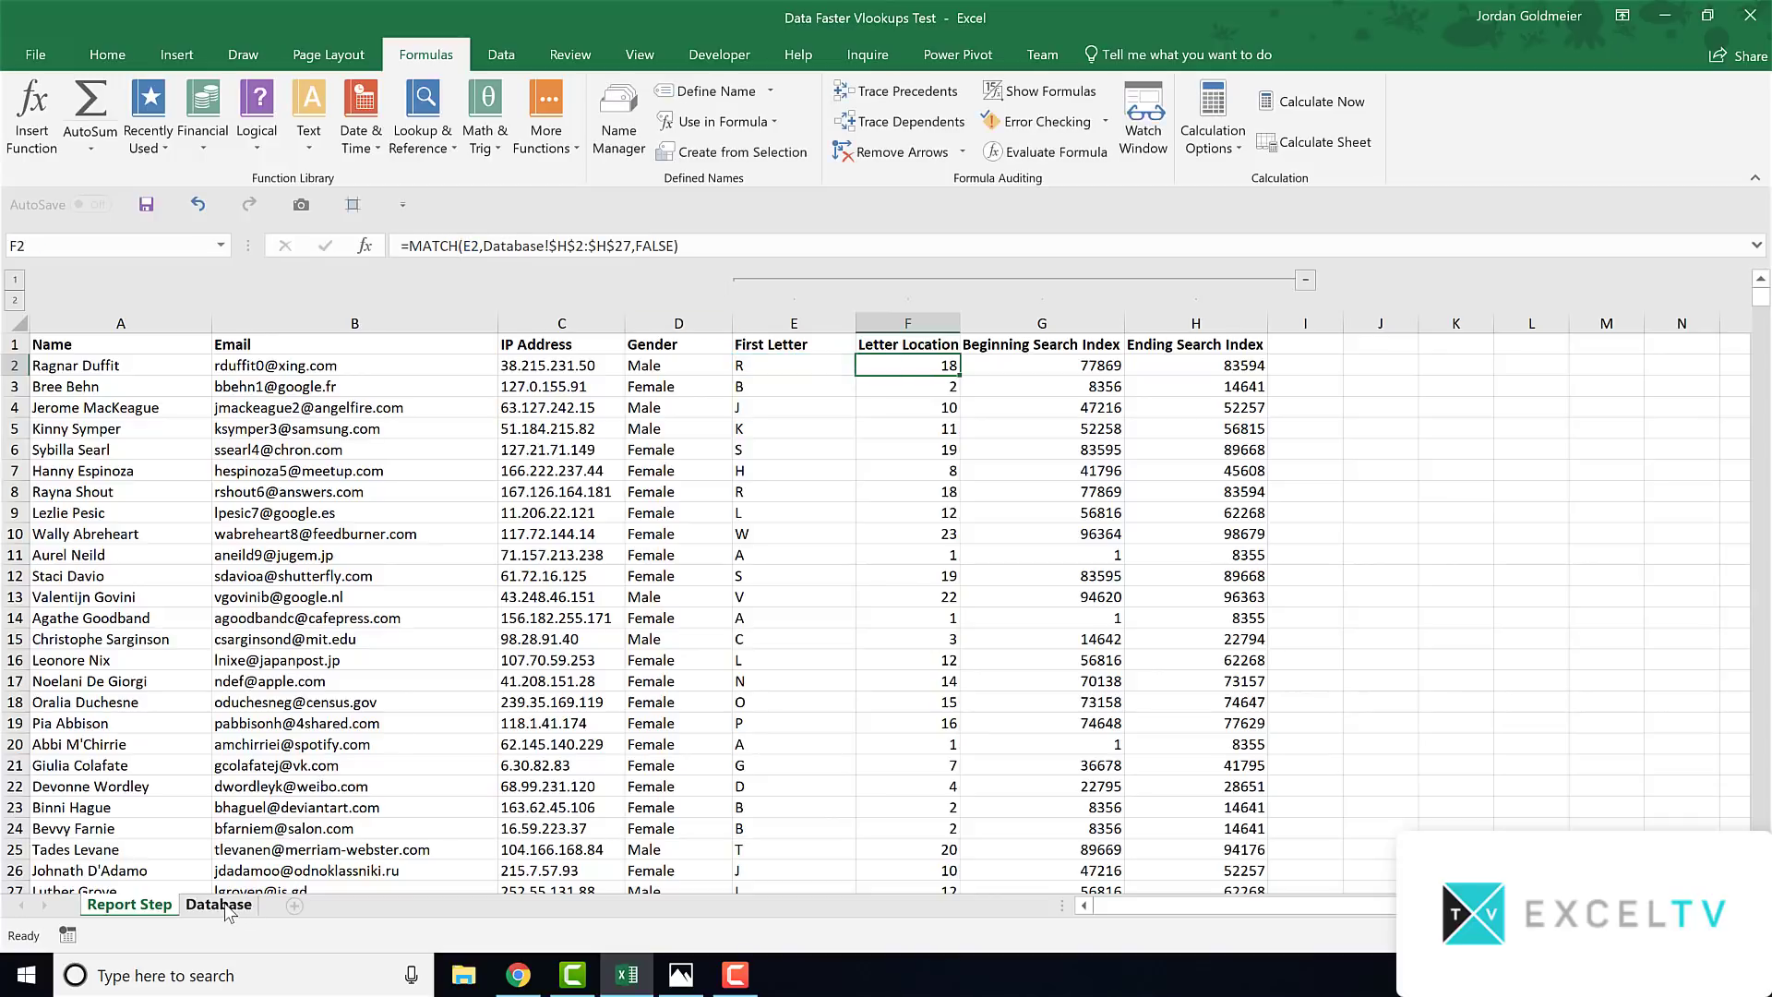
pyautogui.click(1044, 523)
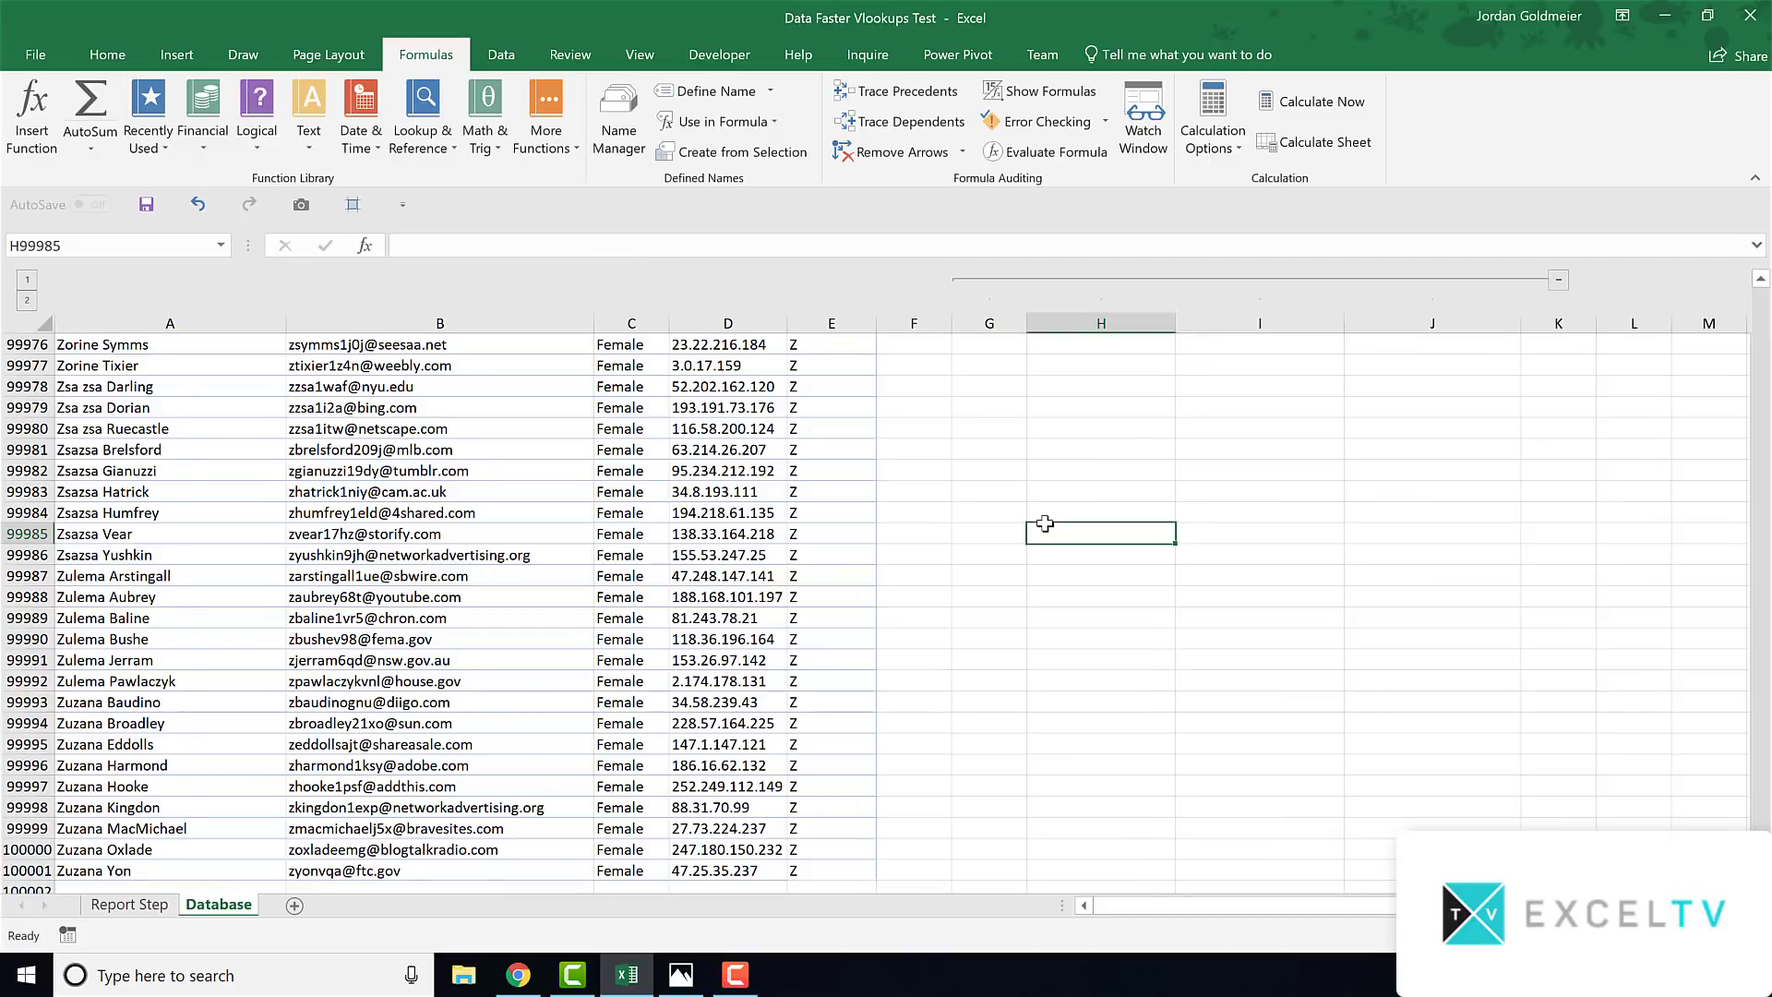
pyautogui.hotkey('ctrl', 'Up')
pyautogui.hotkey('ctrl', 'Up')
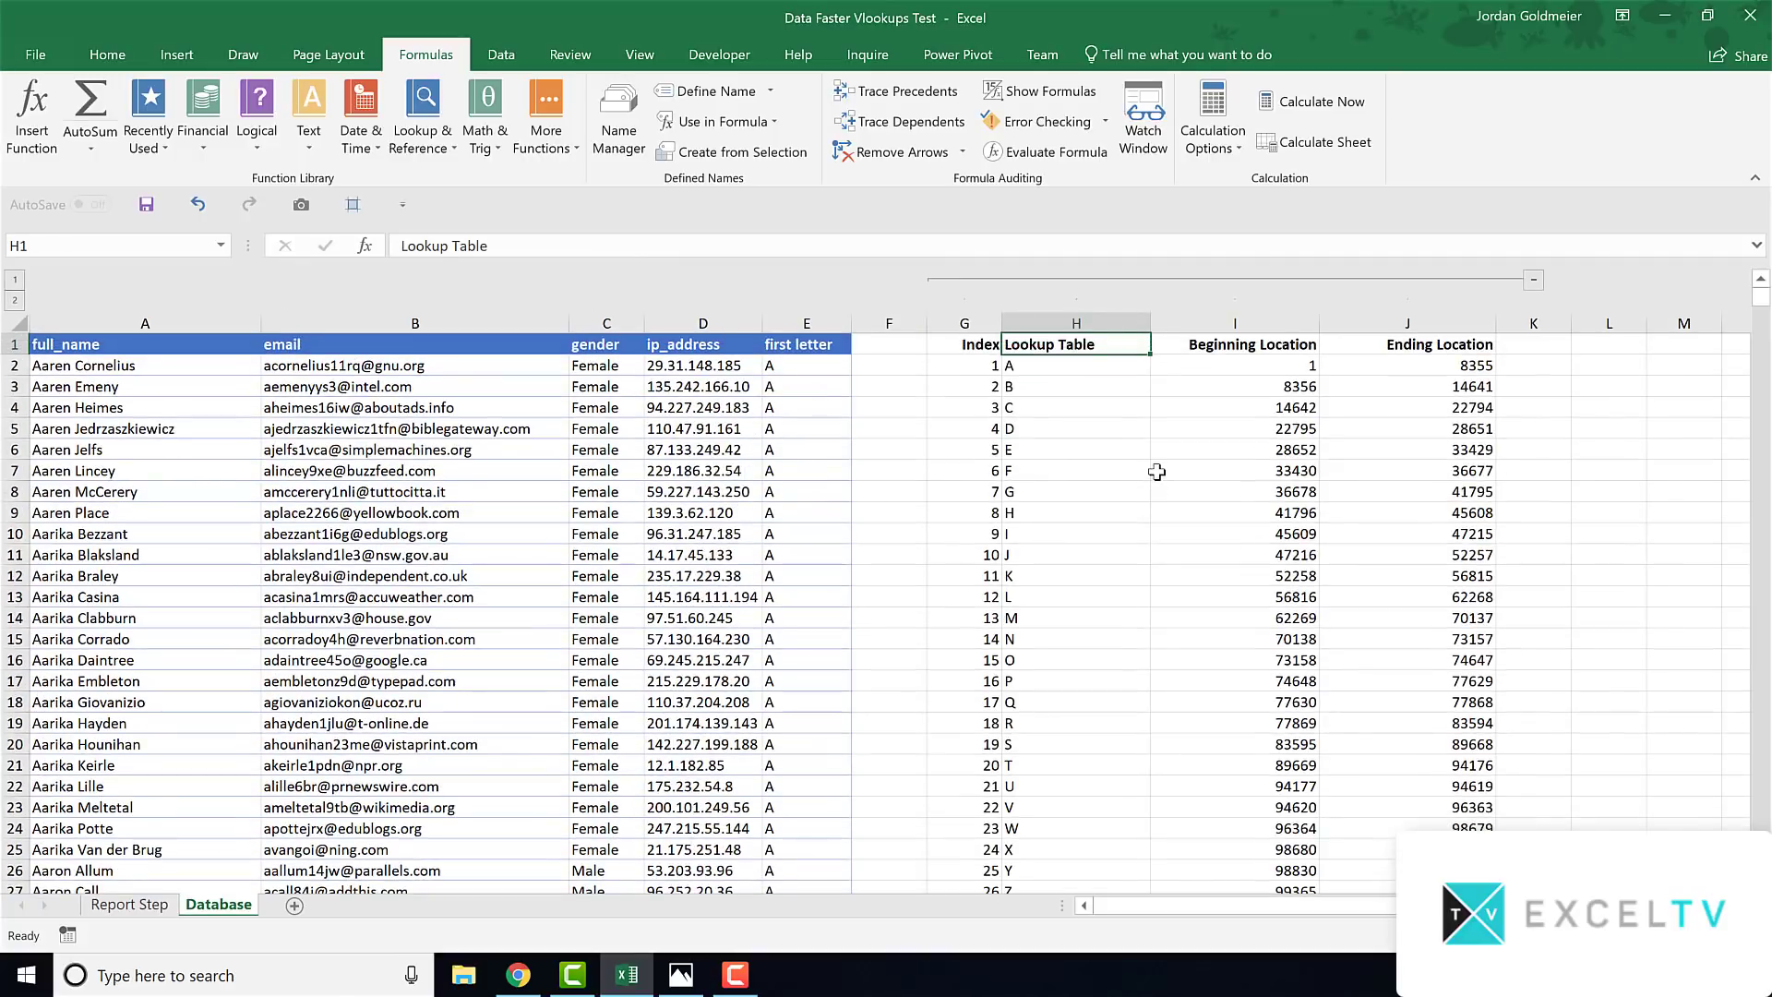
pyautogui.press('Down')
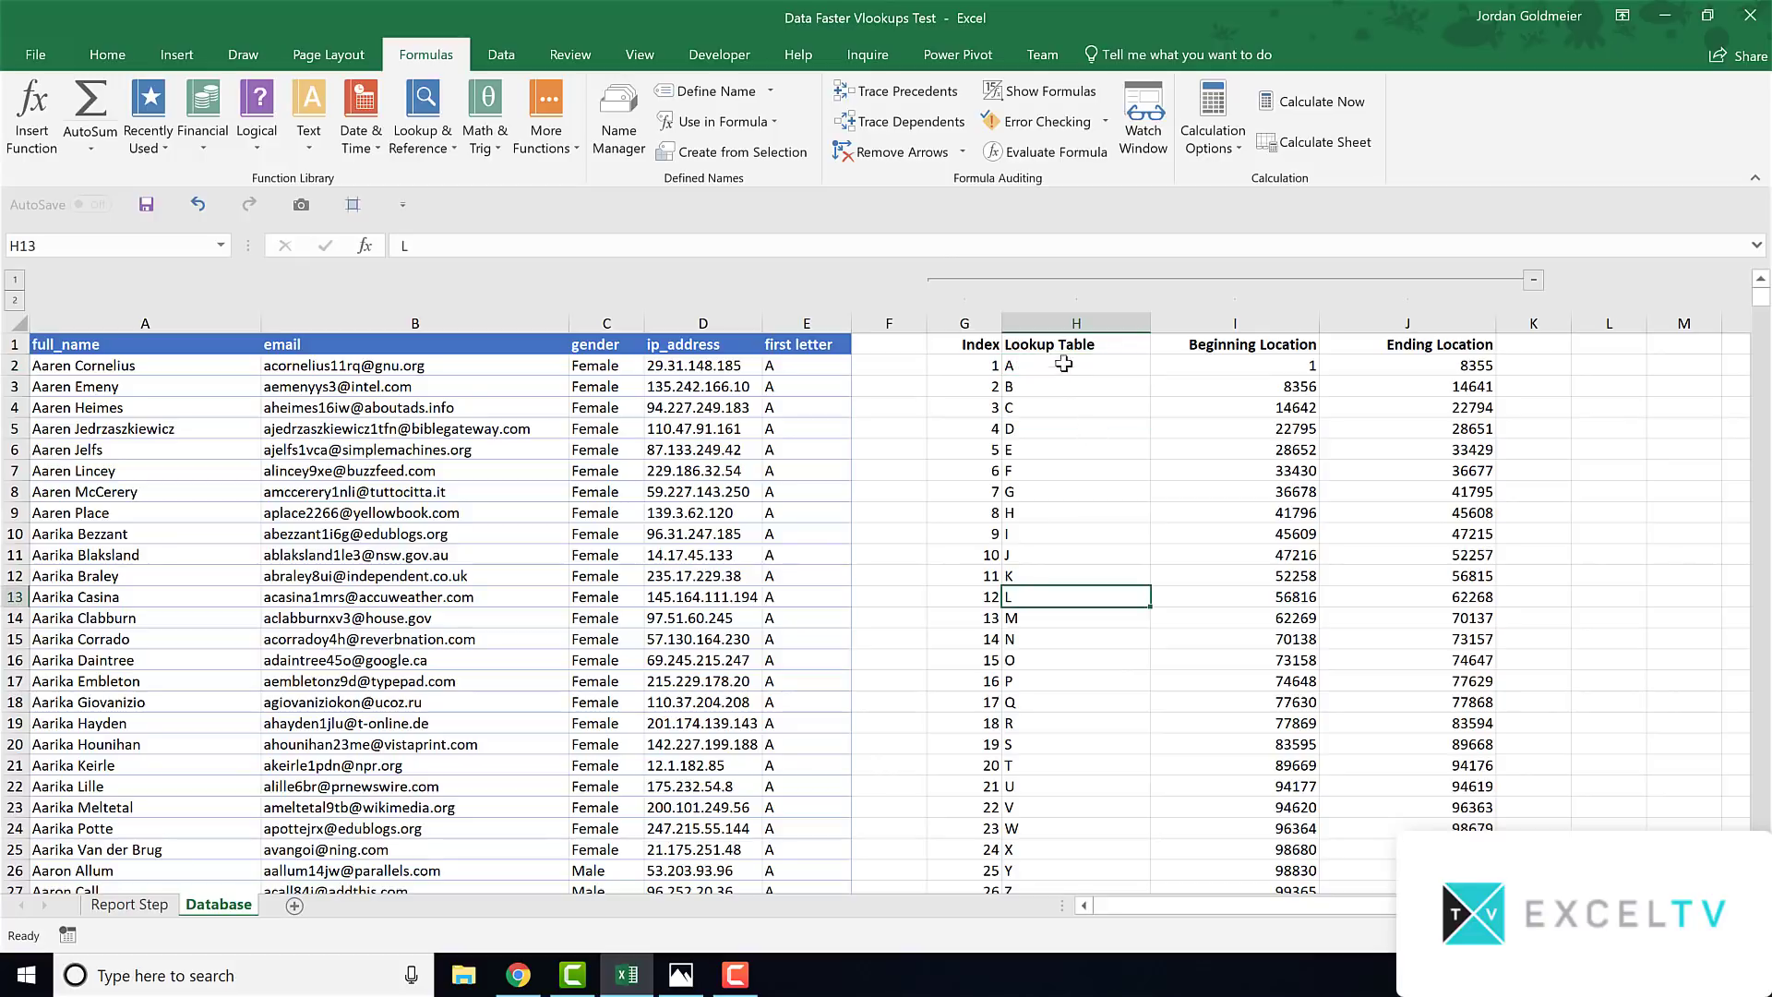
pyautogui.press('Down')
pyautogui.press('Down')
pyautogui.press('Down')
pyautogui.press('Down')
pyautogui.press('Down')
pyautogui.press('Down')
pyautogui.press('Down')
pyautogui.press('Down')
pyautogui.press('Down')
pyautogui.press('Down')
pyautogui.press('Down')
pyautogui.press('Down')
pyautogui.press('Down')
pyautogui.press('Down')
pyautogui.press('Down')
pyautogui.press('Down')
pyautogui.press('Down')
pyautogui.press('Down')
pyautogui.press('Down')
pyautogui.press('Down')
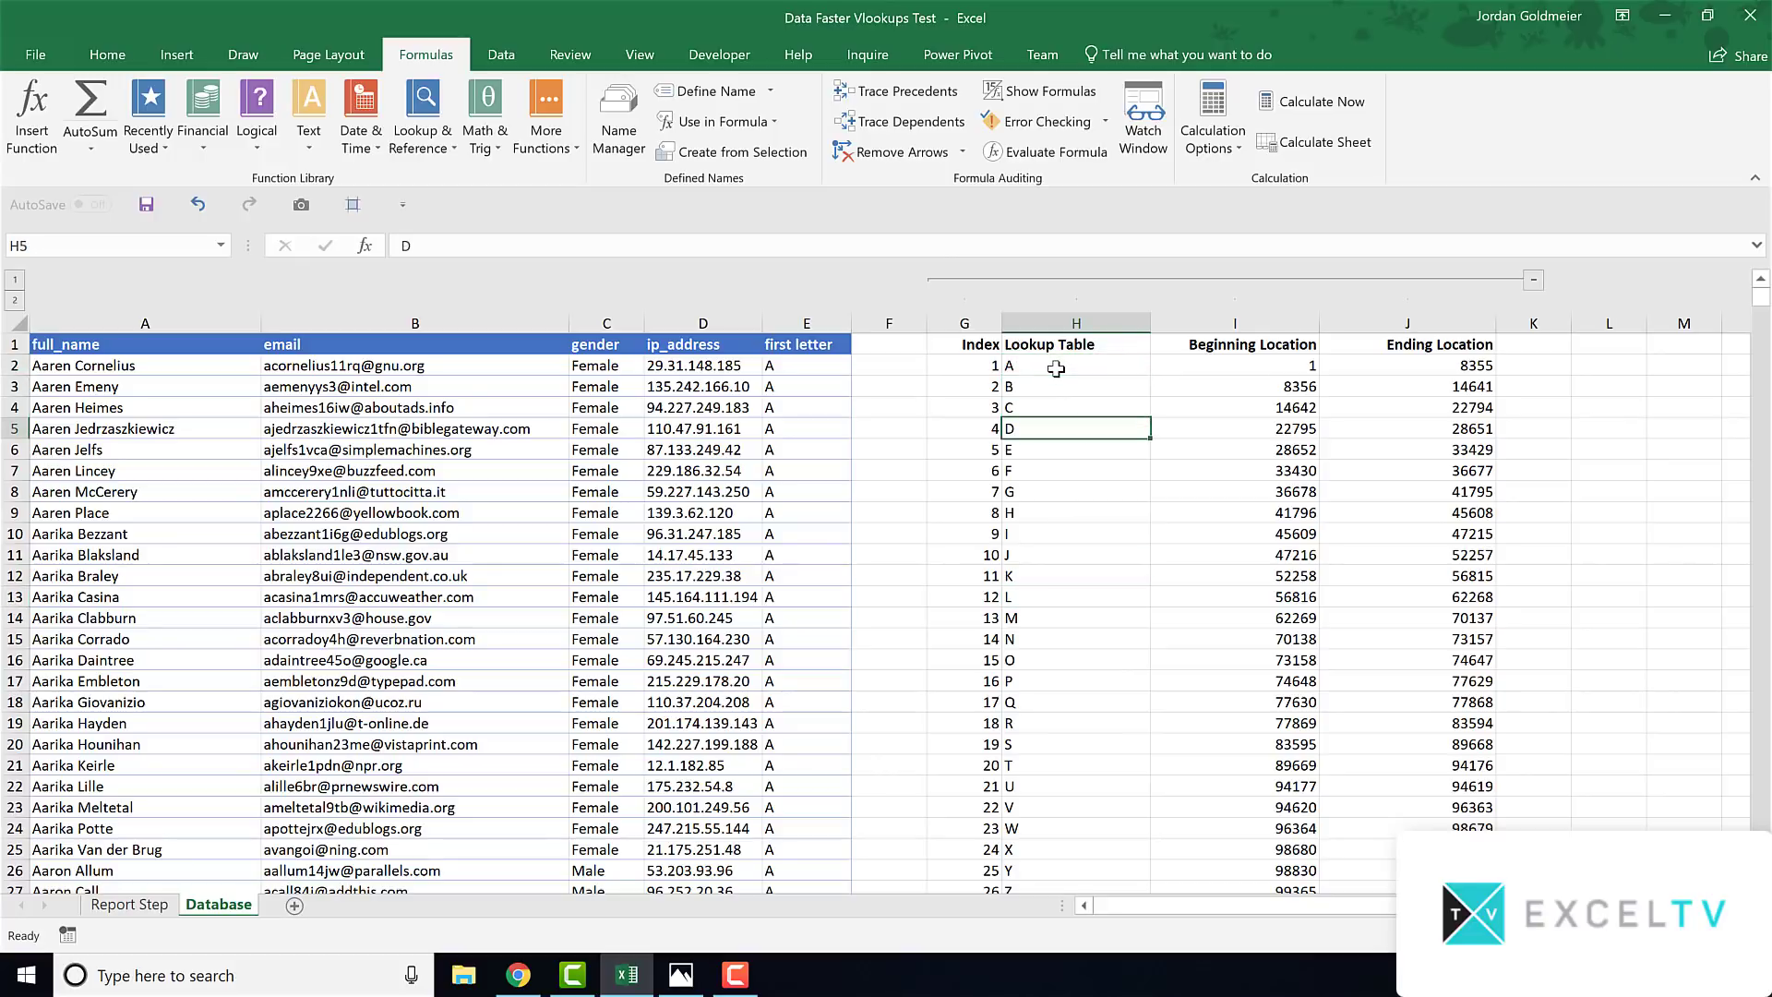
pyautogui.press('Down')
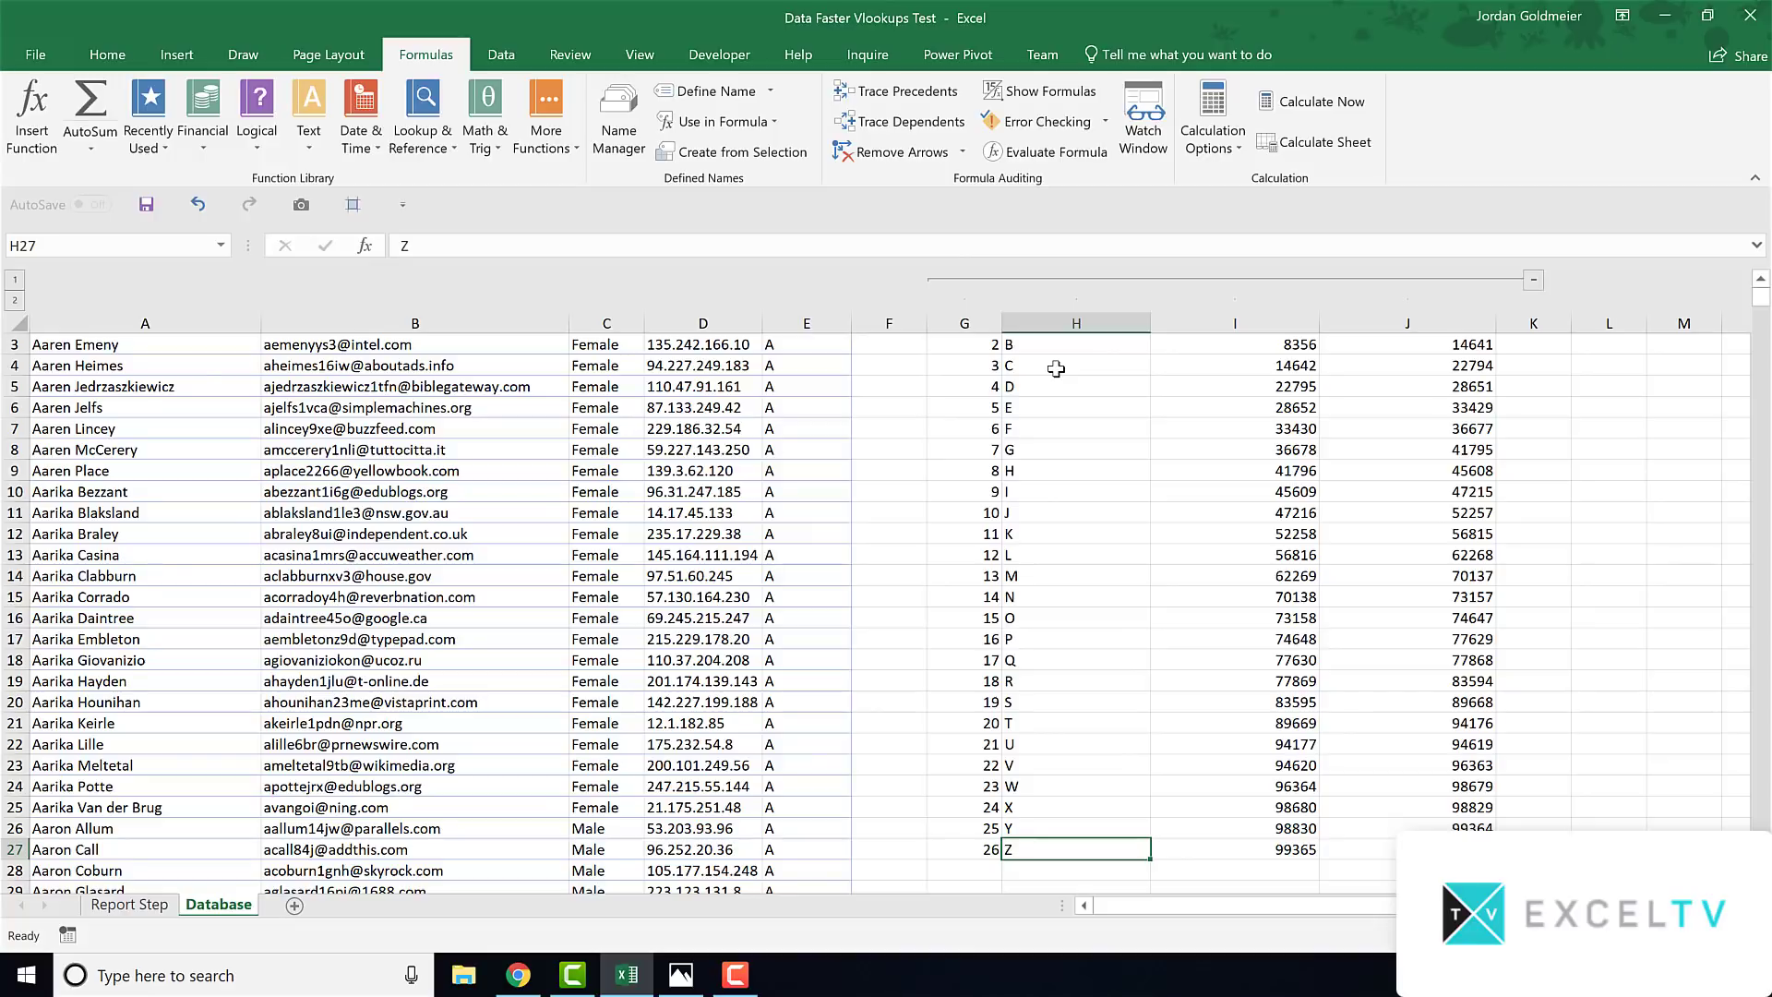
# On Report Step, enter a test formula =CODE(E2) in empty cell J2
pyautogui.click(131, 904)
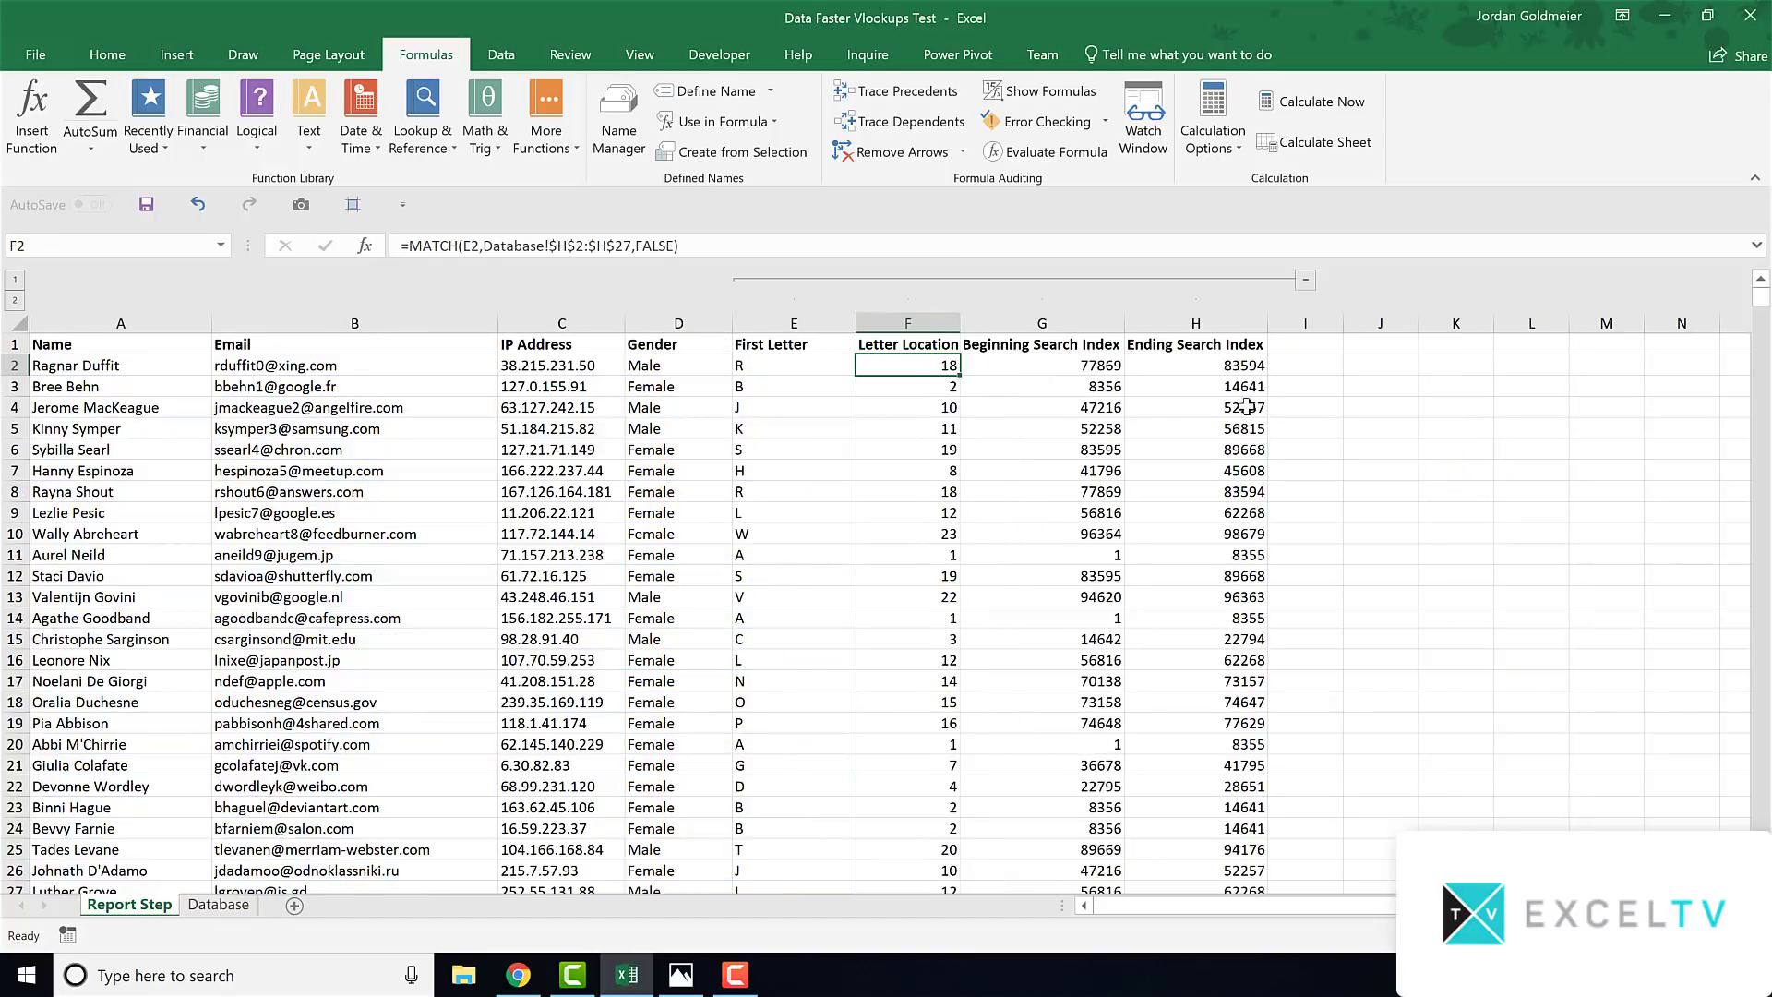
pyautogui.click(1396, 367)
pyautogui.write('=code(')
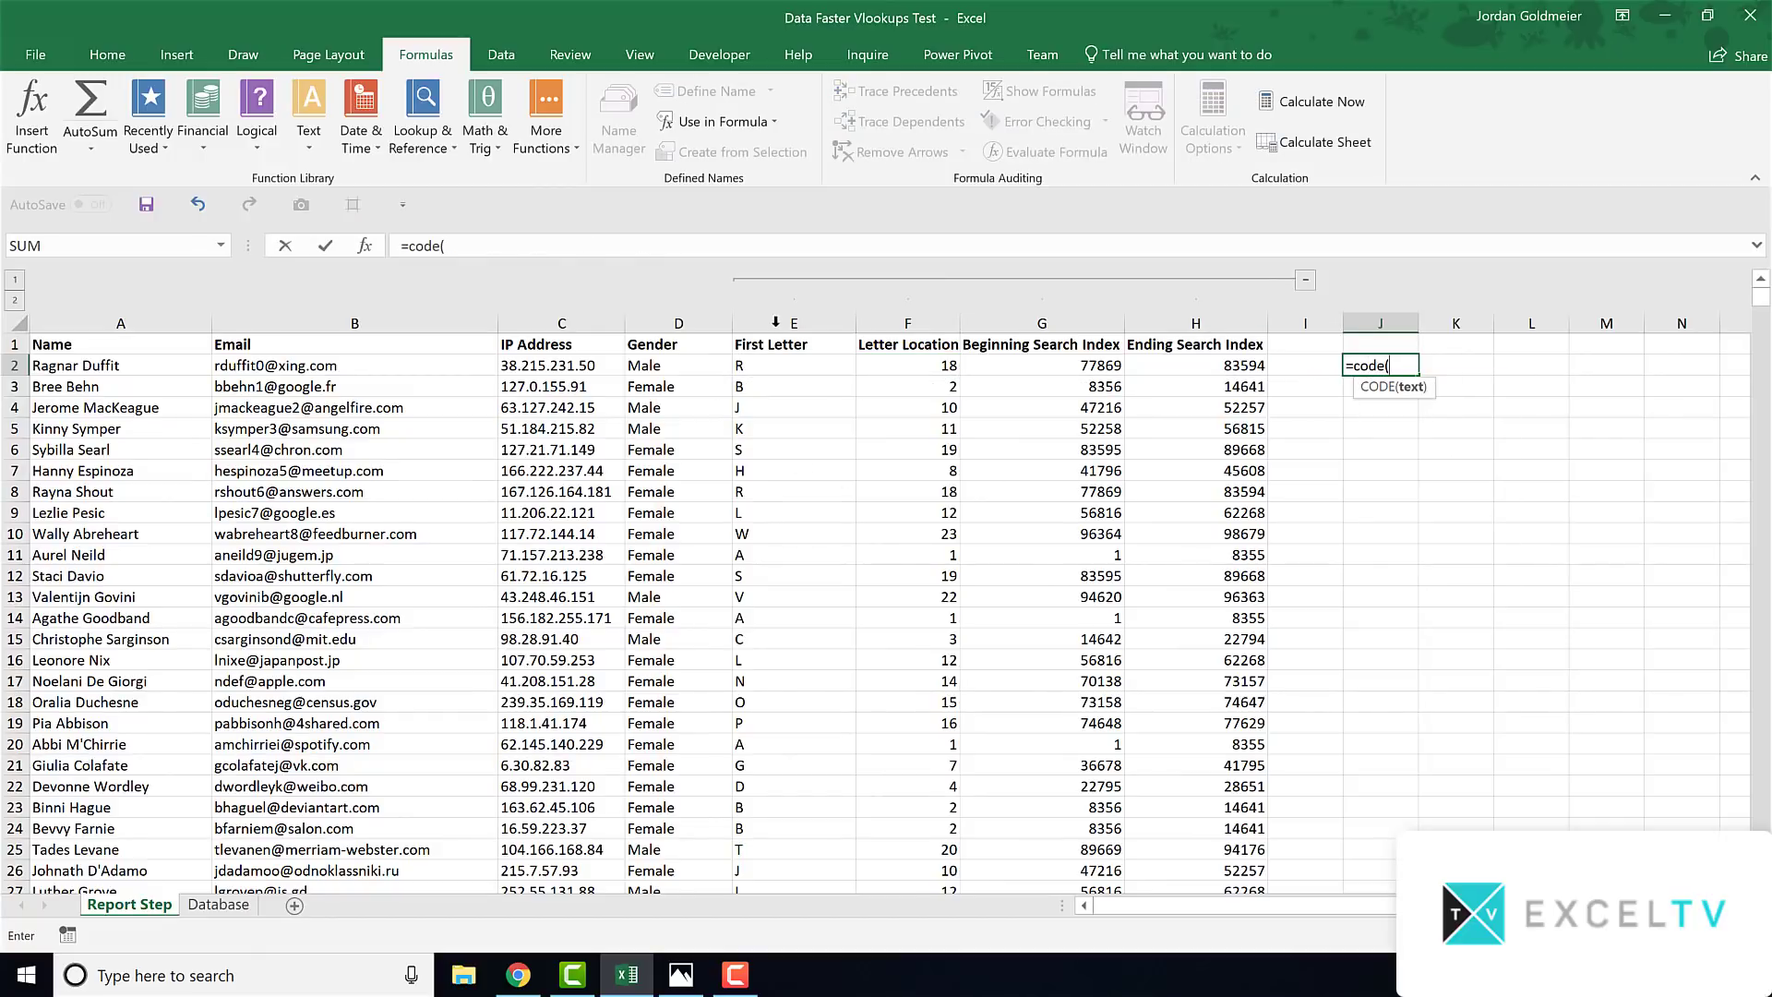
pyautogui.click(776, 366)
pyautogui.write(')')
pyautogui.hotkey('ctrl', 'Return')
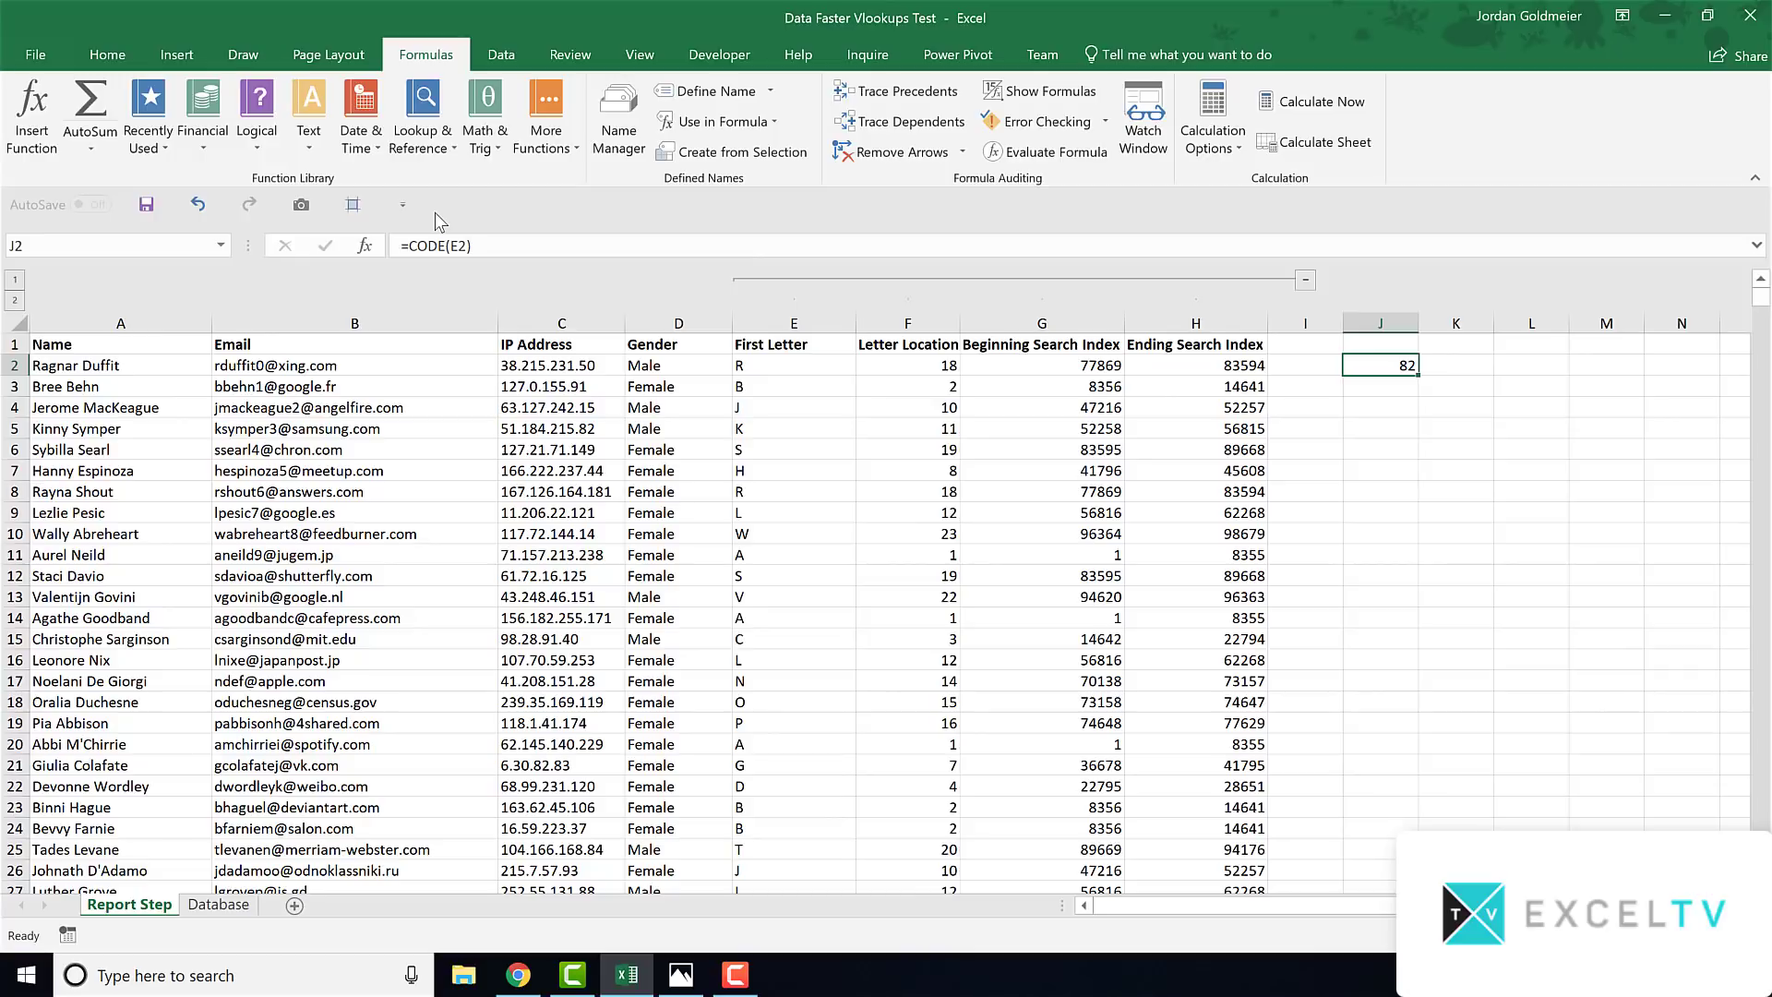
# Change J2's test to =CODE("A"), then clear J2
pyautogui.click(486, 247)
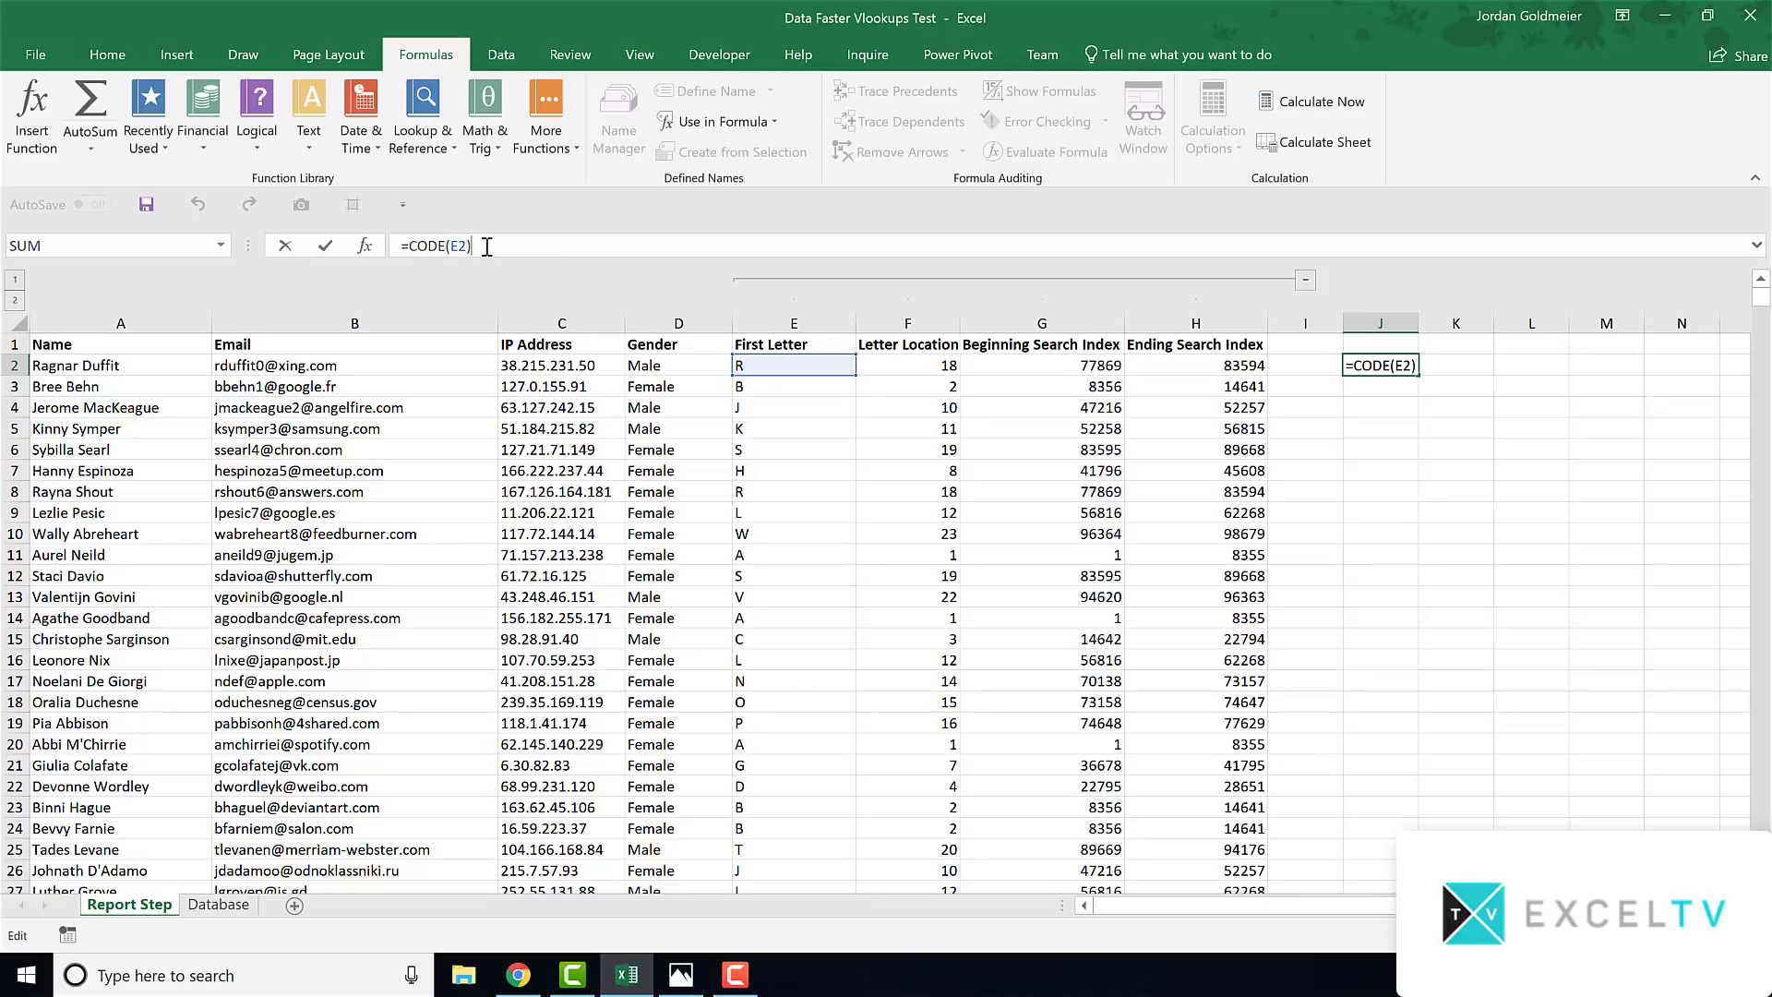
pyautogui.hotkey('ctrl', 'Return')
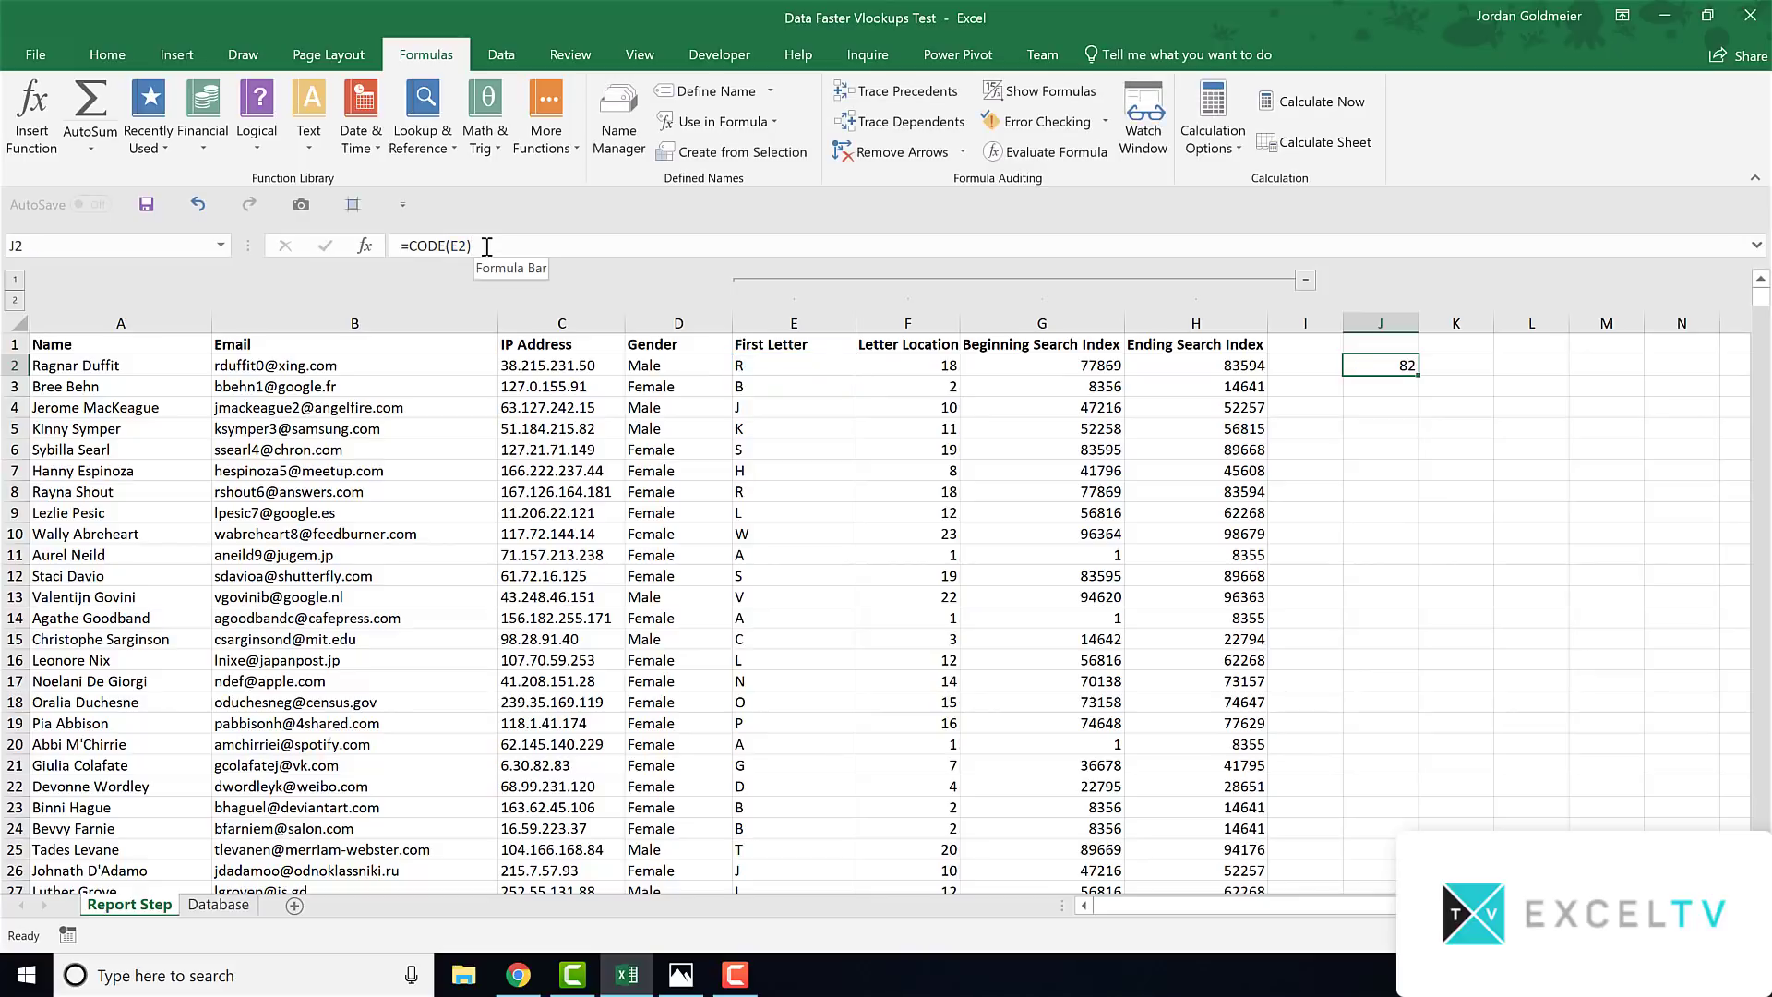
pyautogui.moveTo(449, 246); pyautogui.dragTo(466, 244)
pyautogui.write('"A"')
pyautogui.hotkey('ctrl', 'Return')
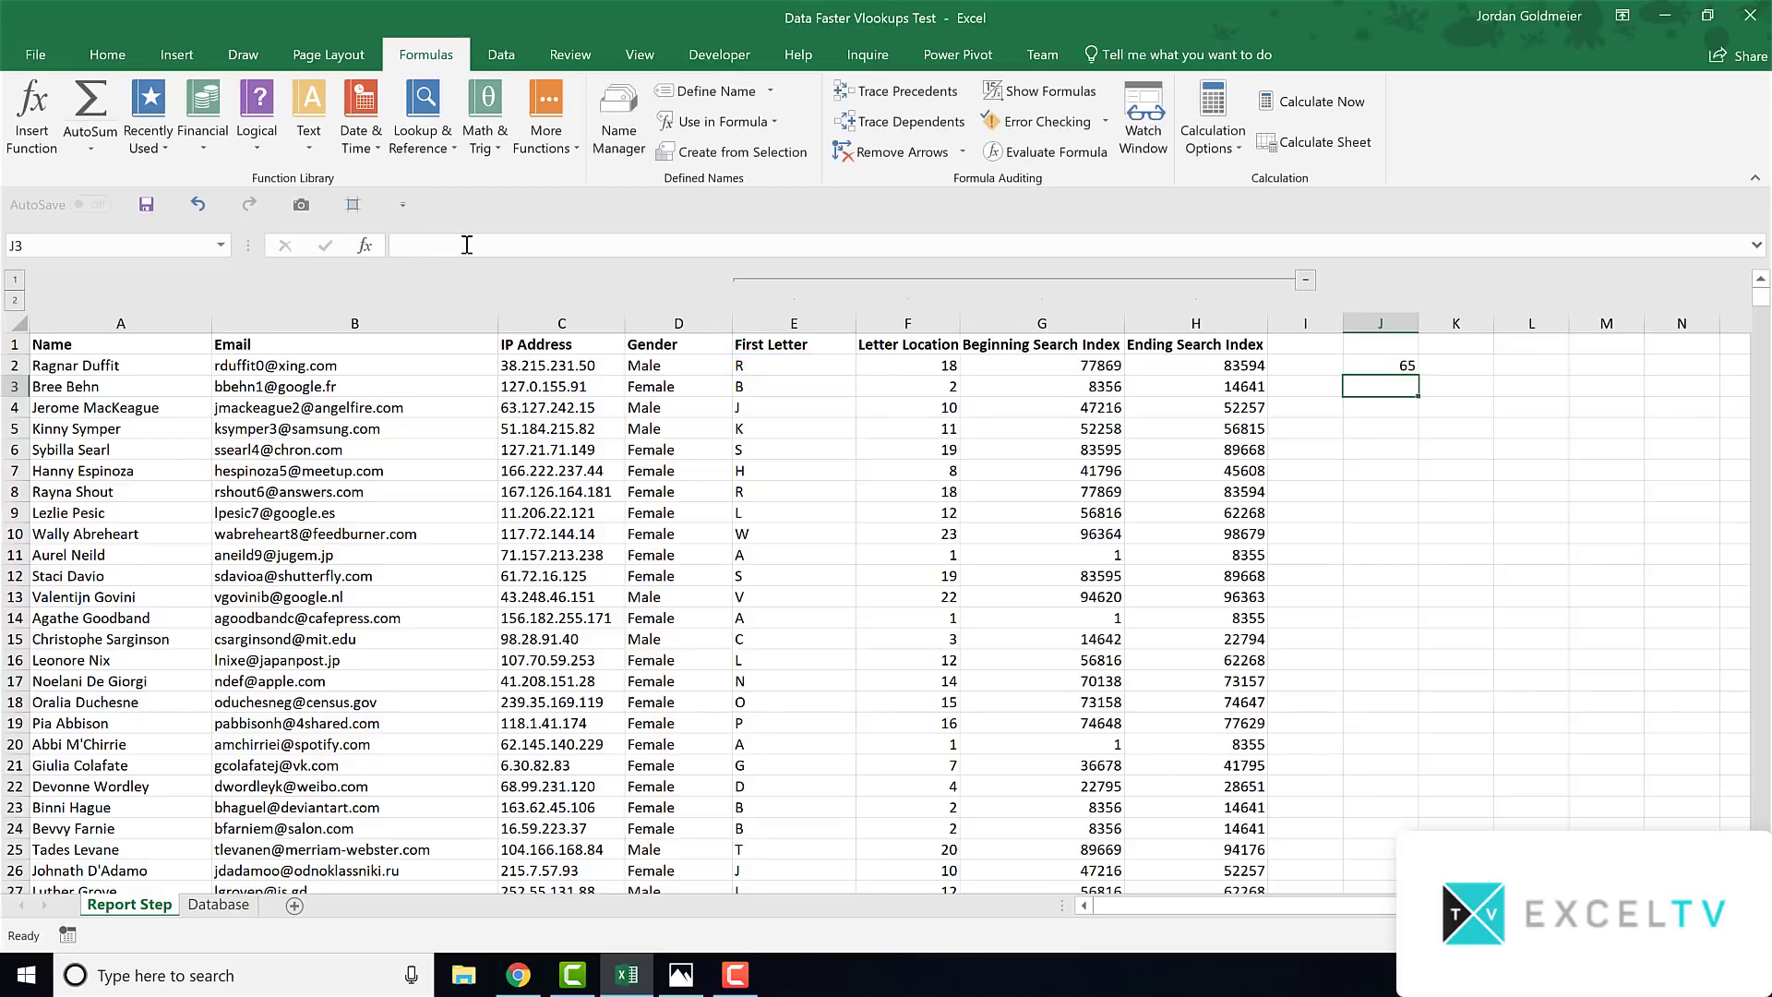
pyautogui.press('Delete')
# Replace F2's MATCH formula with =CODE(E2)-64 and fill it down the Letter Location column
pyautogui.click(755, 366)
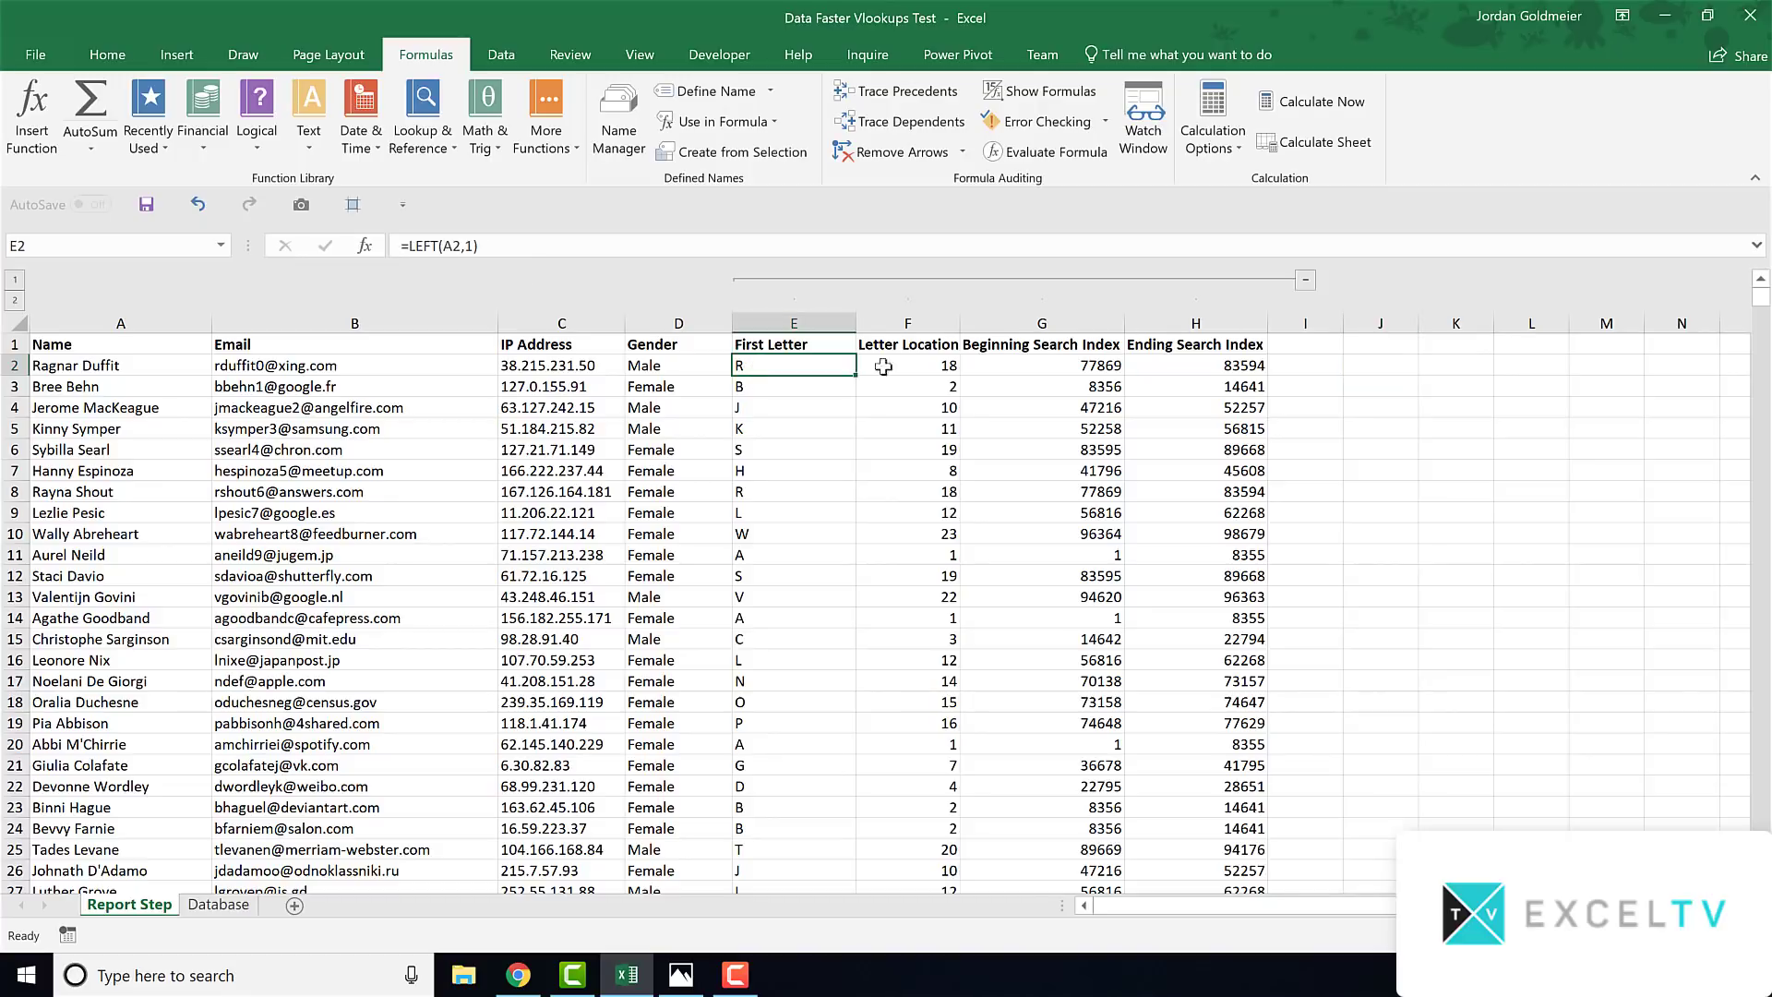
pyautogui.click(932, 366)
pyautogui.moveTo(688, 246); pyautogui.dragTo(314, 207)
pyautogui.write('=code(')
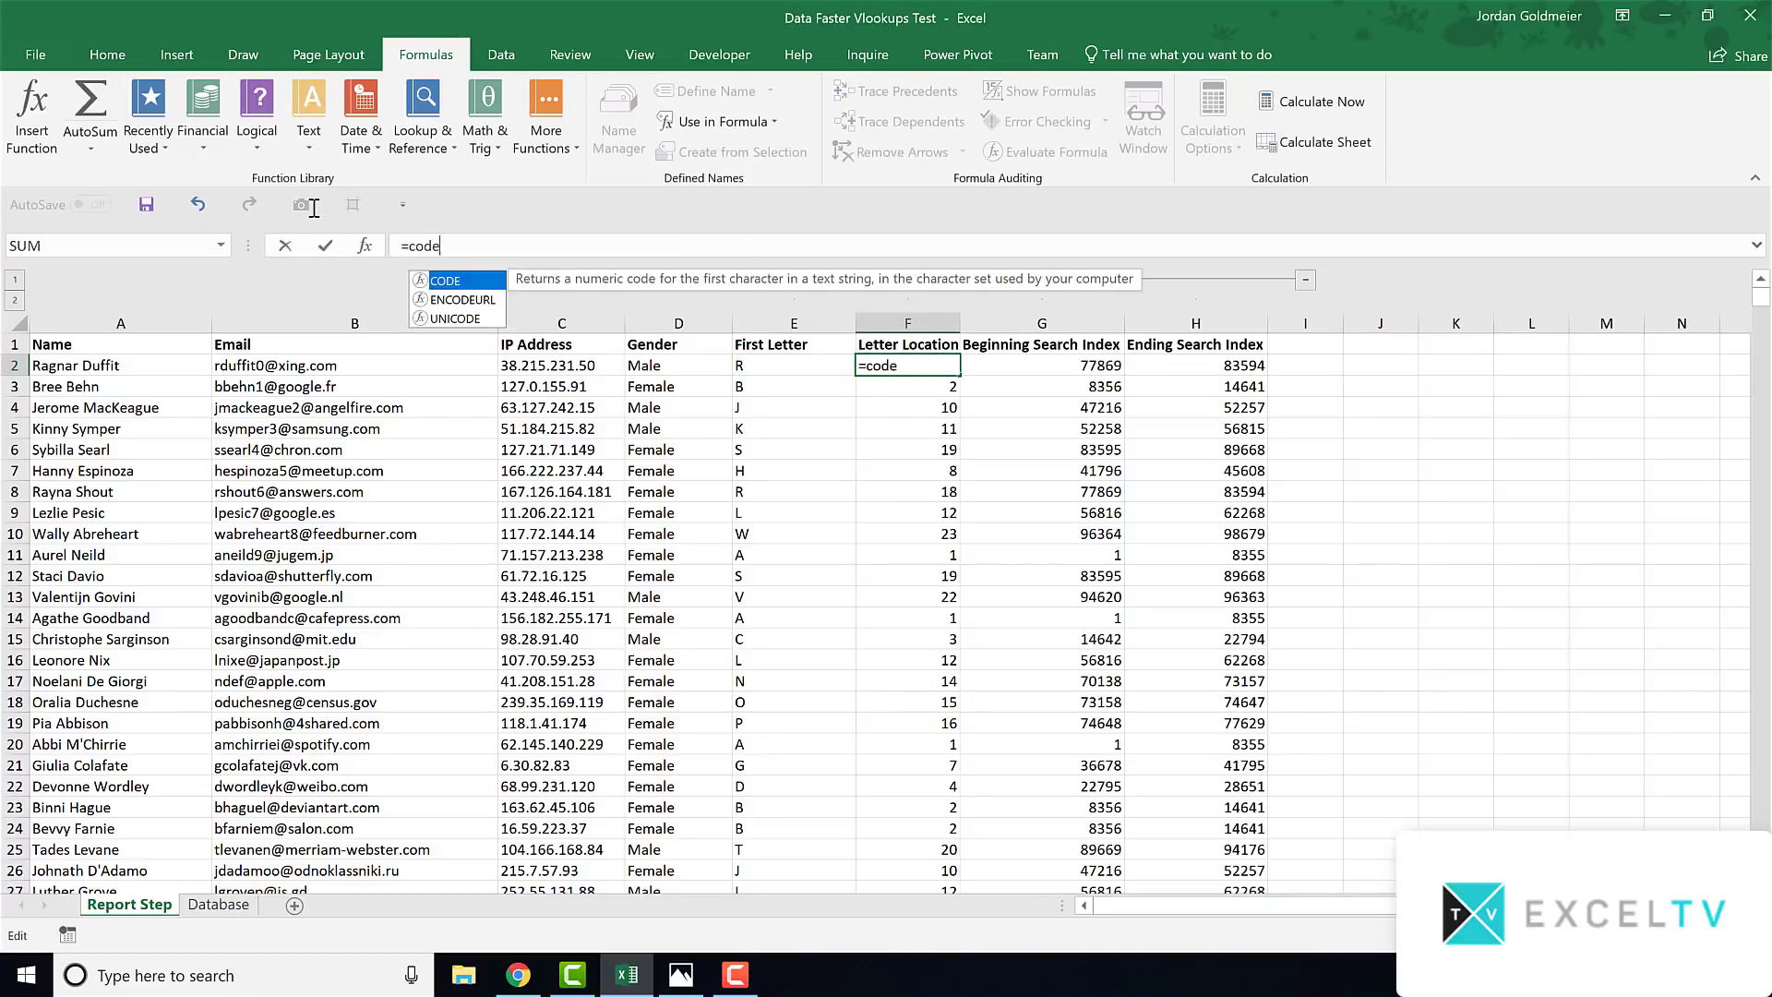
pyautogui.click(796, 363)
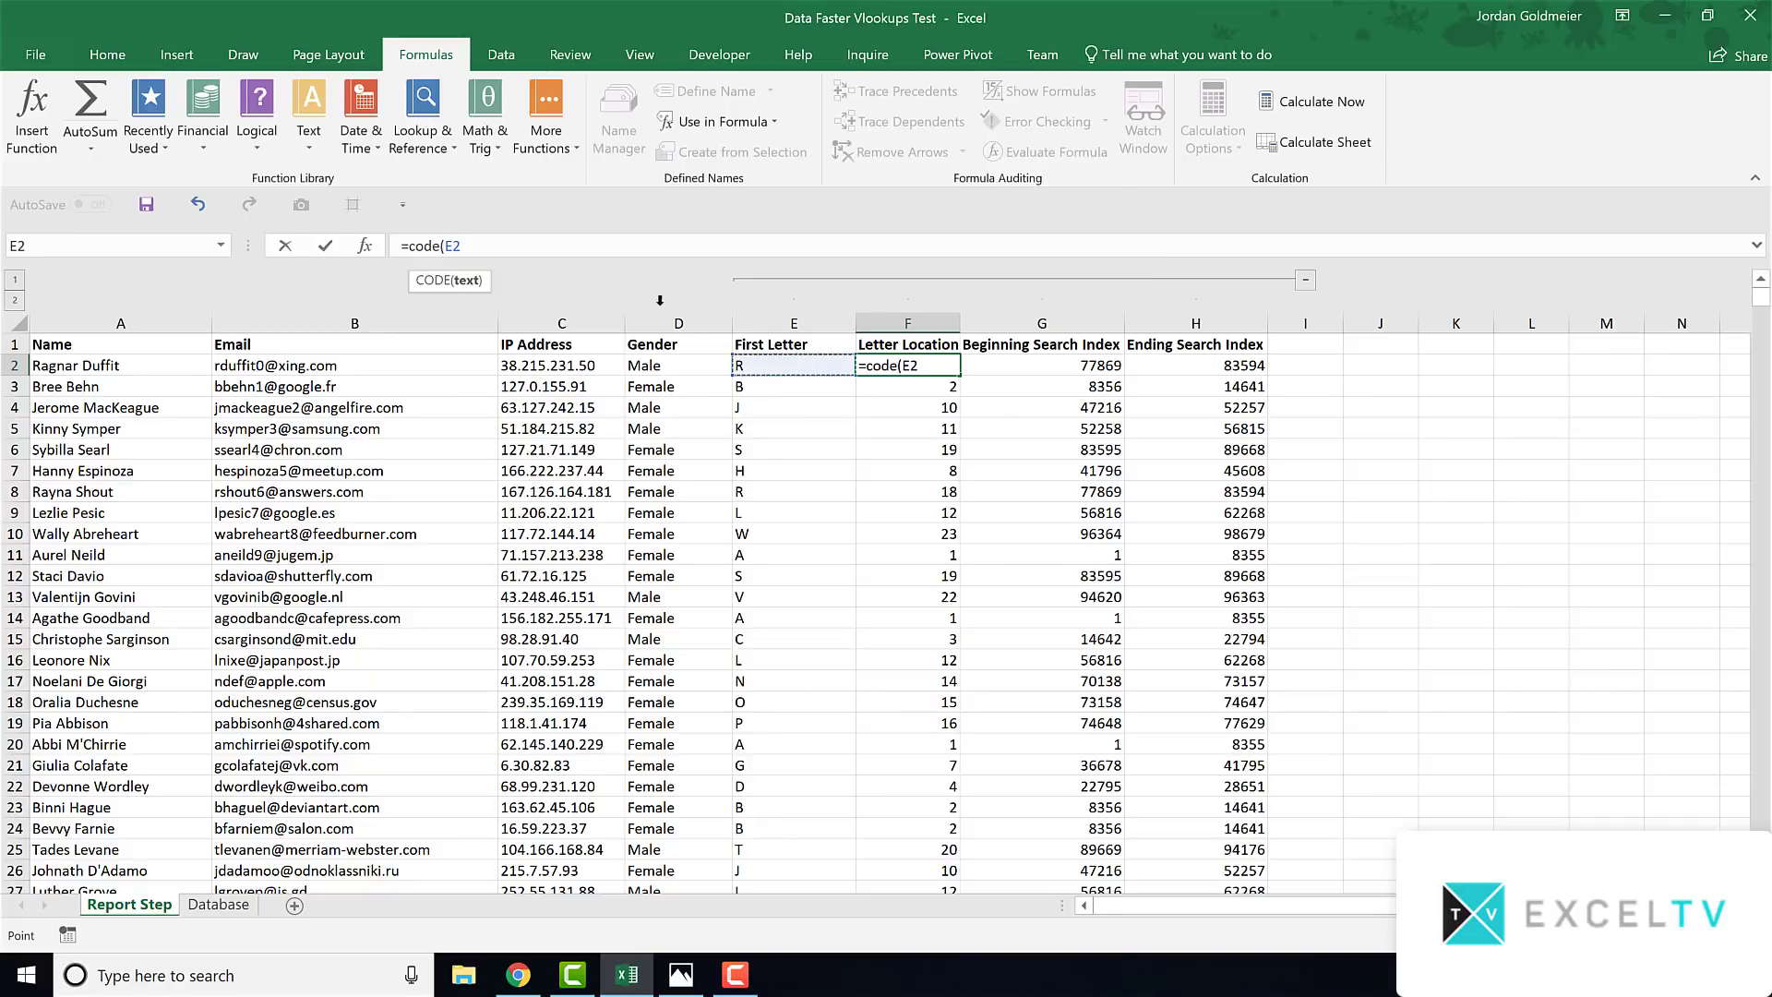
pyautogui.press('BackSpace')
pyautogui.press('BackSpace')
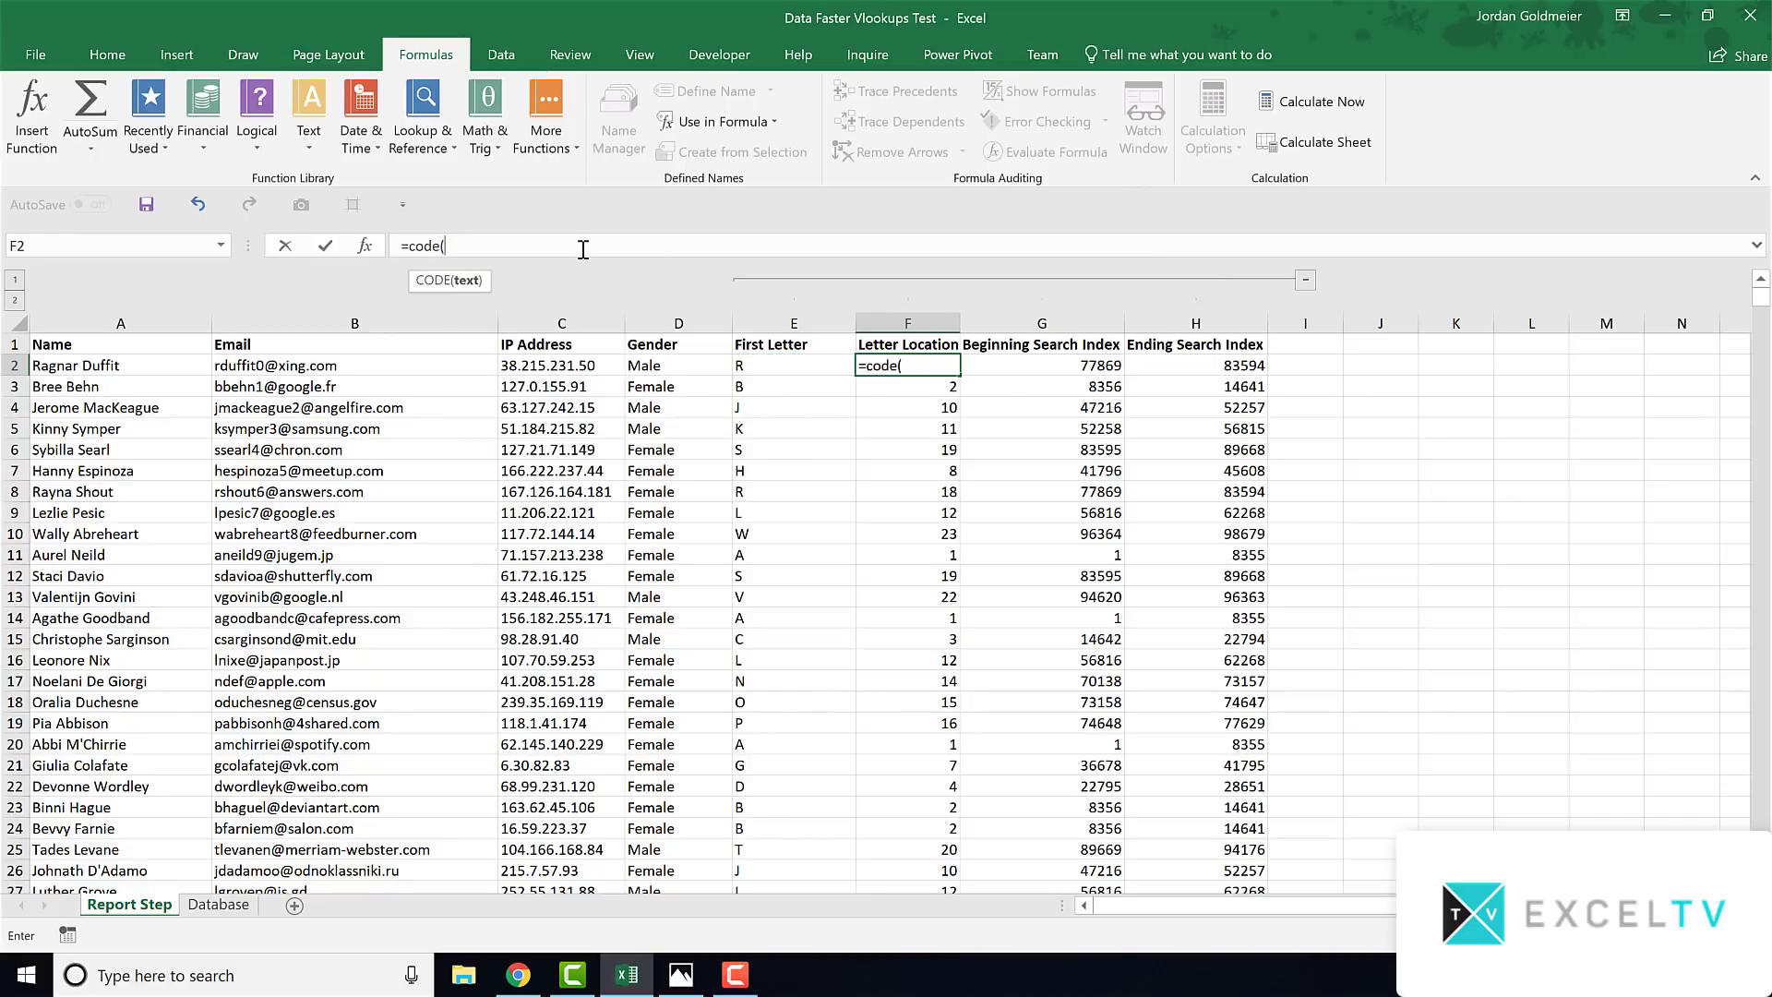
pyautogui.click(79, 365)
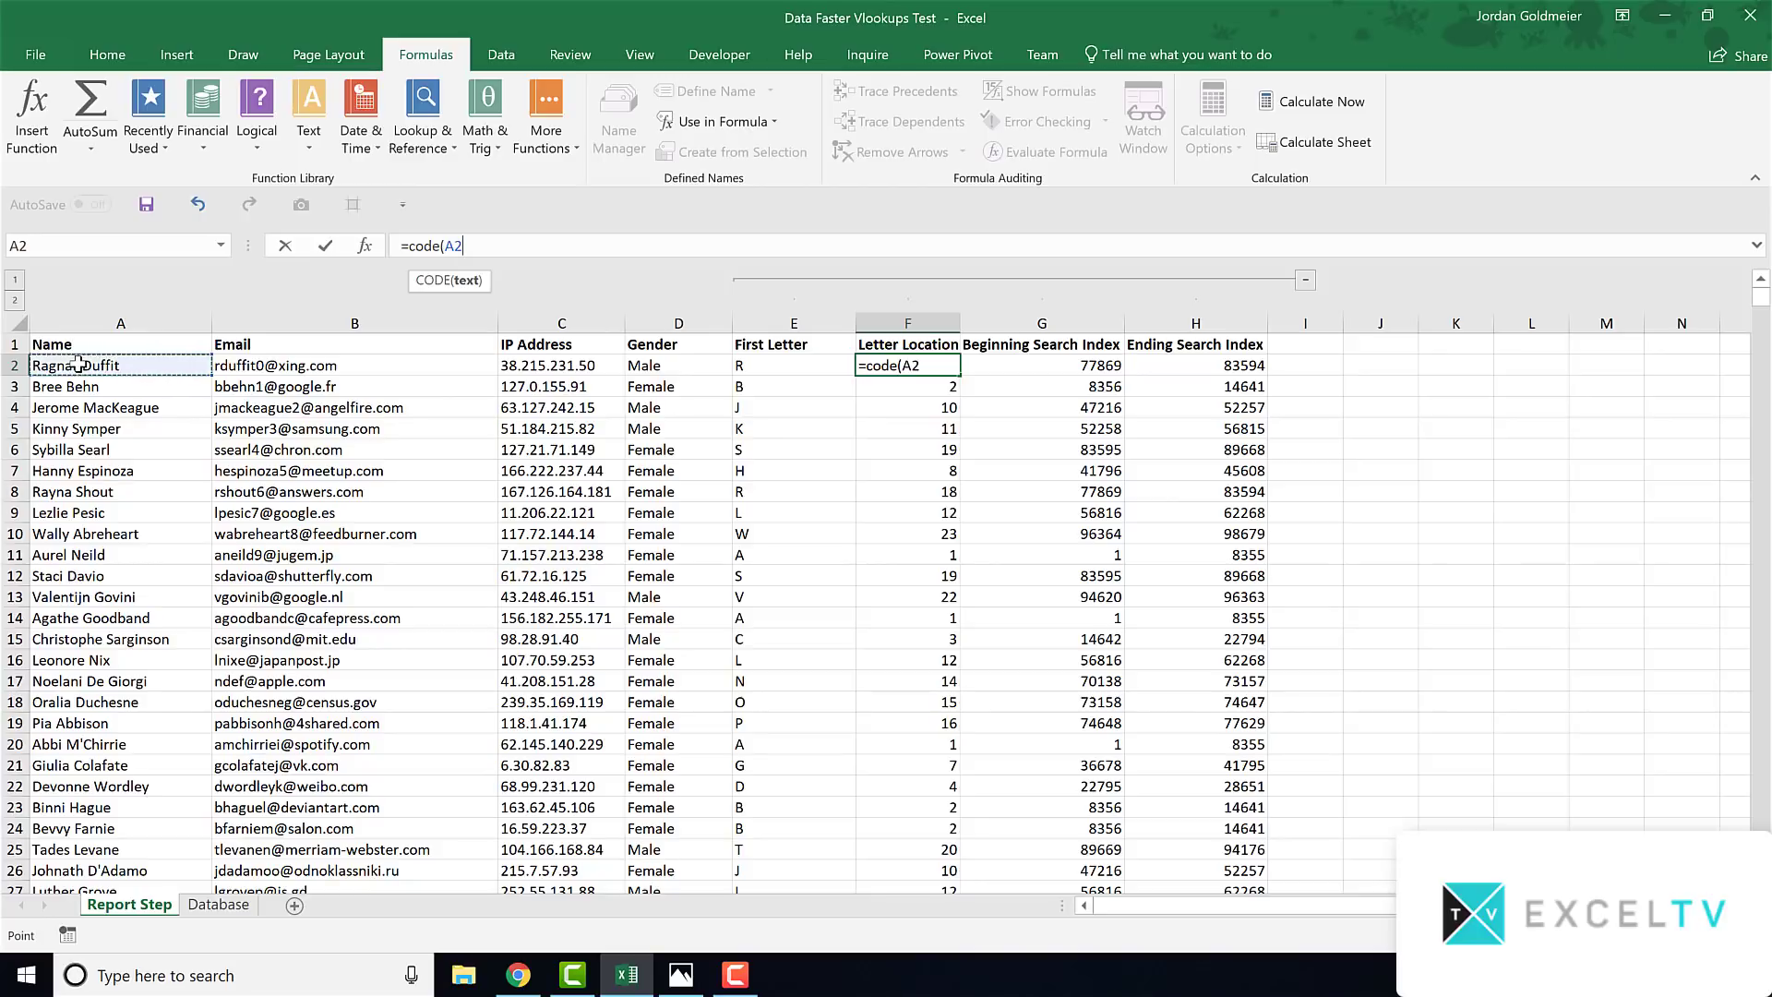
pyautogui.press('BackSpace')
pyautogui.press('BackSpace')
pyautogui.press('BackSpace')
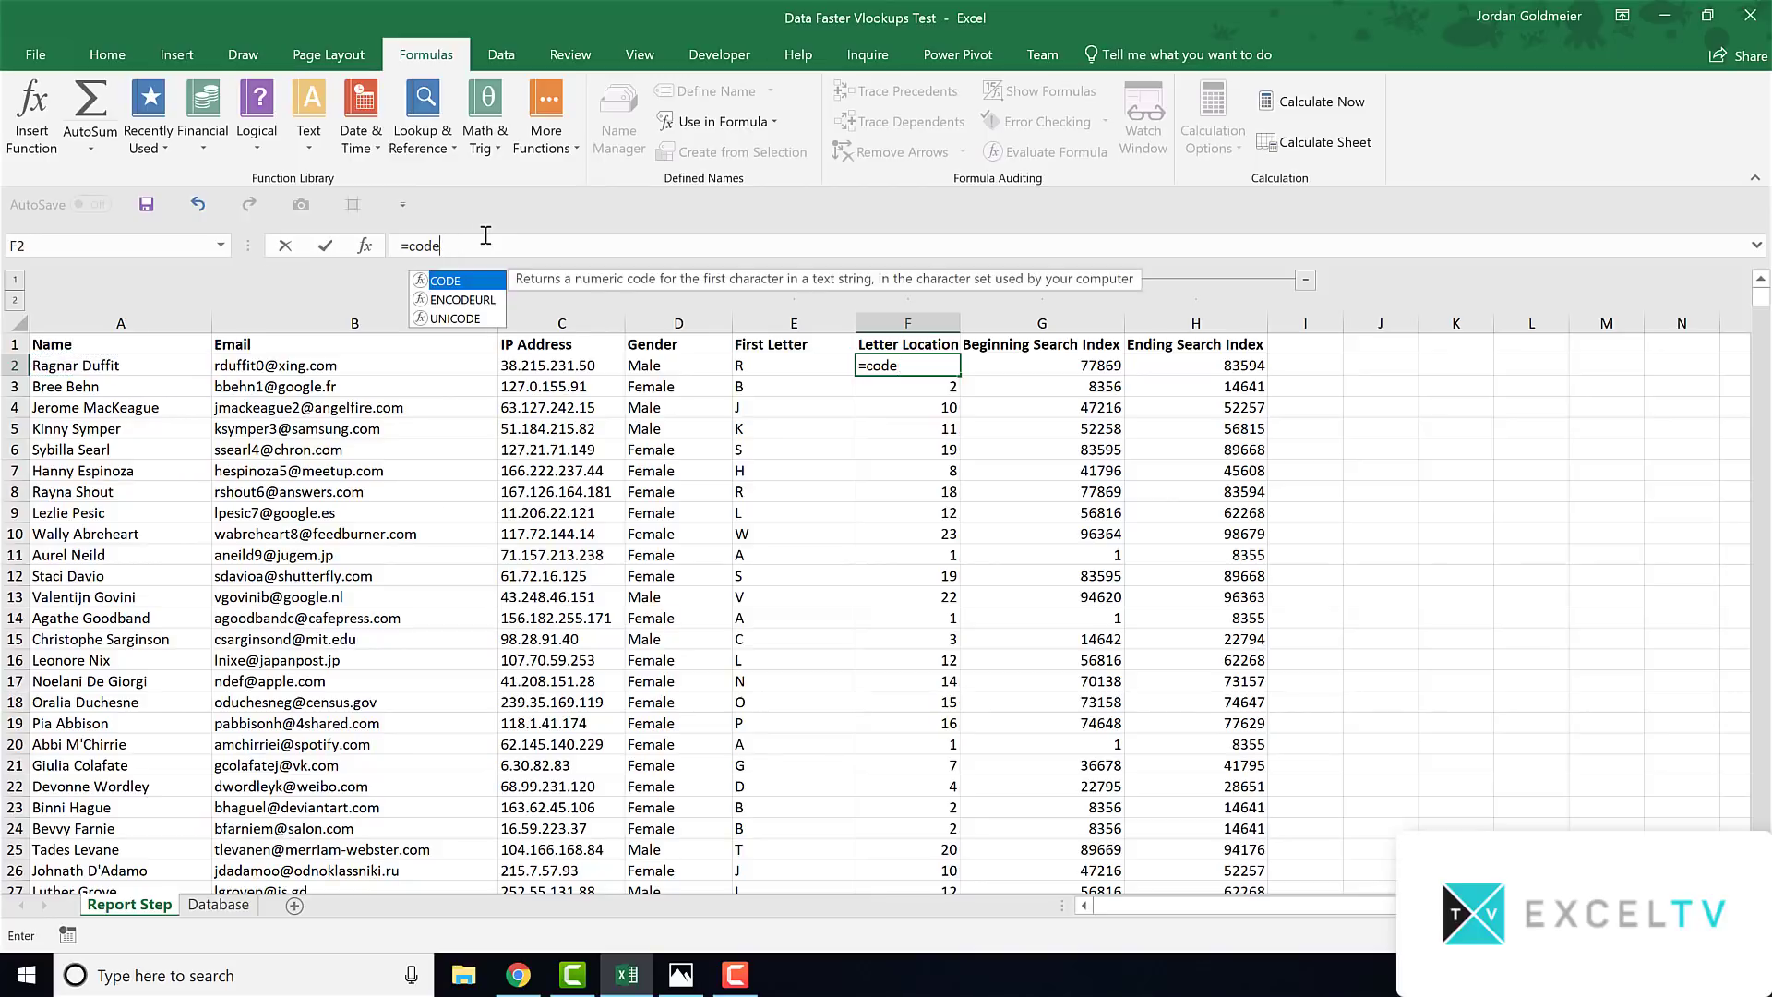
pyautogui.write('(')
pyautogui.click(798, 365)
pyautogui.write(')-')
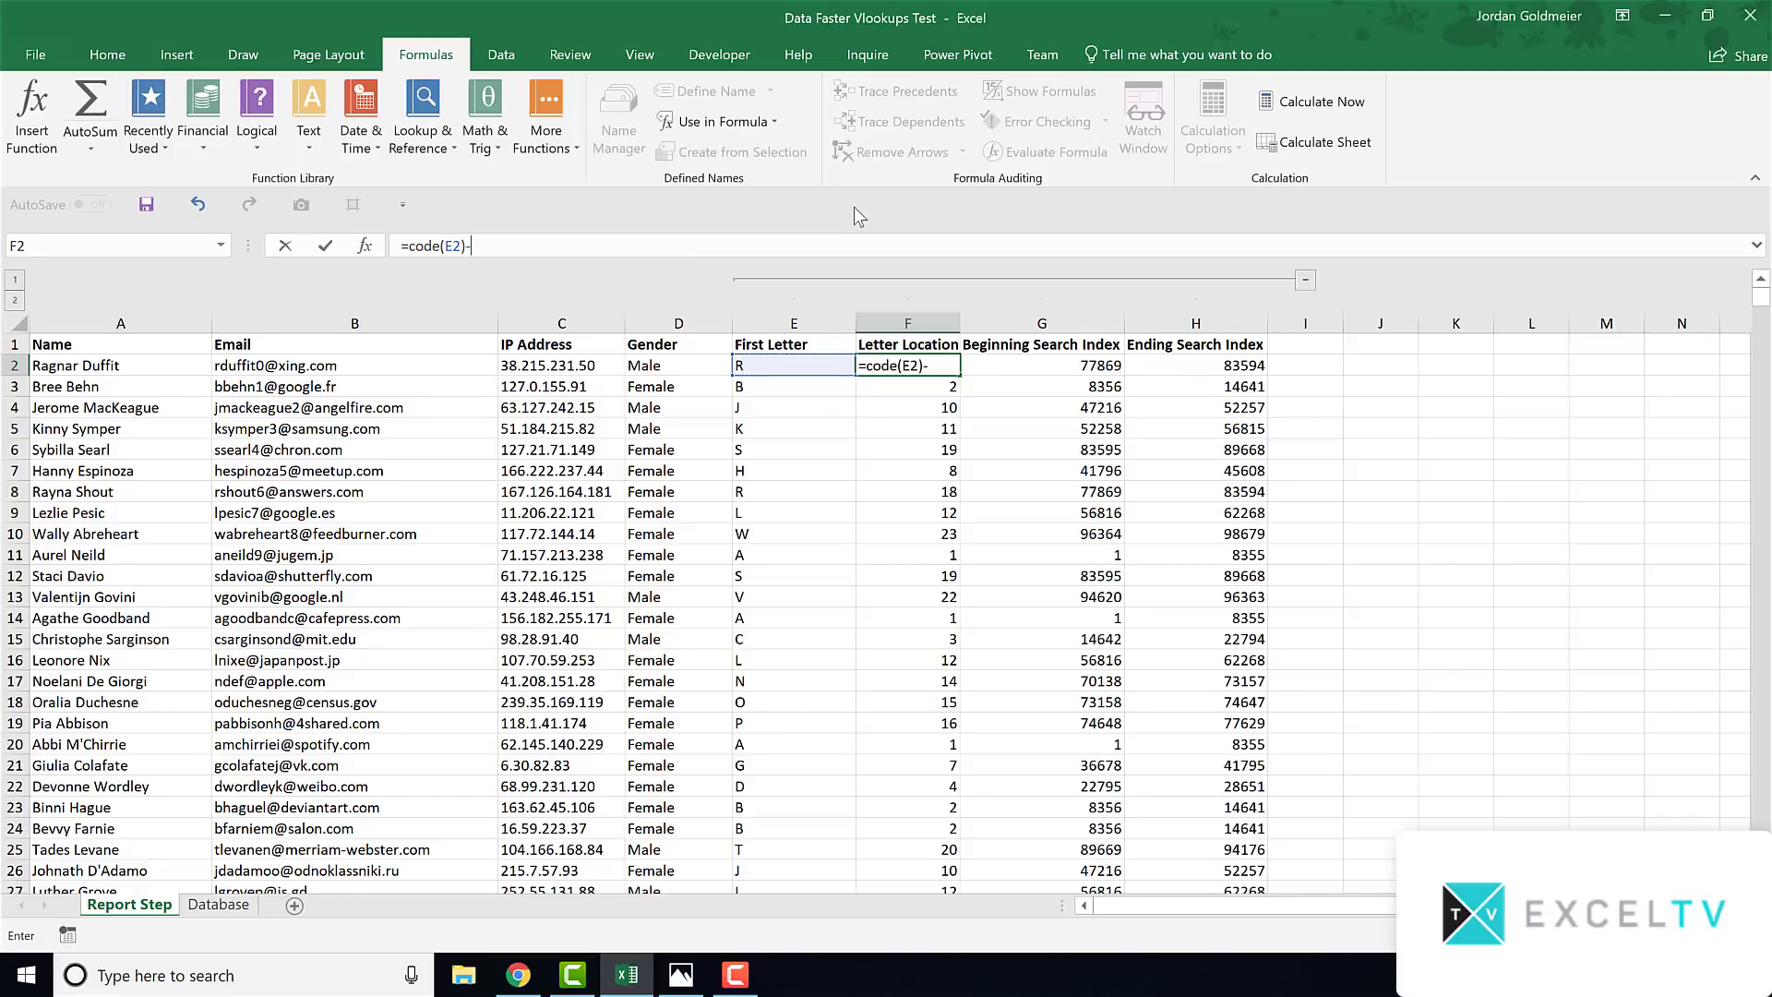
pyautogui.write('64')
pyautogui.press('Return')
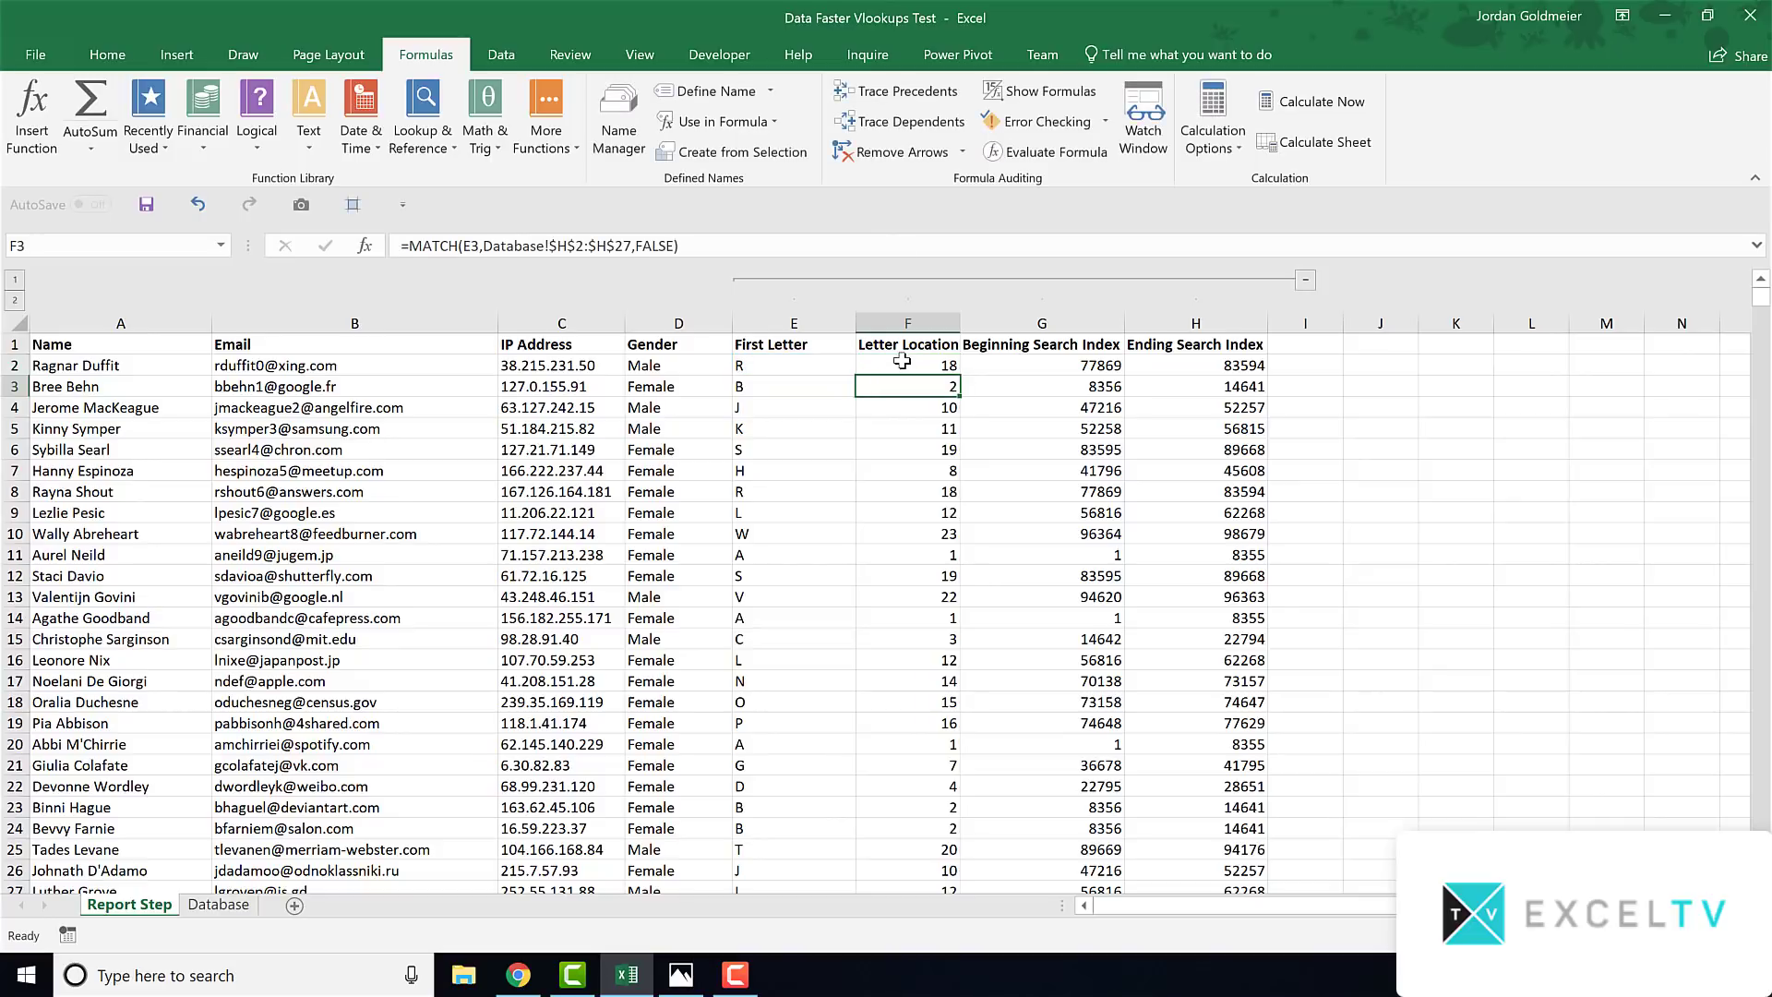
pyautogui.click(901, 361)
pyautogui.doubleClick(960, 376)
pyautogui.click(214, 908)
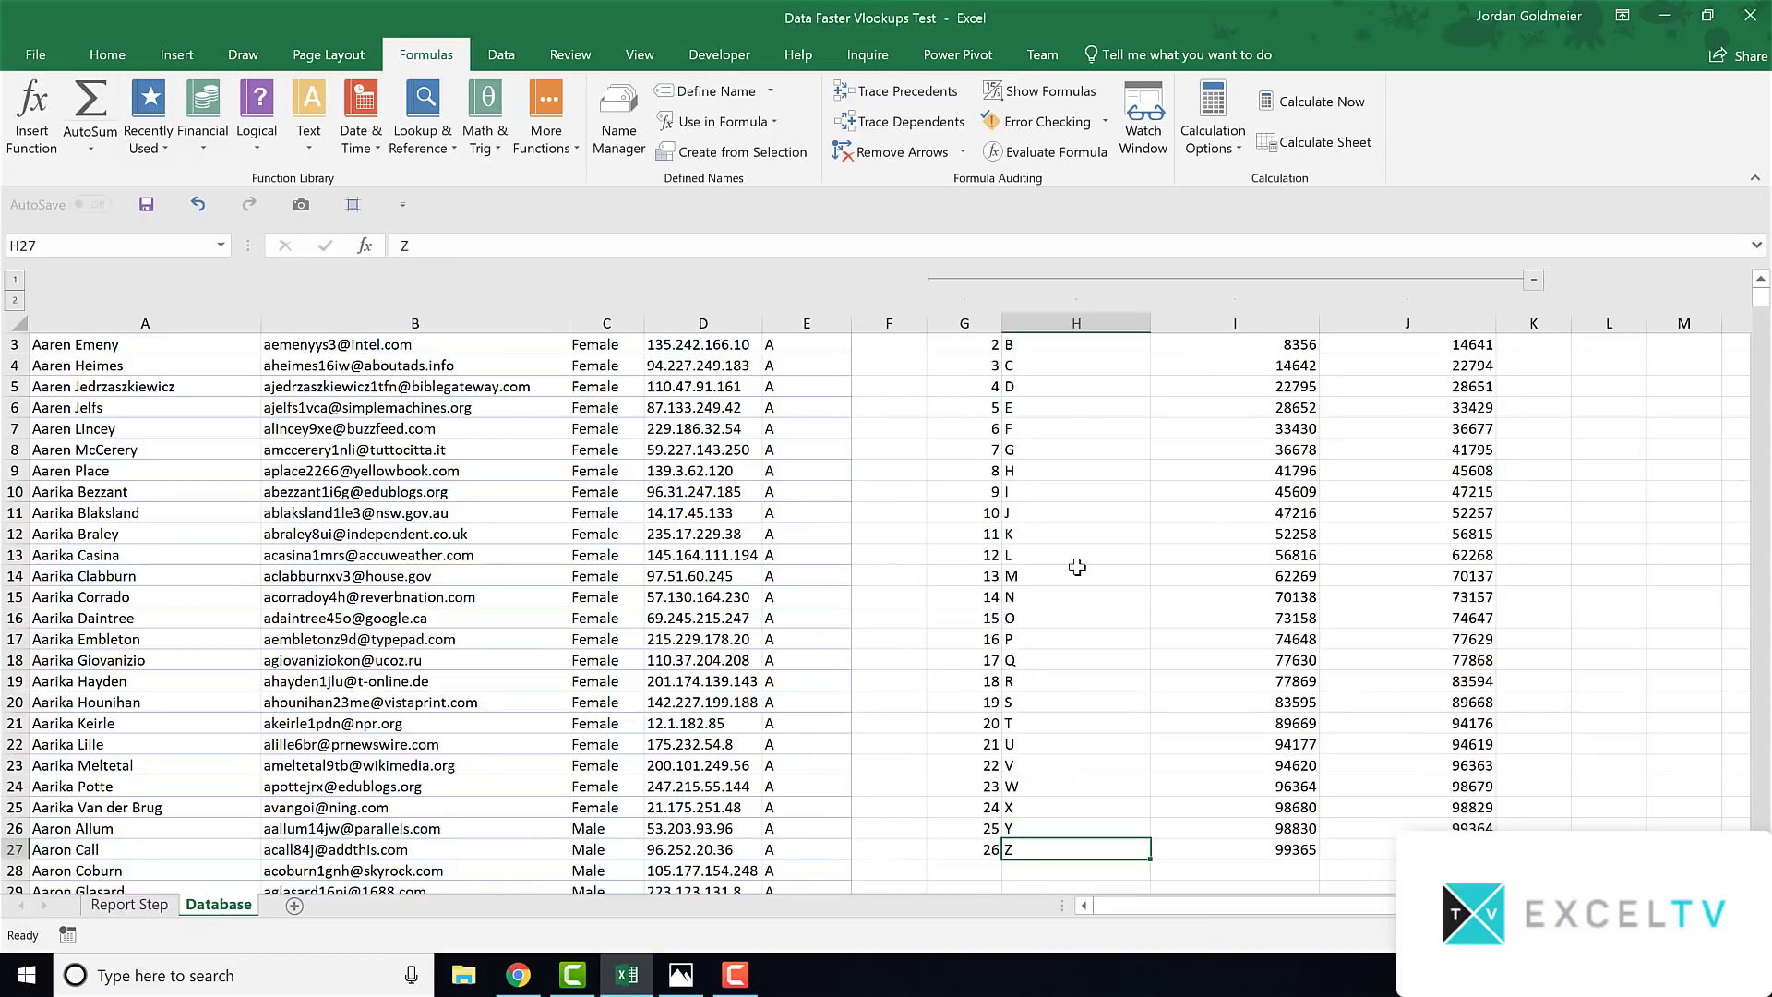
pyautogui.scroll(1, 1077, 567)
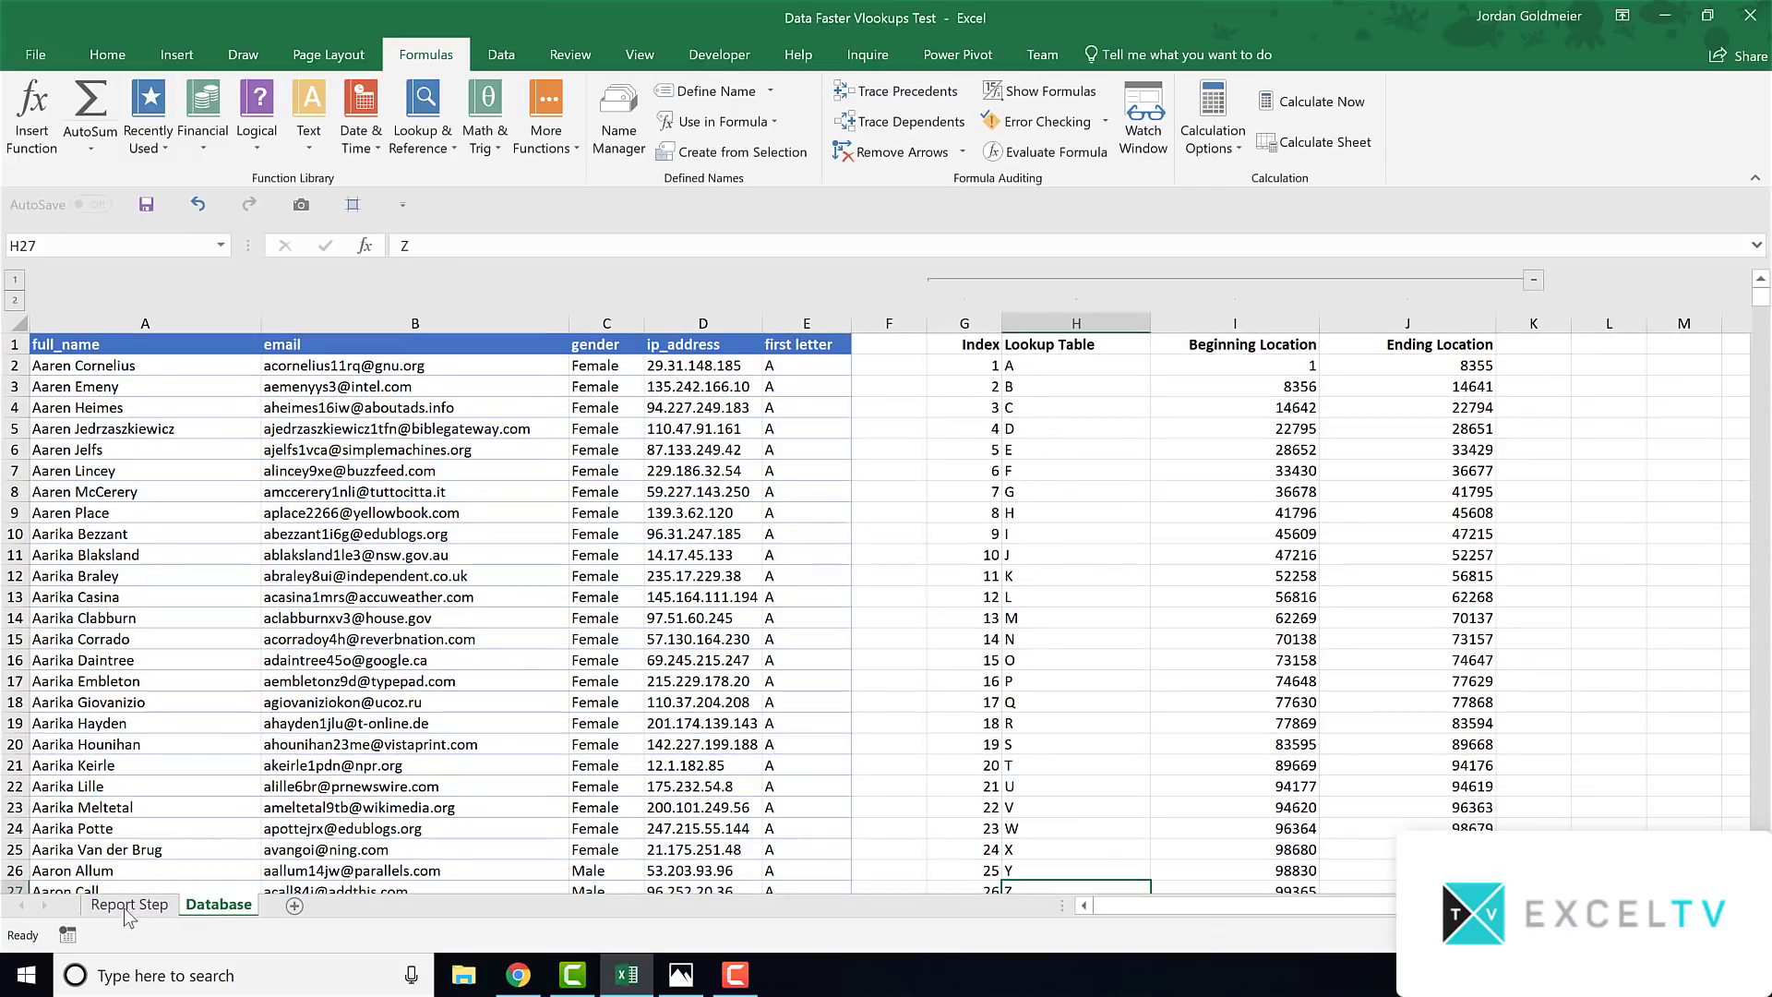
pyautogui.hotkey('ctrl', 'pageup')
pyautogui.click(877, 387)
pyautogui.click(903, 679)
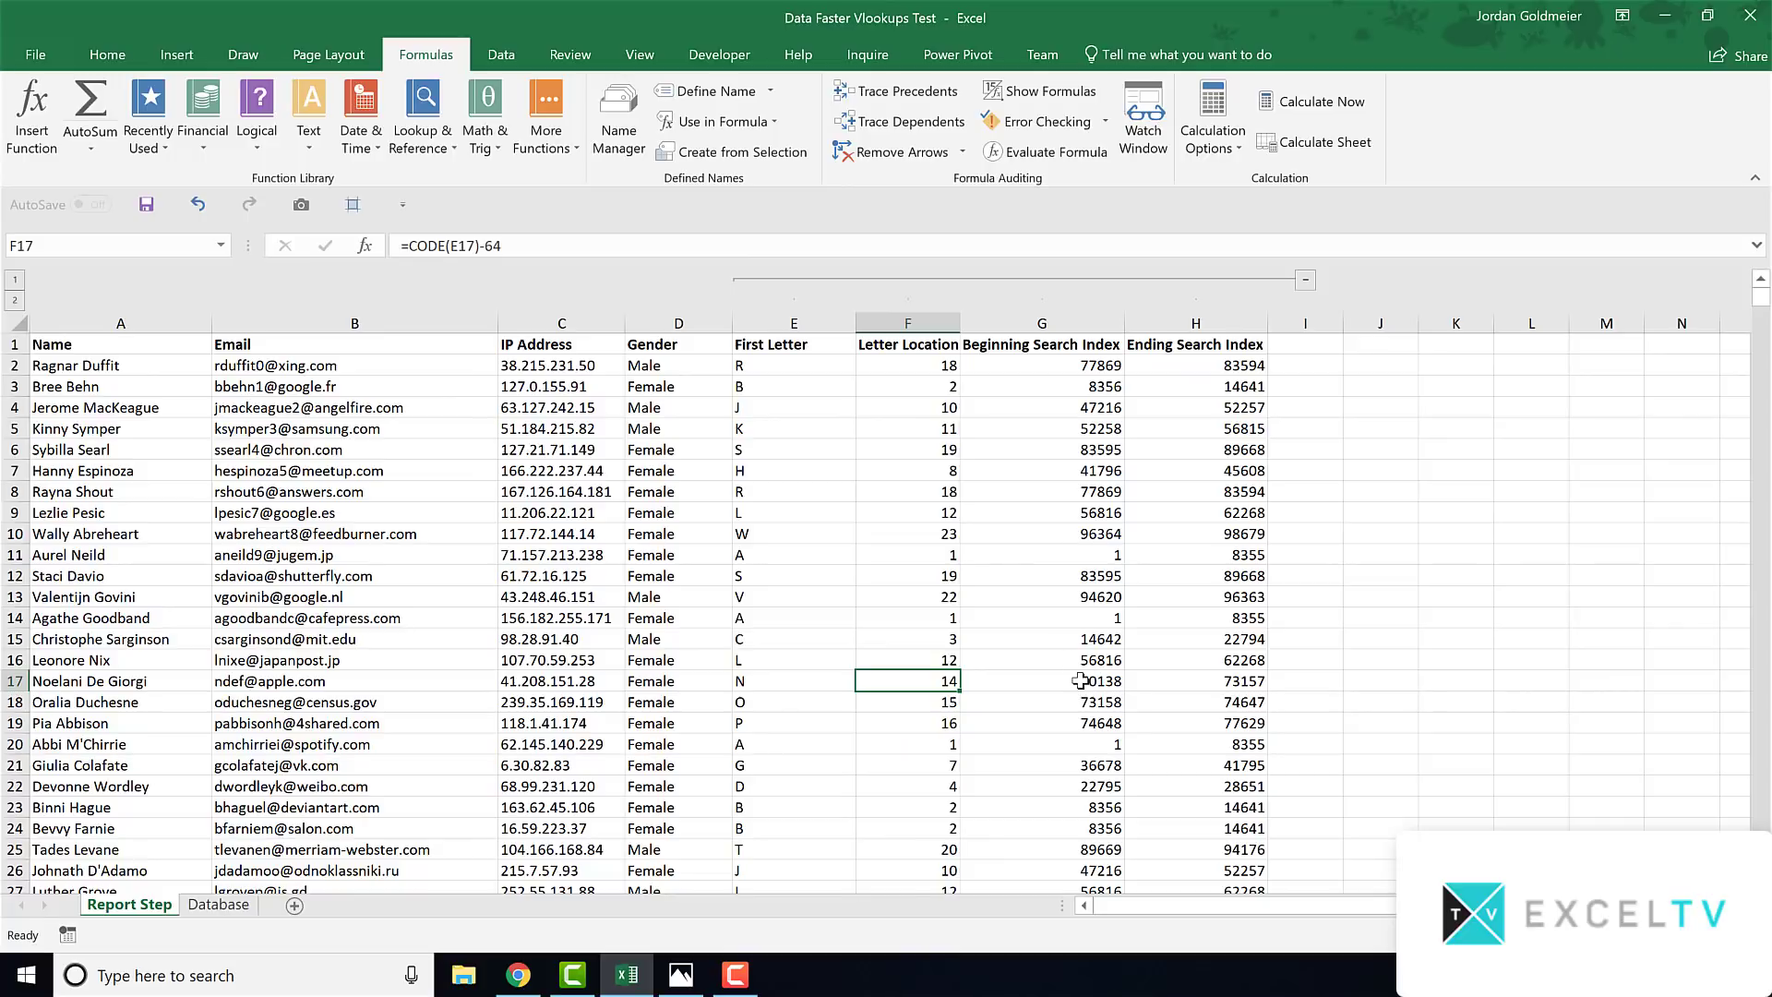
pyautogui.click(219, 905)
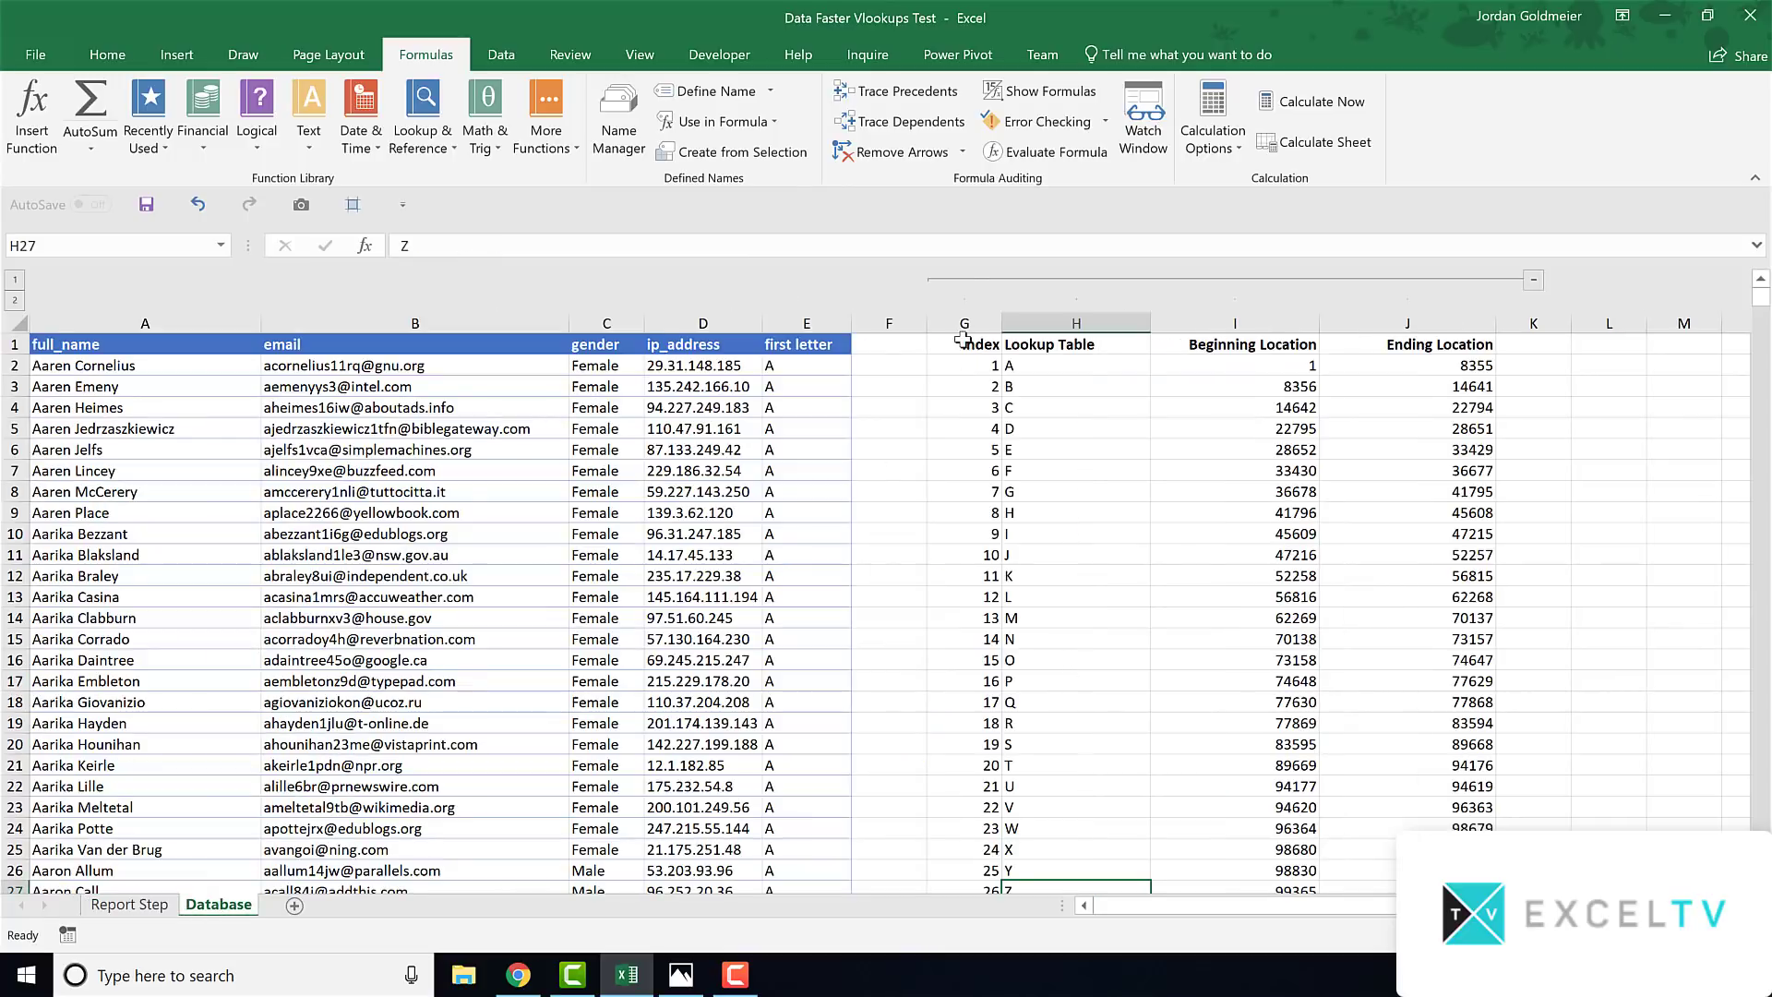
pyautogui.click(962, 363)
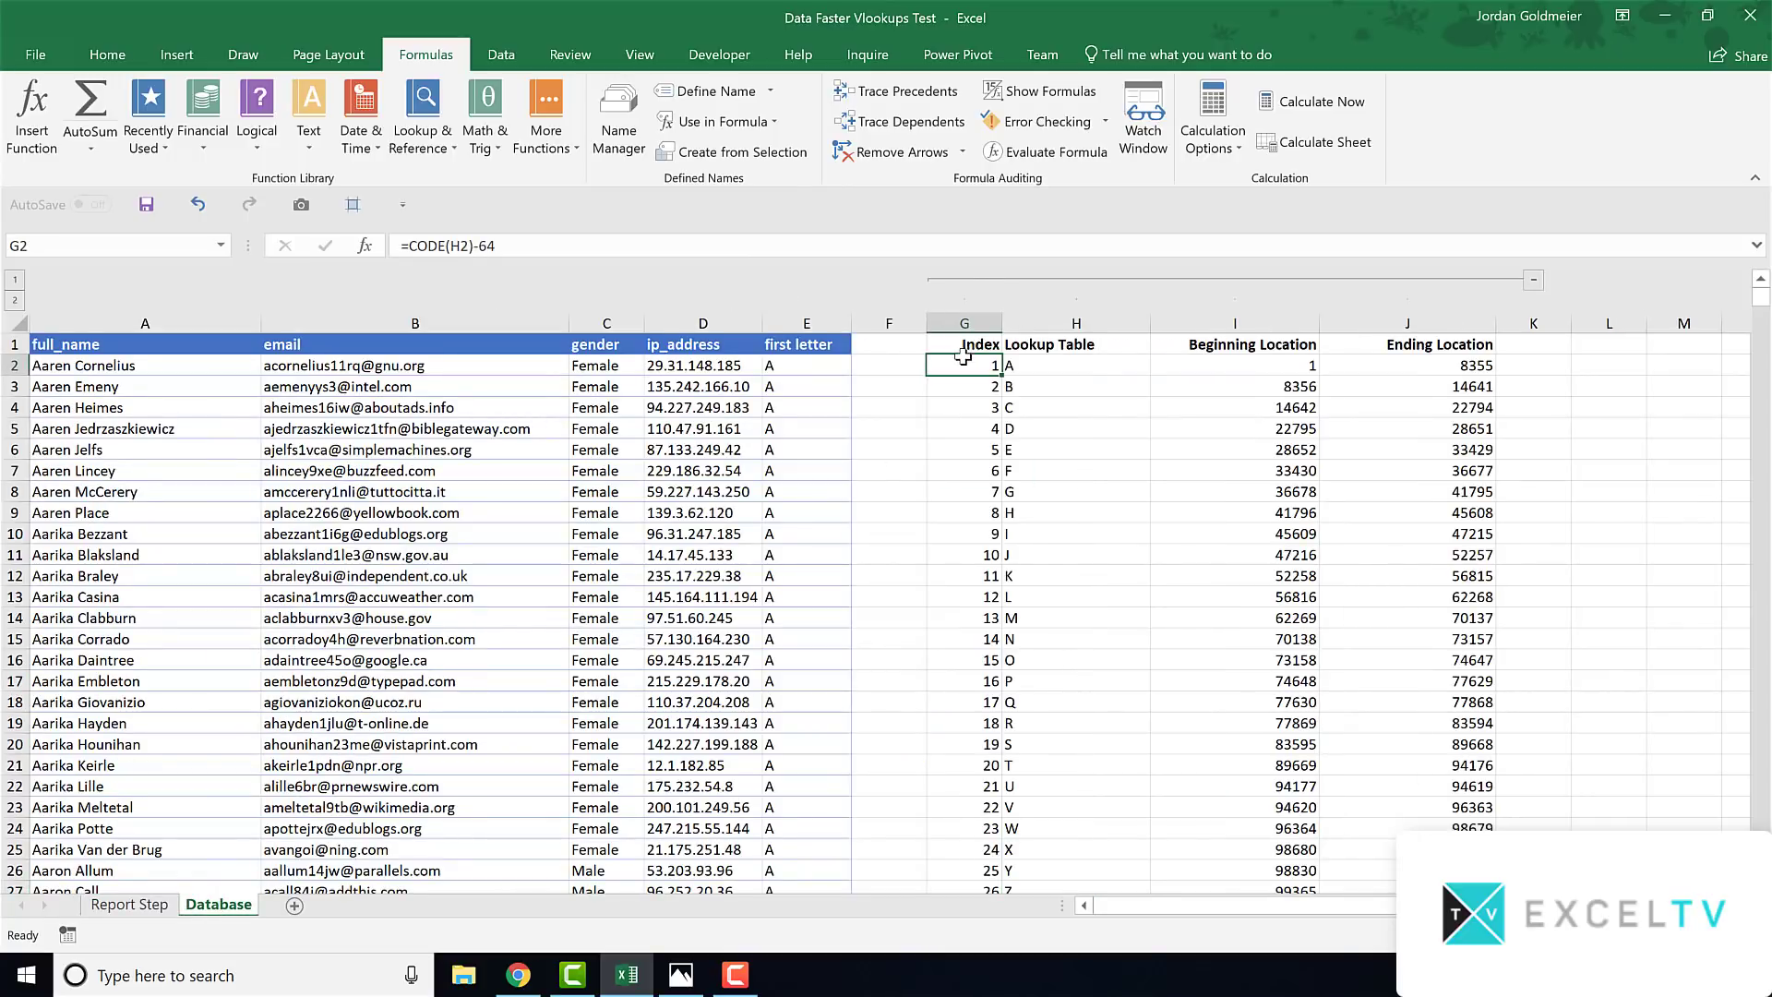
pyautogui.click(457, 246)
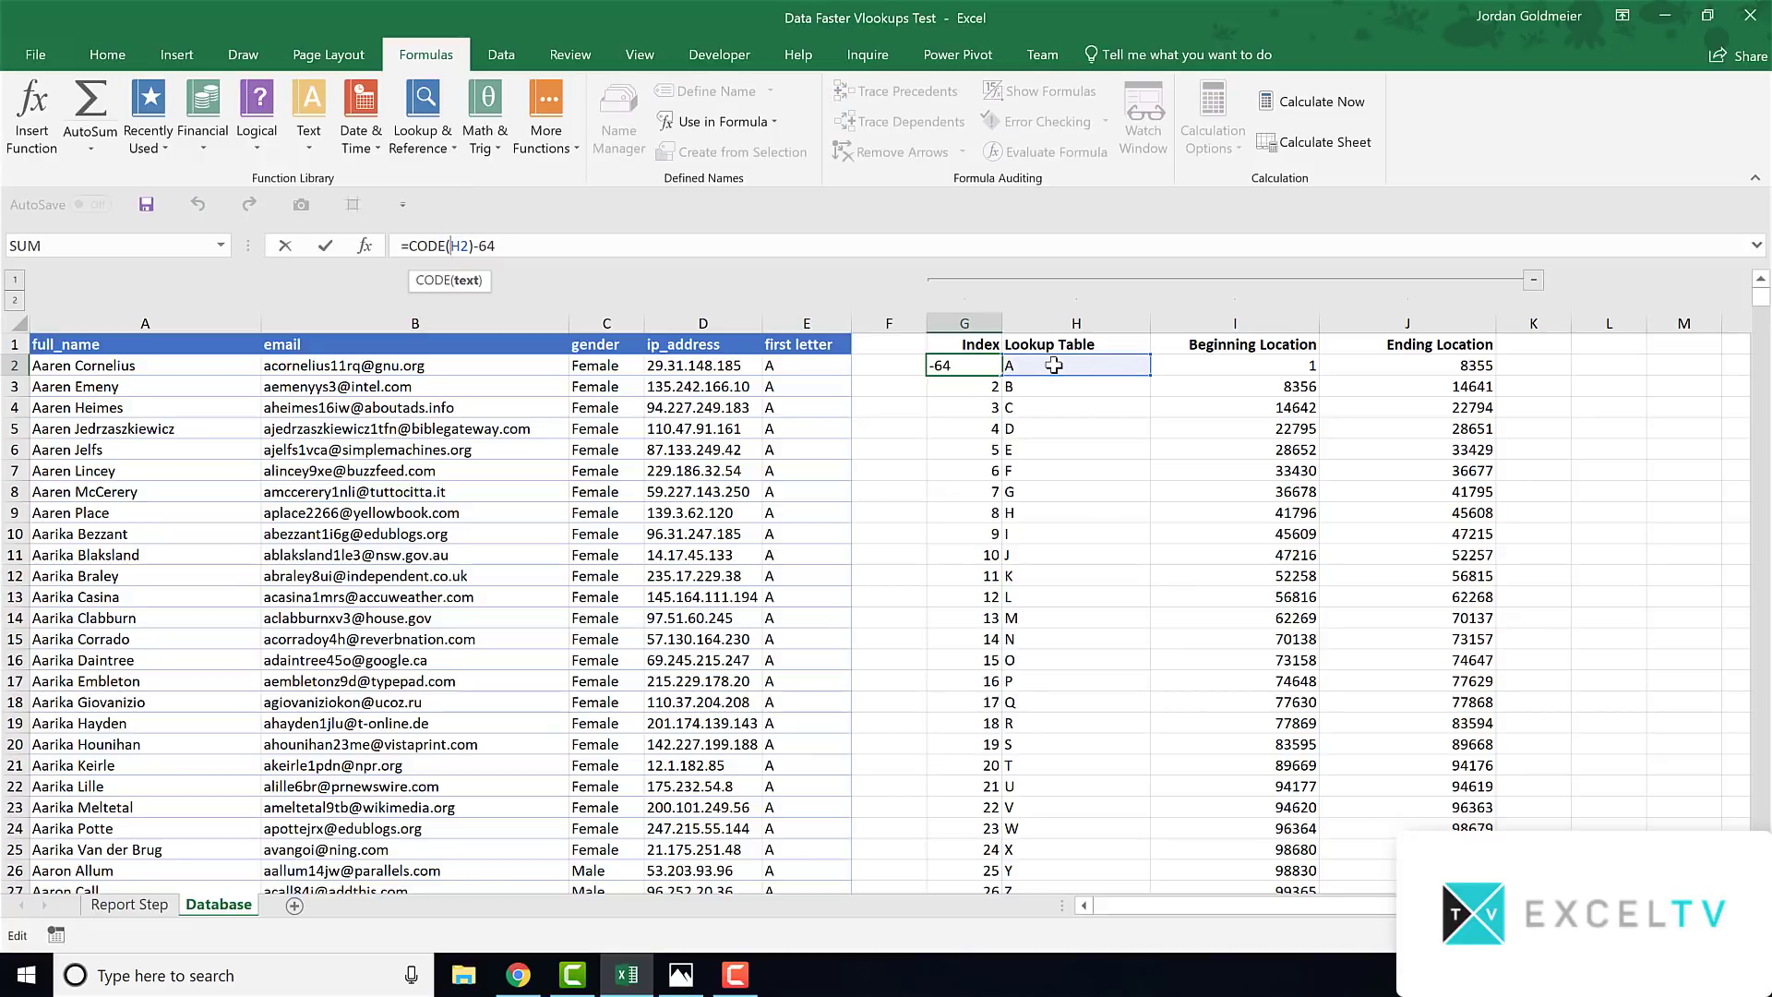
pyautogui.hotkey('ctrl', 'Return')
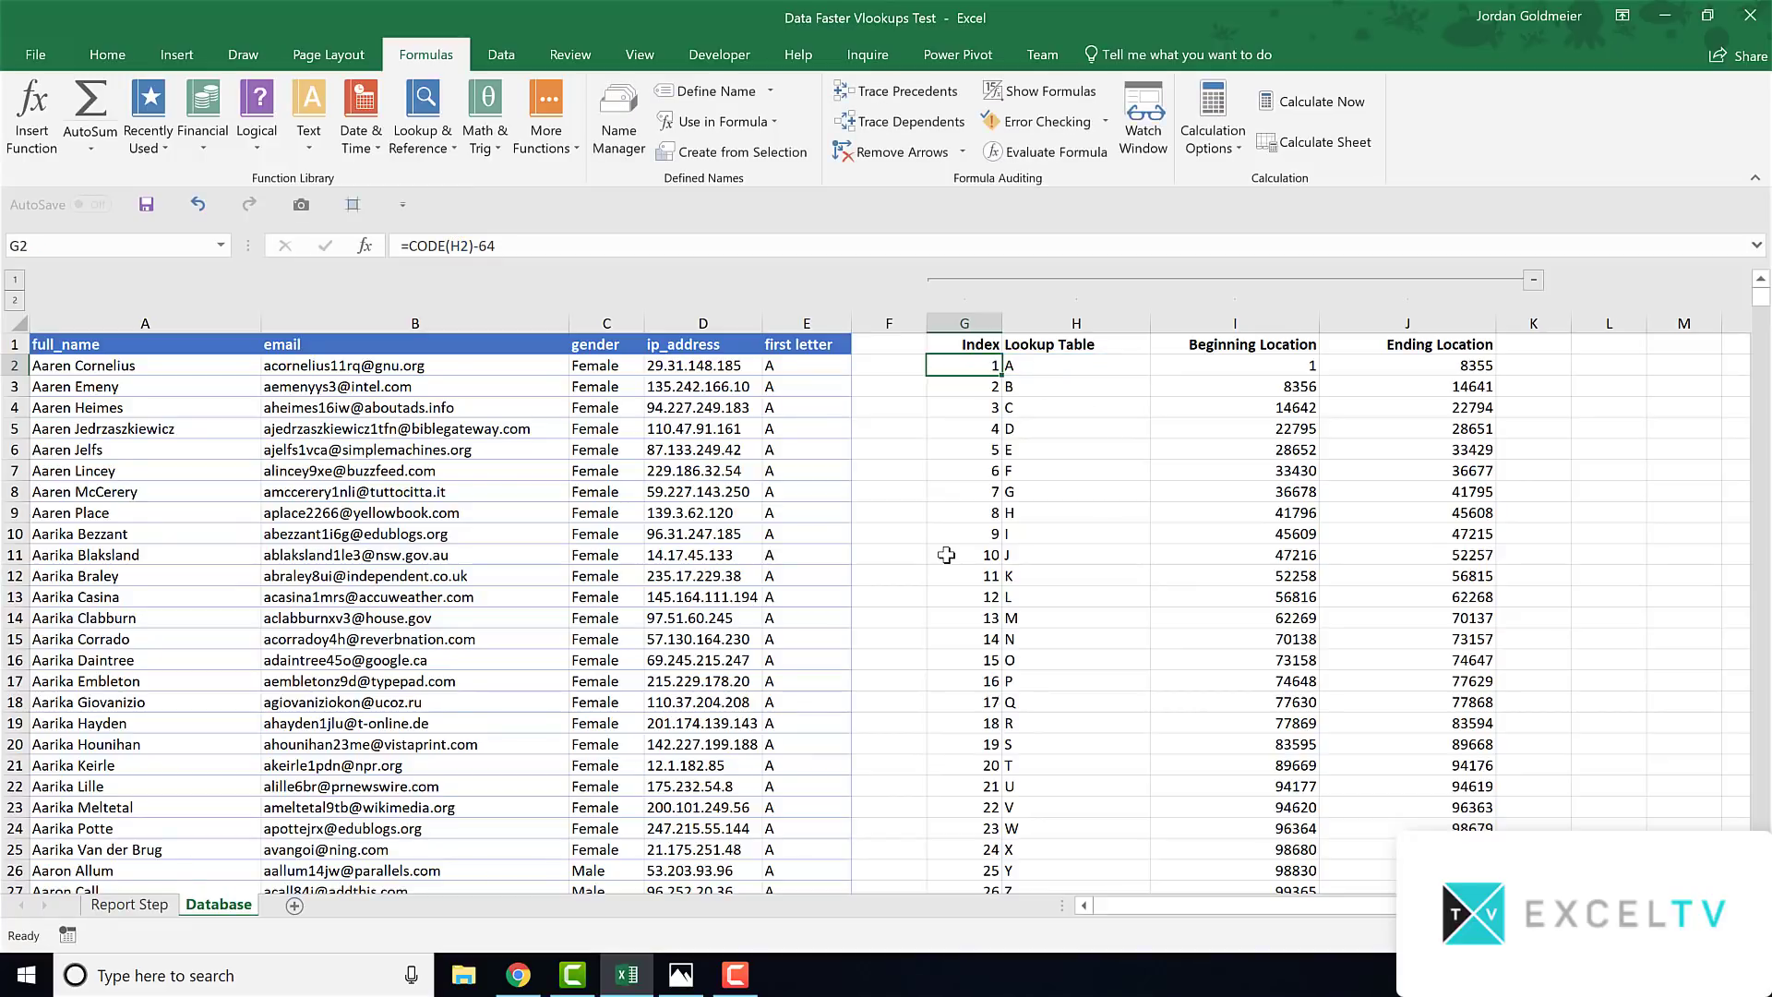
pyautogui.scroll(-2, 996, 646)
pyautogui.scroll(2, 981, 633)
# On Report Step, check the lookup formulas in B8, C13, B6, D14 and G11
pyautogui.click(129, 905)
pyautogui.click(462, 494)
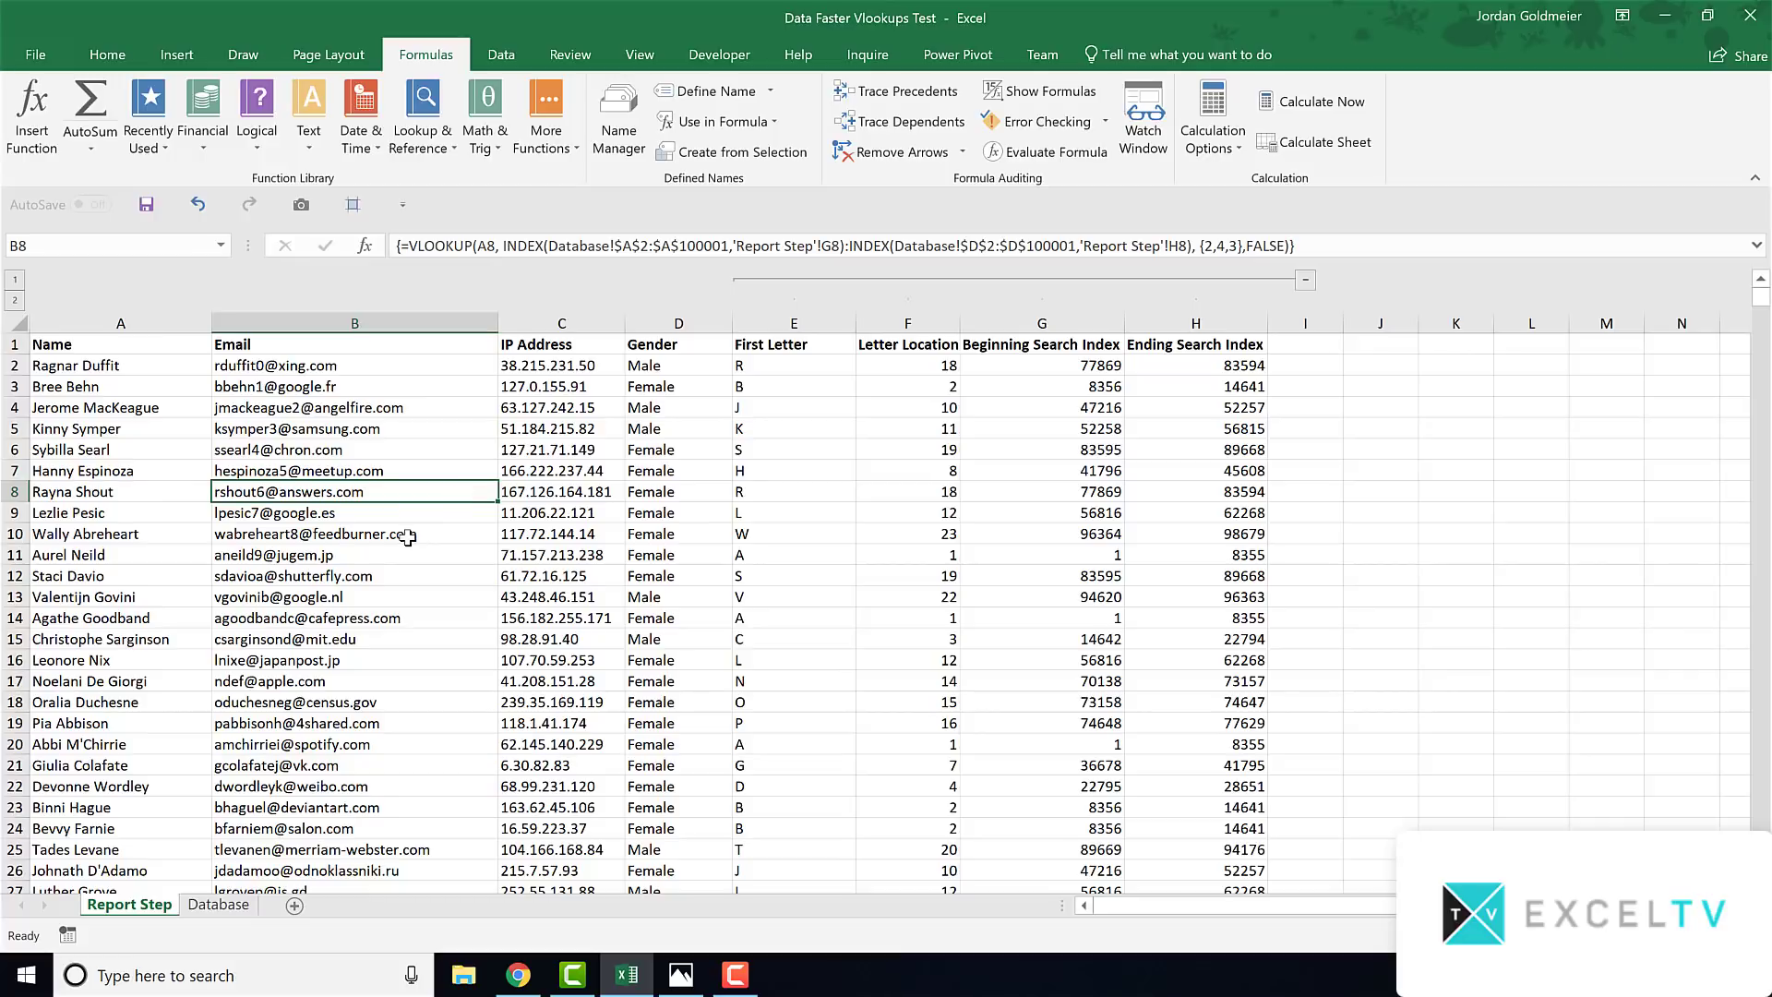
pyautogui.click(615, 591)
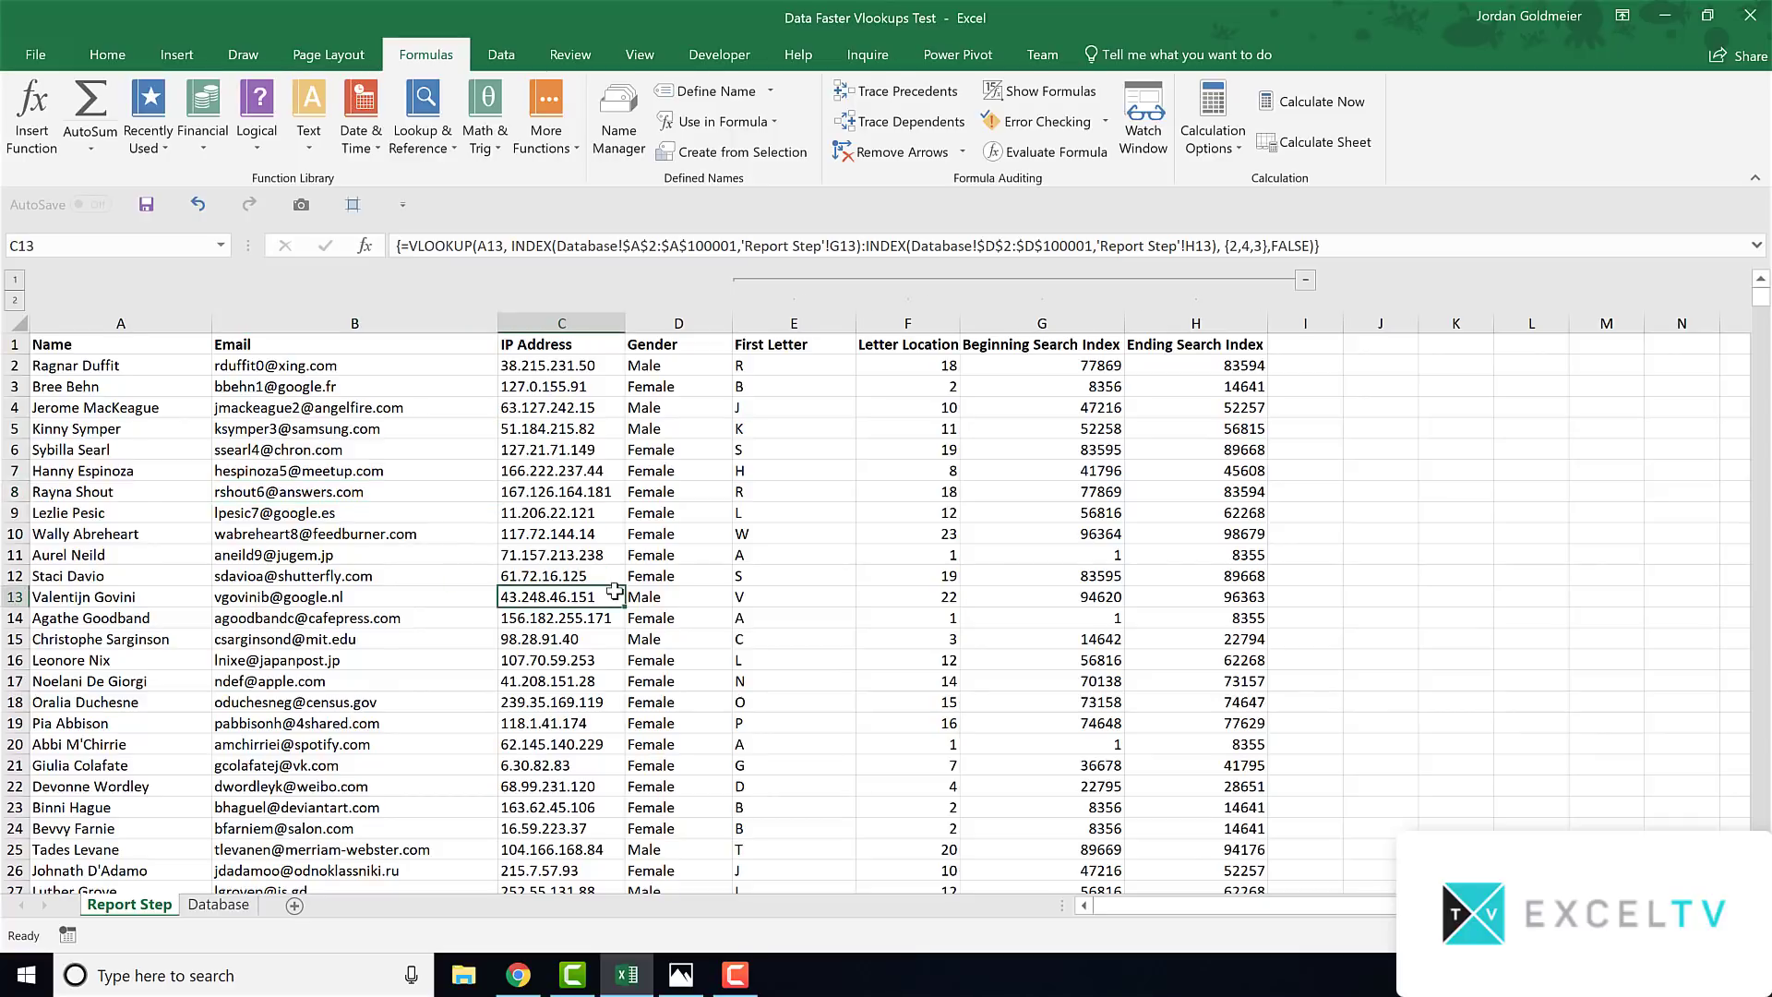
pyautogui.click(226, 455)
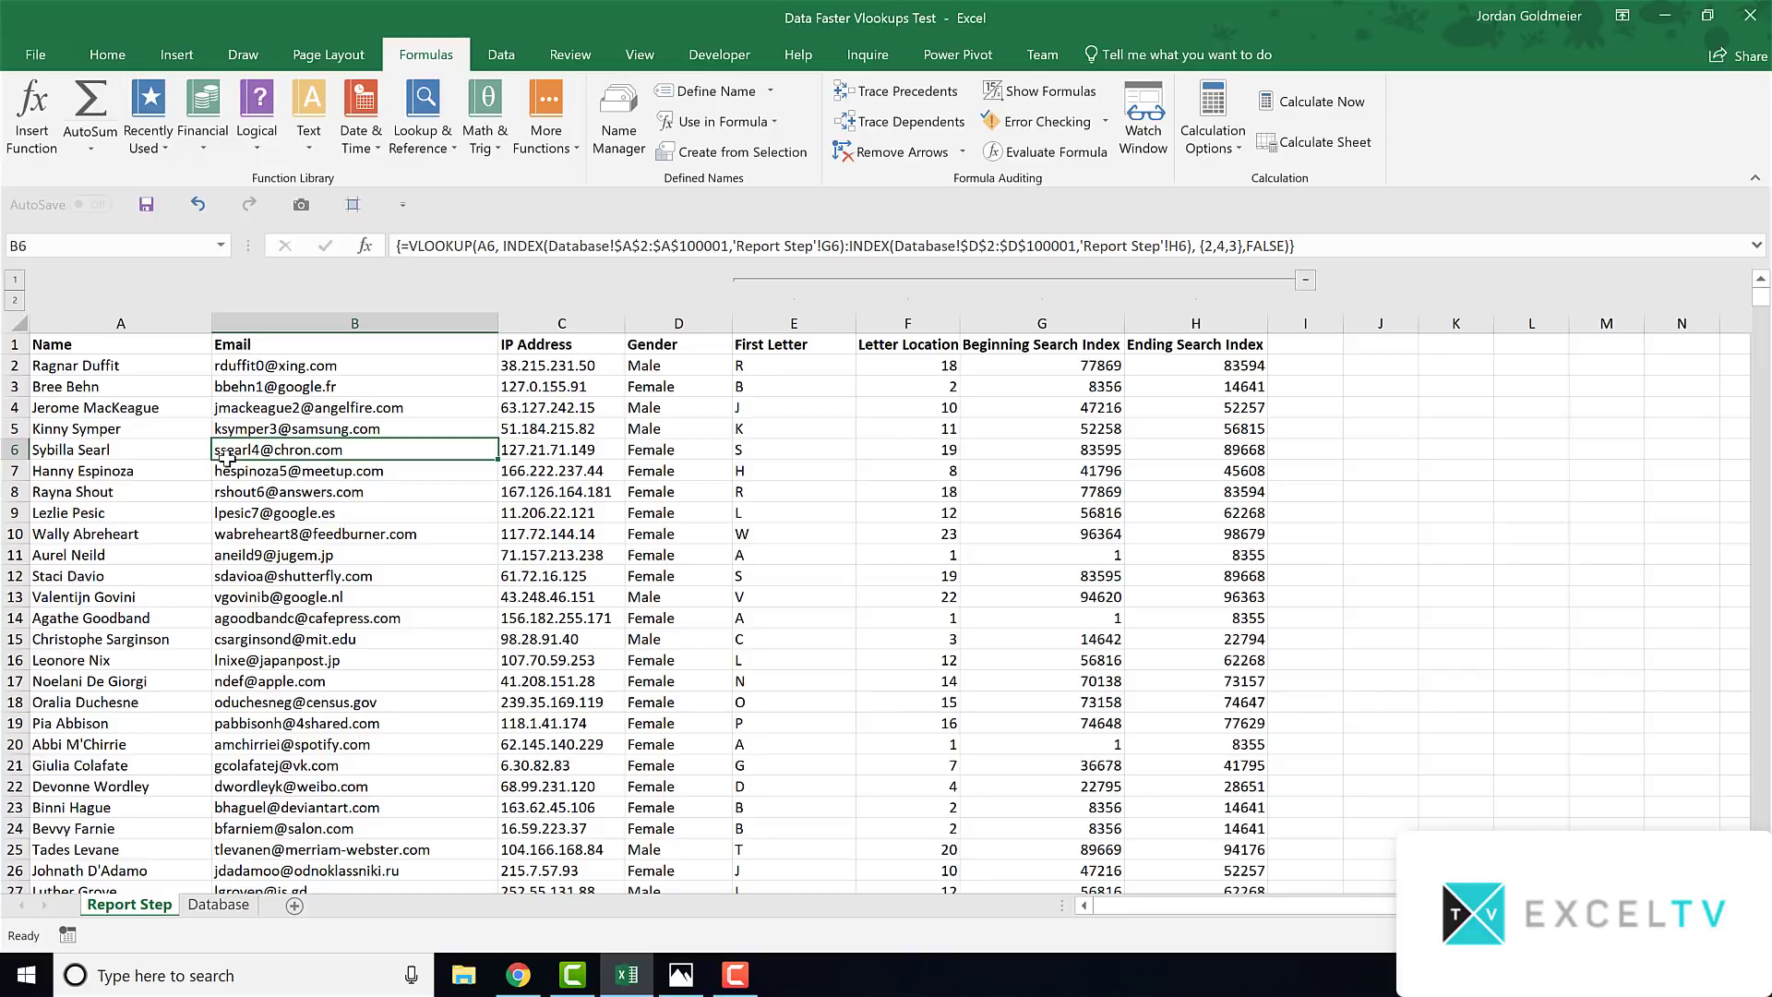
pyautogui.click(730, 616)
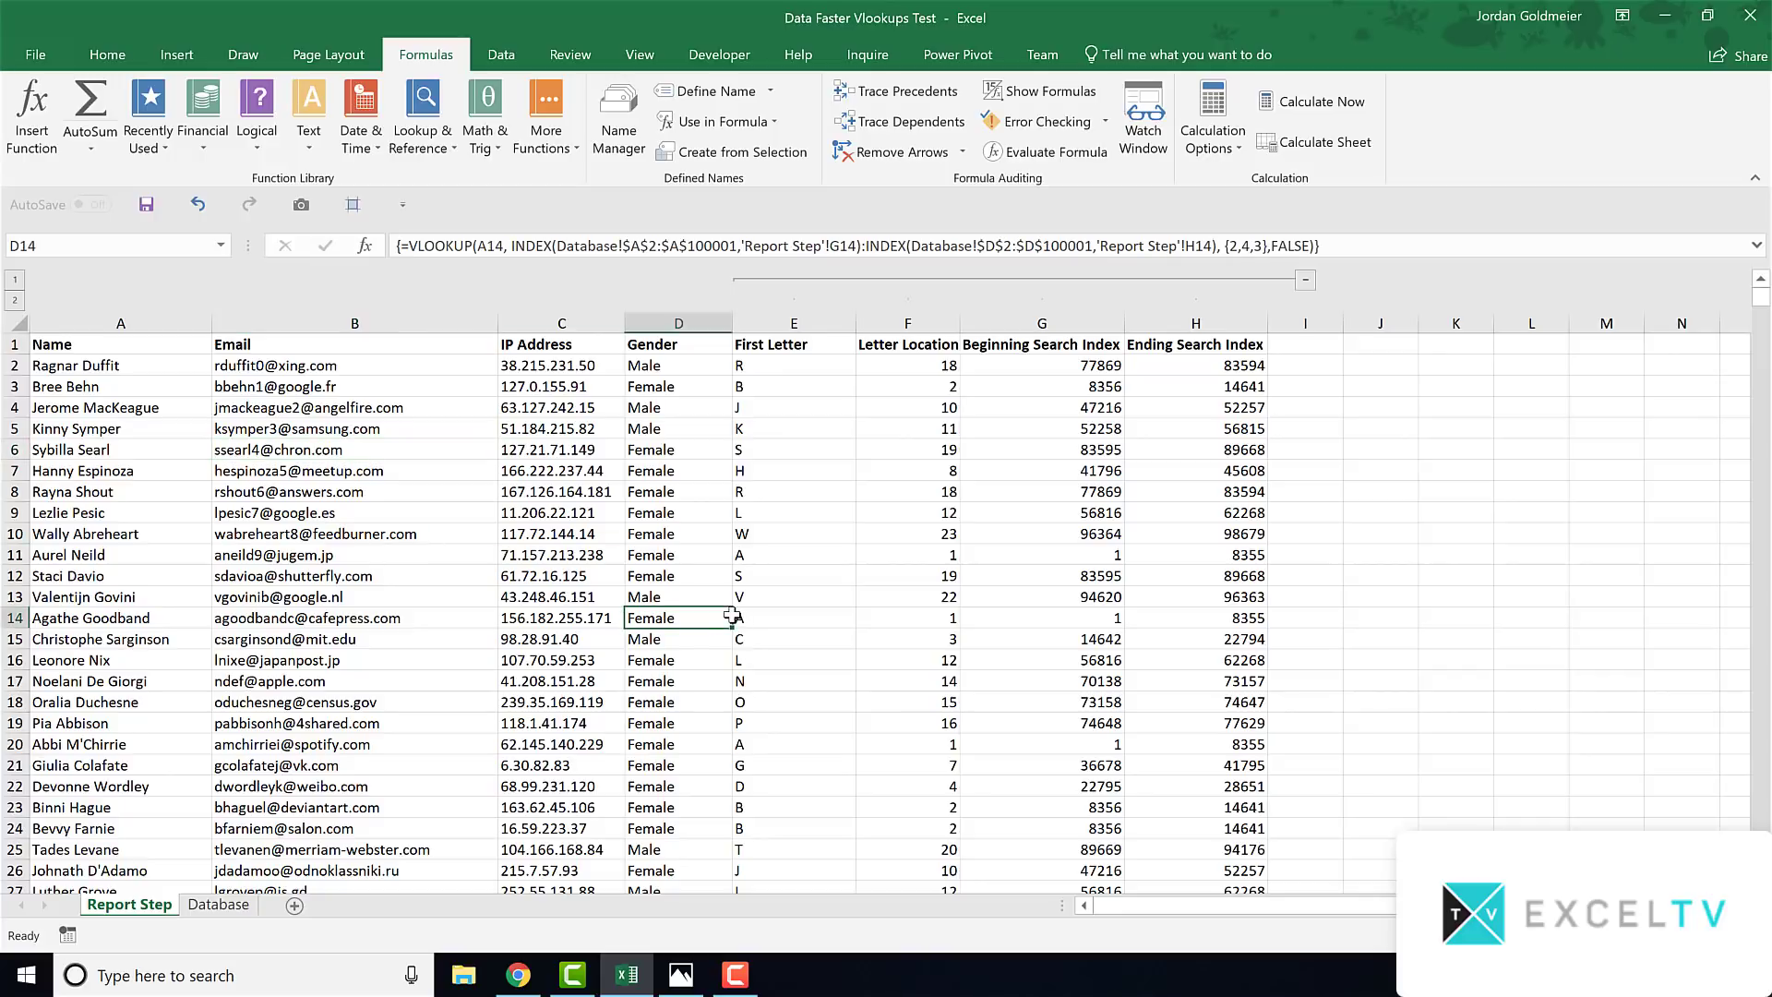
pyautogui.click(1041, 562)
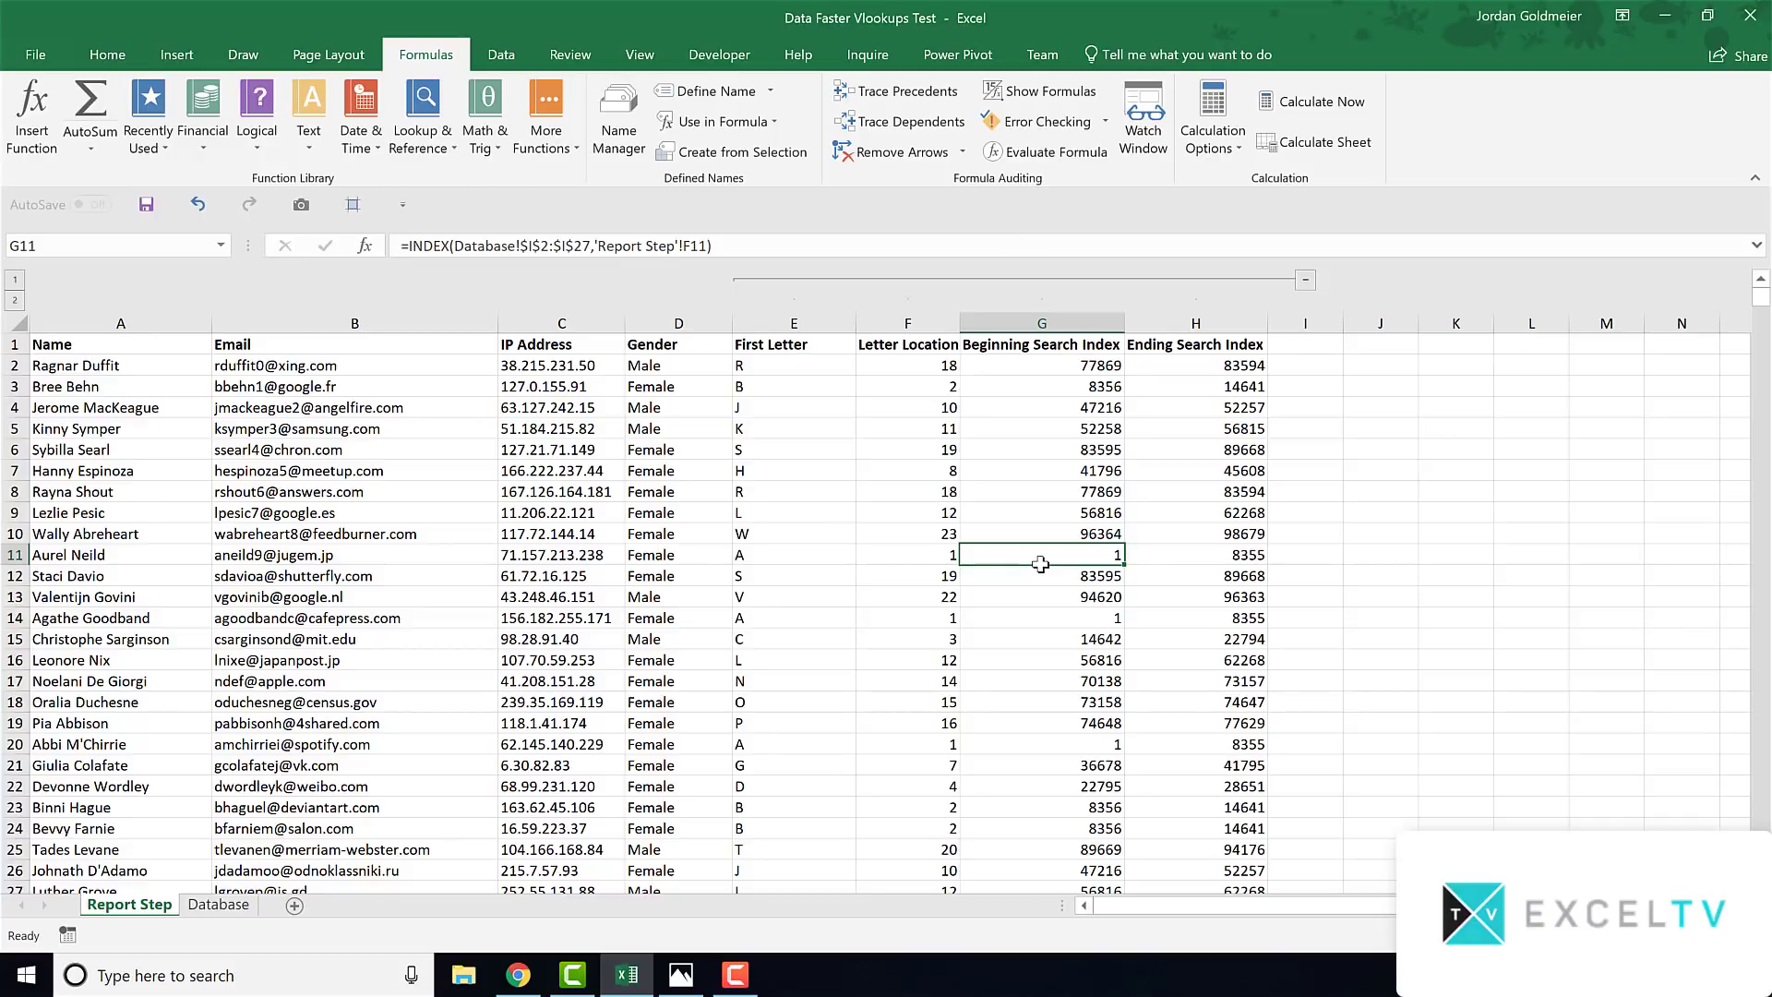